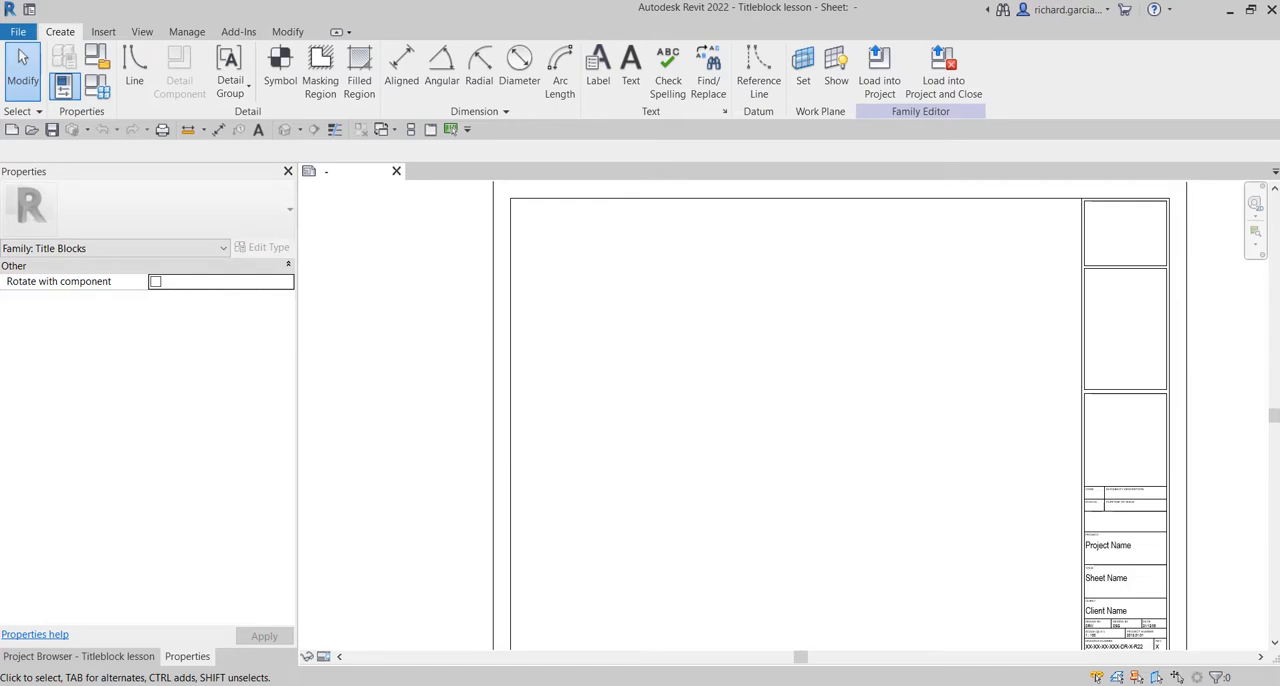
Examine the sheet parameters available for a new label in the title block, leaving the label unplaced.
scroll(404, 340, "down", 1)
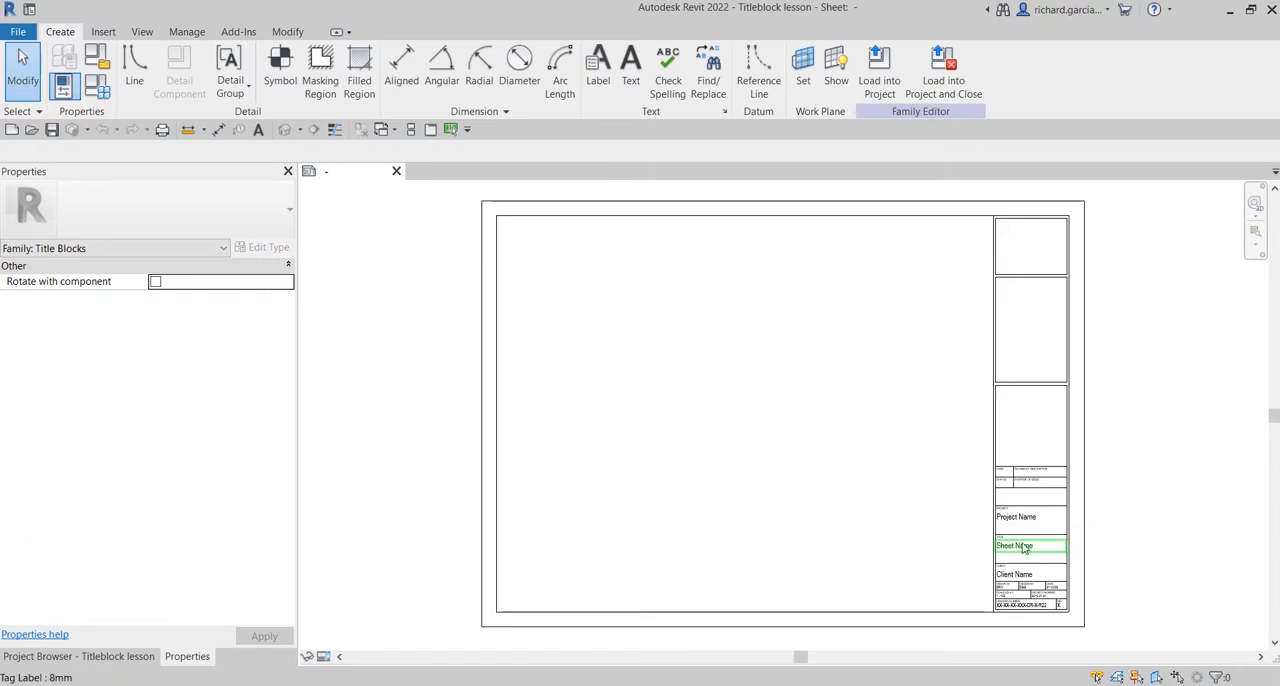
scroll(1066, 517, "up", 3)
scroll(1026, 451, "up", 4)
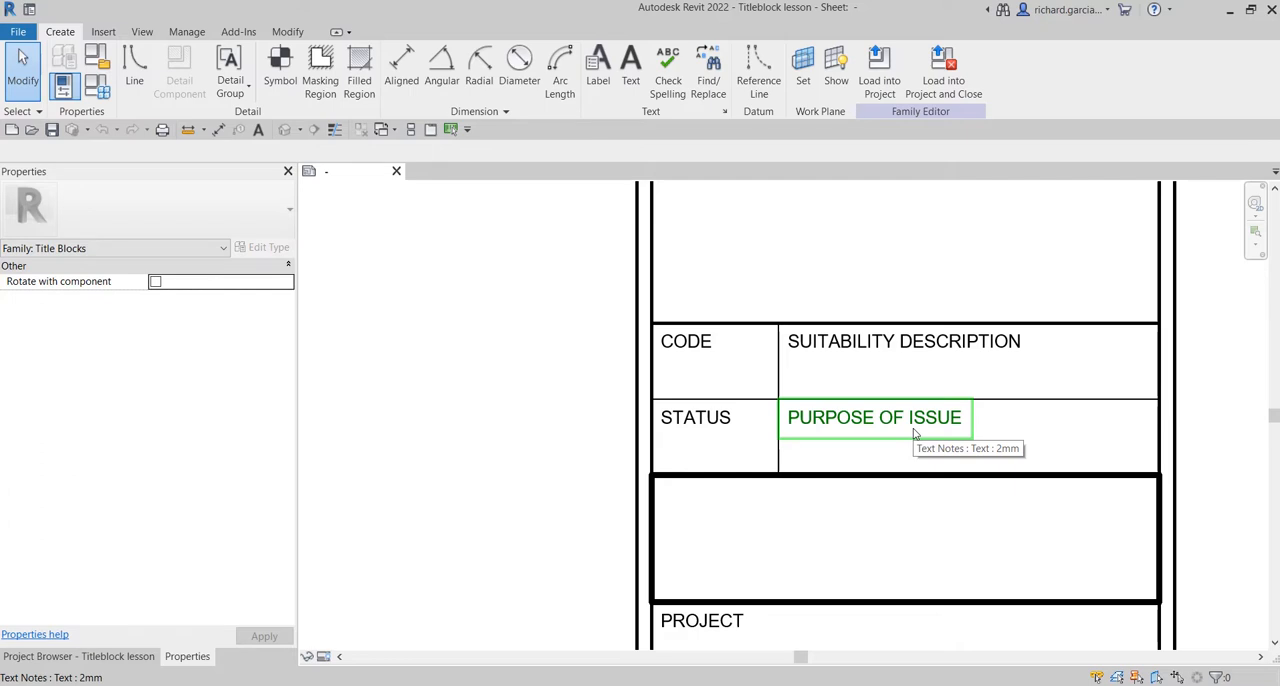
left_click(600, 66)
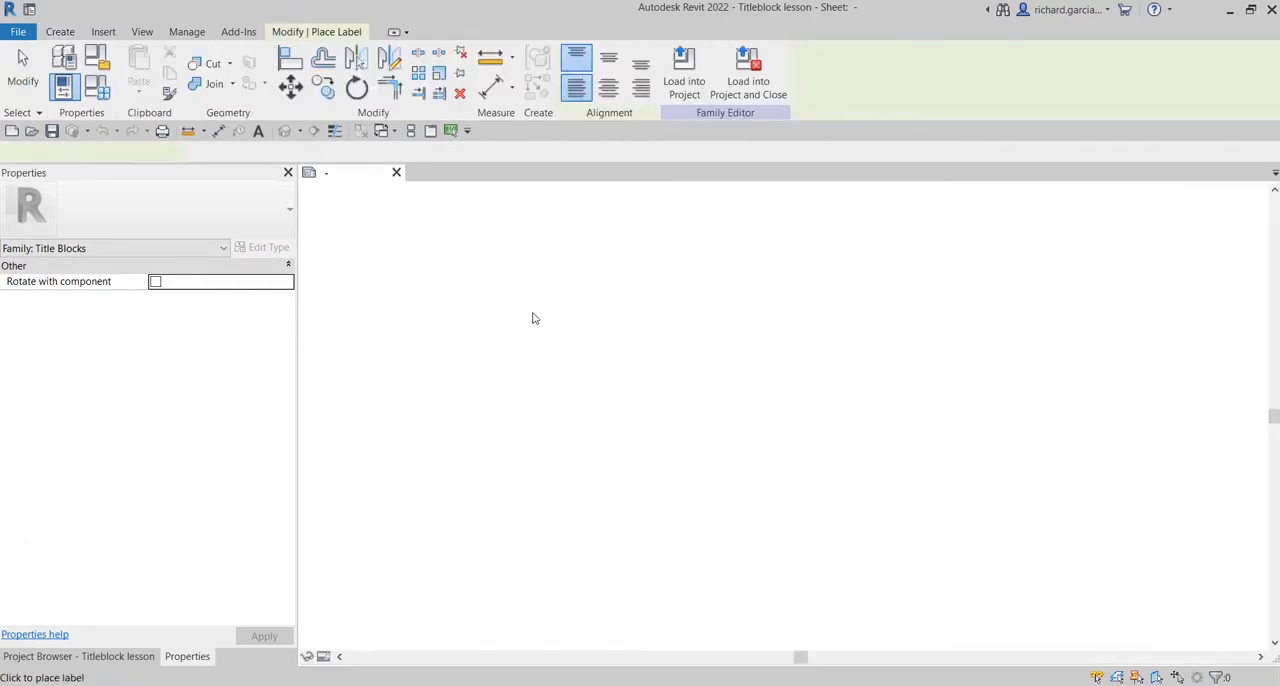
left_click(443, 345)
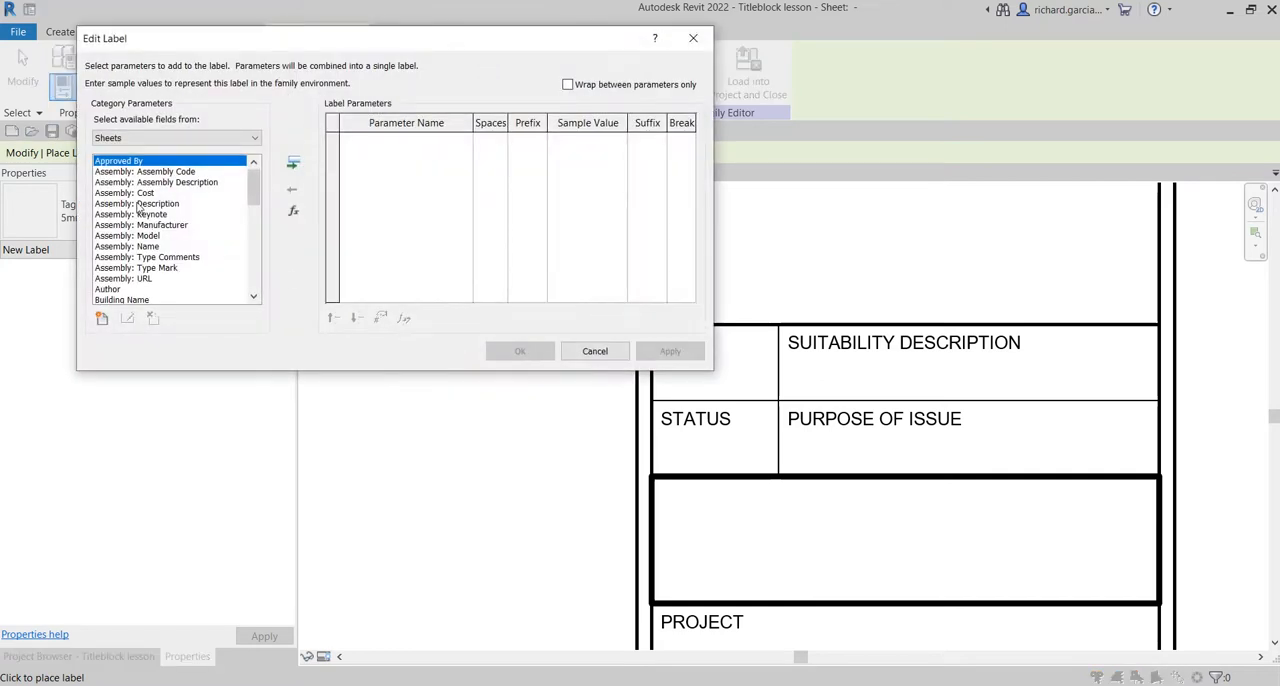
scroll(125, 208, "down", 5)
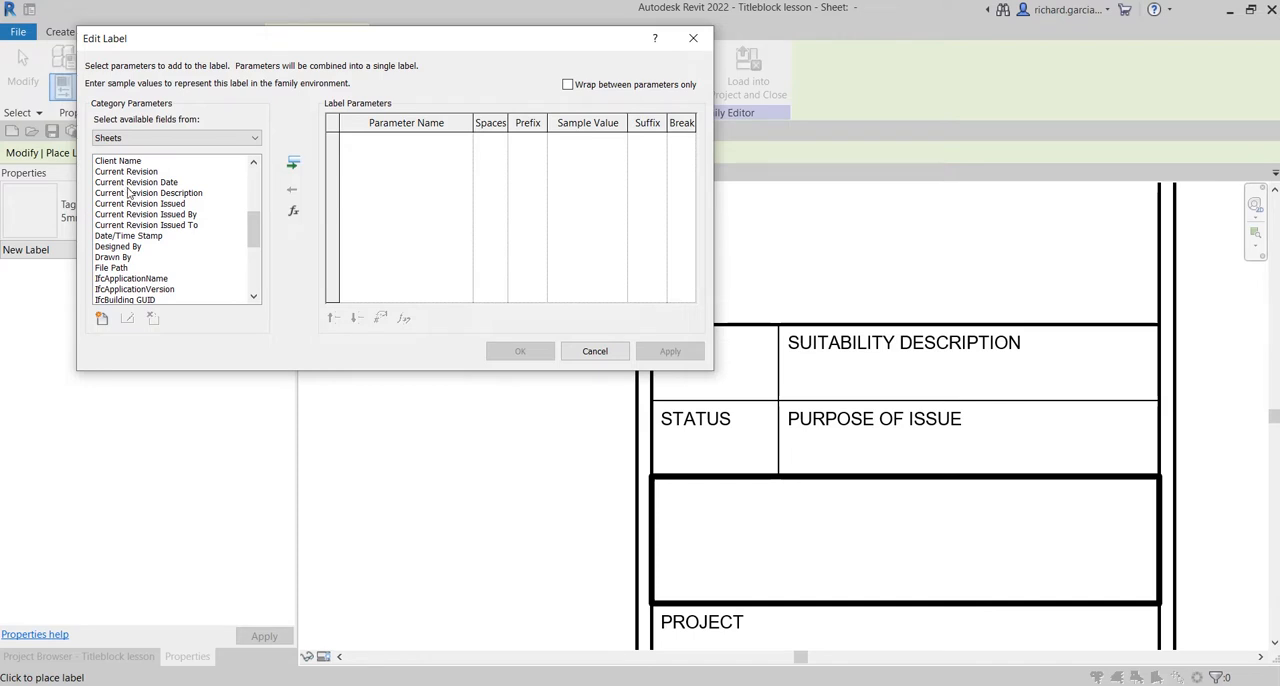
scroll(145, 215, "down", 6)
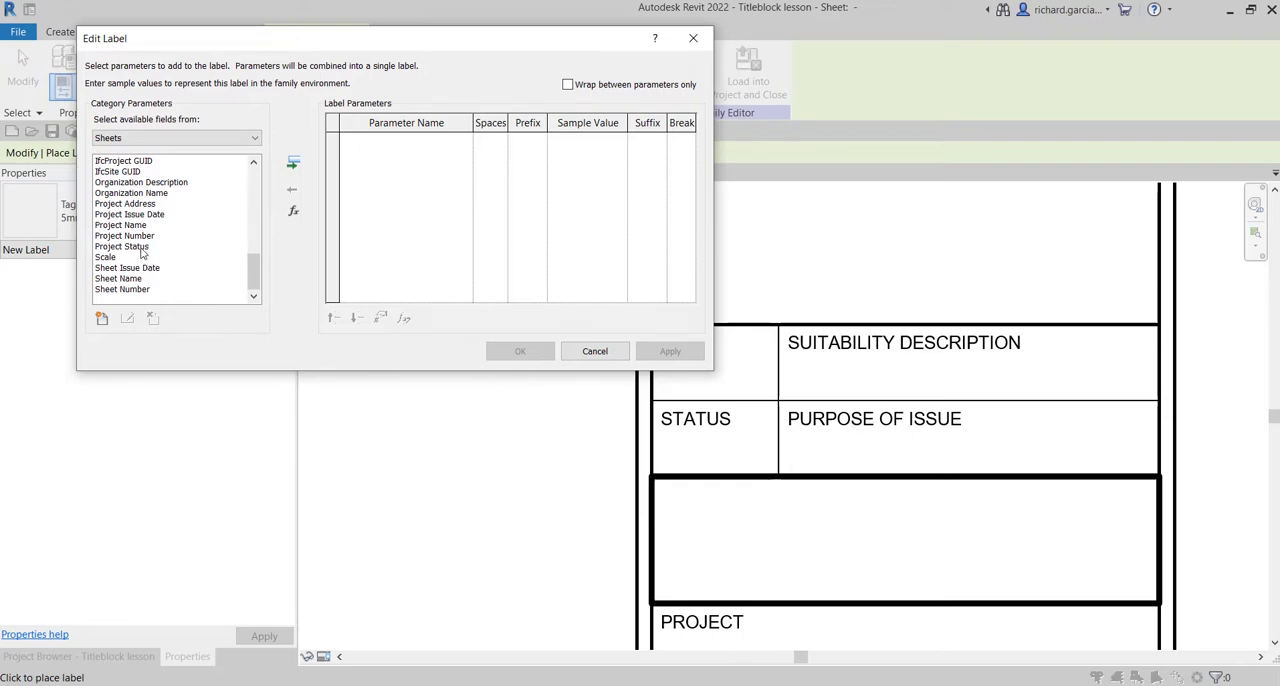
scroll(146, 262, "up", 3)
scroll(143, 256, "down", 3)
left_click(594, 351)
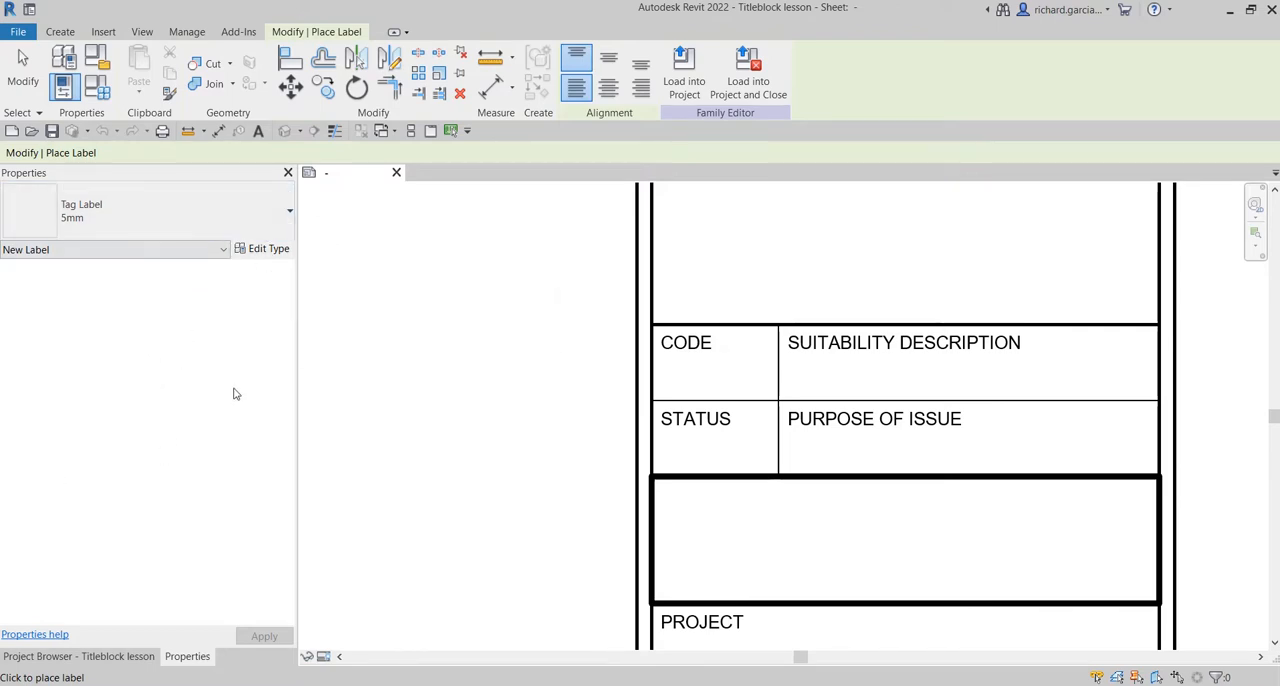
Review the type properties of the 5mm tag label and leave label placement.
left_click(262, 249)
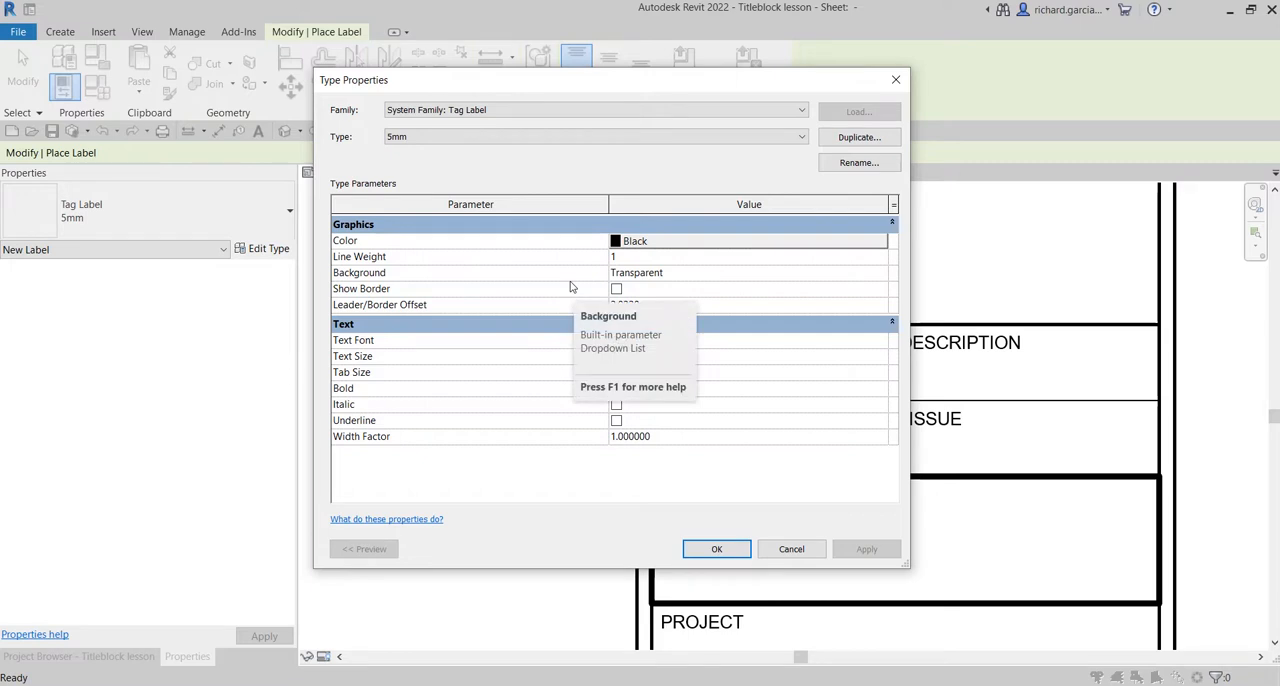
left_click(896, 79)
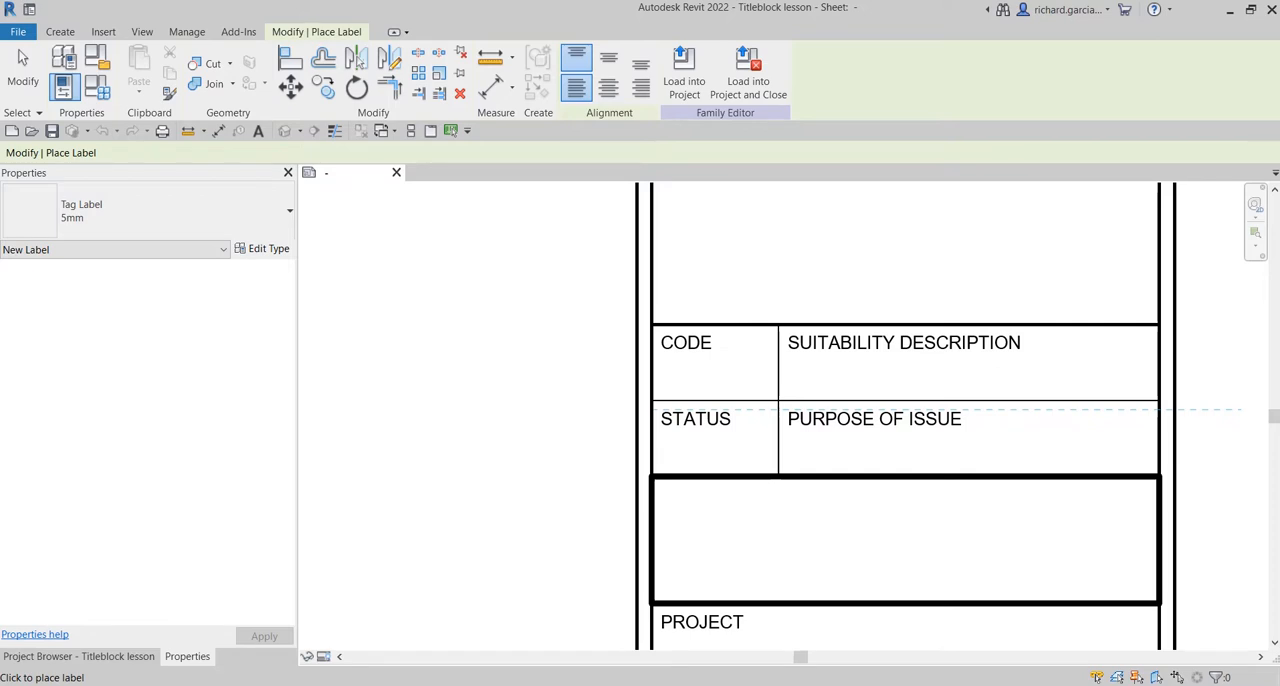
left_click(22, 72)
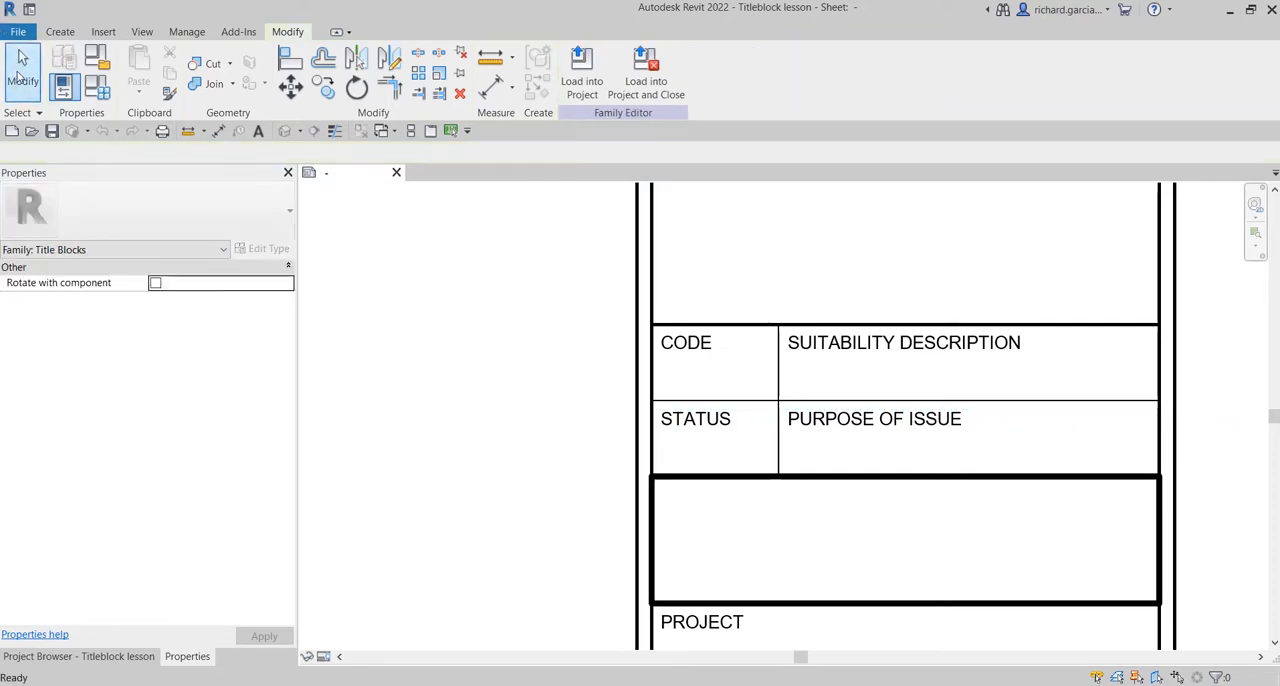
Create a new project from the Architectural Template and show its management settings.
left_click(187, 32)
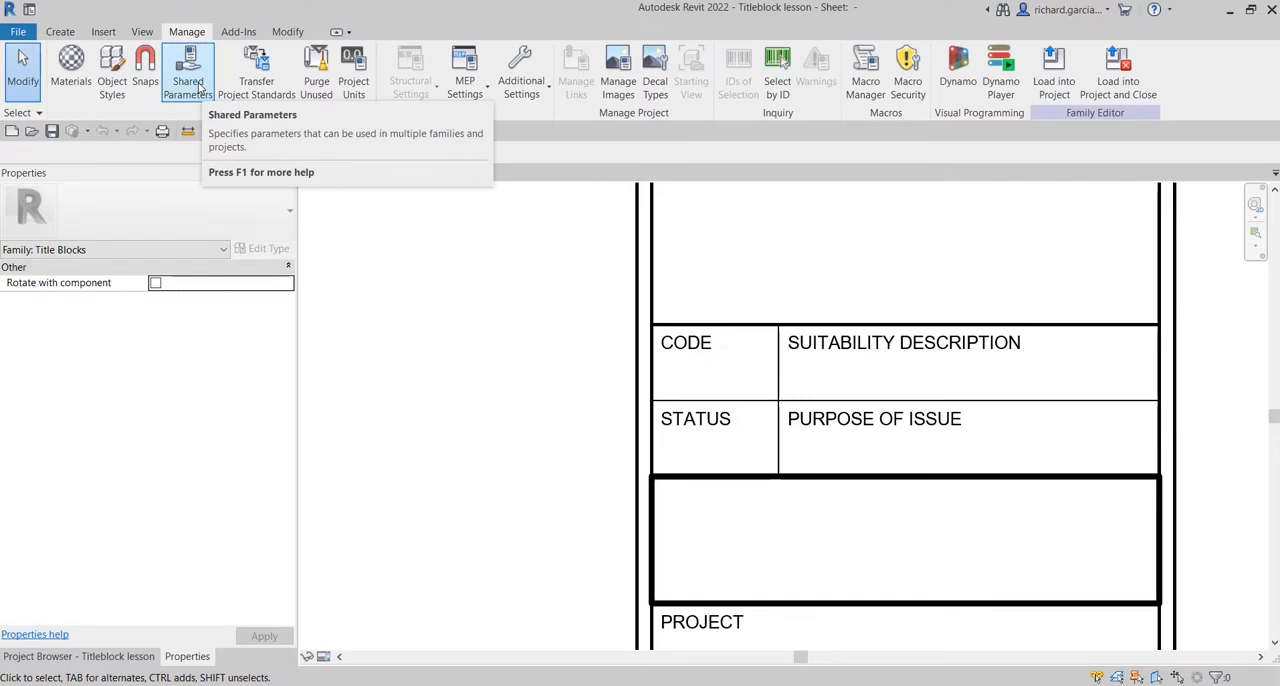
left_click(11, 134)
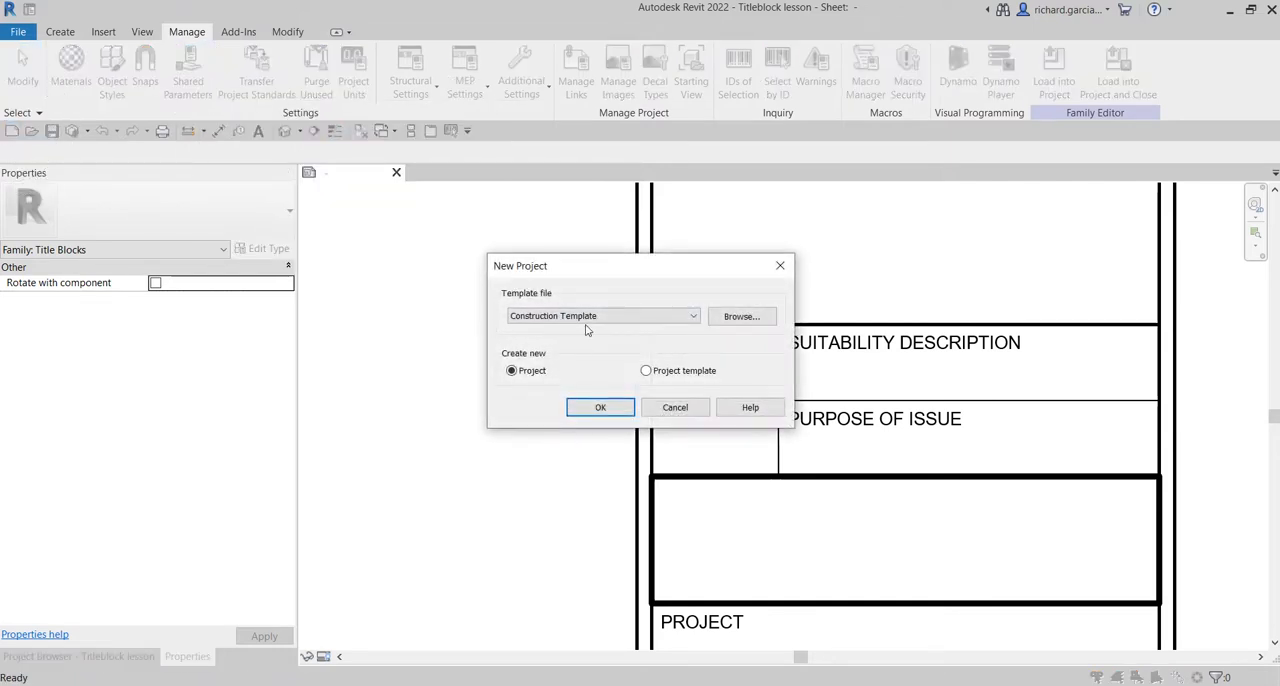
left_click(588, 318)
left_click(560, 352)
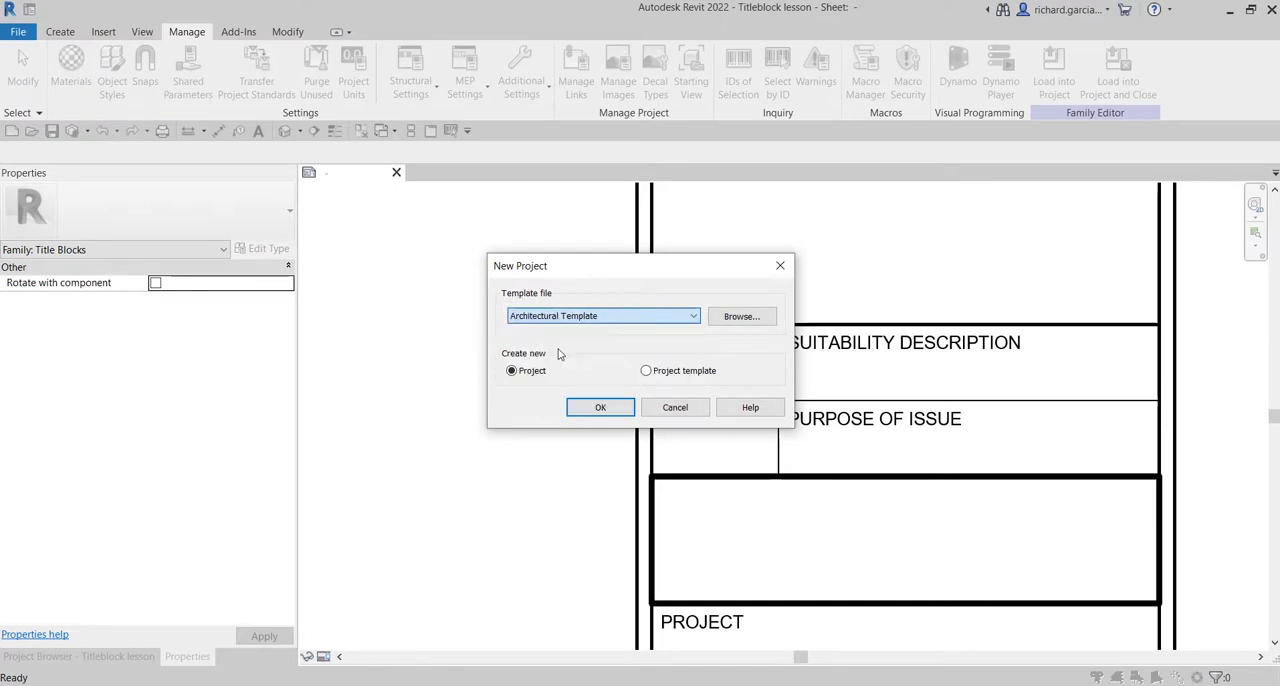
left_click(598, 408)
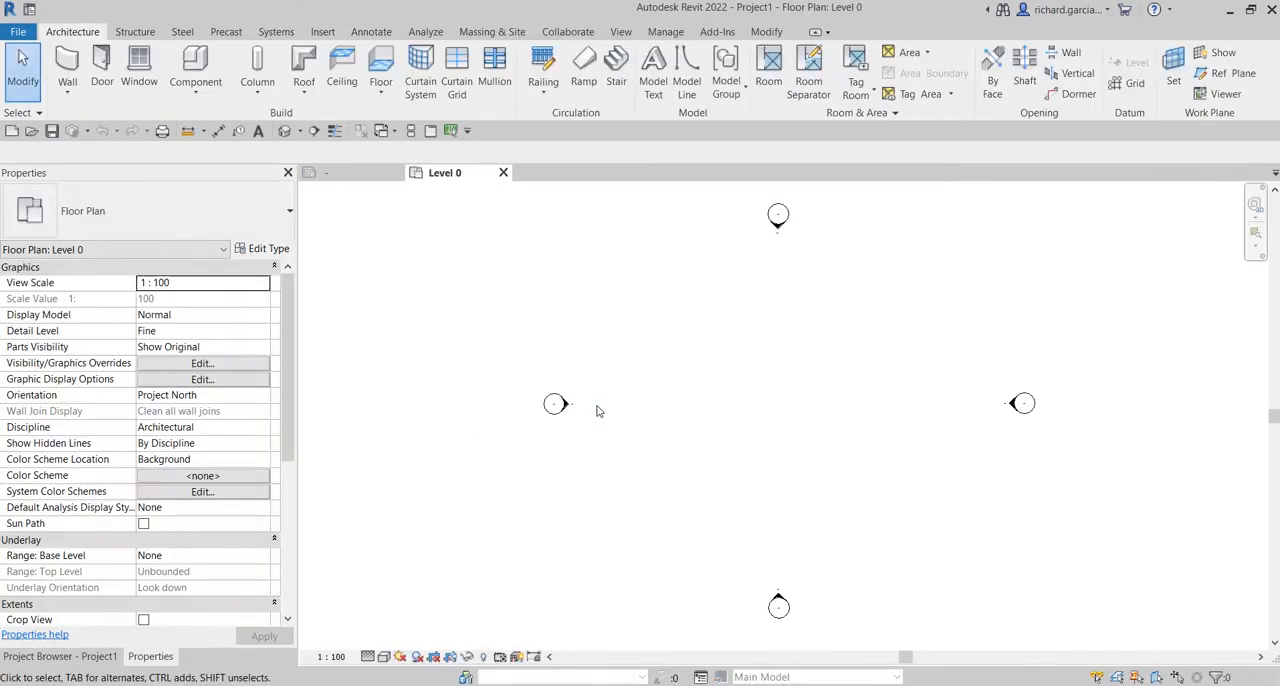
left_click(667, 32)
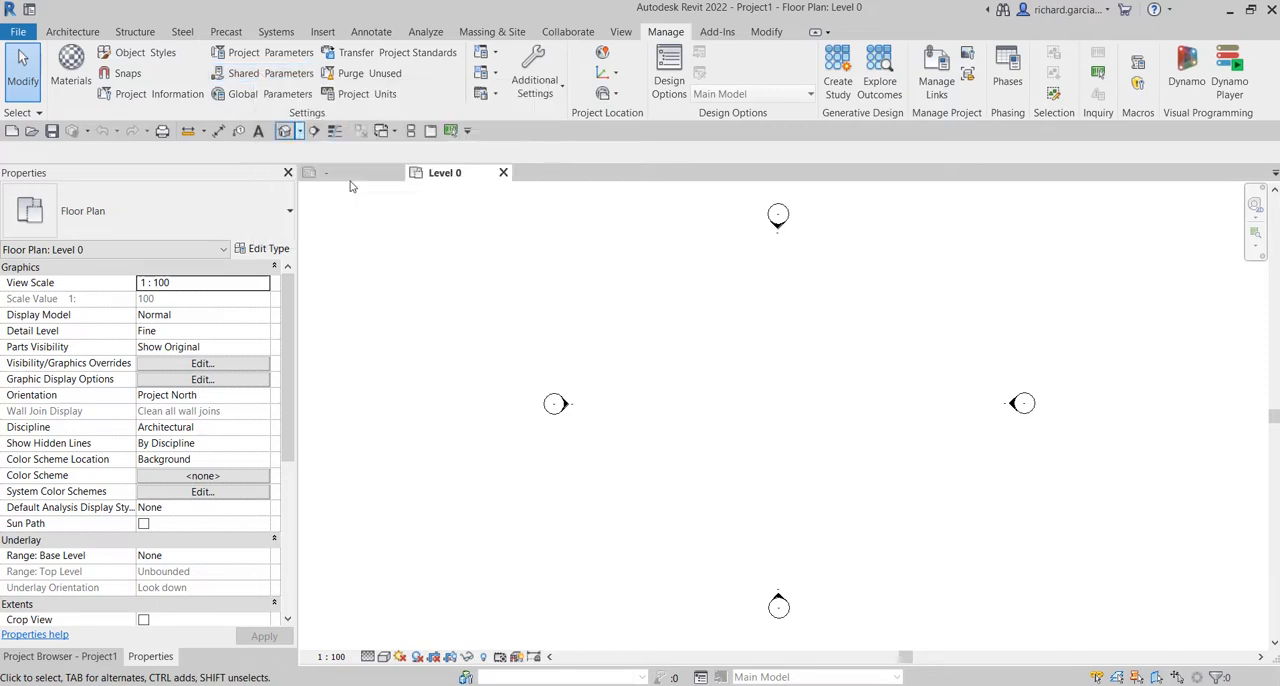
Return to the title block family and copy the Drawn By label into the CODE cell.
left_click(358, 176)
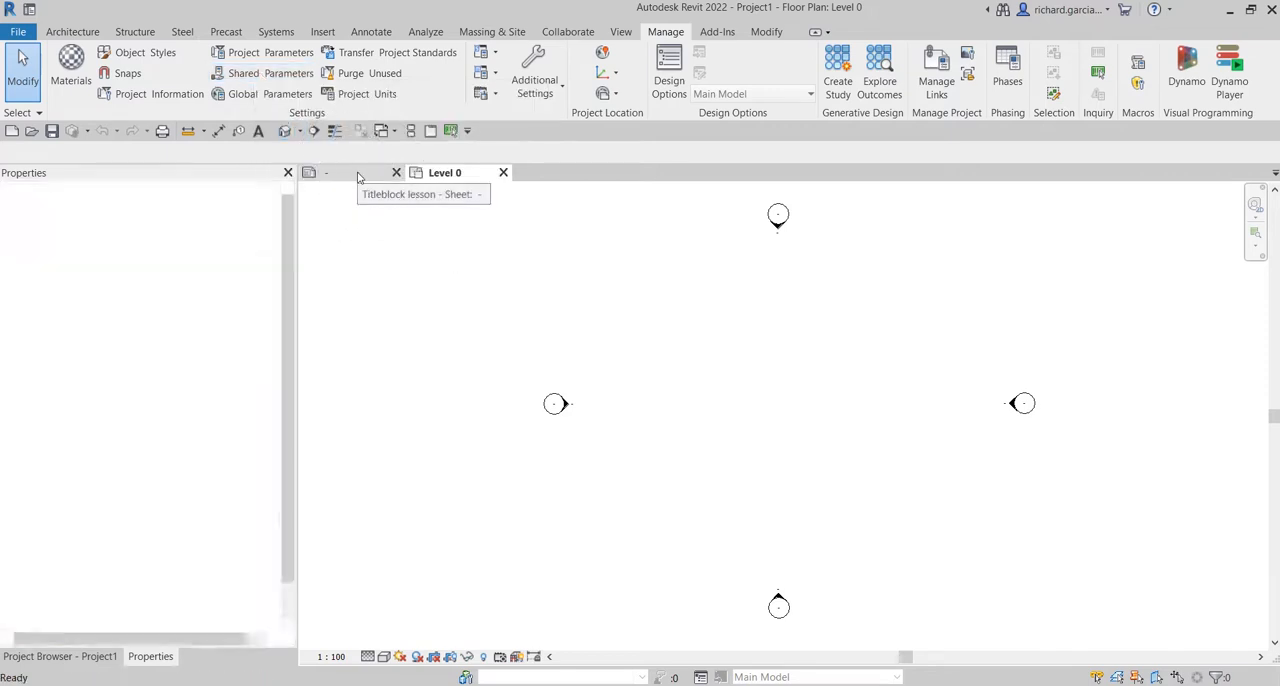
middle_click_drag(992, 431, 904, 397)
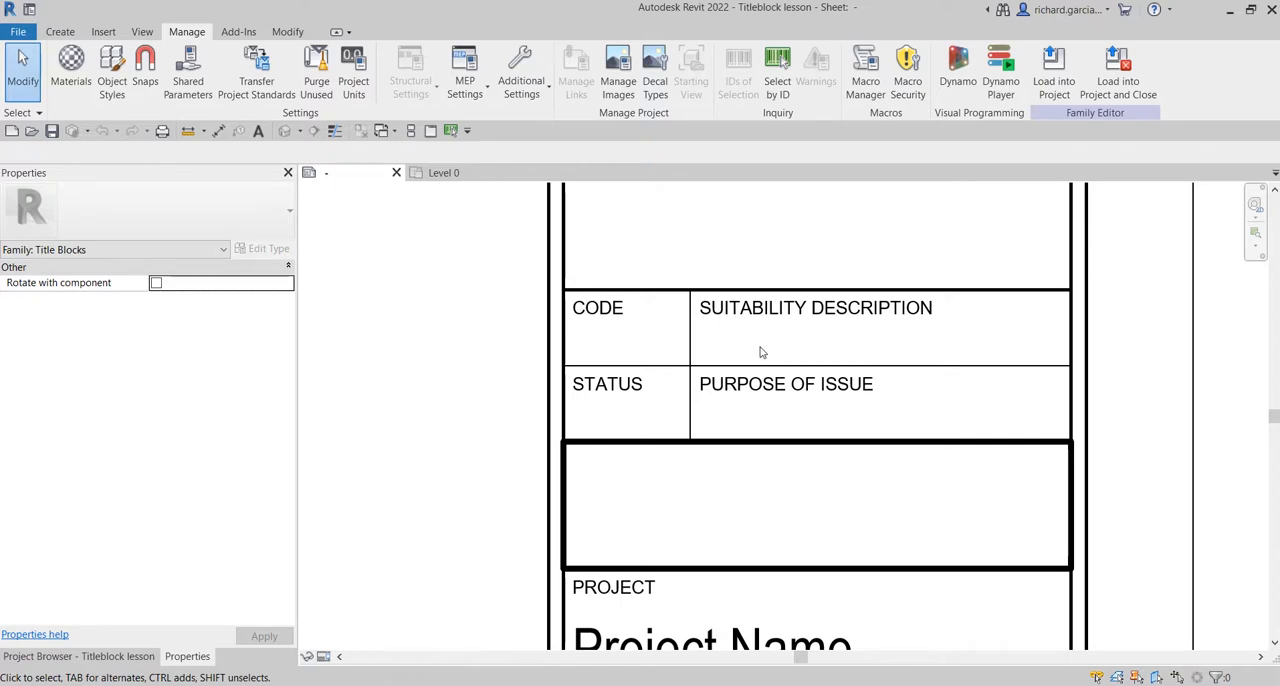
scroll(740, 353, "down", 1)
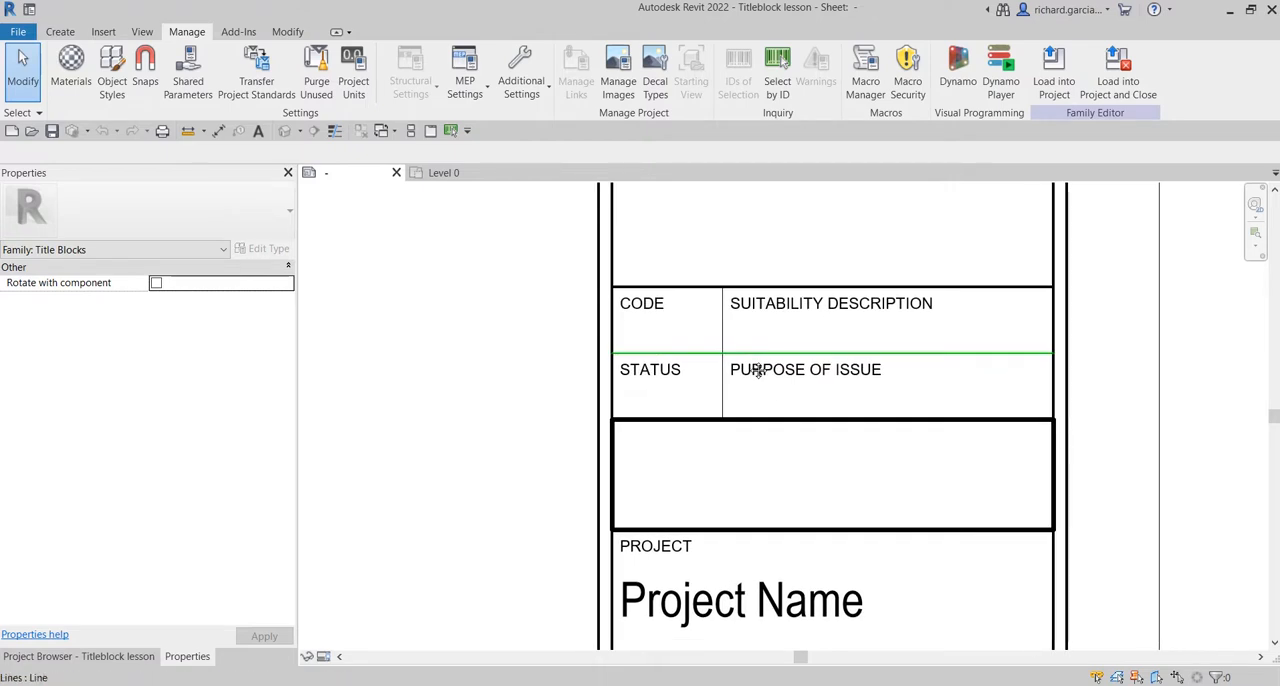
scroll(712, 336, "down", 3)
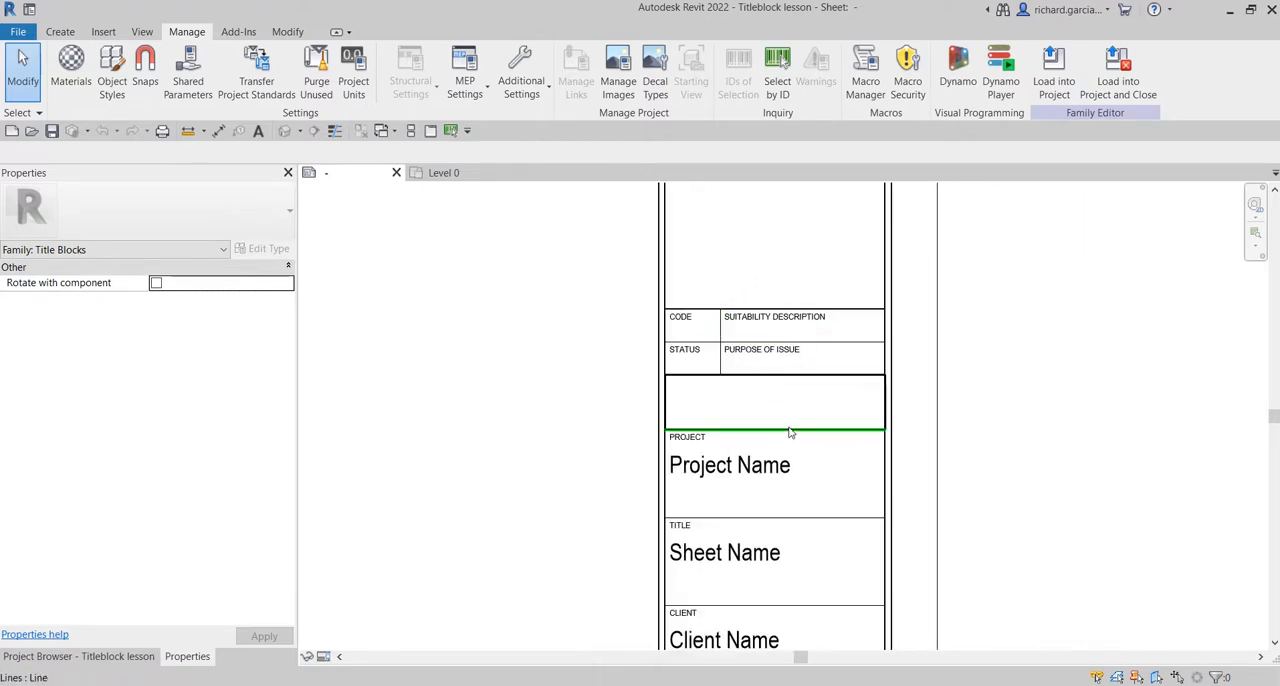
mouse_move(766, 396)
middle_mouse_down()
mouse_move(760, 297)
mouse_move(683, 545)
mouse_move(694, 409)
middle_mouse_up()
scroll(586, 455, "up", 4)
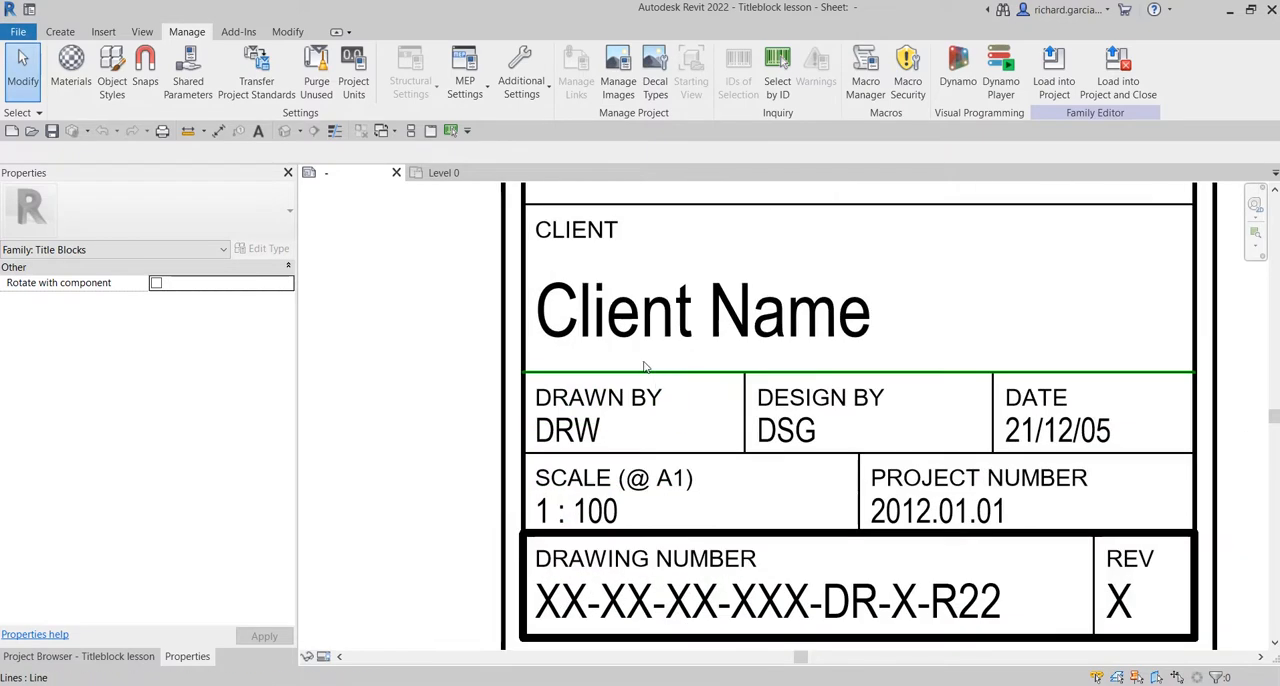
key("ctrl")
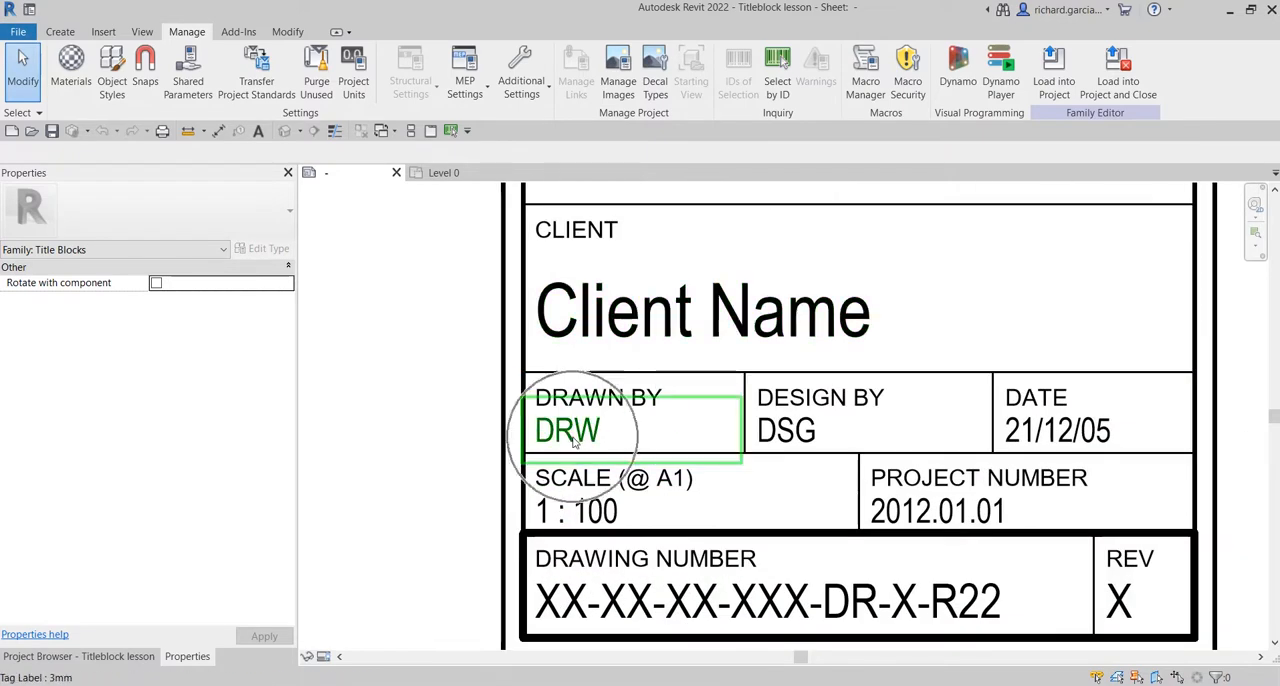
left_click(573, 441)
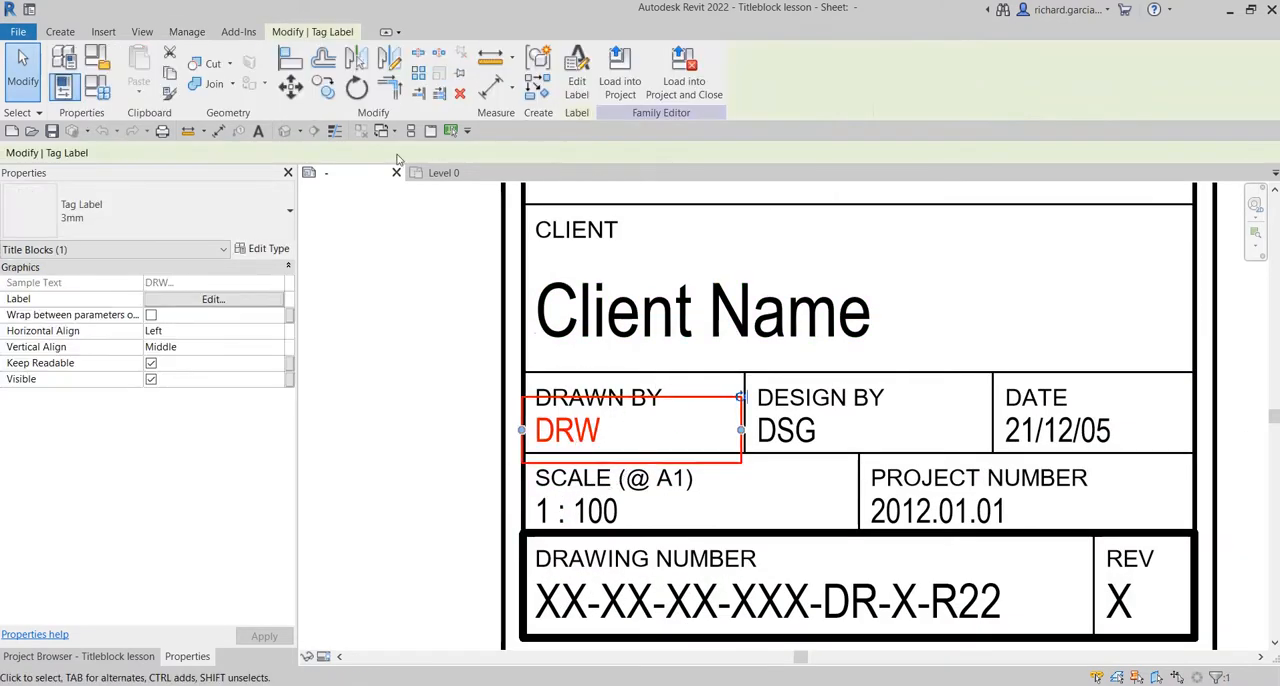
left_click(323, 86)
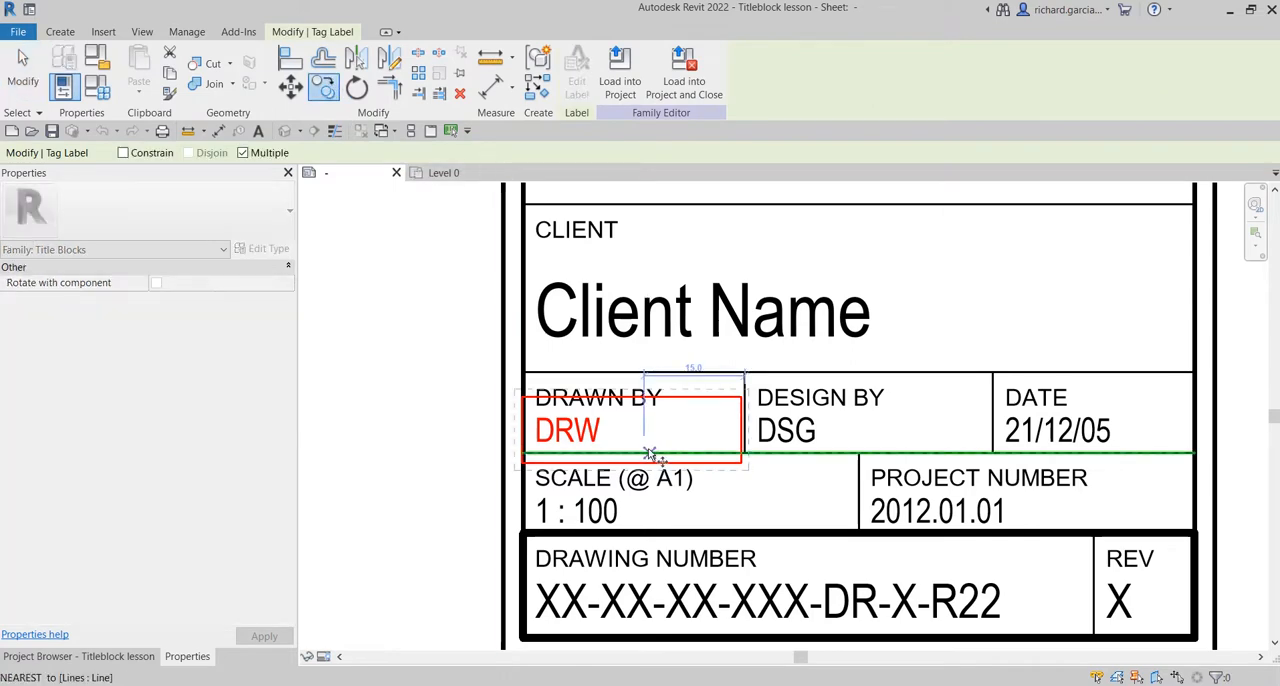
scroll(623, 451, "down", 2)
middle_click_drag(634, 265, 623, 614)
middle_click_drag(644, 356, 629, 480)
scroll(600, 337, "up", 5)
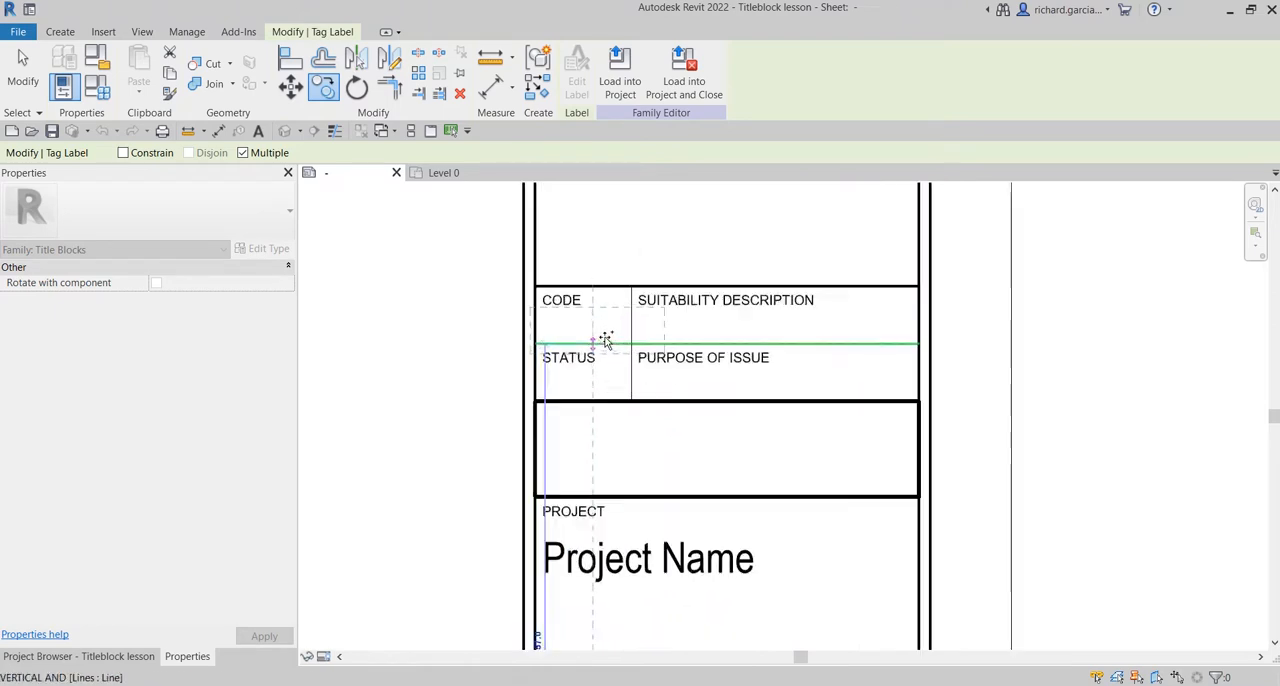
left_click(605, 347)
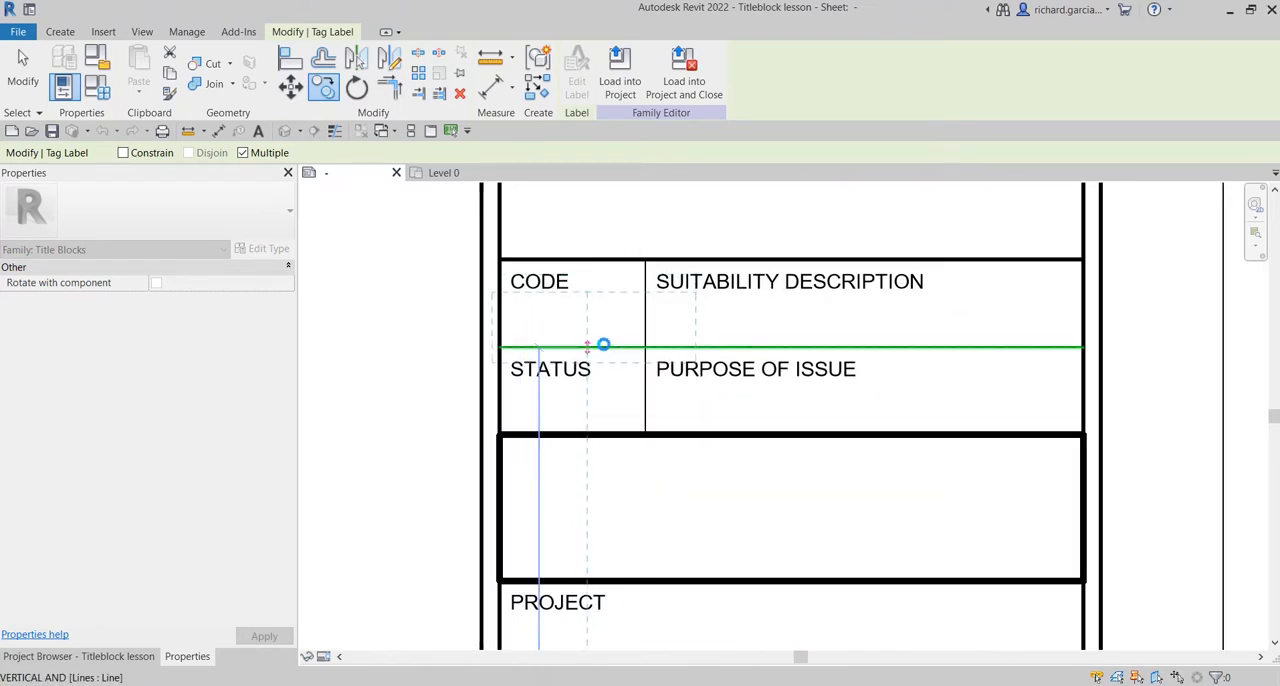
key("Escape")
key("Escape")
key("Escape")
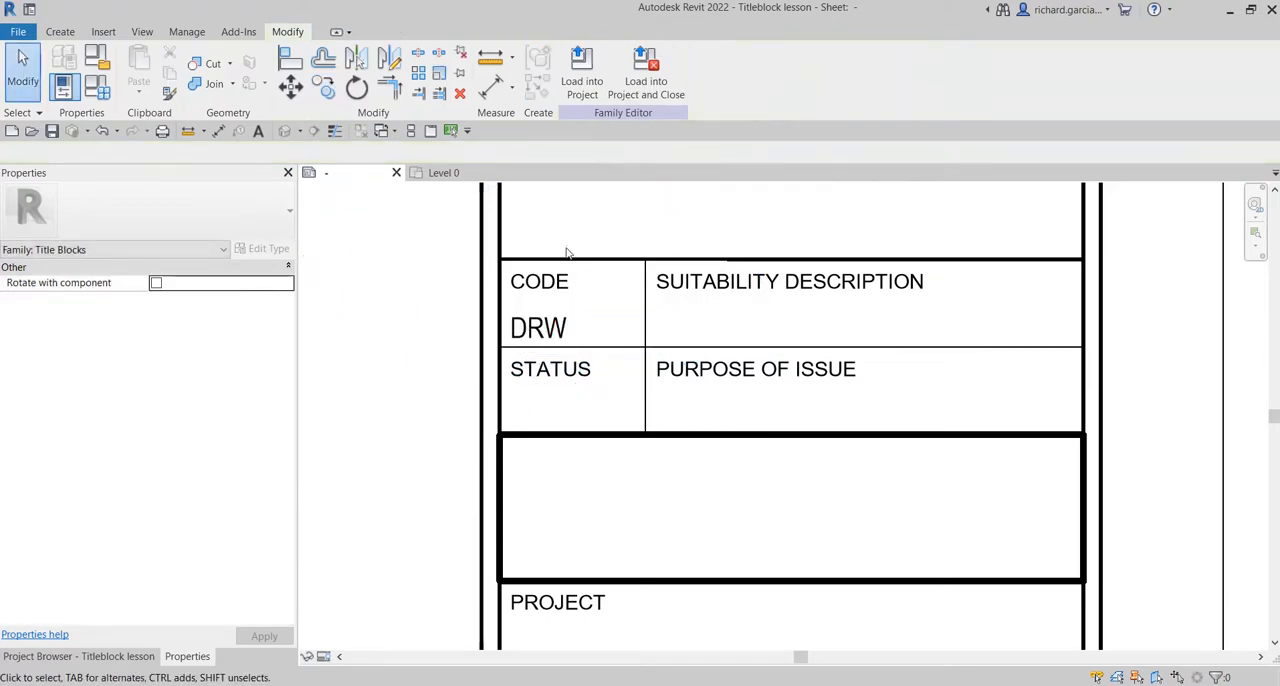
Open the copied label in the CODE cell for editing and look through the available sheet parameters.
left_click(535, 334)
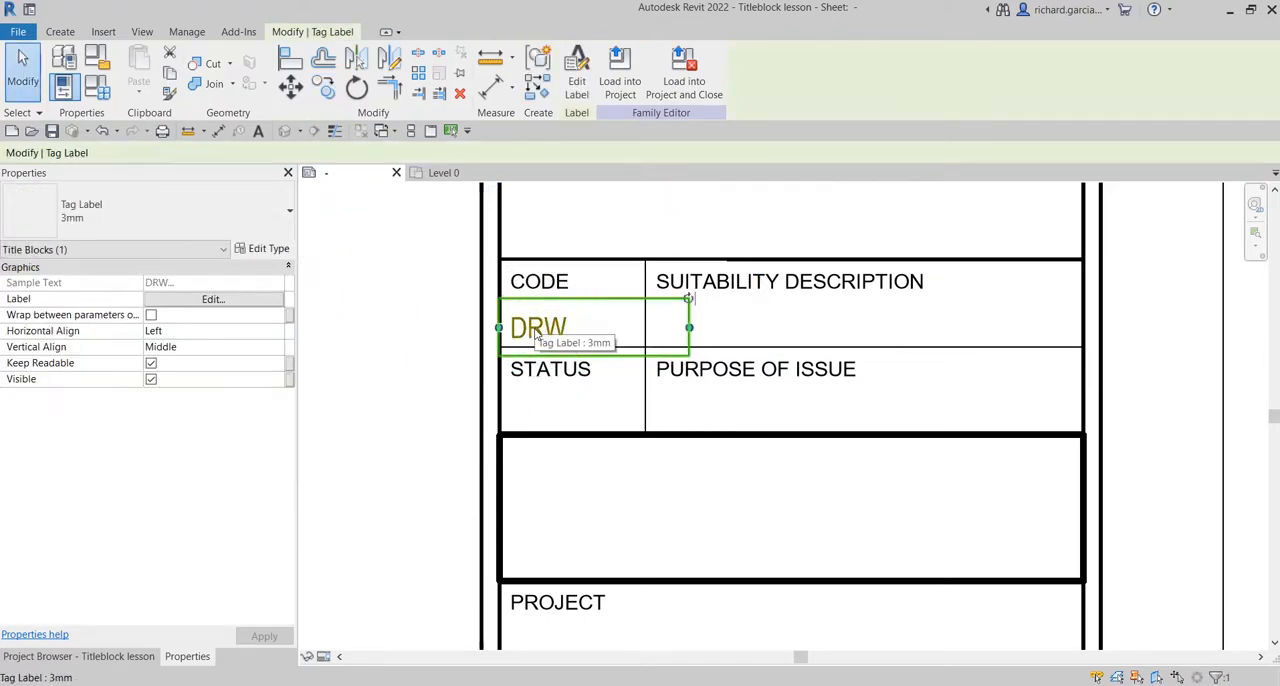
left_click(584, 74)
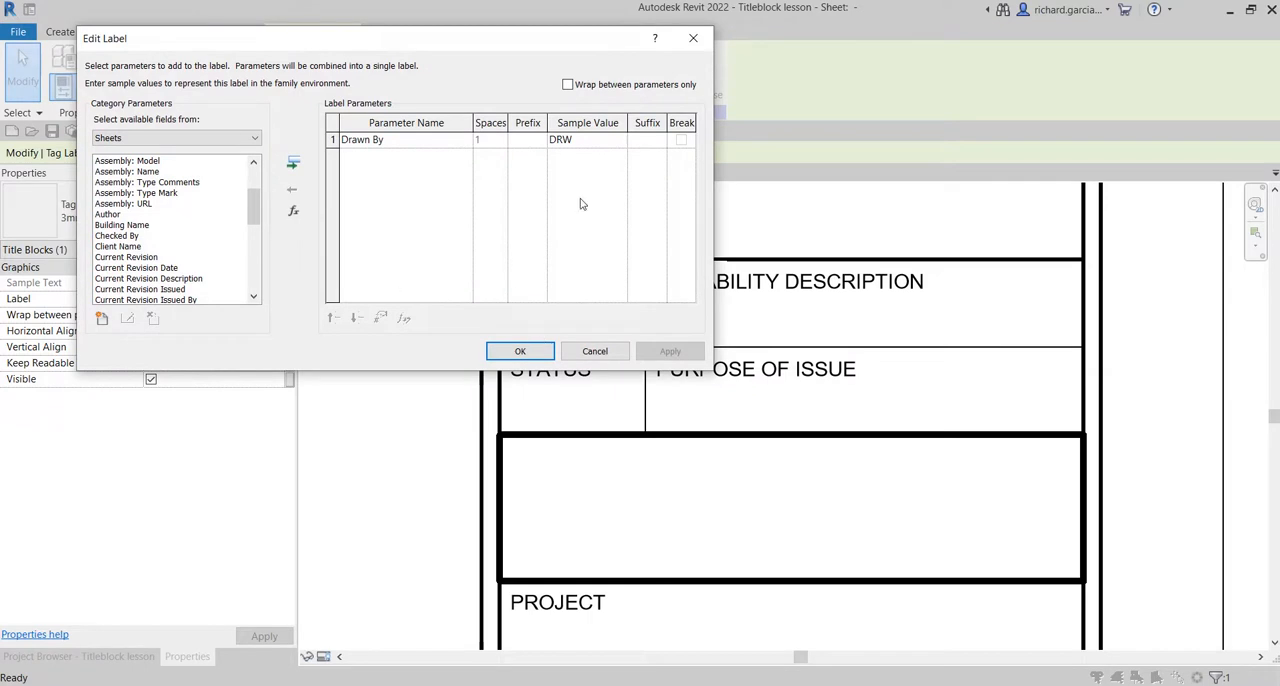
left_click_drag(465, 32, 656, 349)
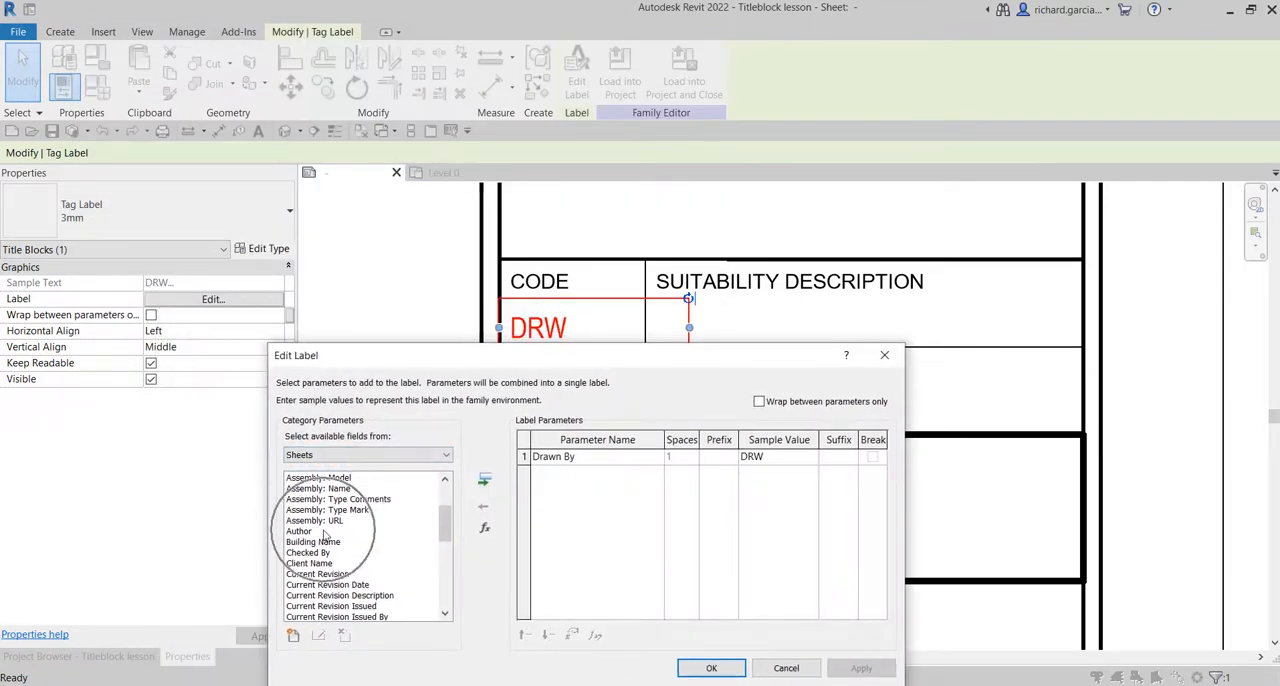
left_click_drag(467, 356, 379, 95)
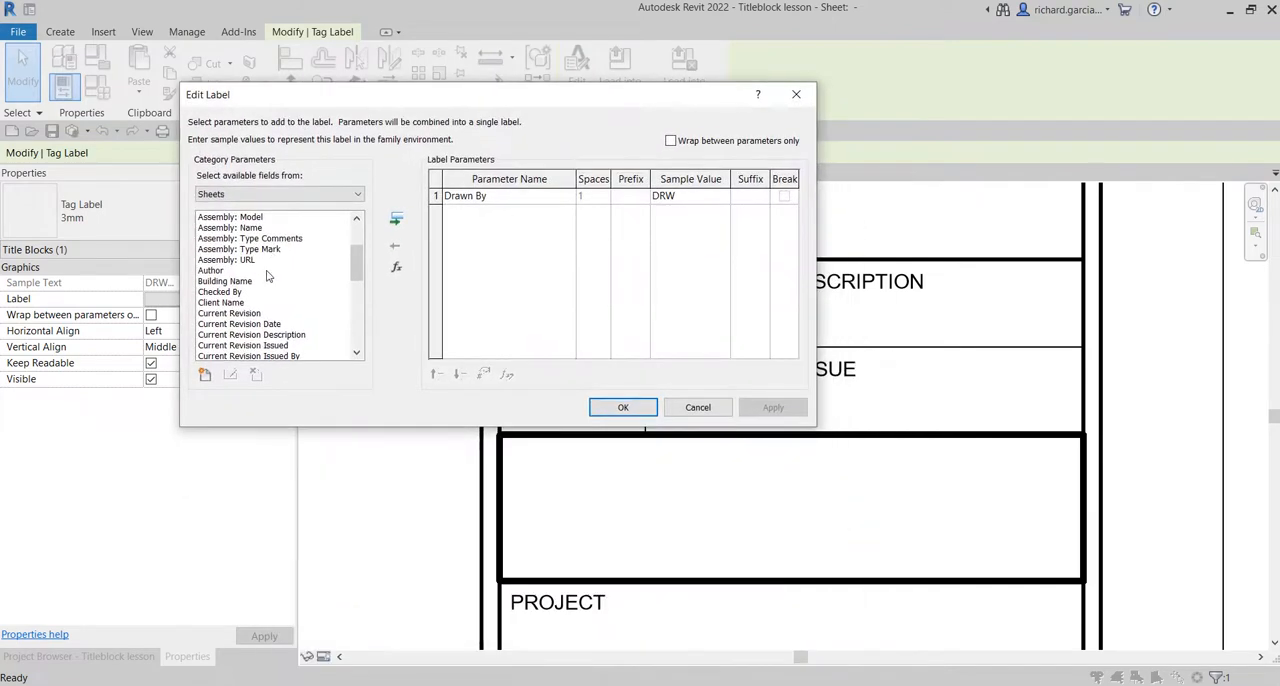
scroll(249, 266, "down", 2)
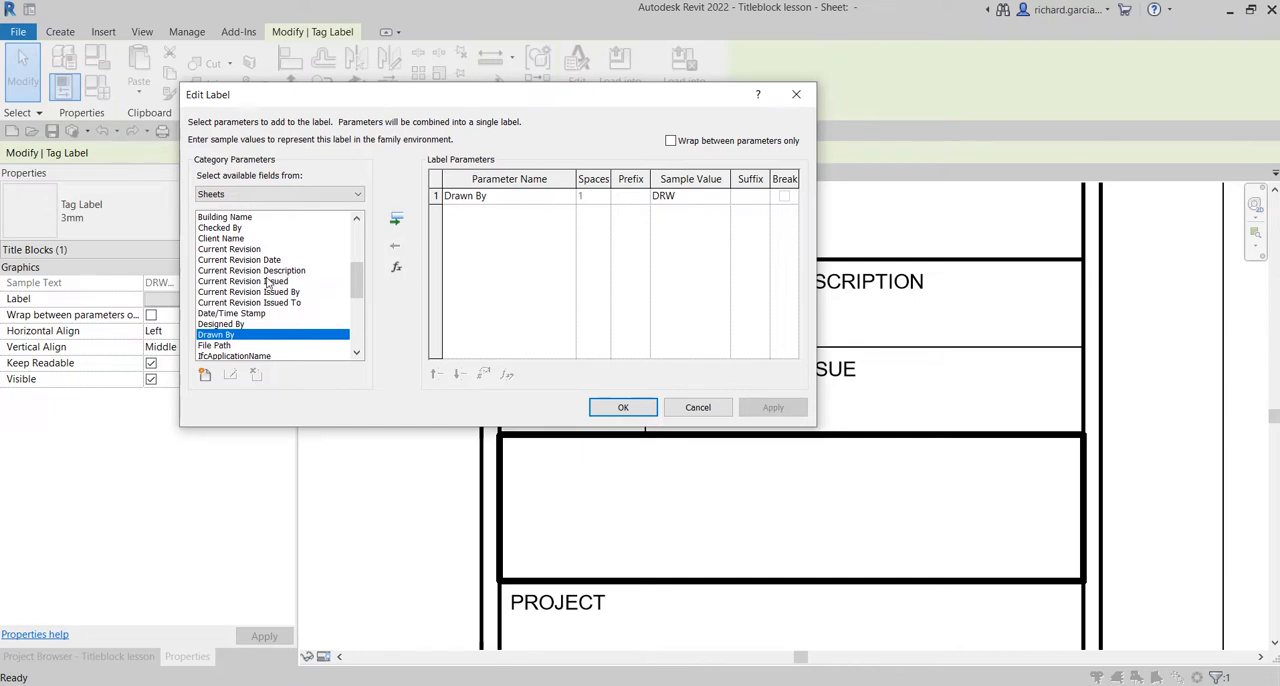
scroll(270, 285, "down", 3)
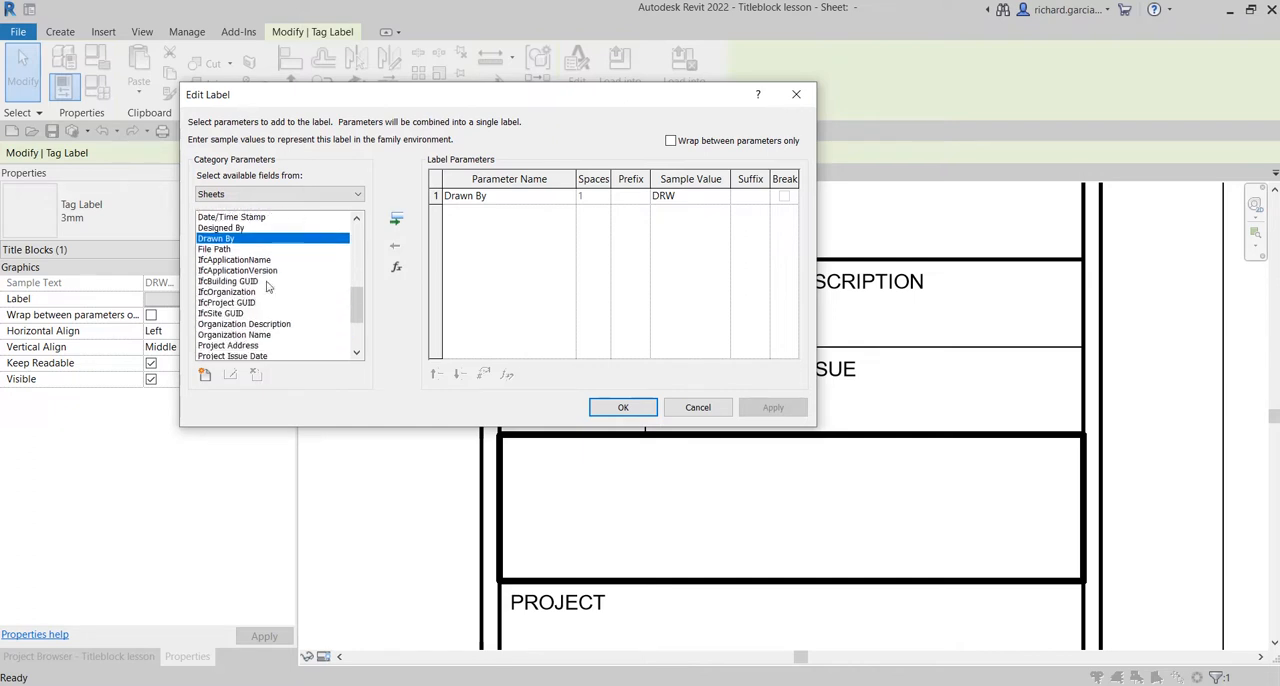
Start adding a shared parameter to the label's available fields and agree to choose a new shared parameter file.
left_click(205, 376)
left_click(205, 376)
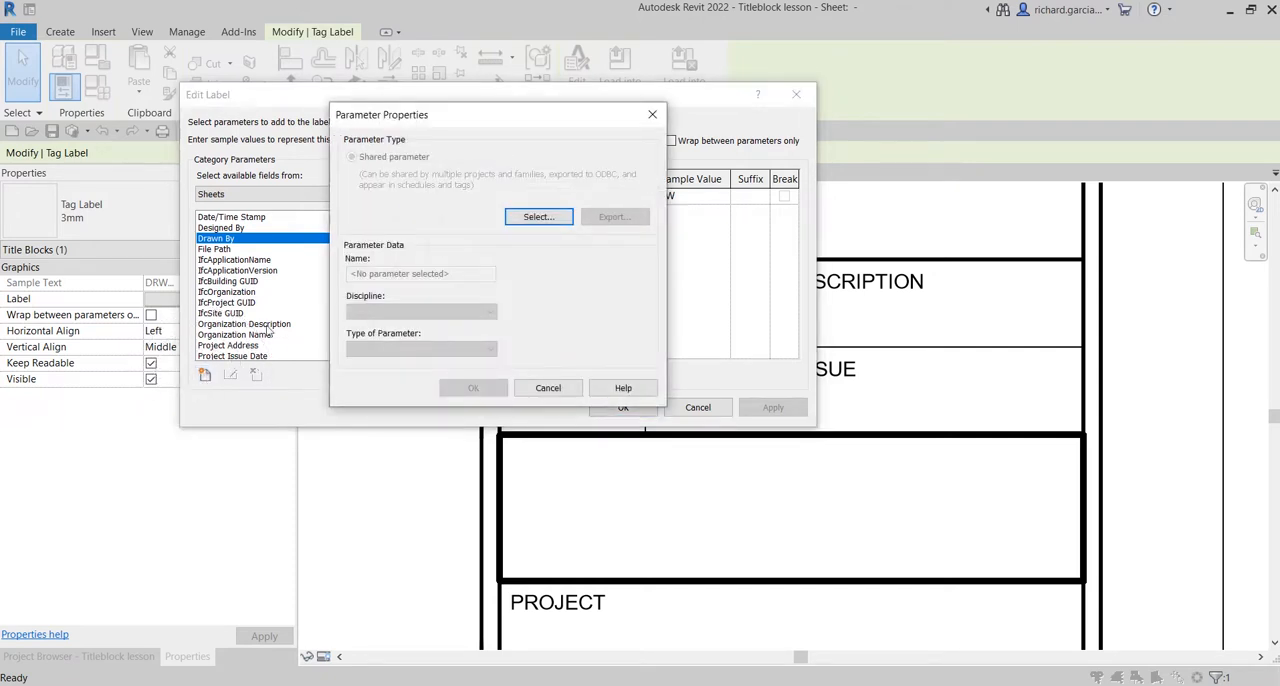
left_click(388, 163)
left_click(388, 163)
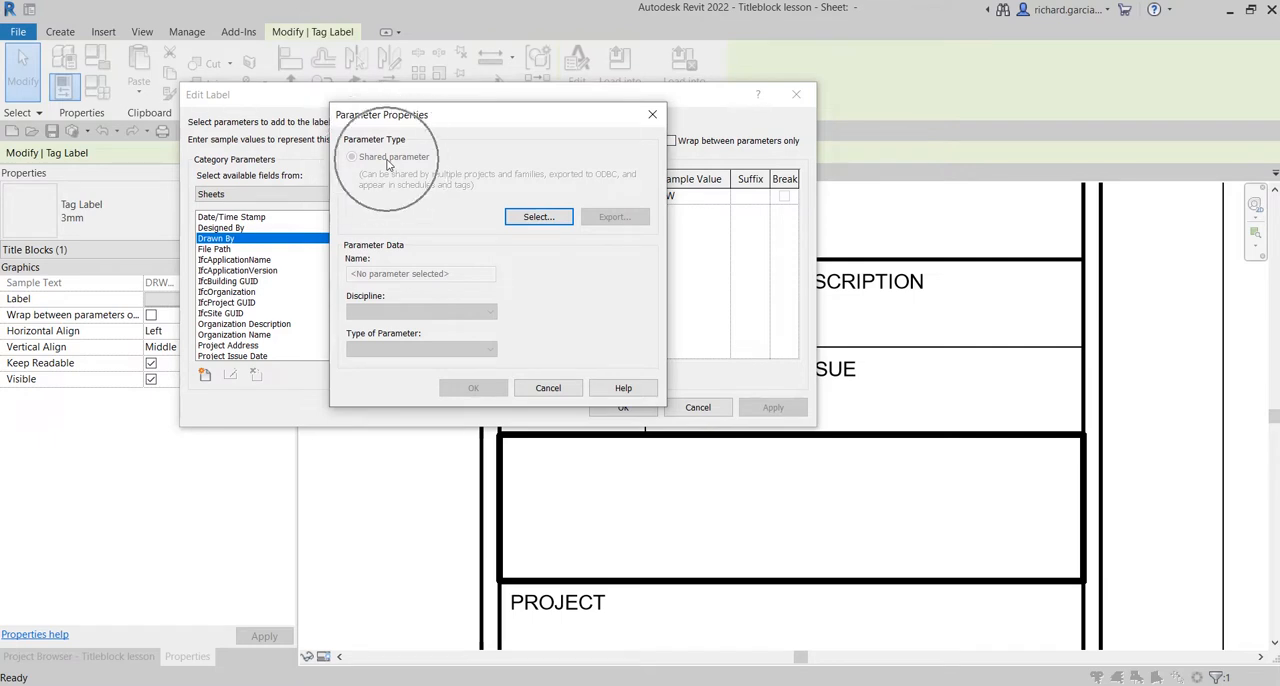
left_click(537, 219)
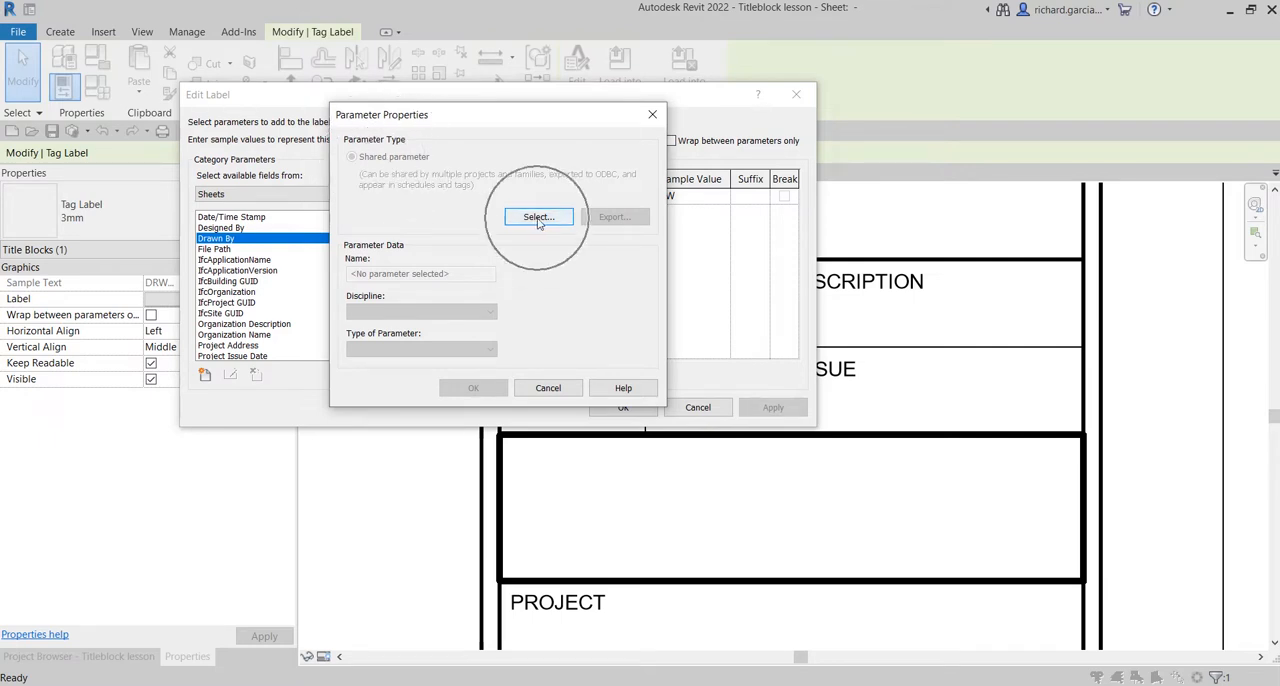
left_click(538, 218)
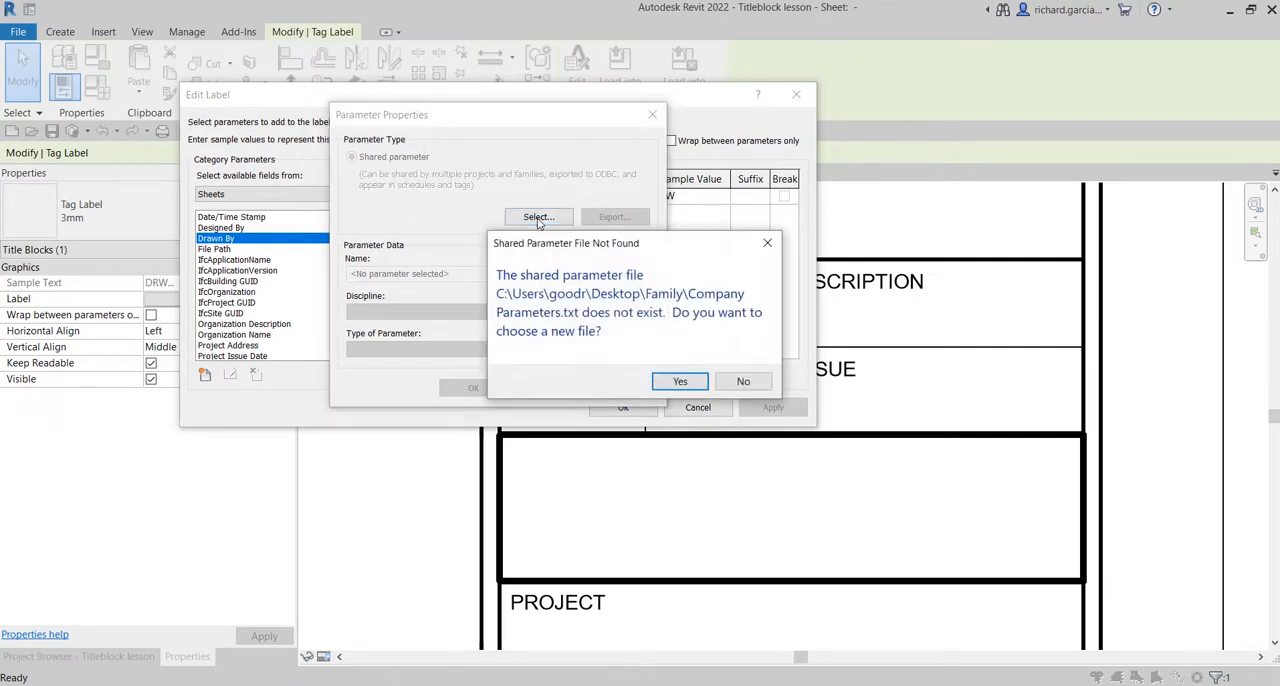
left_click(689, 388)
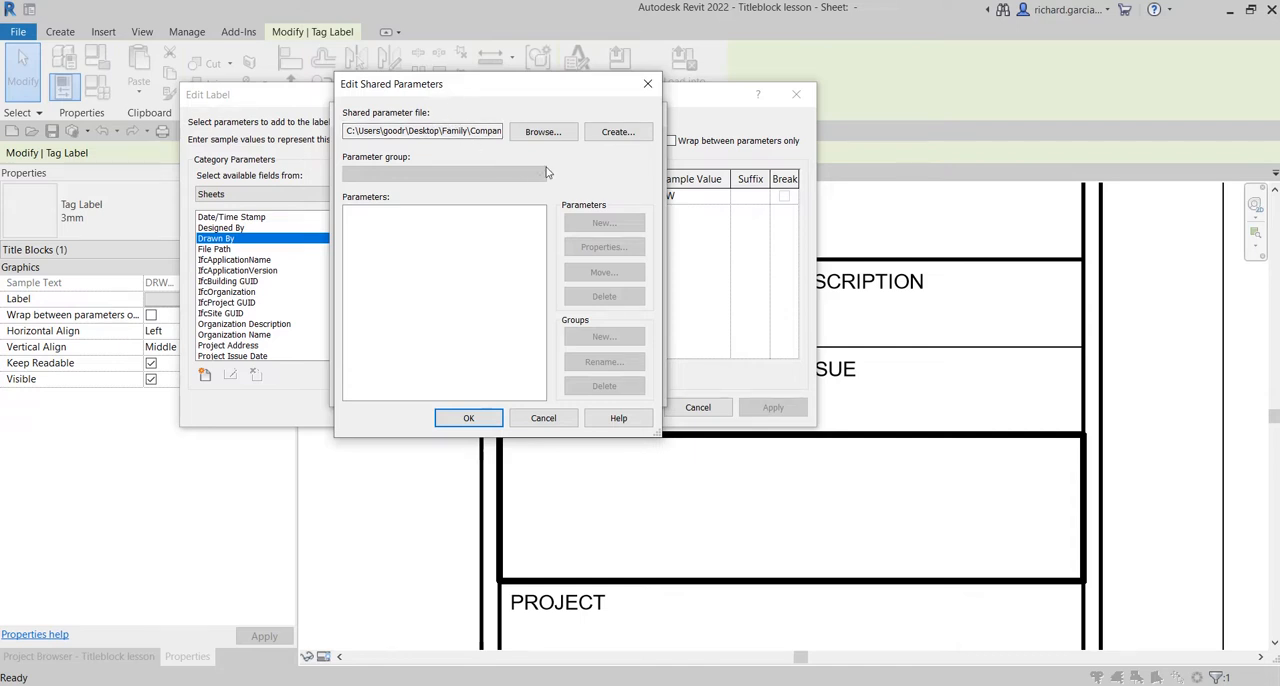
Create a shared parameter file named Company Shared Parameters in the Family folder.
left_click(617, 134)
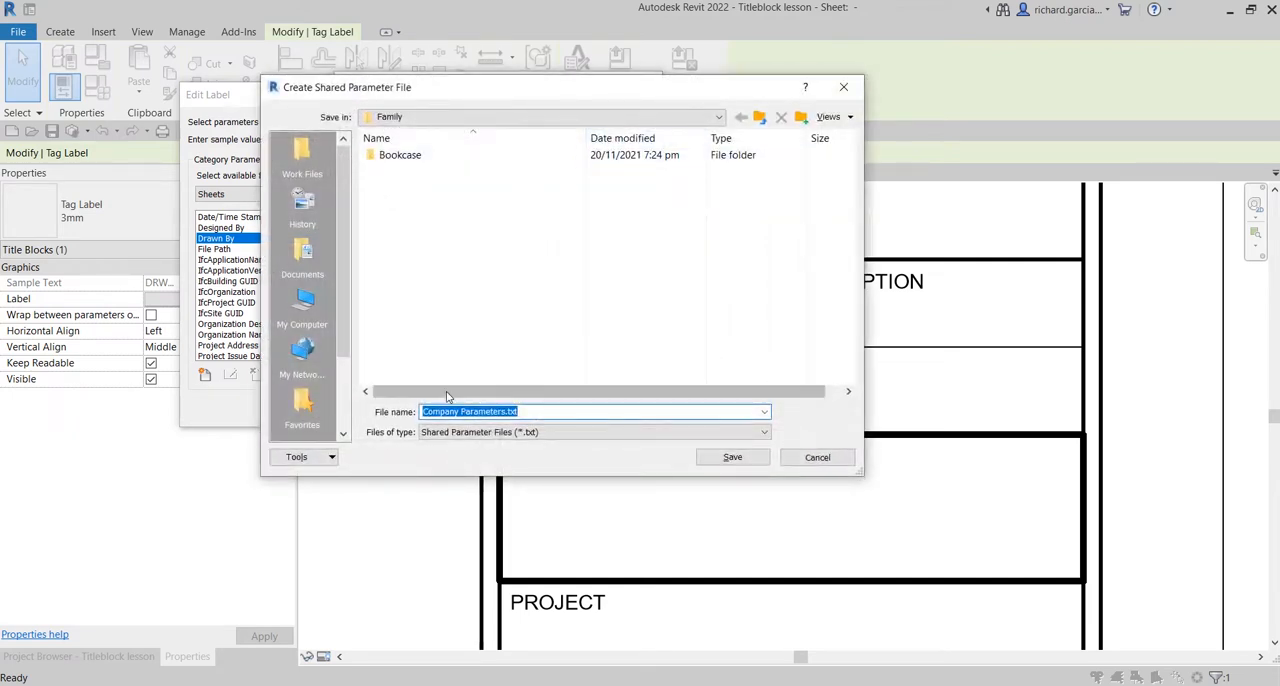
left_click(446, 417)
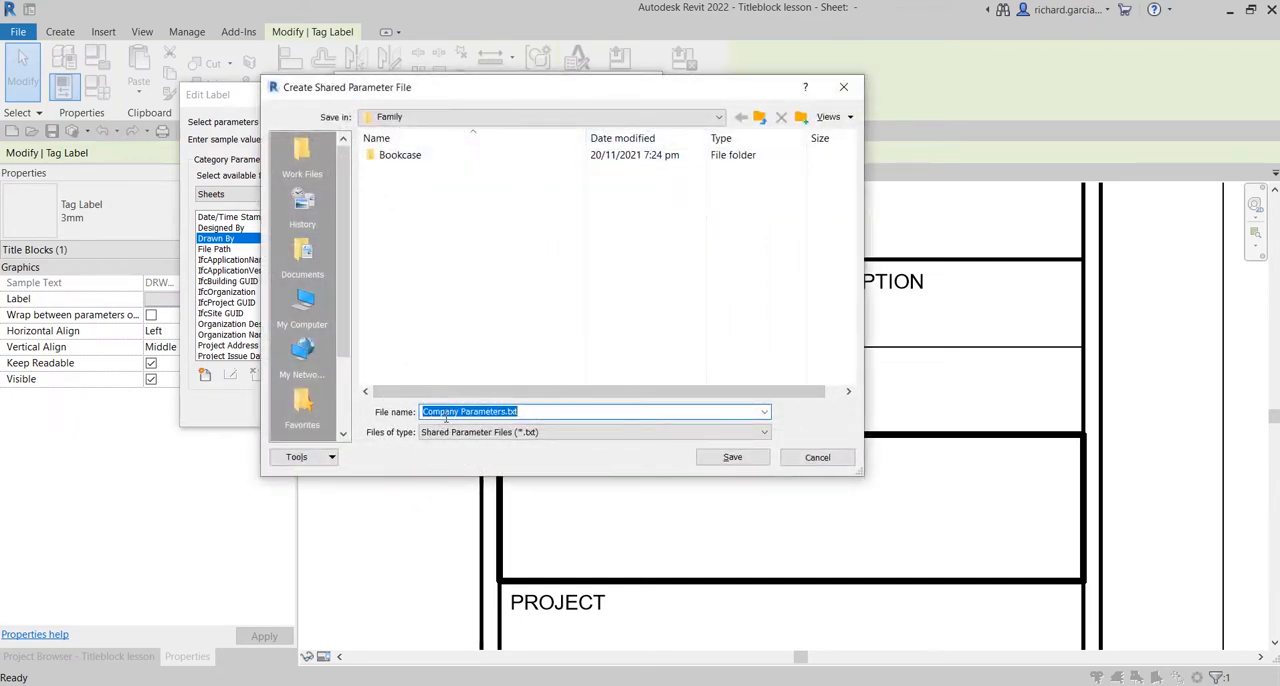
key("ctrl")
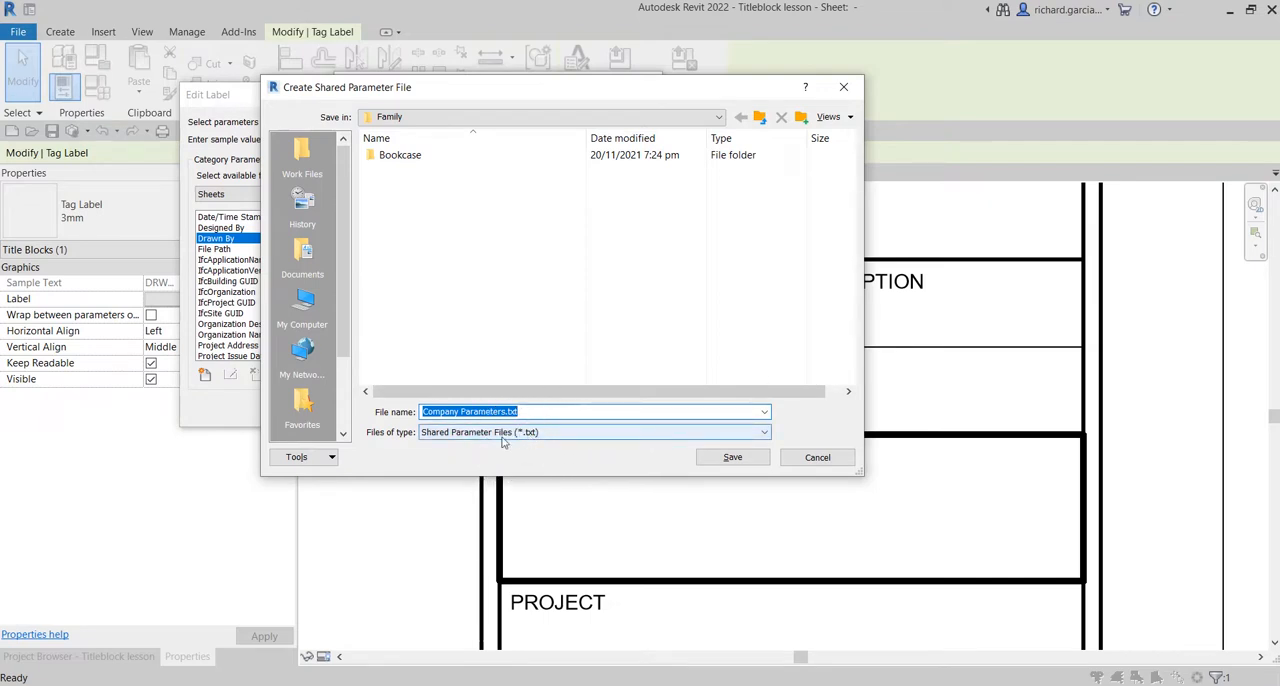
key("ctrl")
key("ctrl")
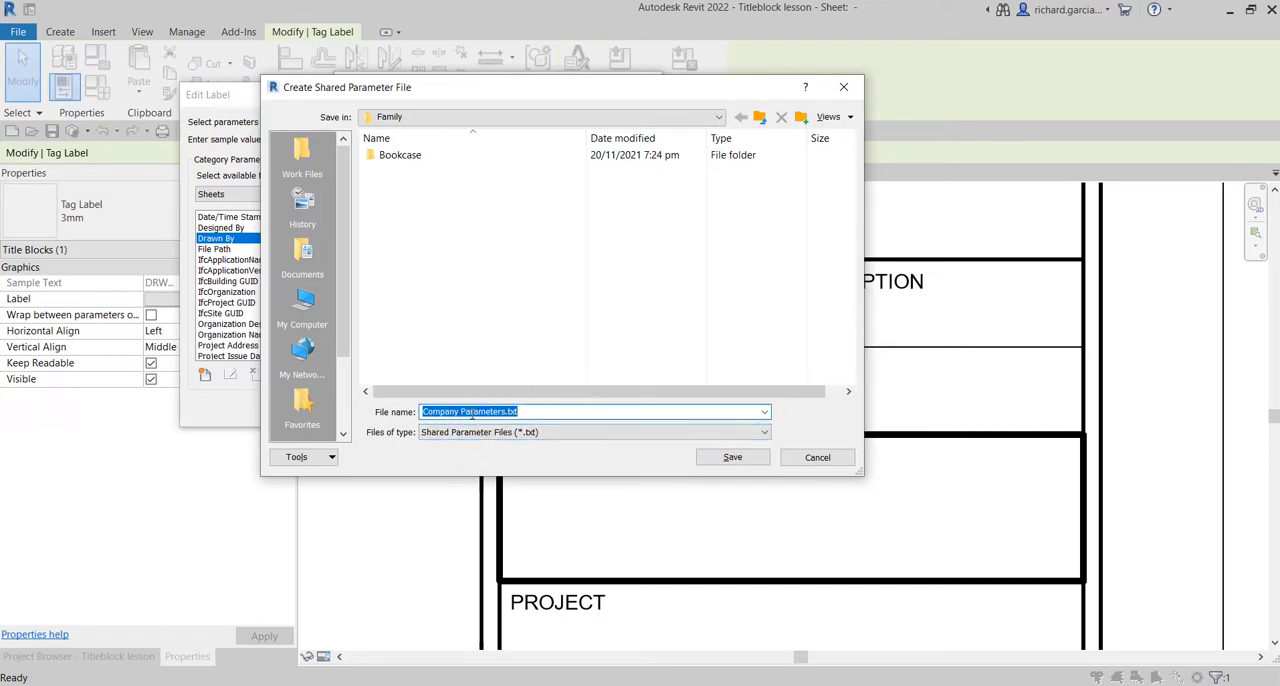
key("ctrl")
left_click(512, 411)
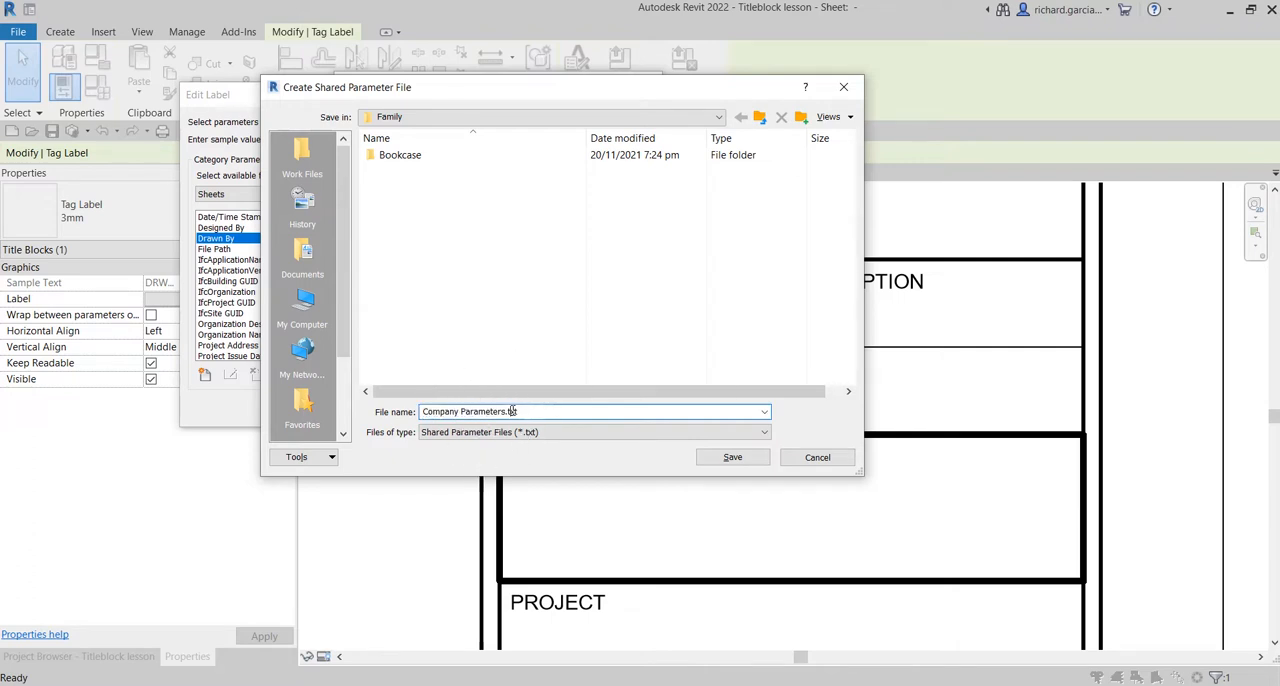
key("BackSpace")
key("BackSpace")
left_click(463, 411)
type("Shared")
left_click(728, 459)
left_click(391, 174)
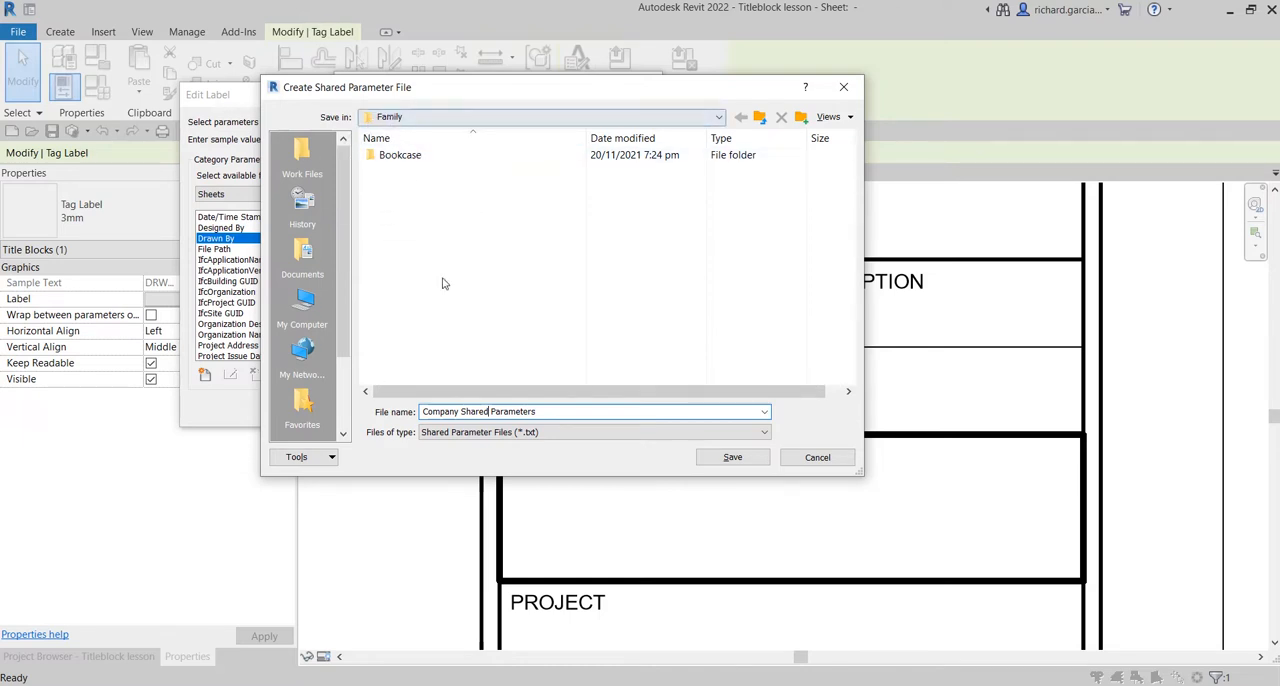
left_click(732, 457)
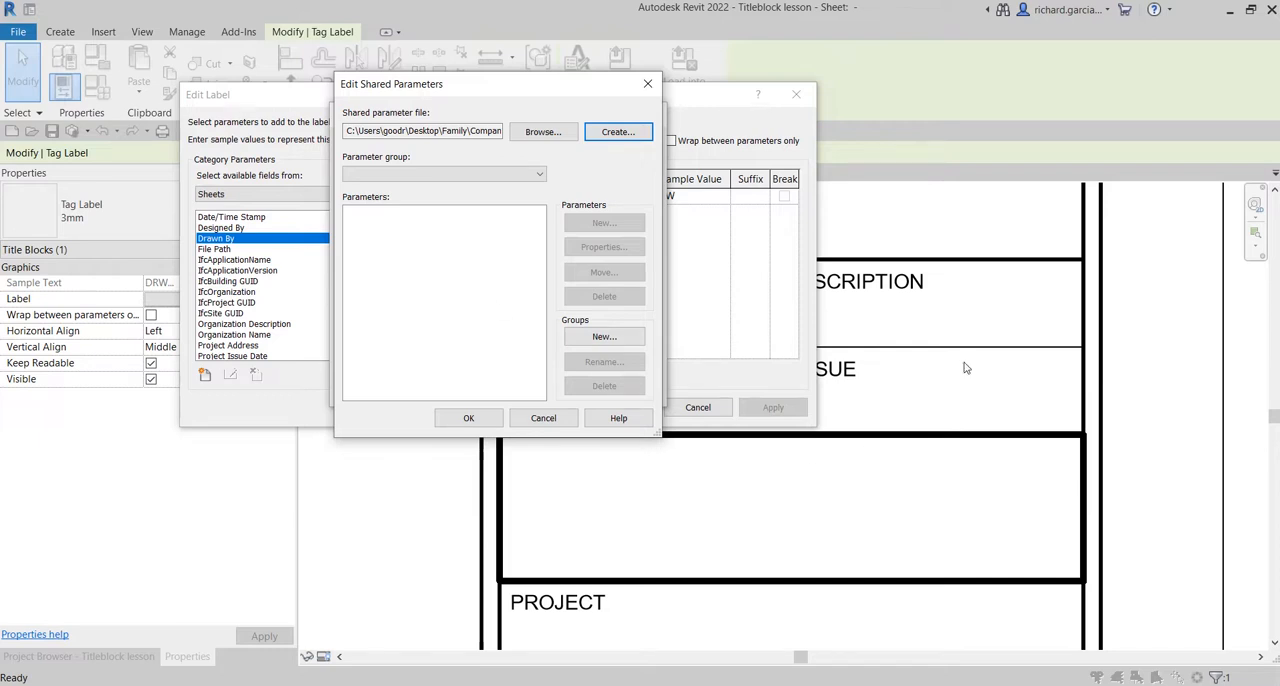
Create a shared parameter group named Titleblock.
left_click(604, 338)
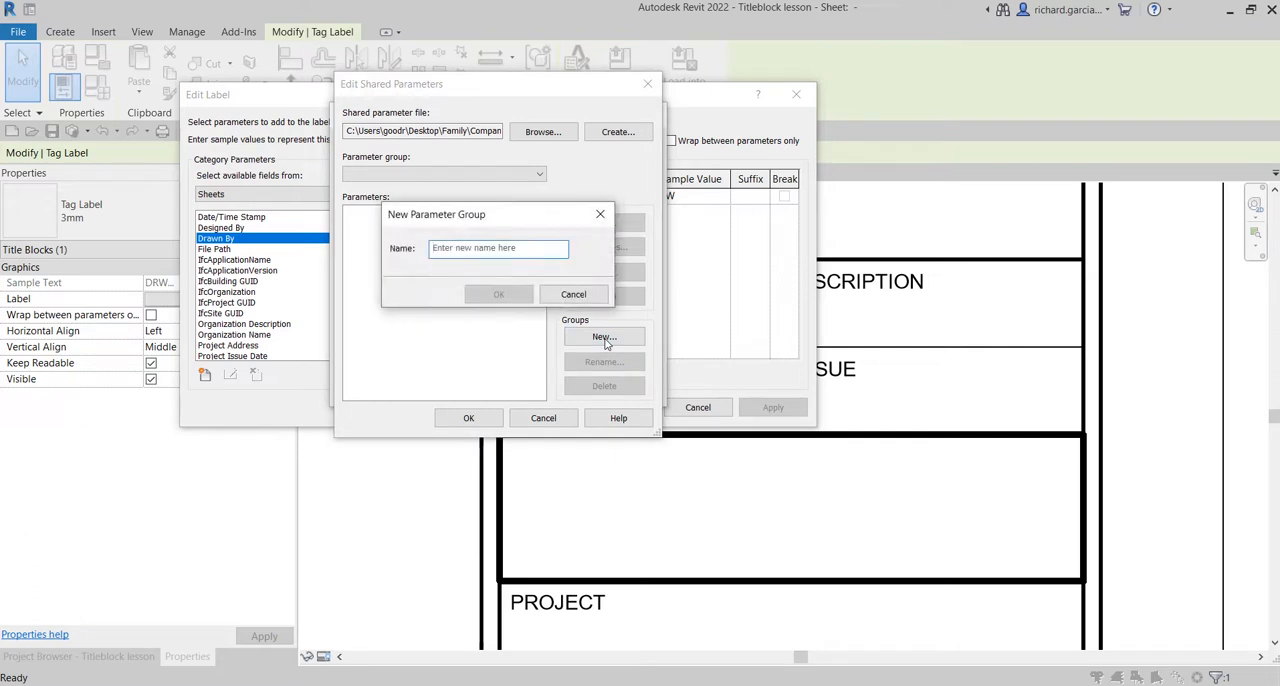
type("Ti")
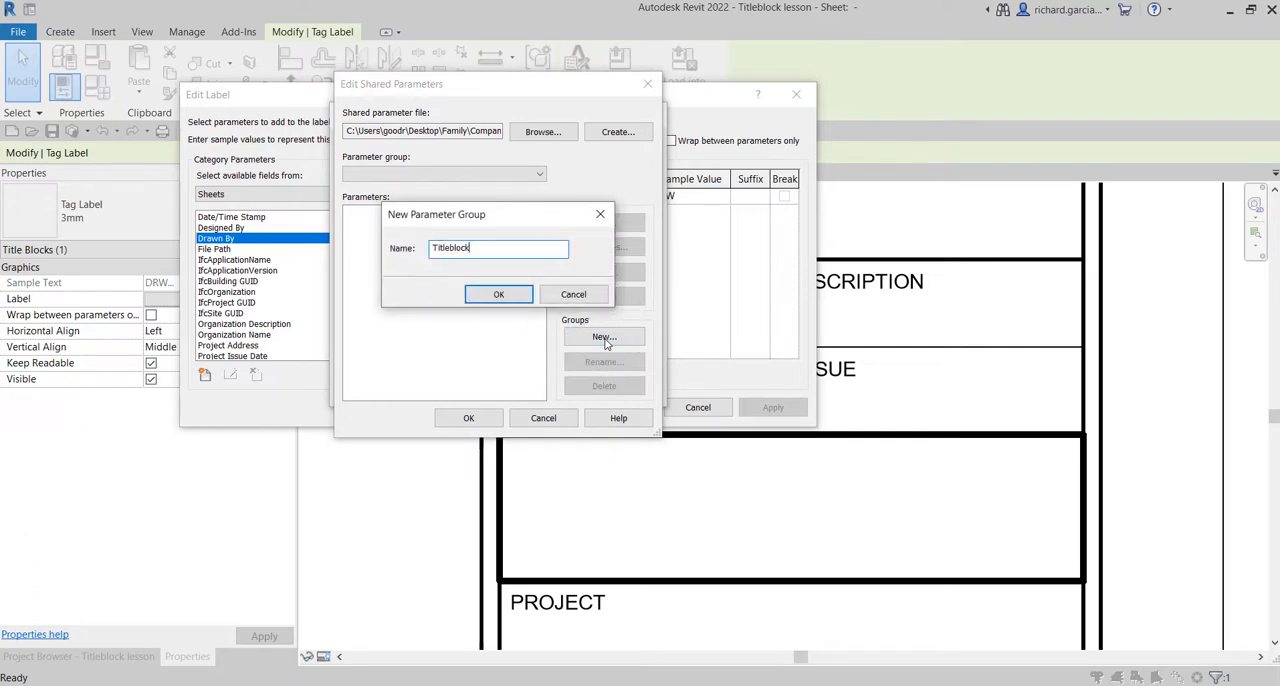
type("tleblock")
left_click(499, 295)
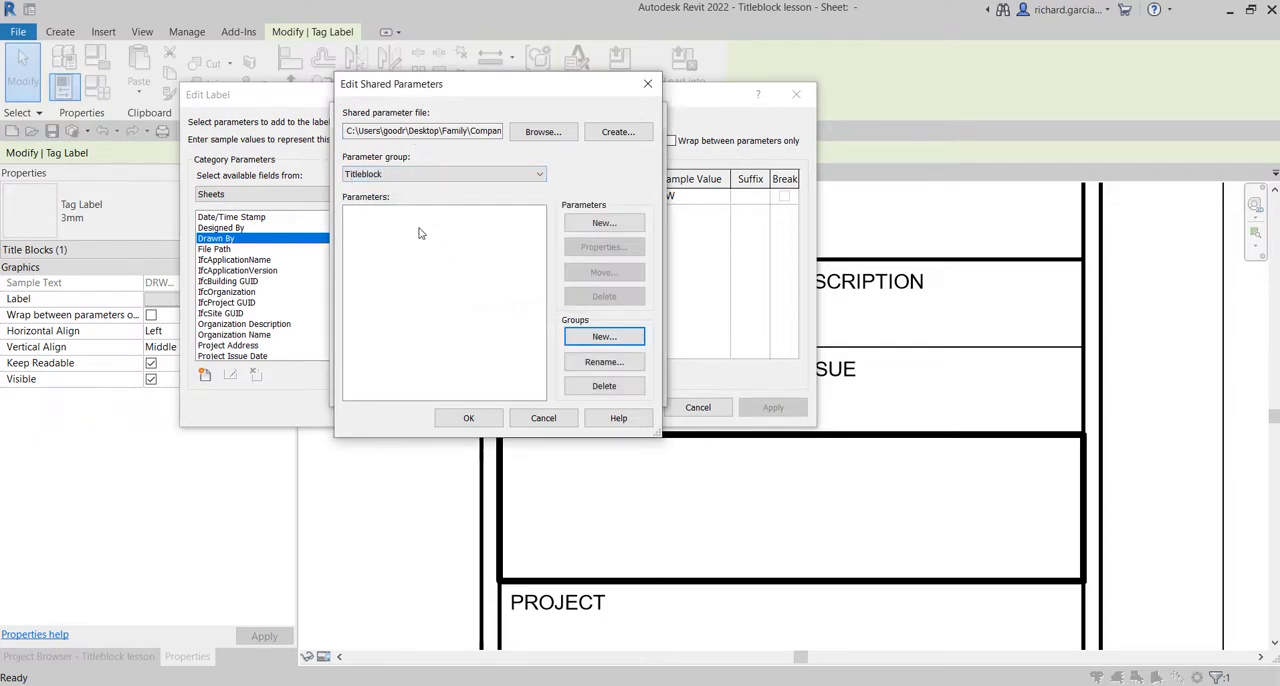
Add a shared parameter named Code to the Titleblock group, with discipline Common and type Text.
left_click(606, 224)
left_click(605, 225)
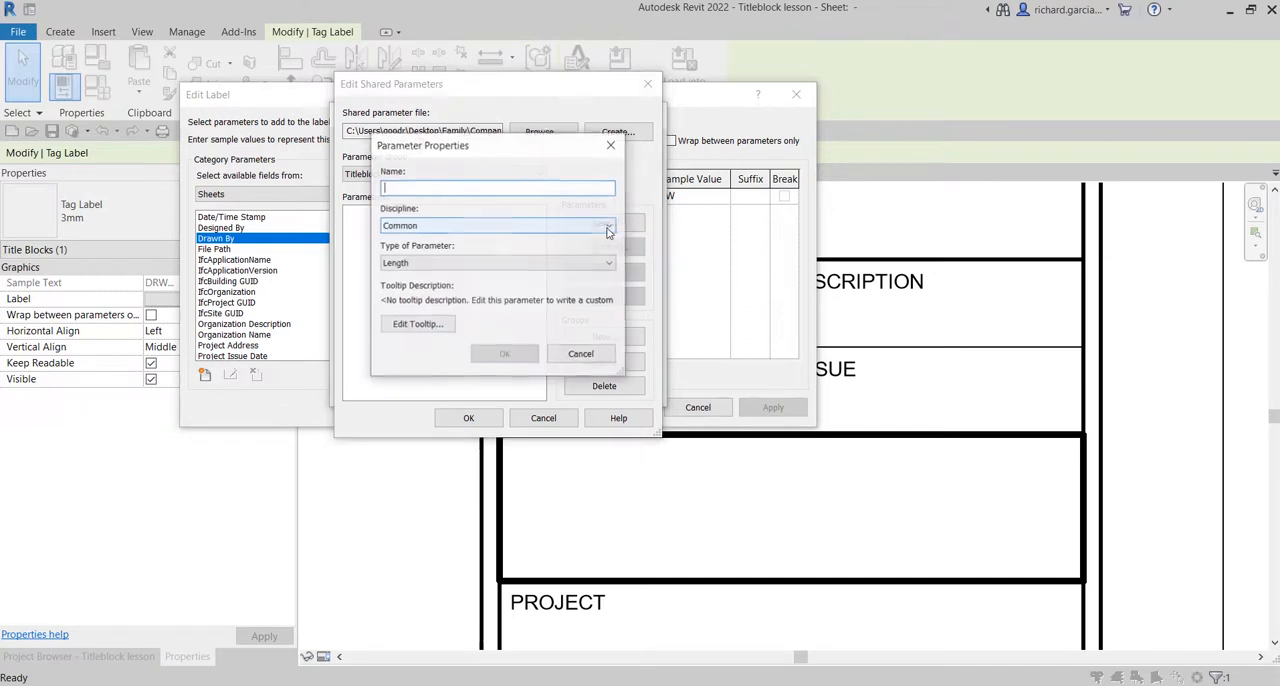
left_click(438, 189)
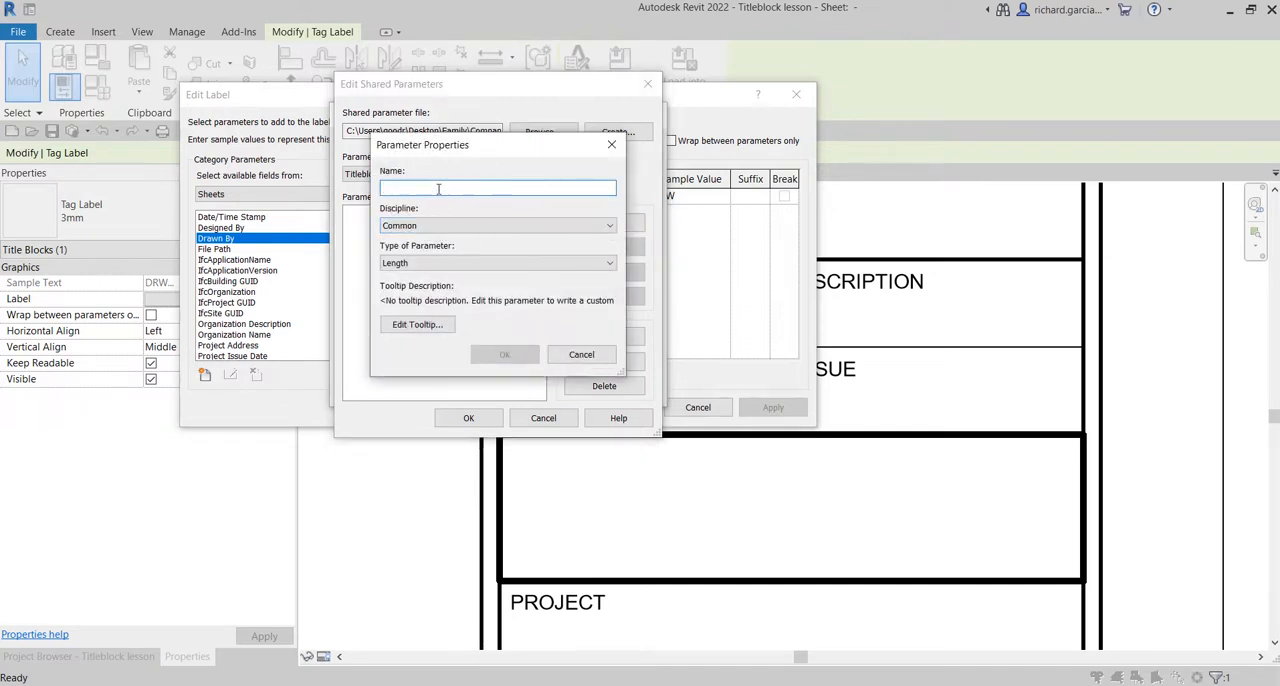
type("Code")
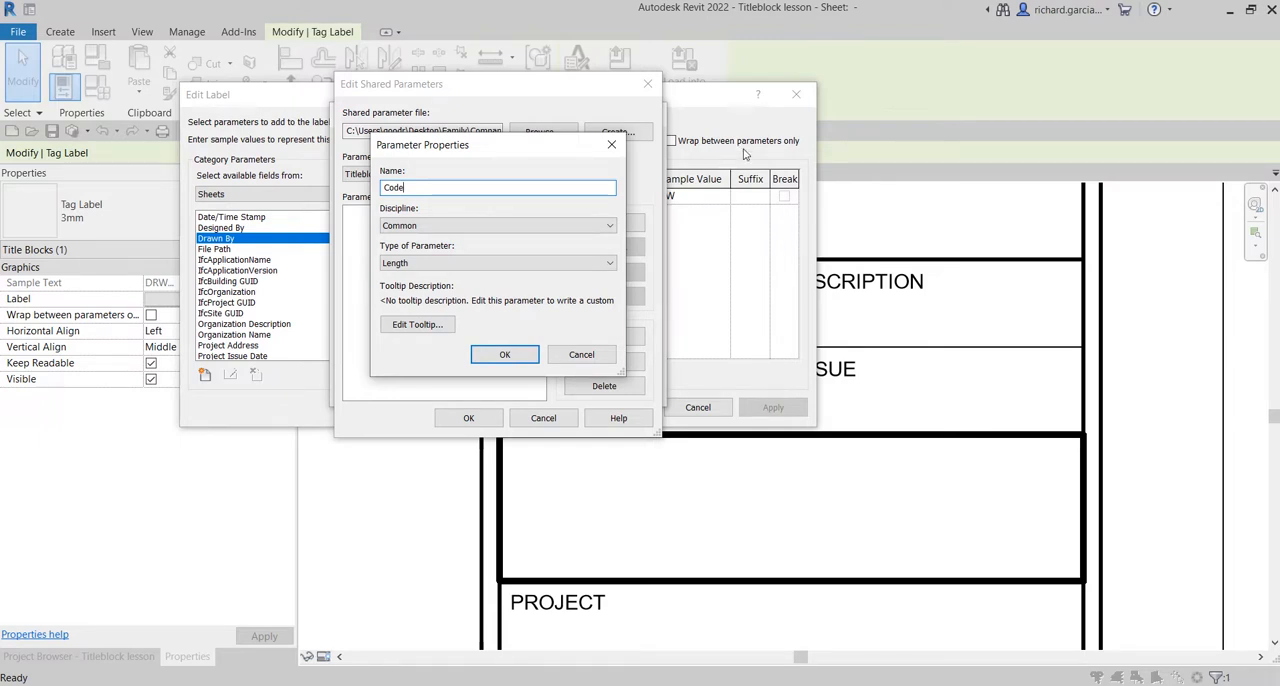
left_click(250, 289)
key("ctrl")
key("ctrl")
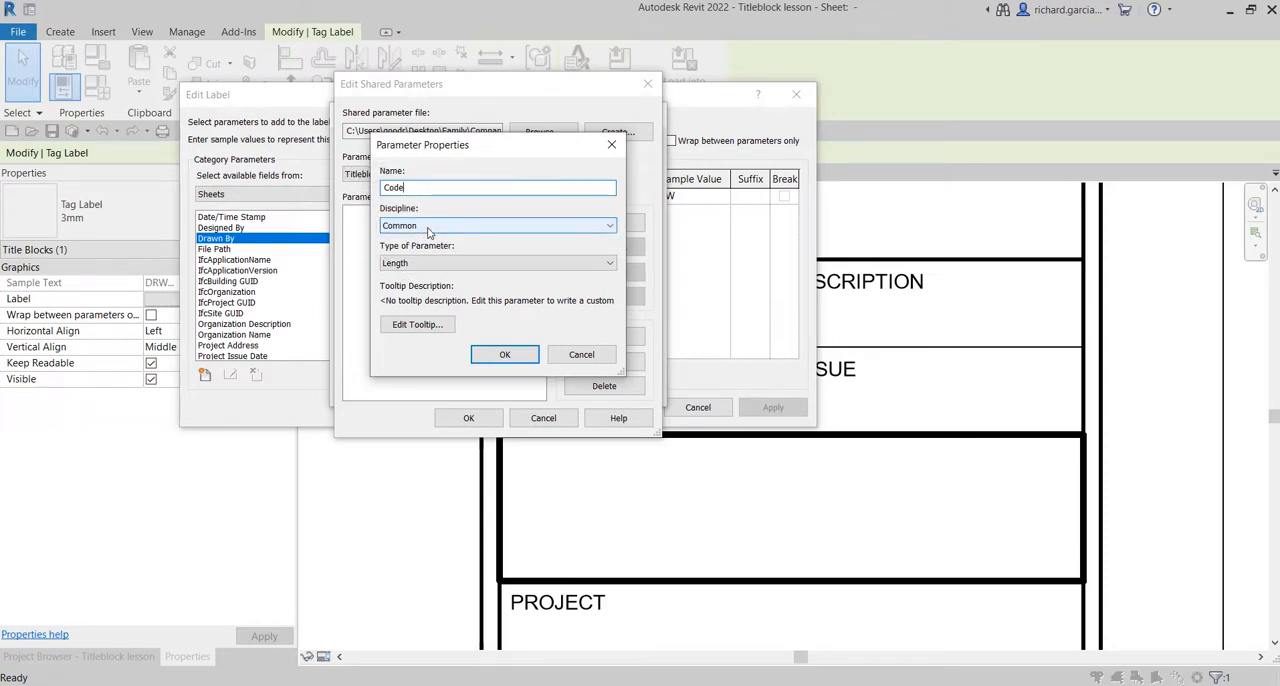
left_click(424, 264)
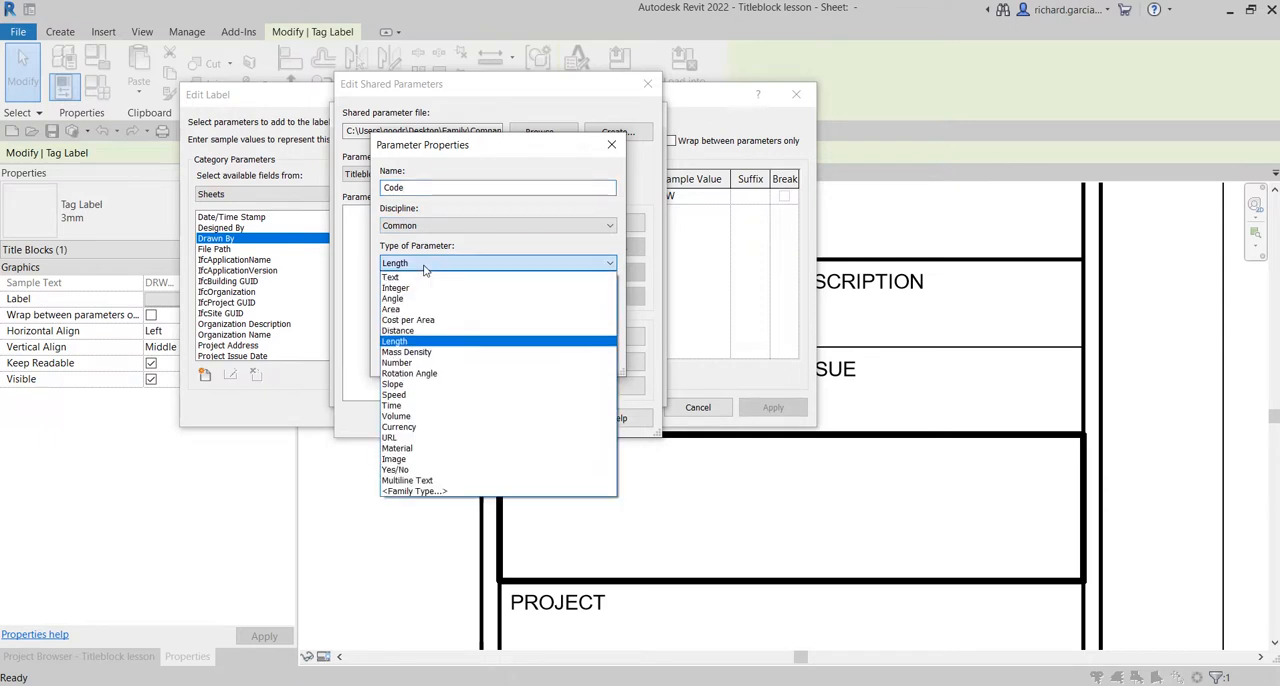
key("ctrl")
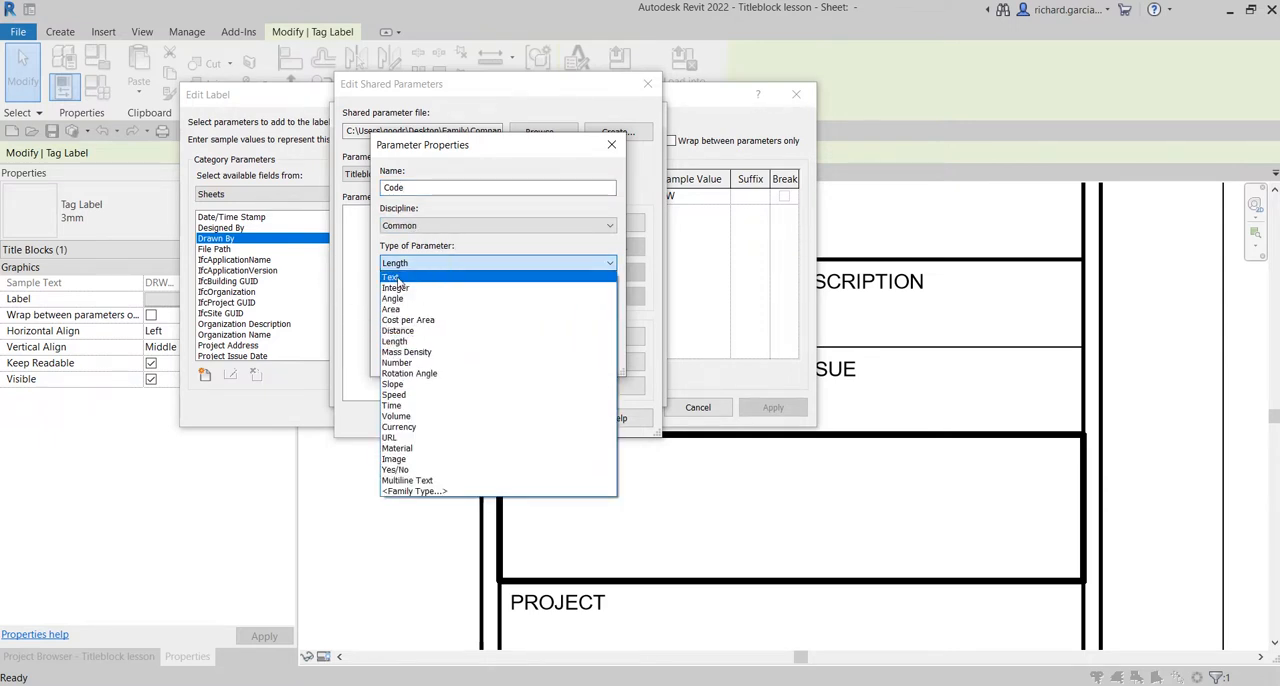
left_click(398, 279)
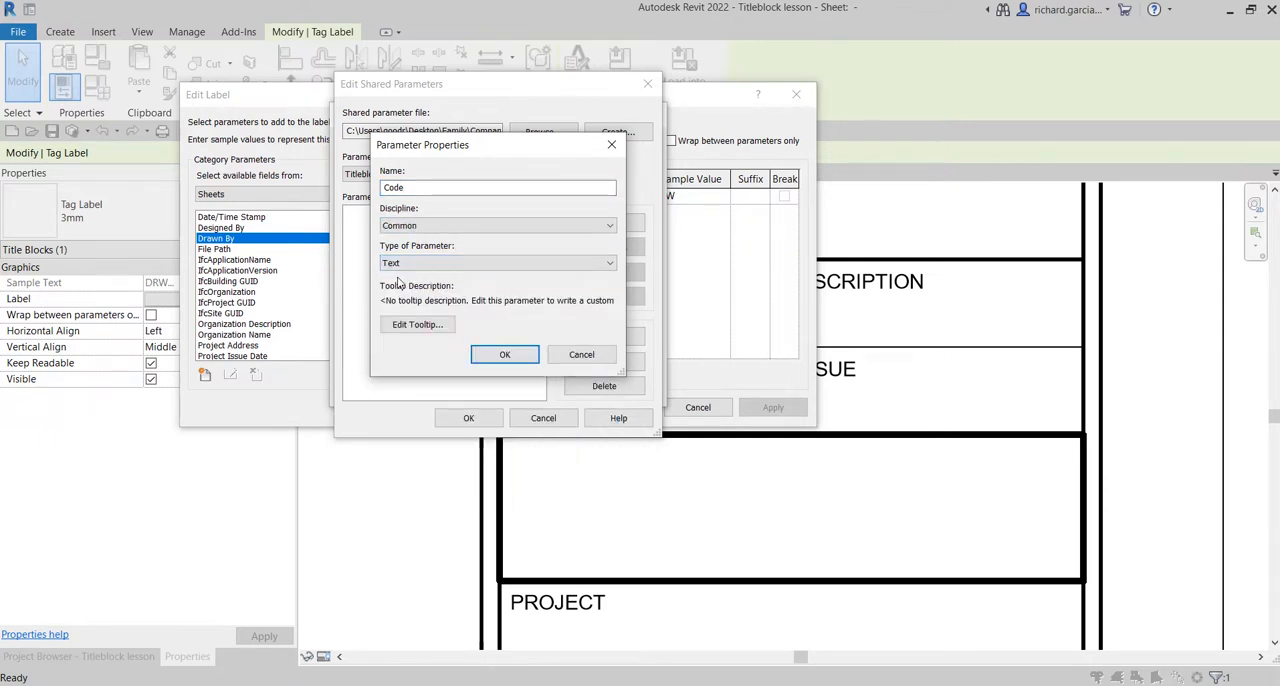
left_click(504, 355)
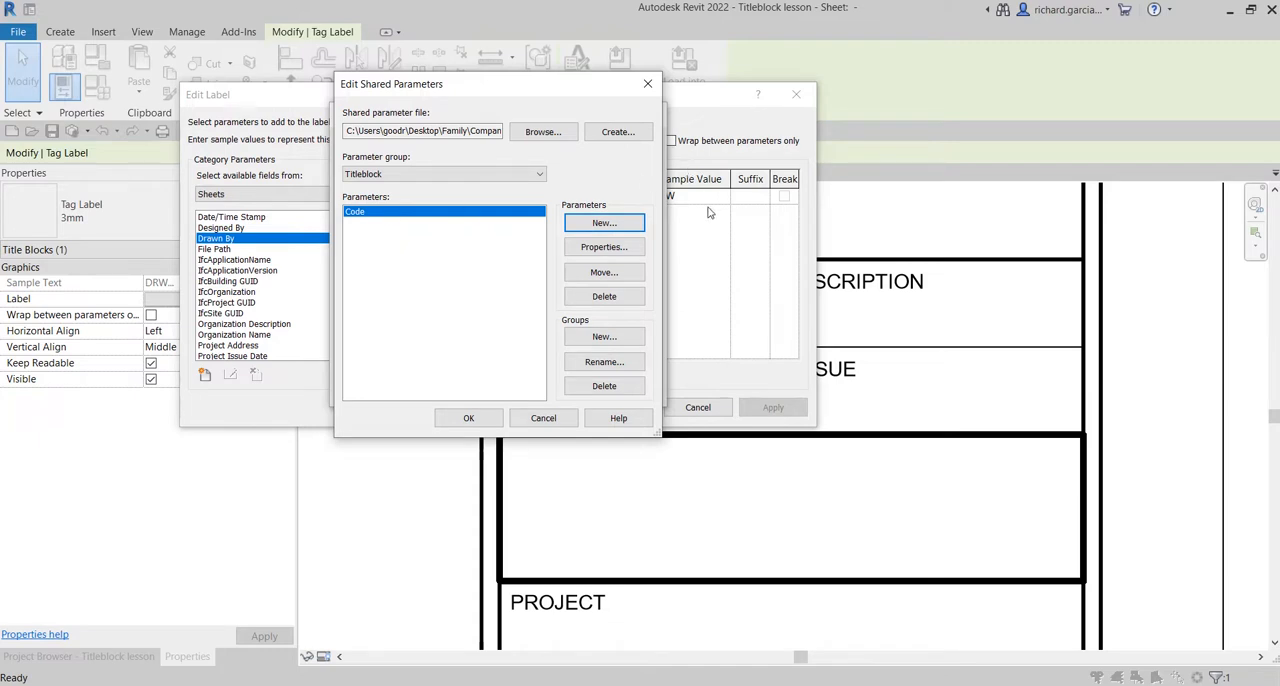
Add a Text shared parameter named Purpose of Issue to the Titleblock group and accept the shared parameter edits.
left_click(593, 223)
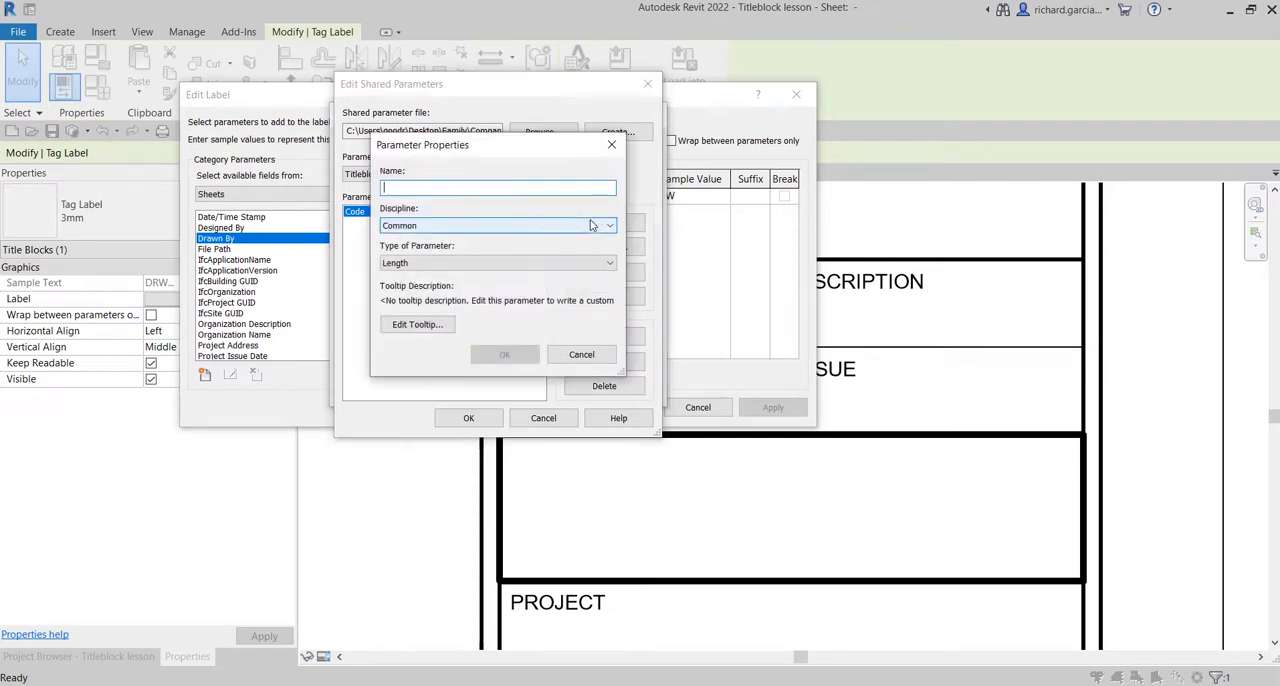
type("Purpose of Issue")
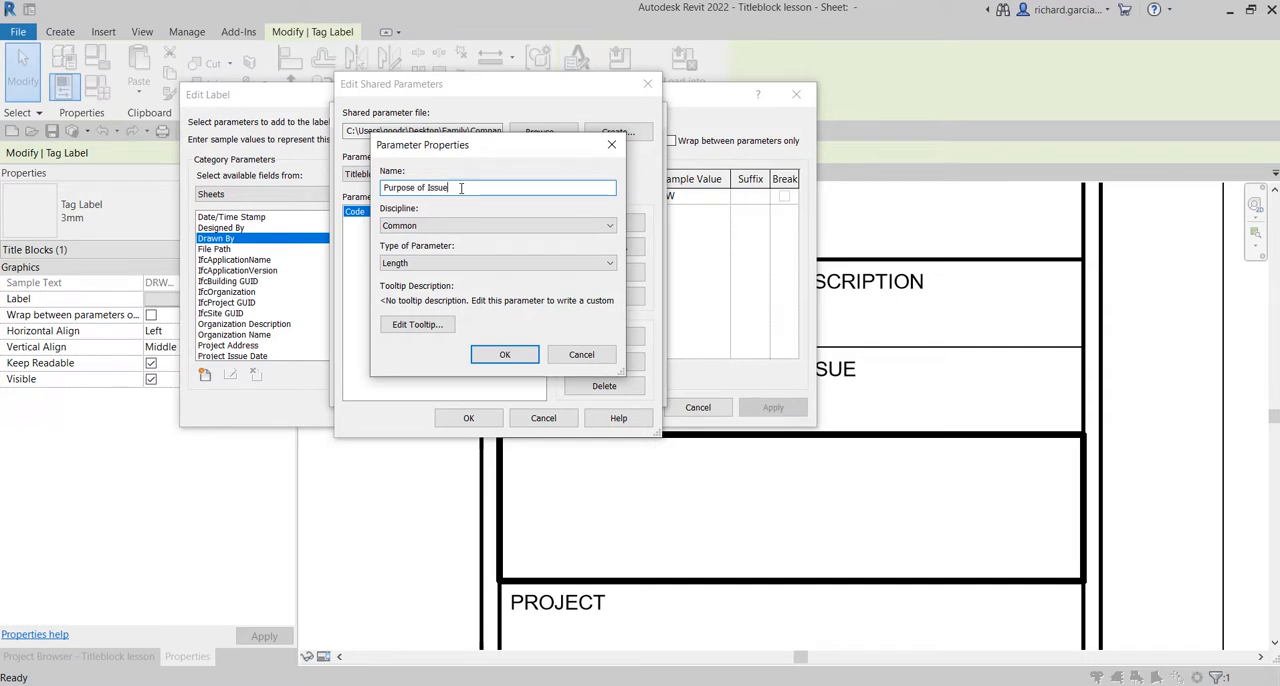
left_click(443, 263)
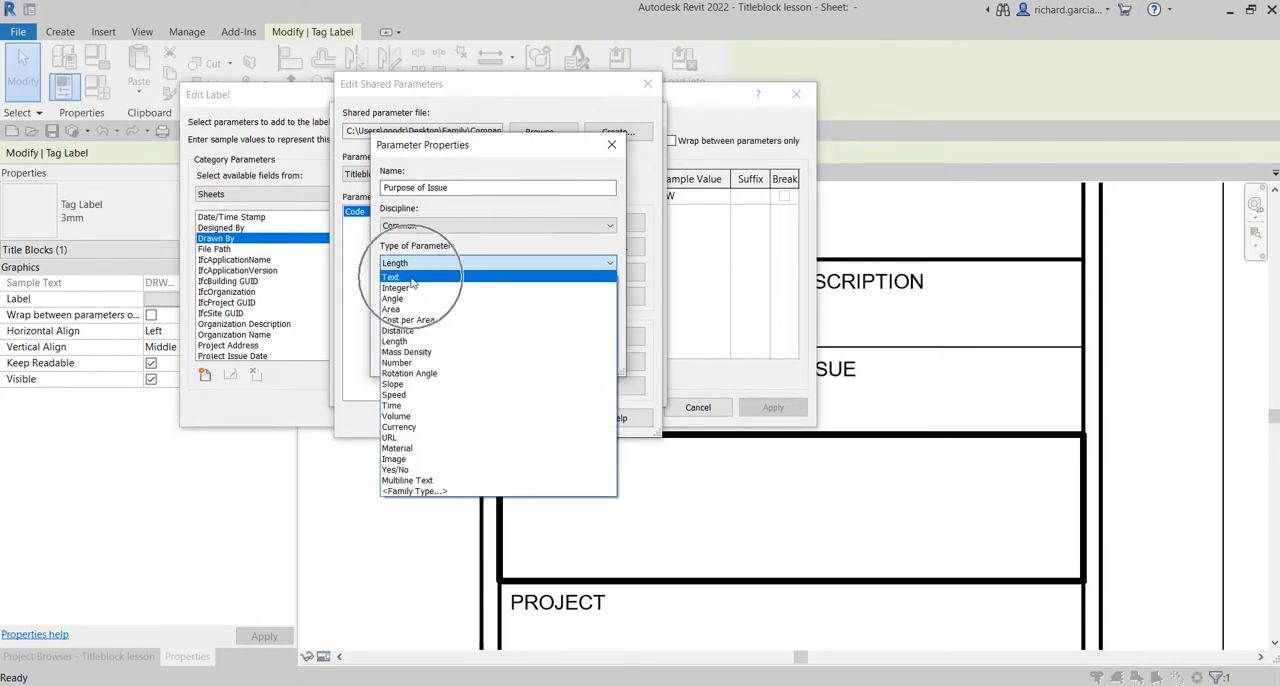
left_click(411, 277)
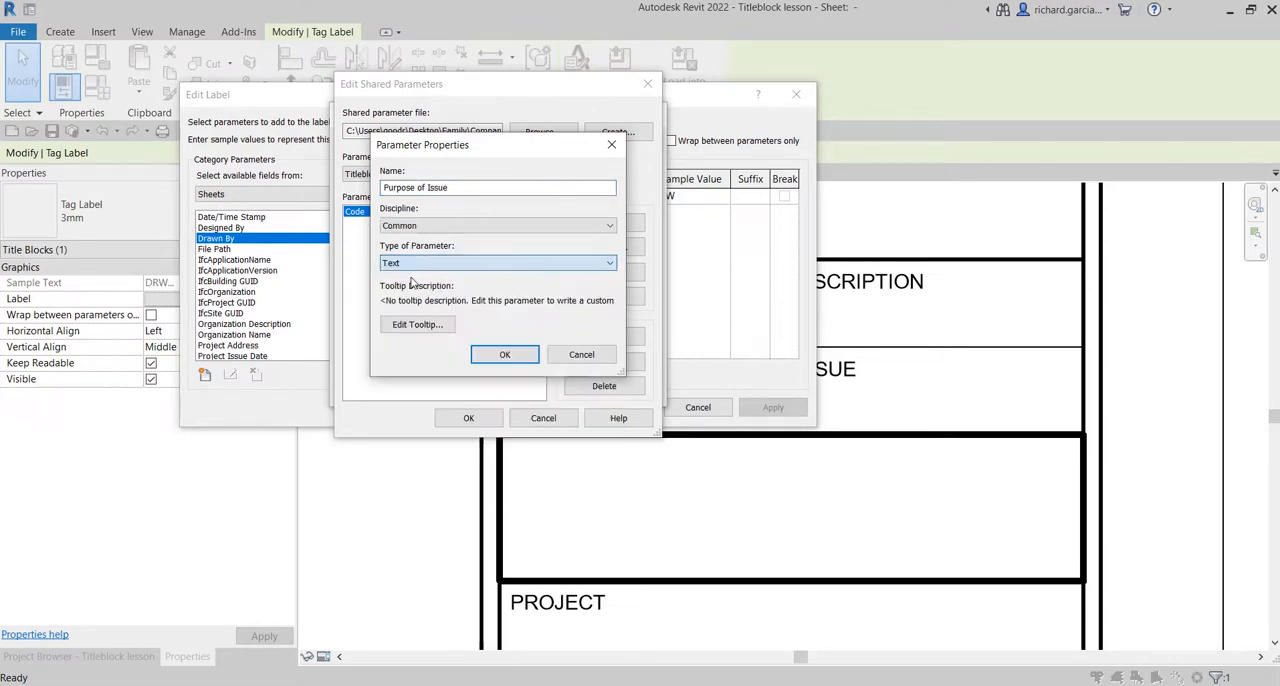
left_click(505, 355)
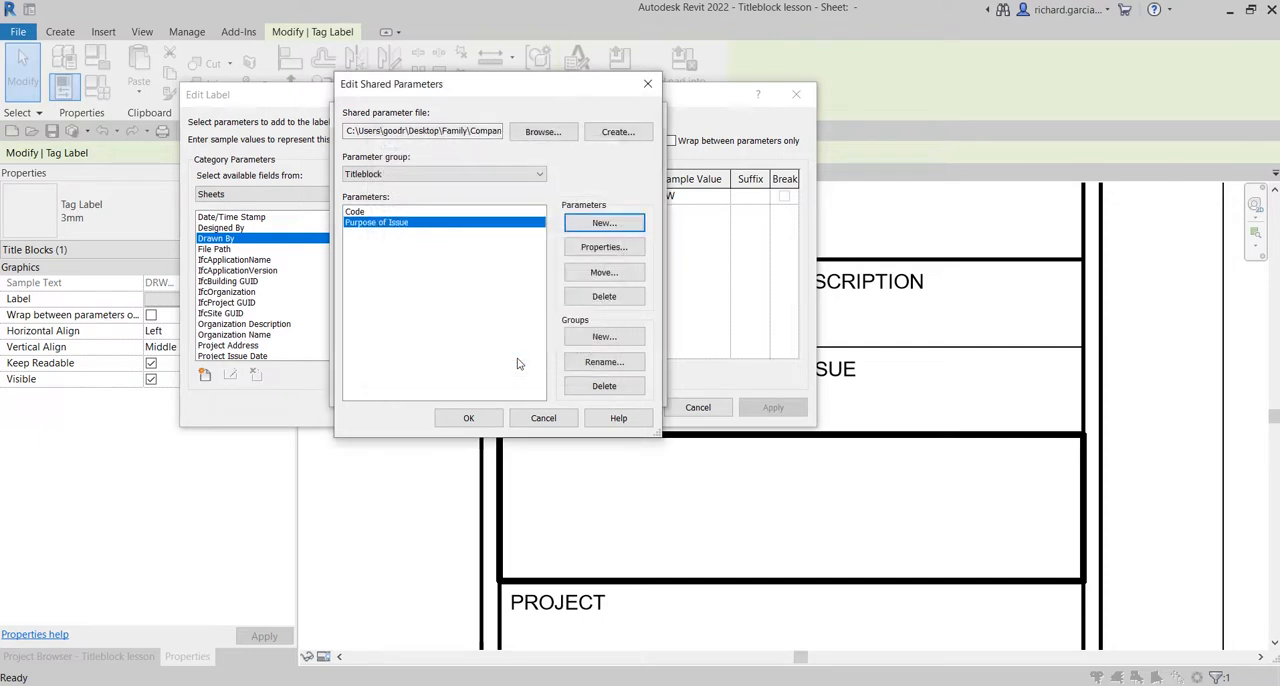
left_click(470, 416)
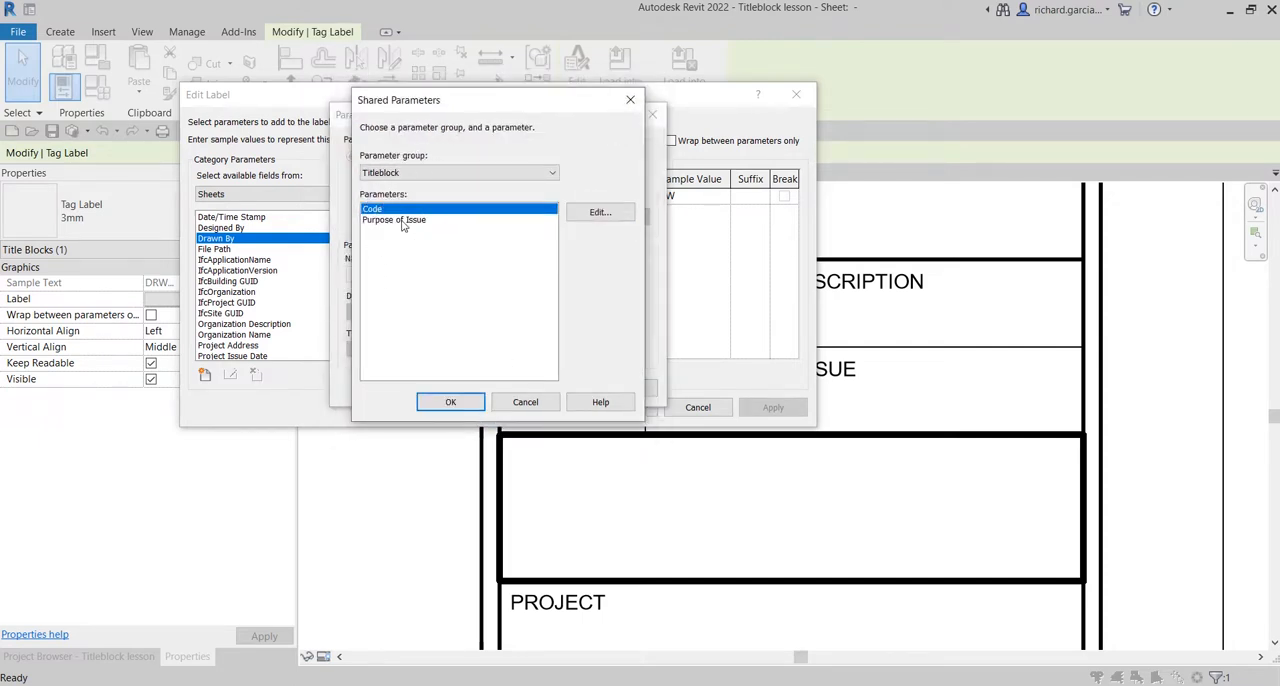
Choose the Code shared parameter from the Titleblock group and add it to the label's available sheet fields.
left_click(451, 402)
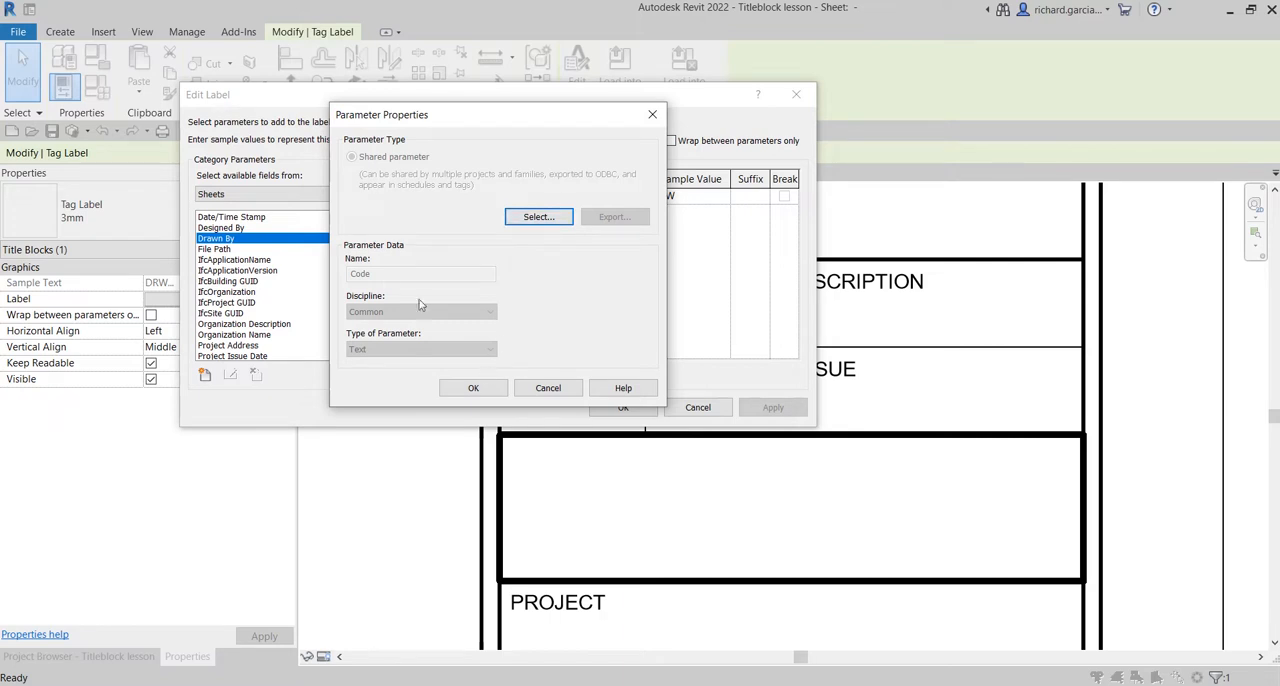
left_click(378, 275)
left_click(562, 212)
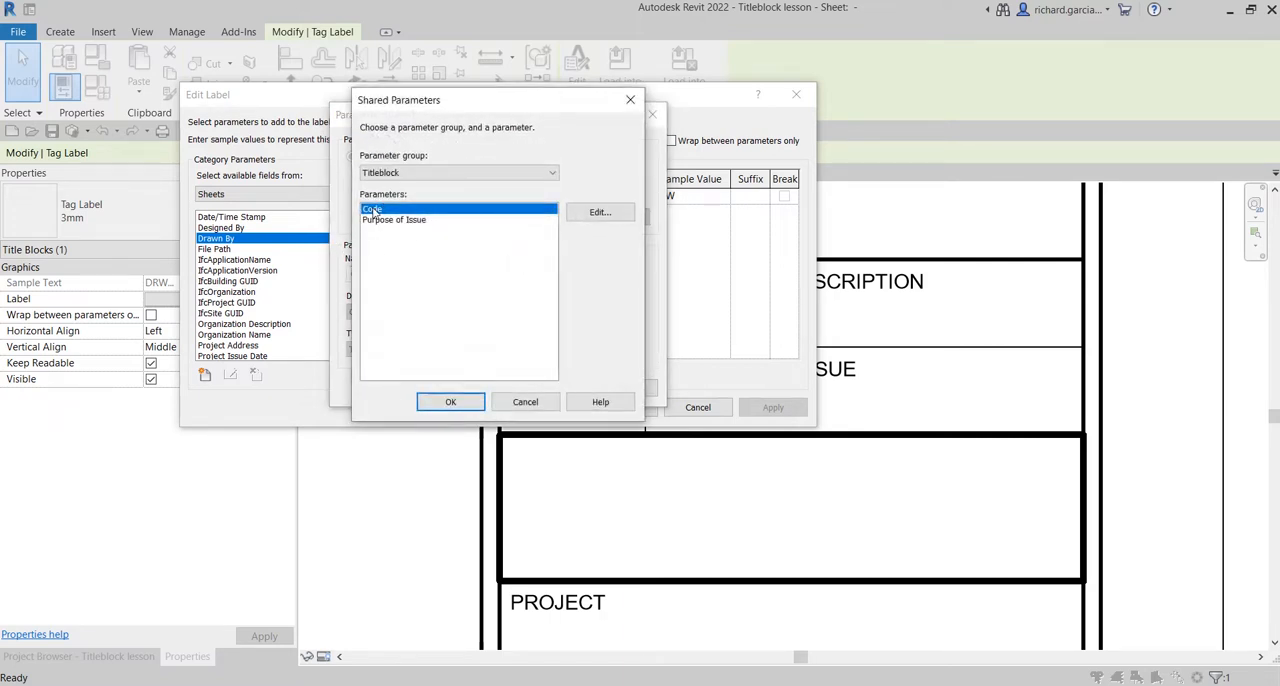
left_click(450, 401)
left_click(473, 388)
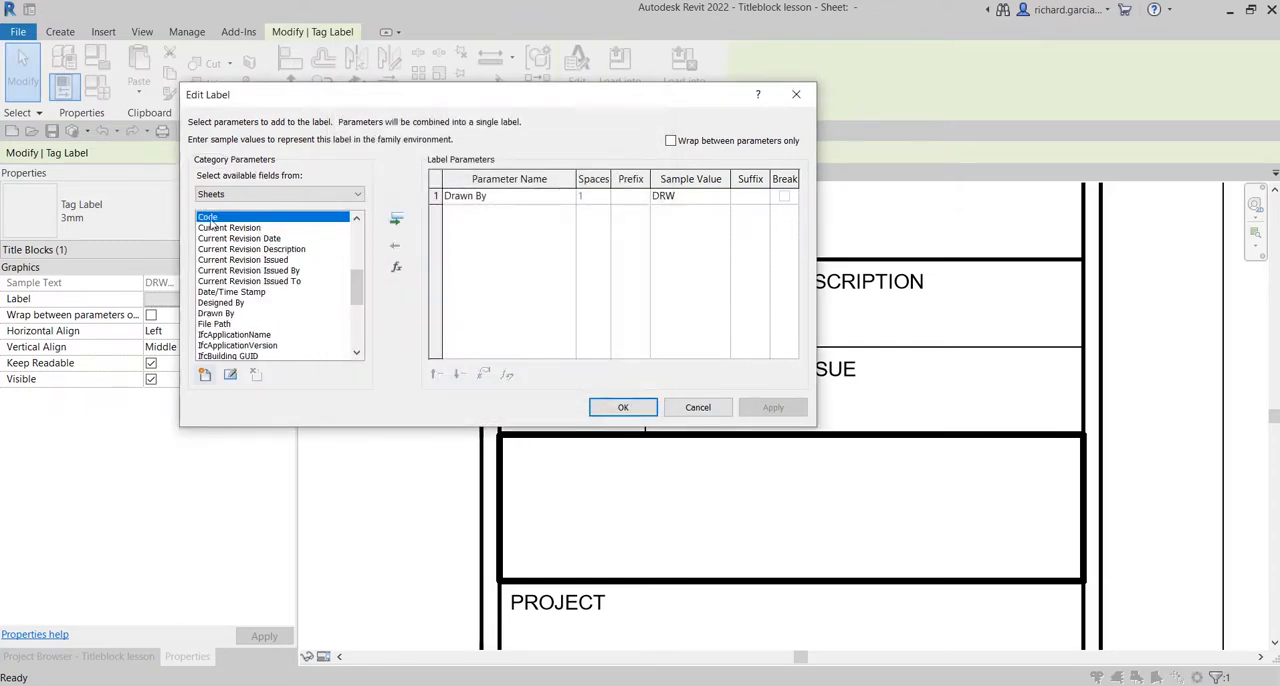
Remove the Drawn By parameter from the copied label in the CODE cell.
left_click(498, 203)
left_click(498, 196)
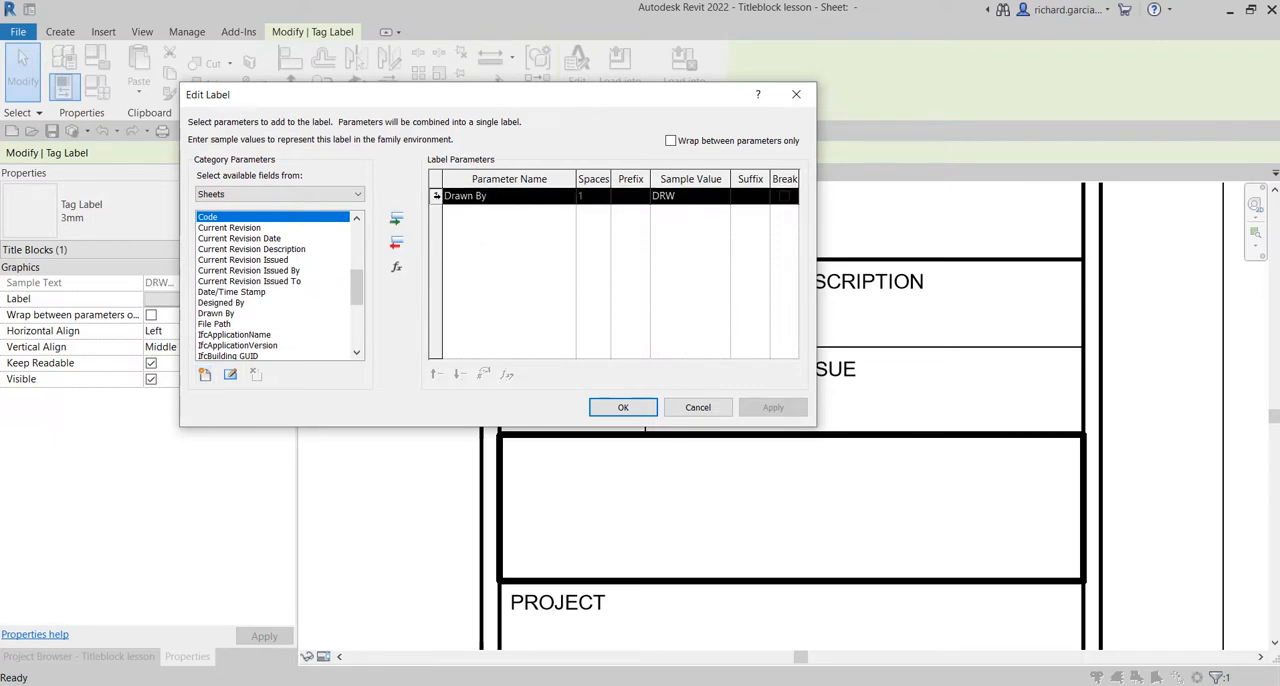
left_click(396, 247)
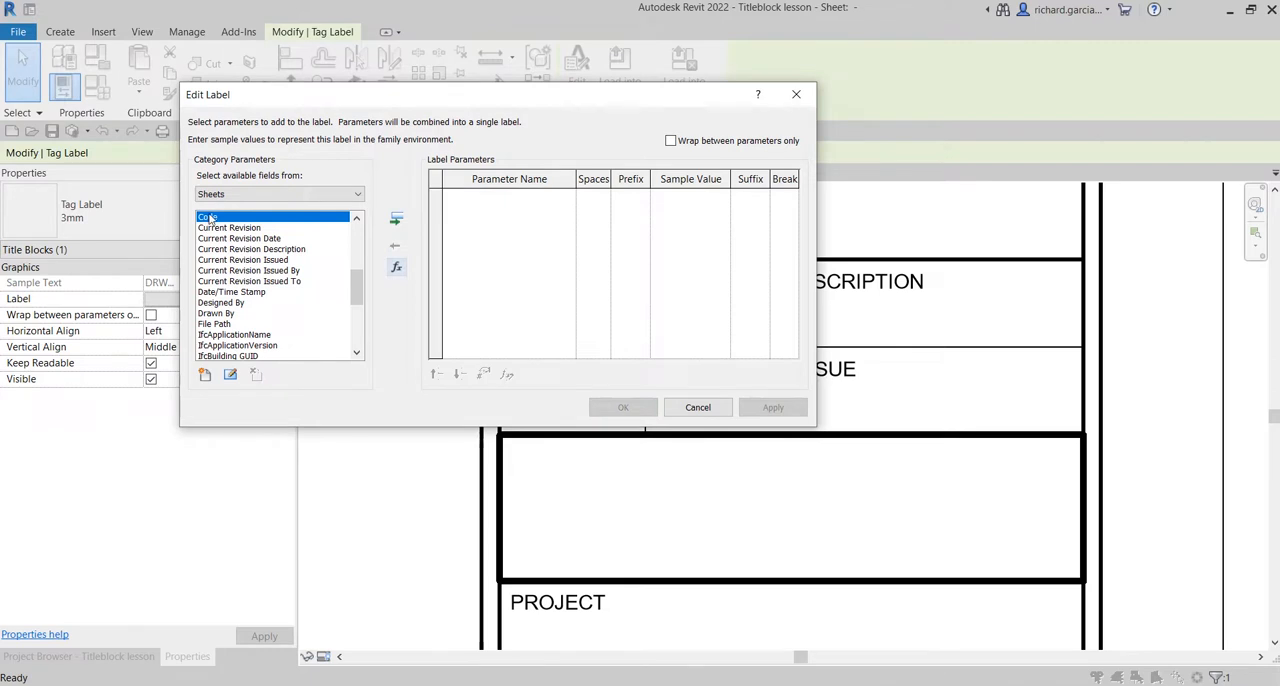
Add the Code parameter to the CODE cell's label with sample value XX and accept the label edits.
left_click(396, 218)
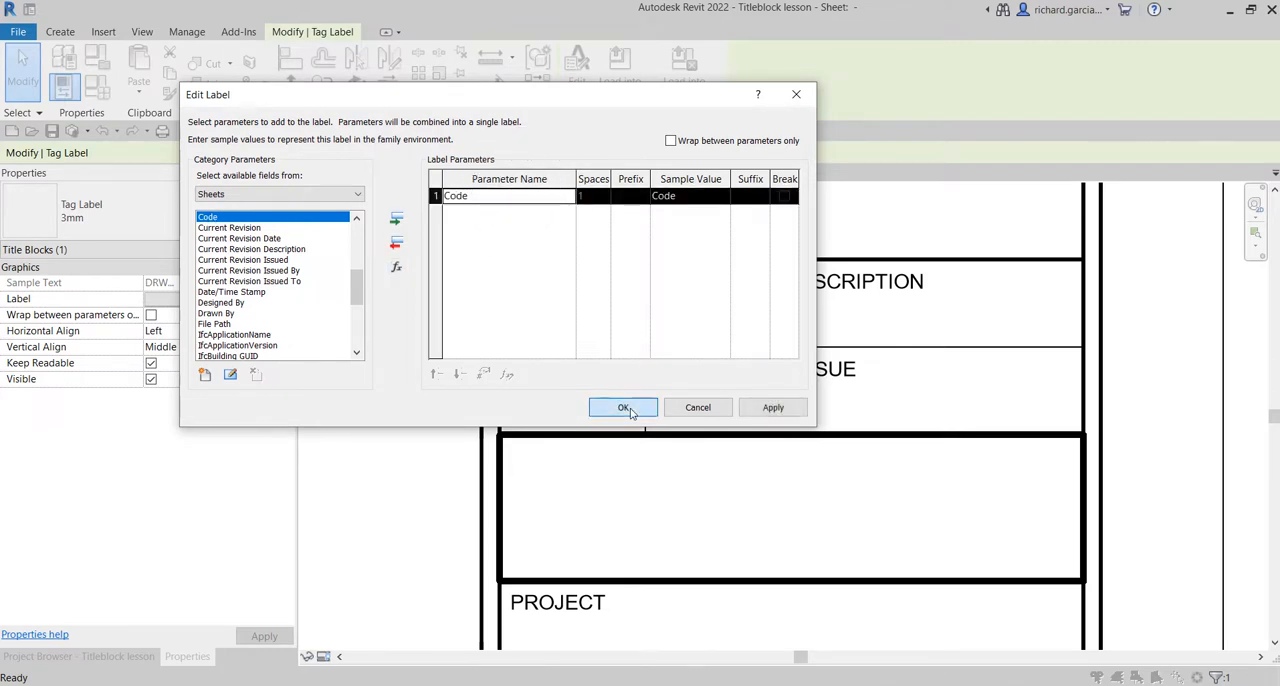
left_click(687, 196)
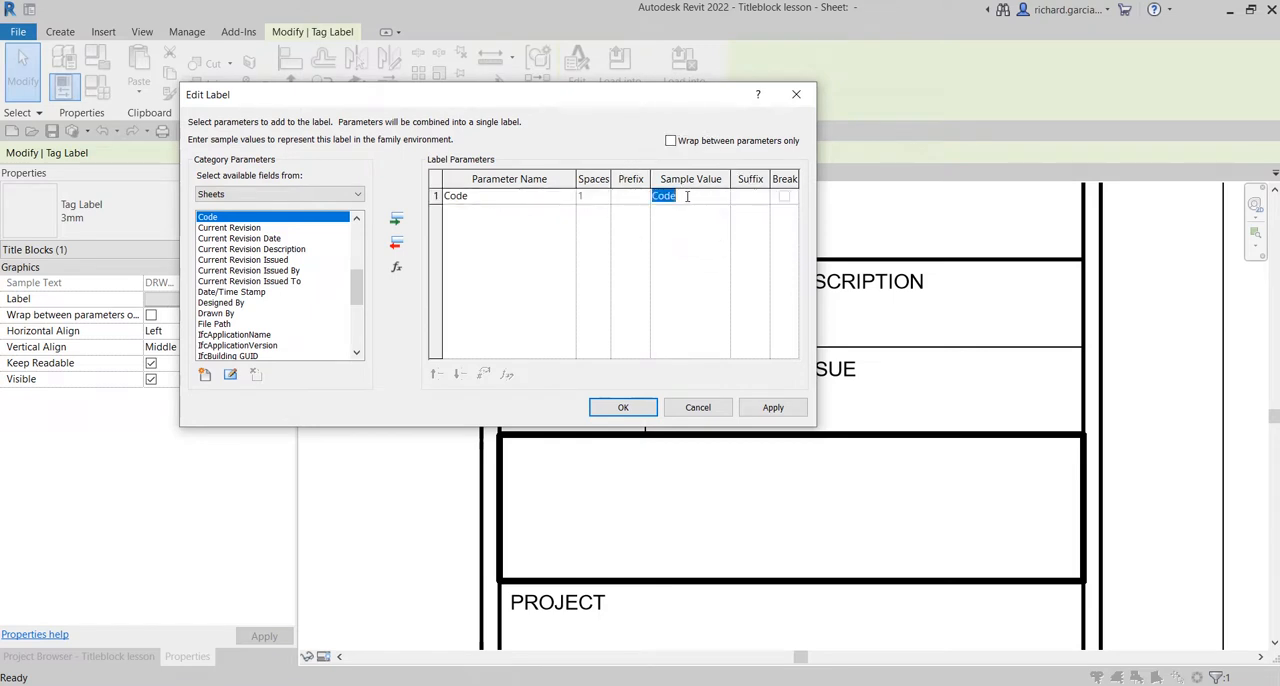
type("xx")
key("shift+Home")
key("Caps_Lock")
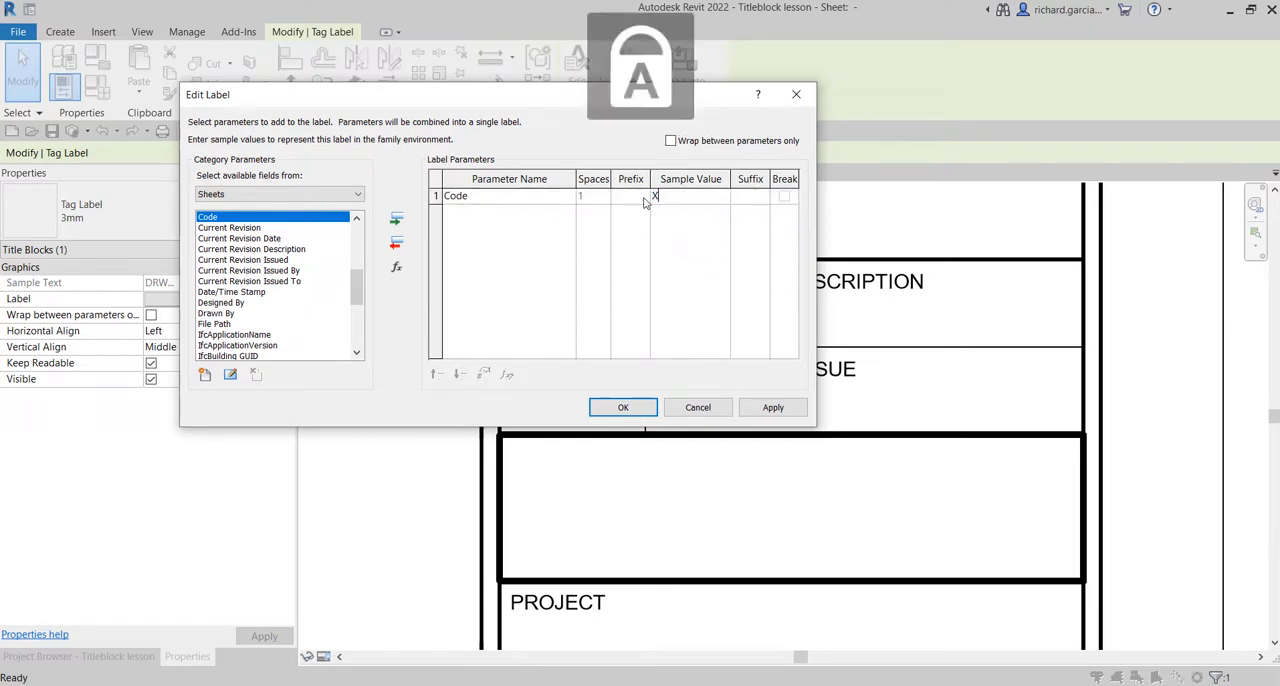
left_click(622, 407)
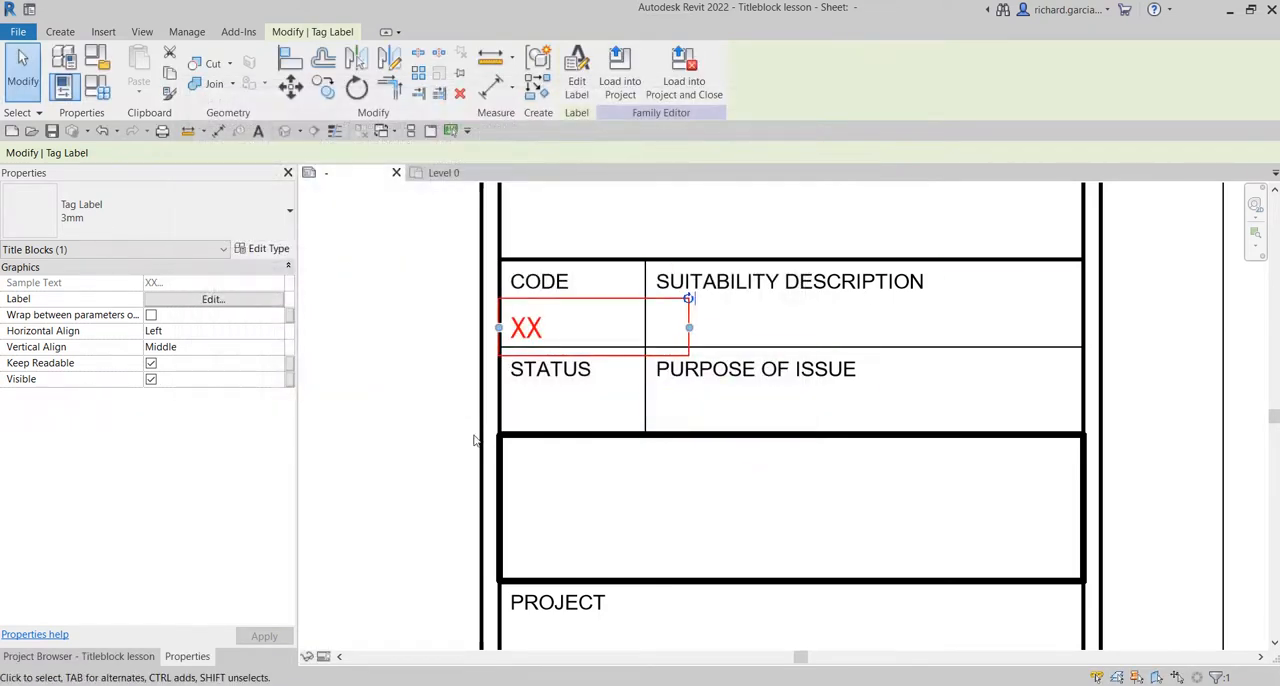
left_click(391, 474)
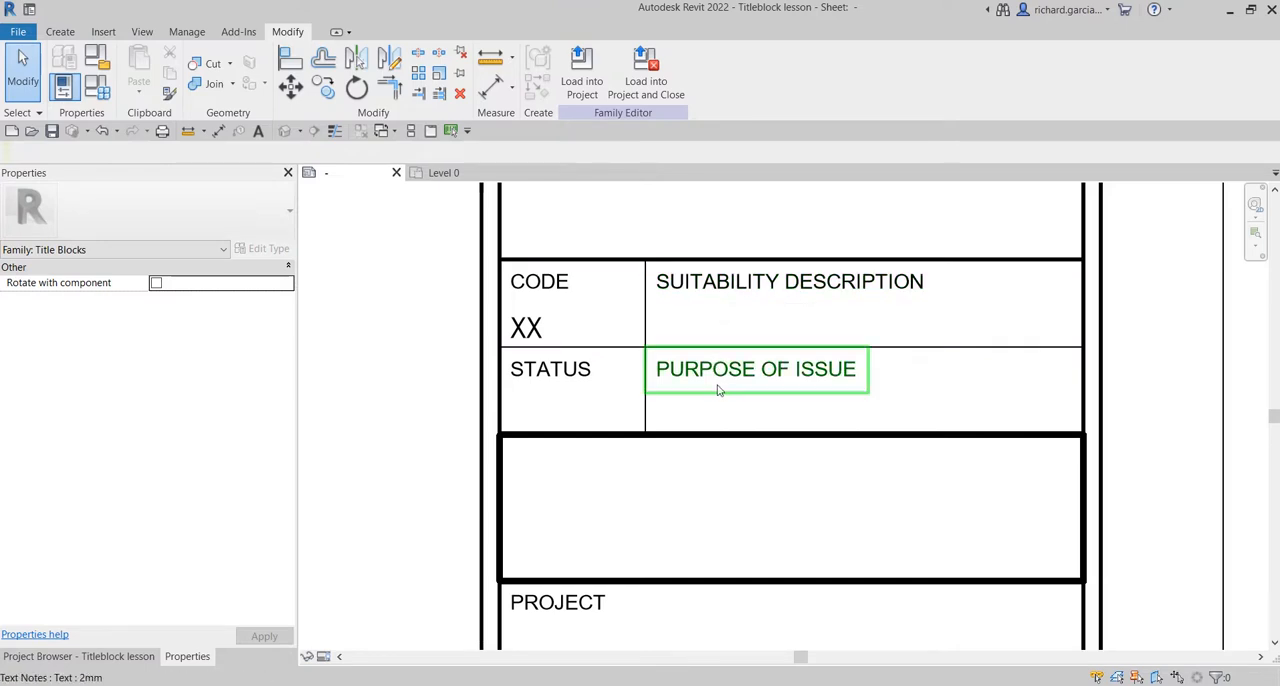
Narrow the CODE cell's label to the cell width and copy it into the SUITABILITY DESCRIPTION cell.
left_click(524, 330)
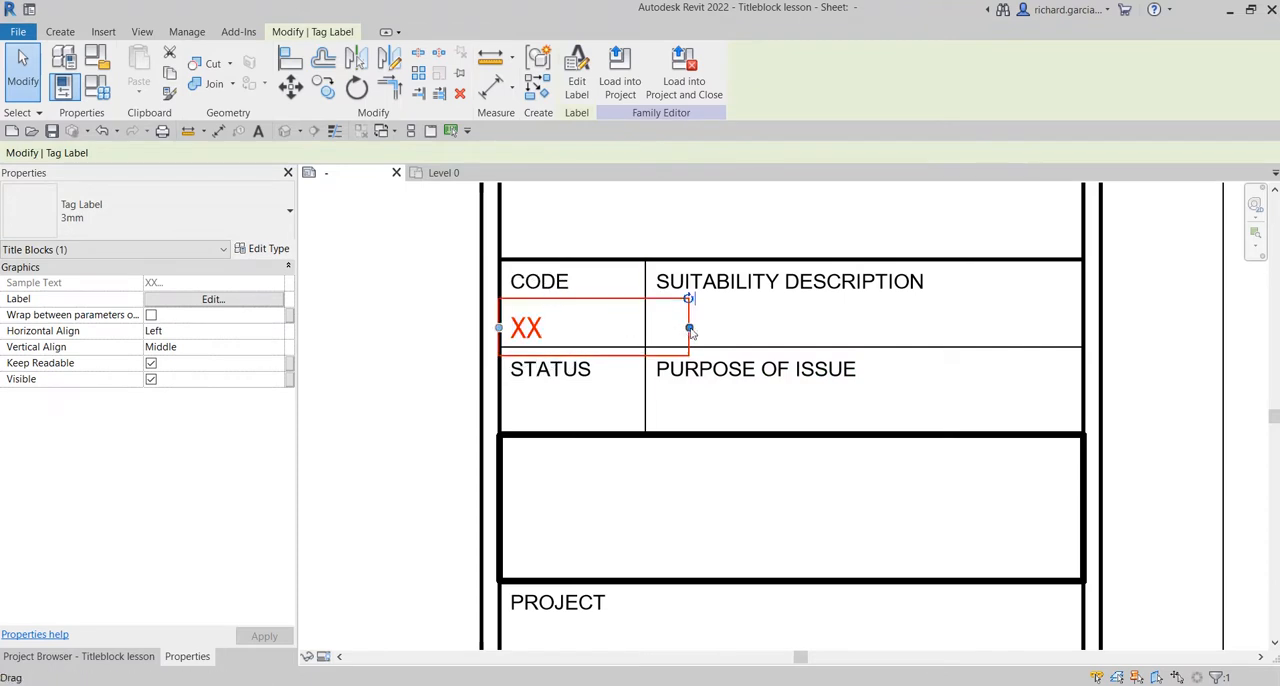
left_click_drag(690, 331, 642, 319)
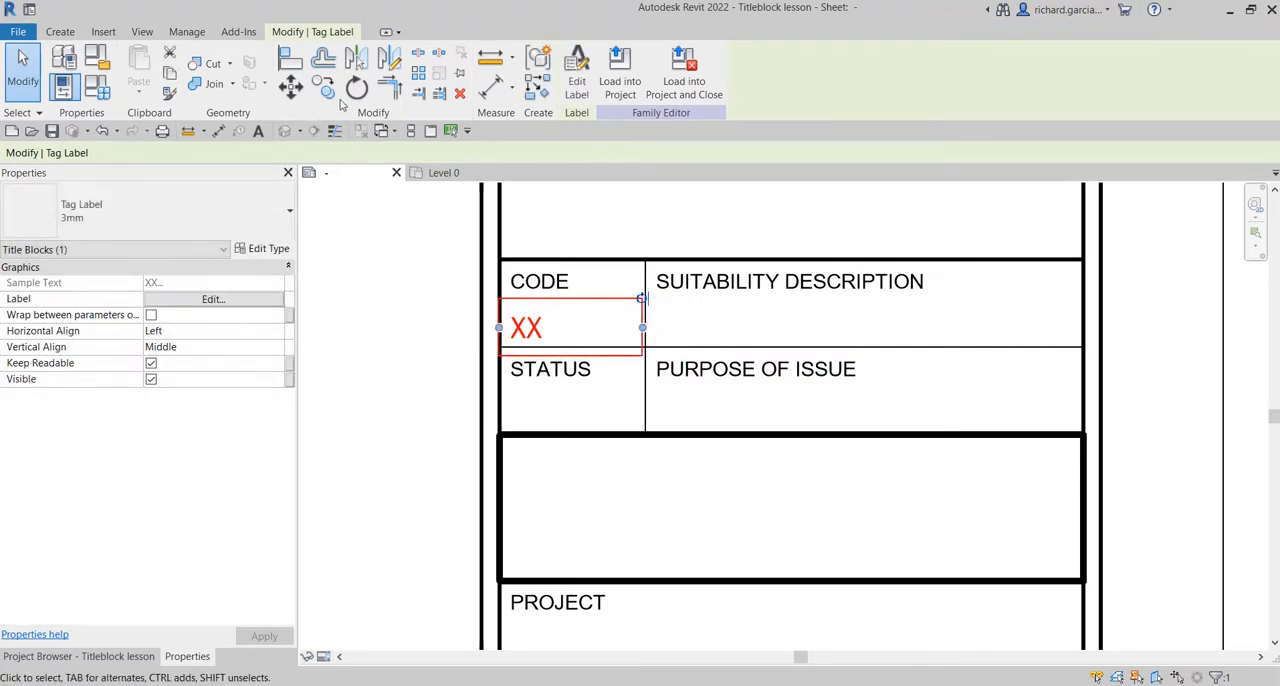
left_click(323, 86)
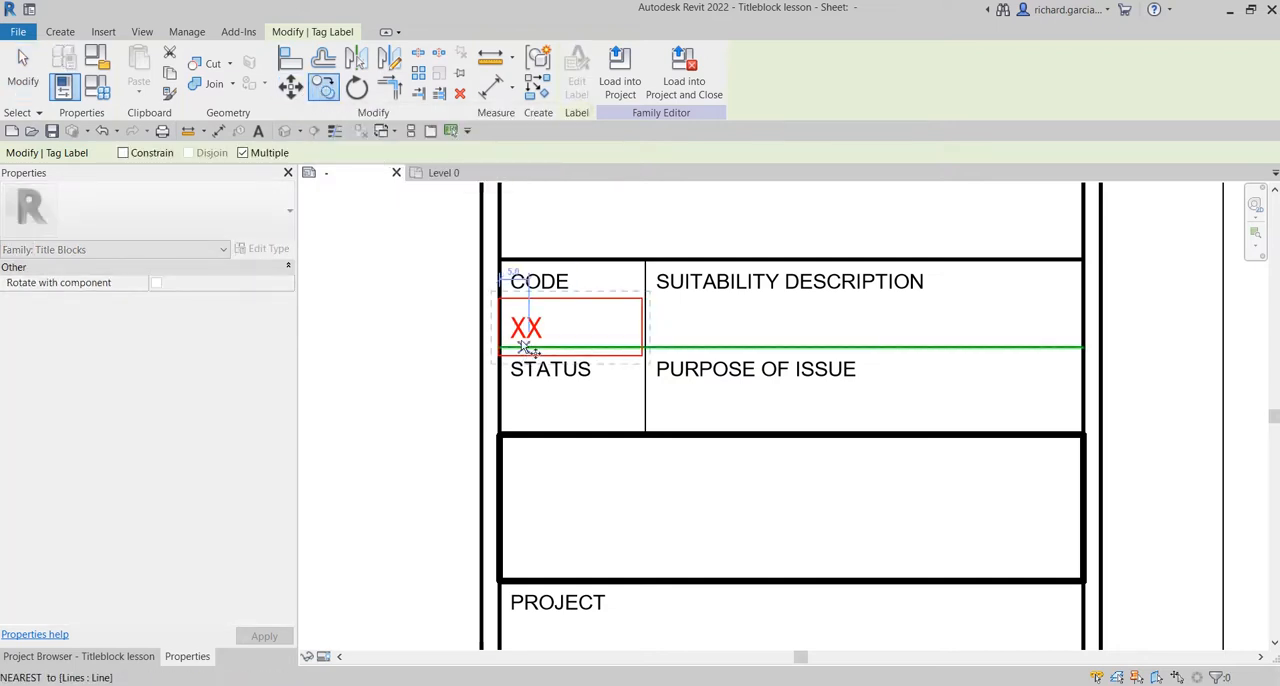
scroll(497, 300, "up", 2)
left_click(491, 294)
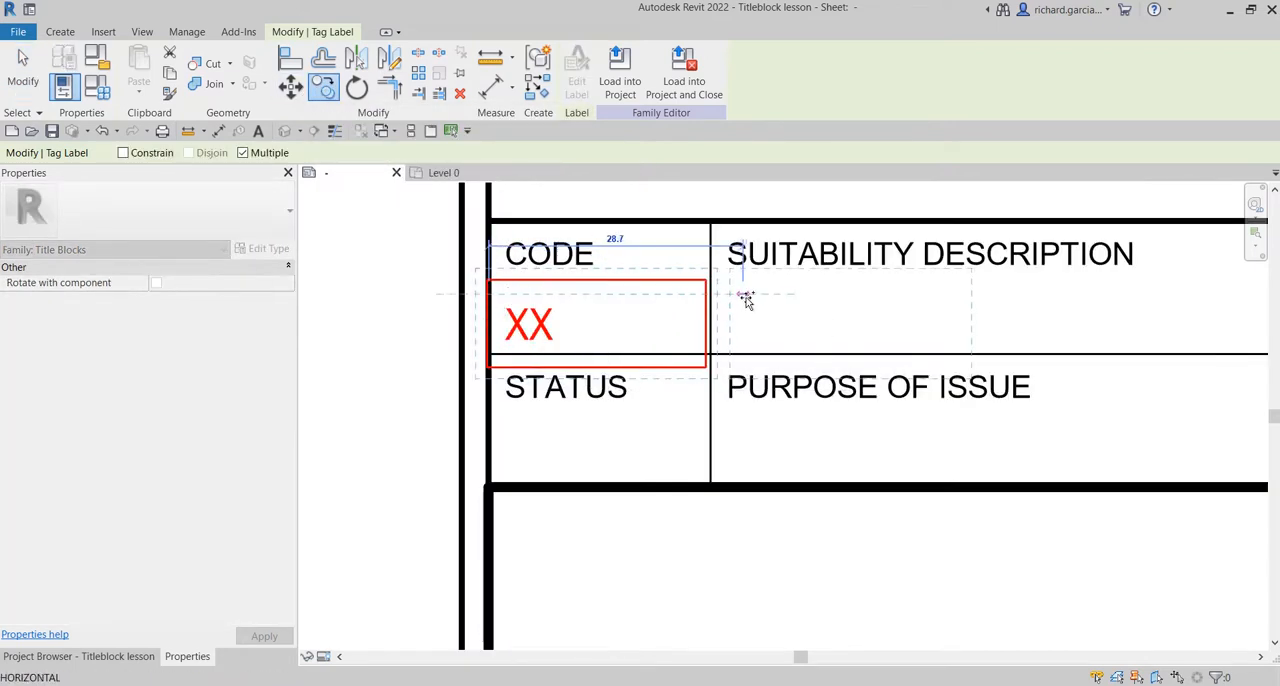
left_click(713, 294)
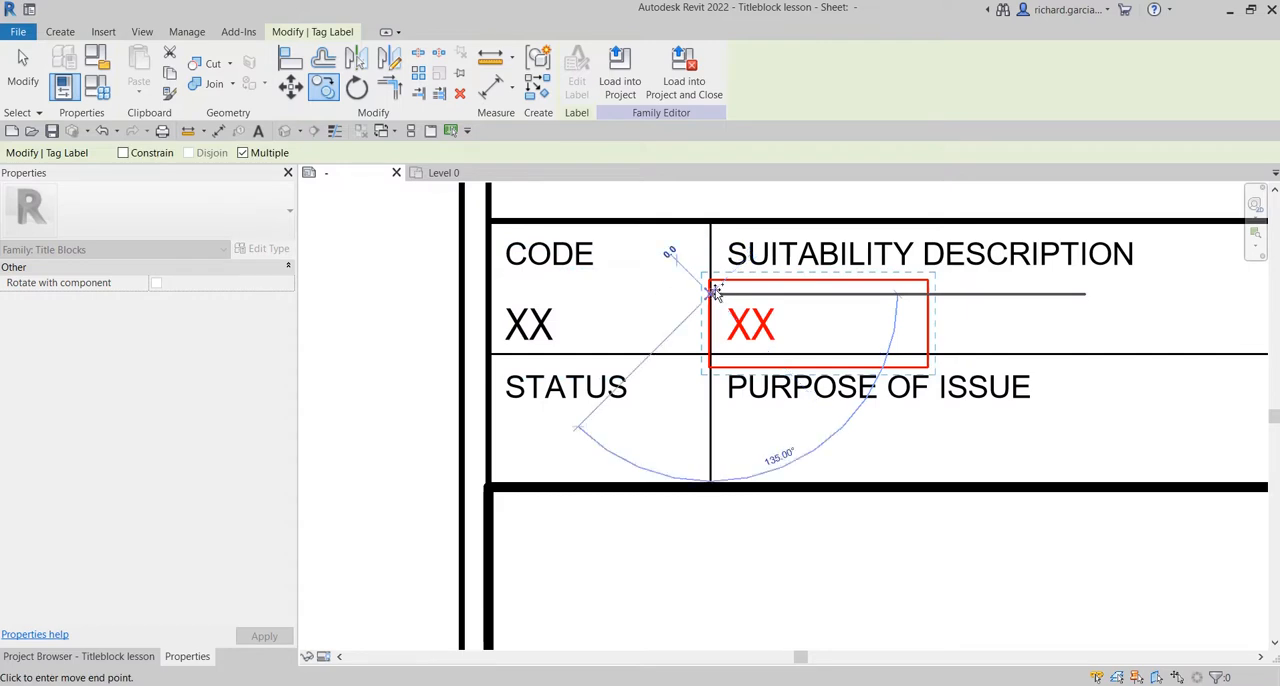
key("Escape")
key("Escape")
Copy the SUITABILITY DESCRIPTION label straight down into the PURPOSE OF ISSUE cell.
left_click(757, 332)
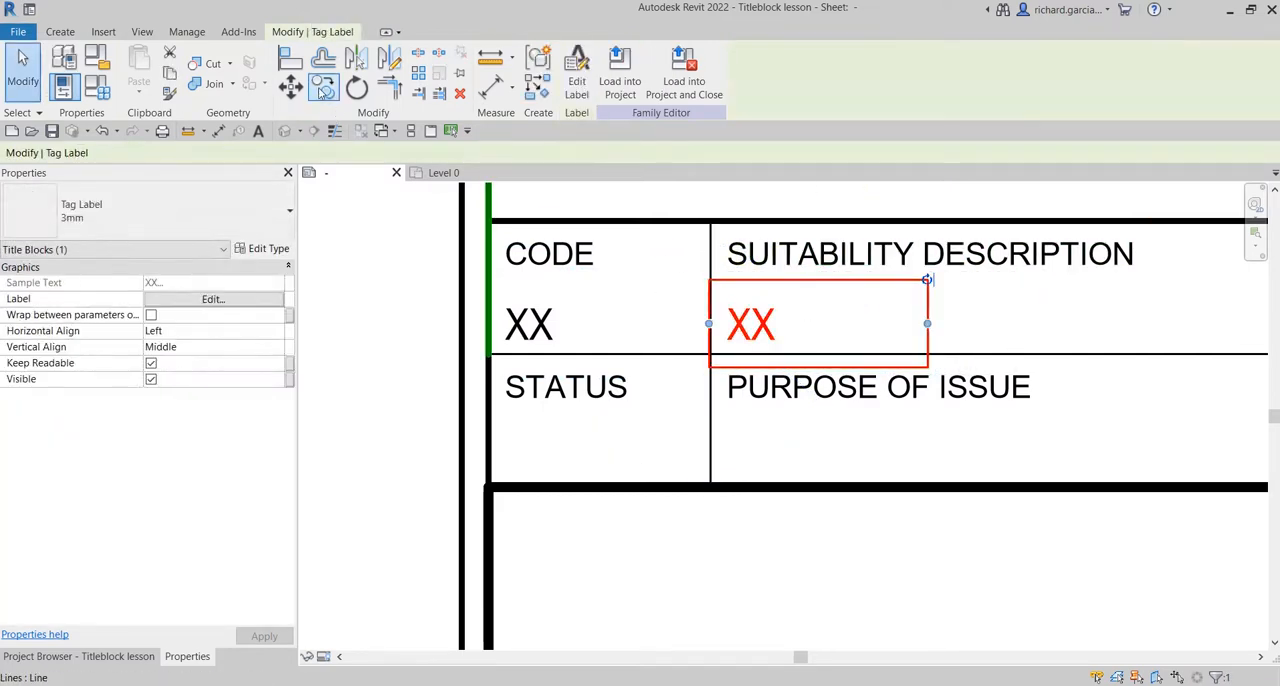
left_click(323, 88)
left_click(854, 355)
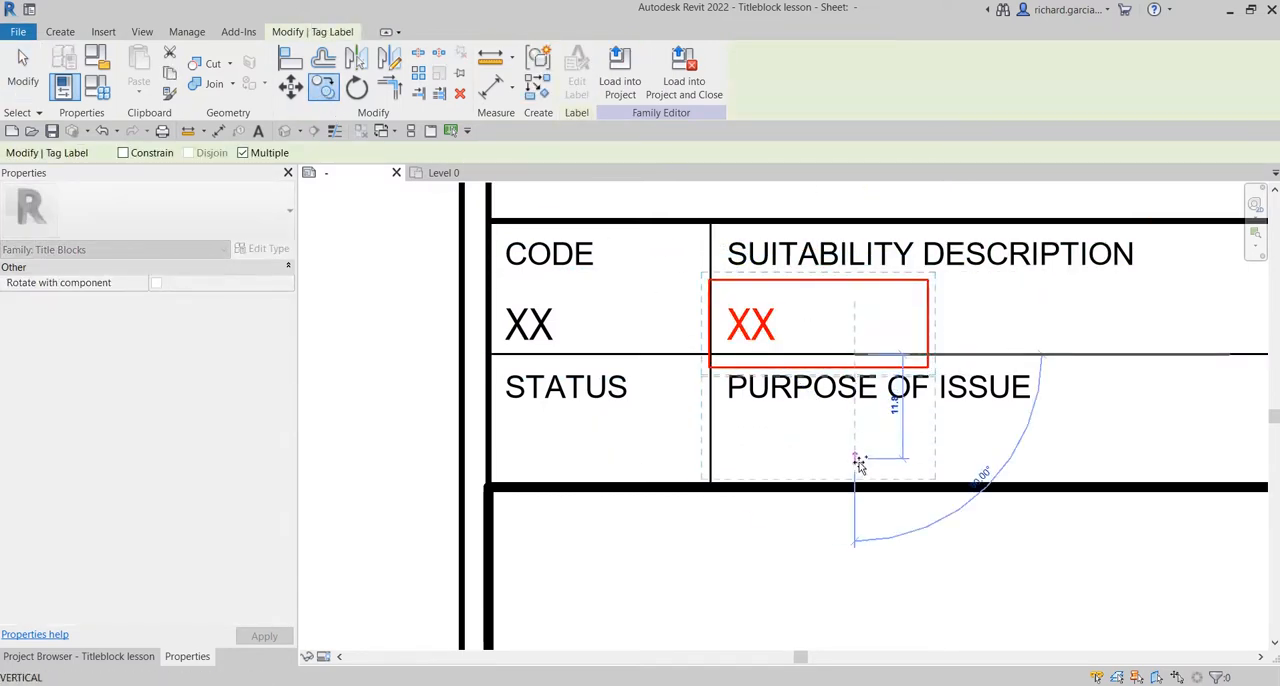
left_click(857, 488)
key("Escape")
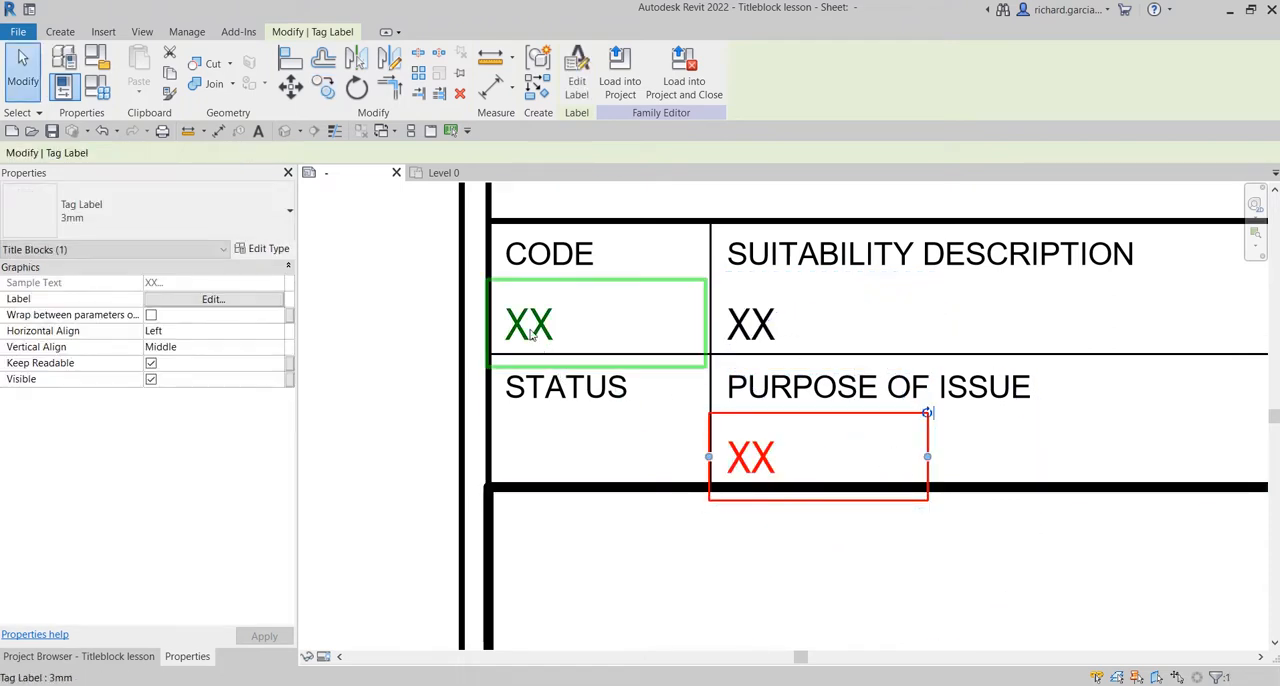
Copy the CODE cell's label straight down into the STATUS cell.
left_click(531, 330)
key("c")
key("c")
left_click(620, 355)
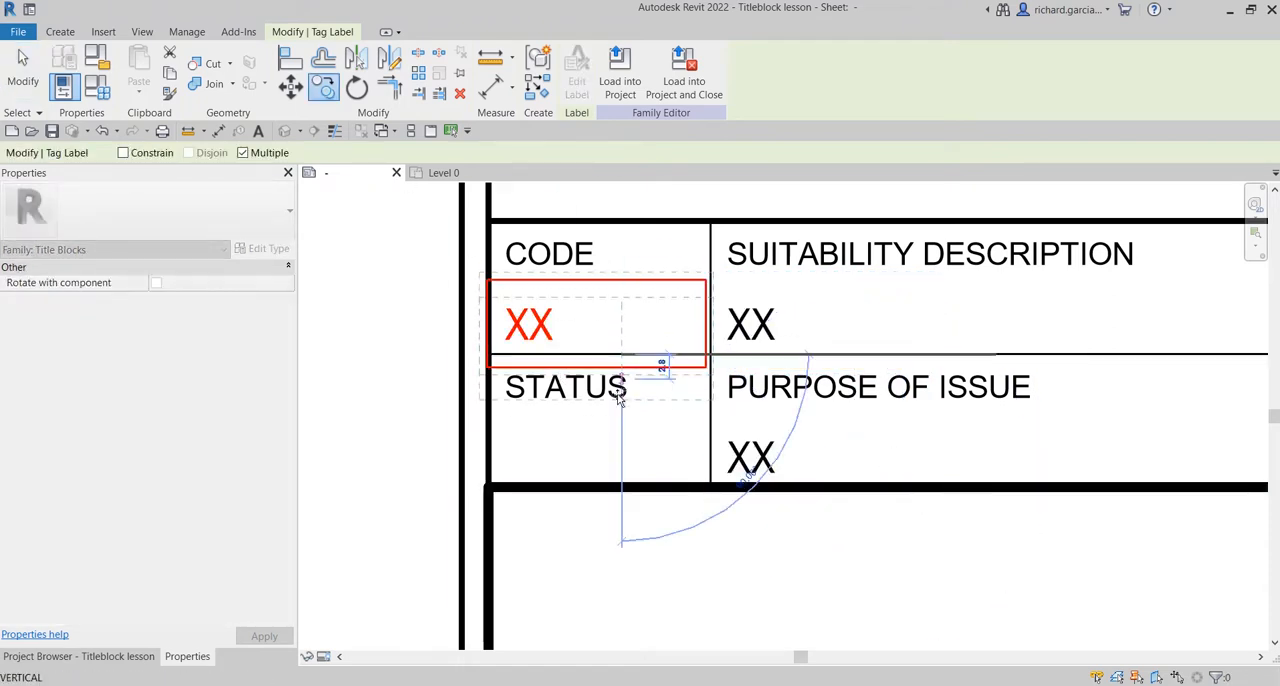
left_click(622, 487)
key("Escape")
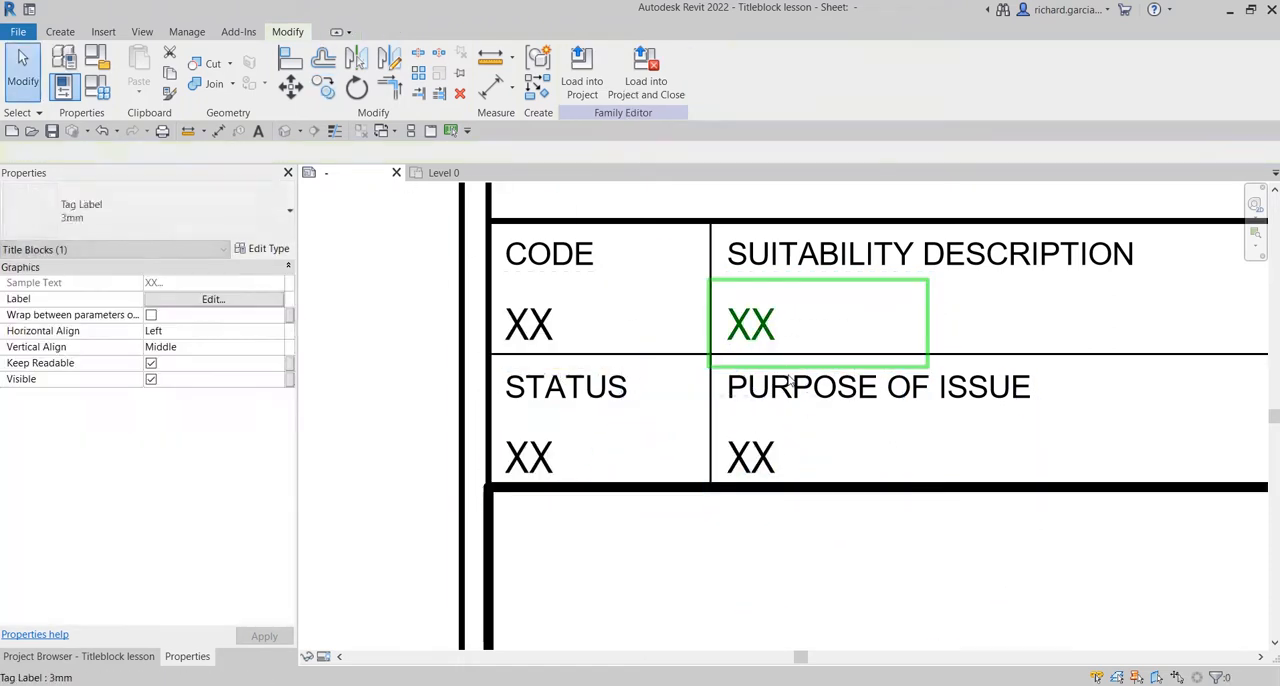
key("Escape")
Widen the PURPOSE OF ISSUE and SUITABILITY DESCRIPTION labels to the far edge of their cells.
scroll(860, 457, "down", 1)
middle_click_drag(860, 457, 589, 349)
left_click(610, 362)
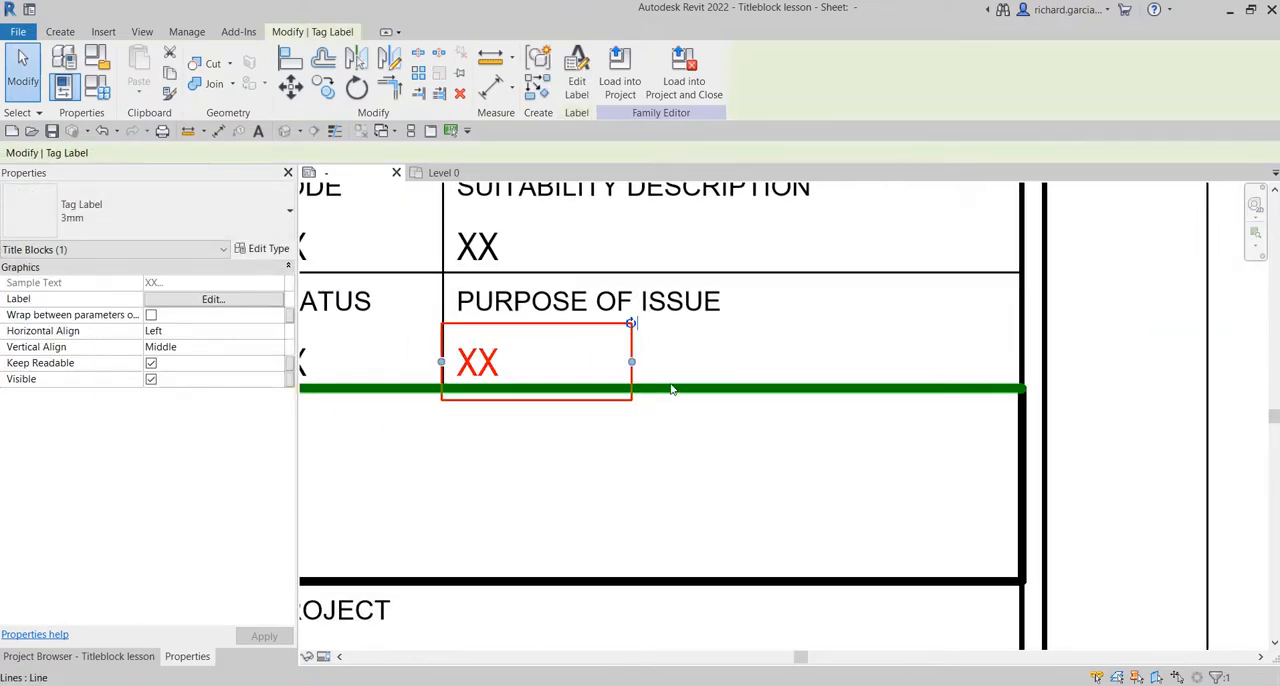
left_click_drag(634, 363, 1016, 372)
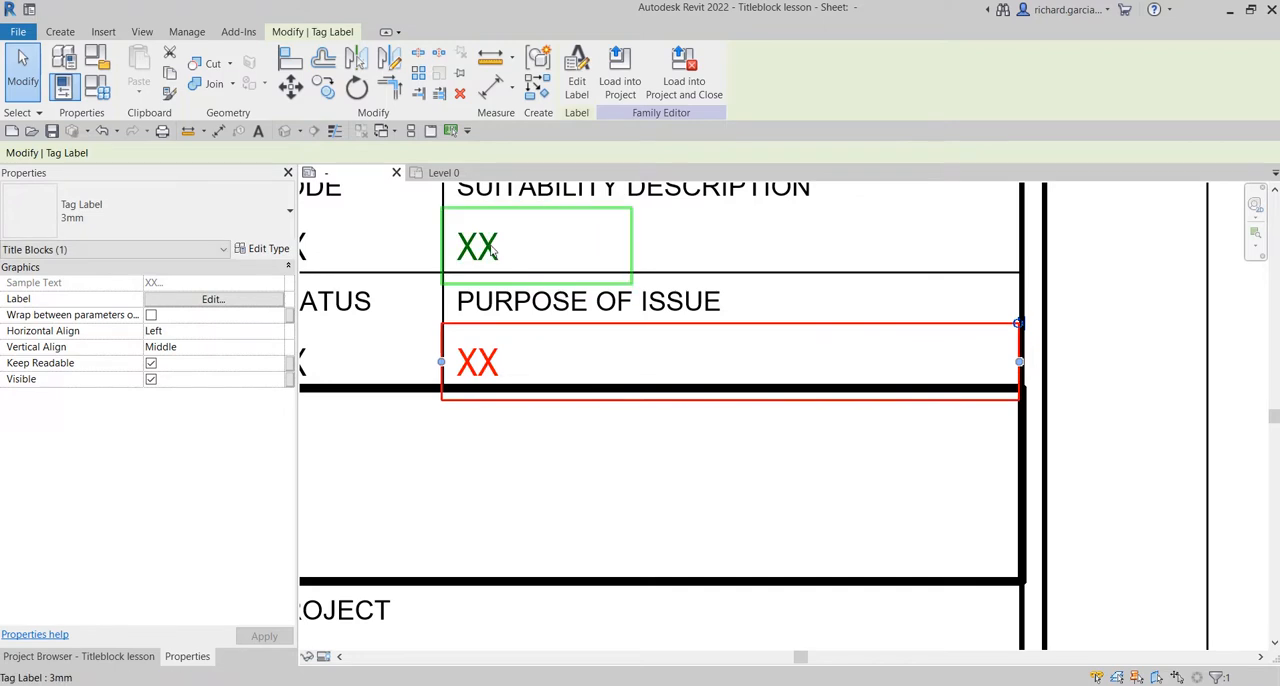
left_click(575, 253)
left_click_drag(632, 246, 1022, 278)
left_click(1109, 329)
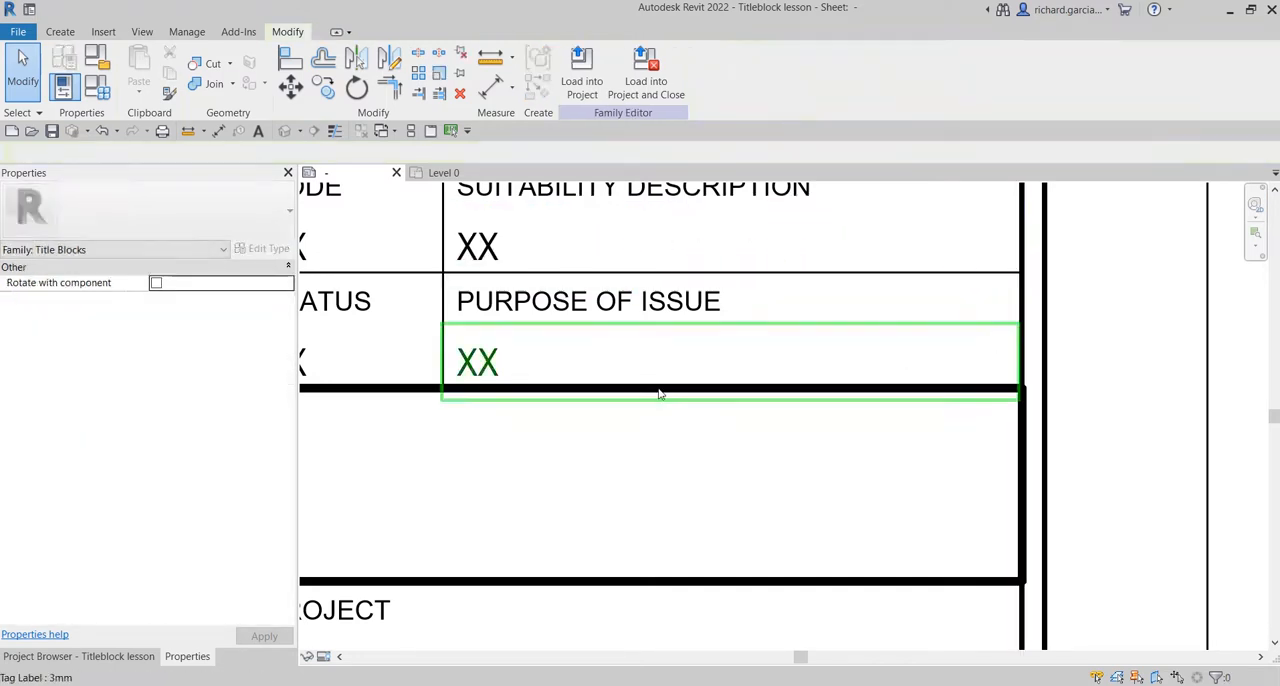
Remove the Code parameter from the copied label in the PURPOSE OF ISSUE cell.
middle_click_drag(660, 391, 878, 474)
middle_click_drag(809, 451, 773, 449)
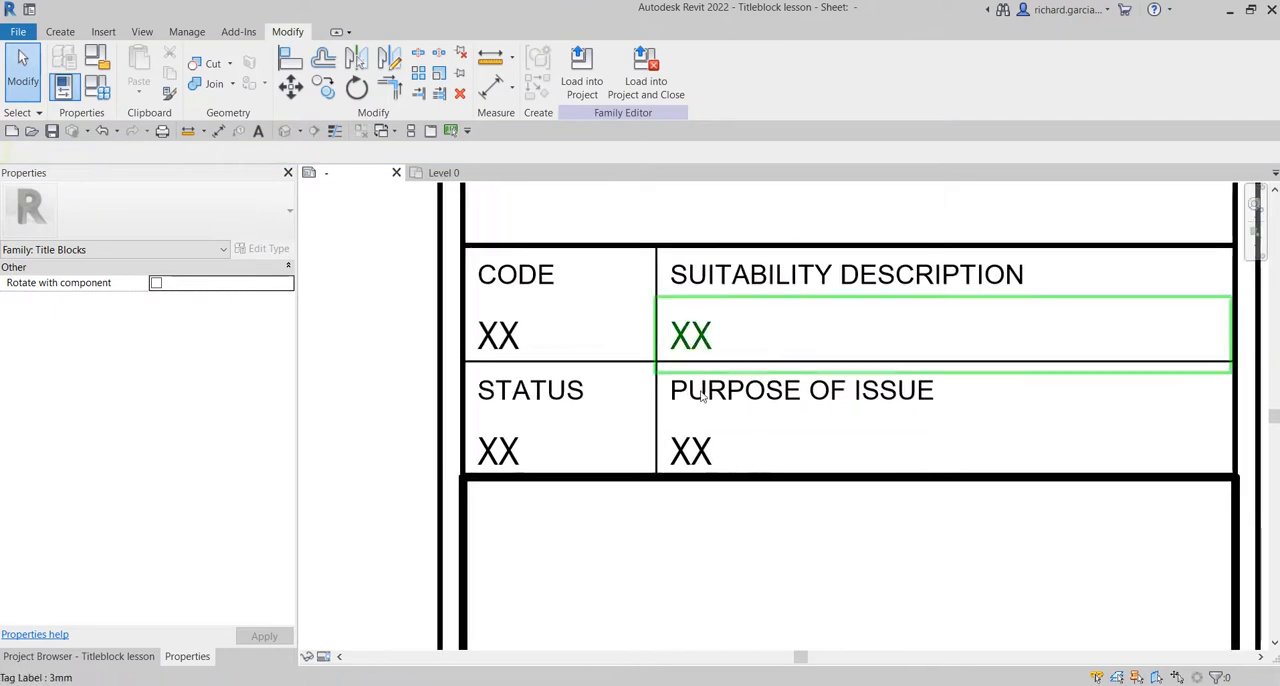
left_click(703, 453)
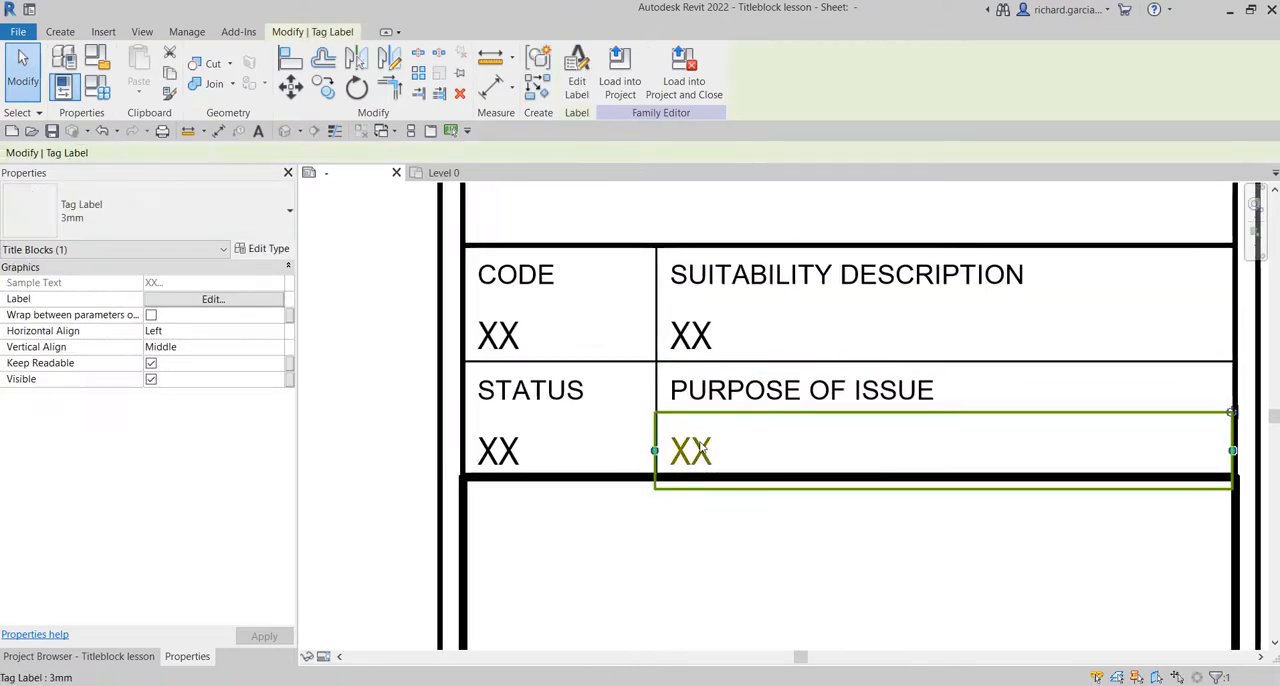
left_click(581, 67)
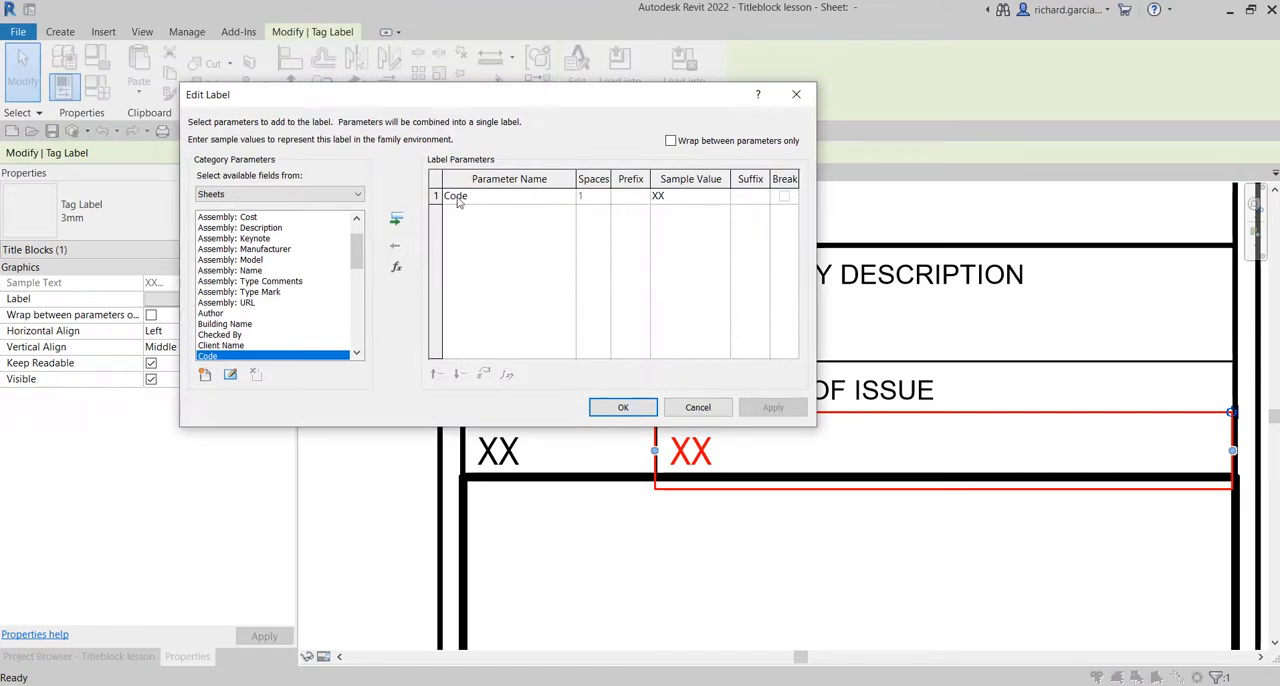
left_click(396, 244)
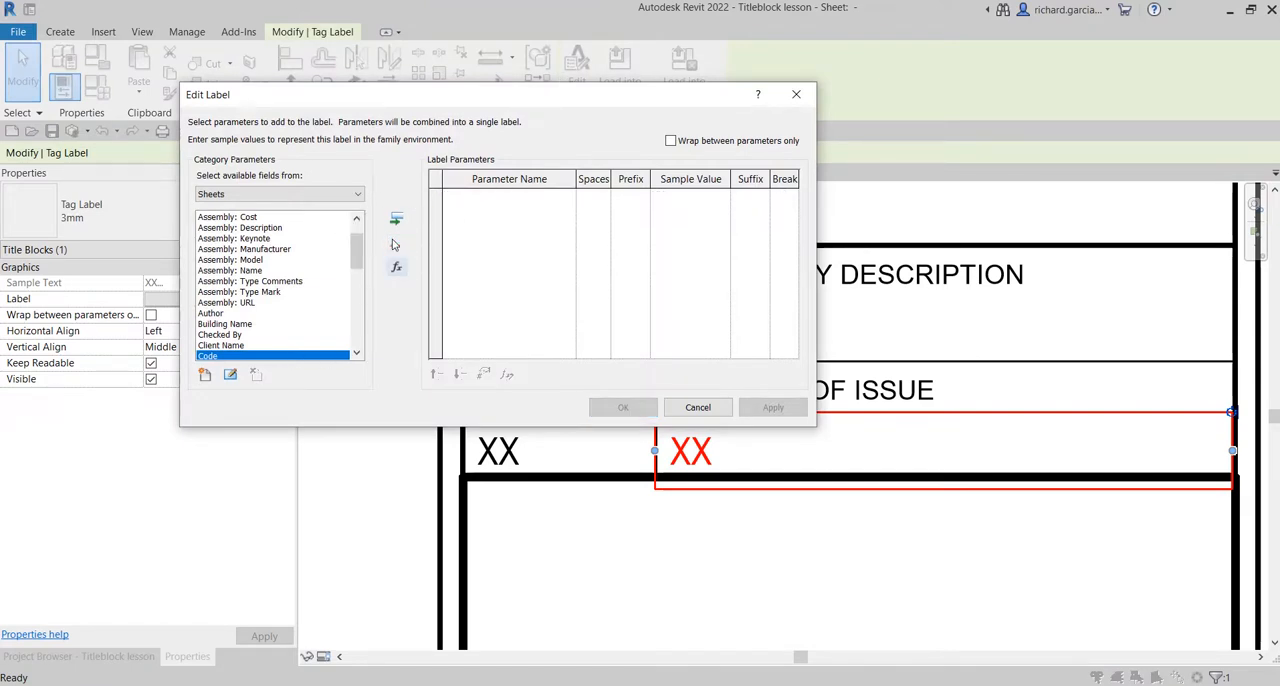
Choose the Purpose of Issue shared parameter from the Titleblock group and add it to the label's available sheet fields.
left_click(207, 376)
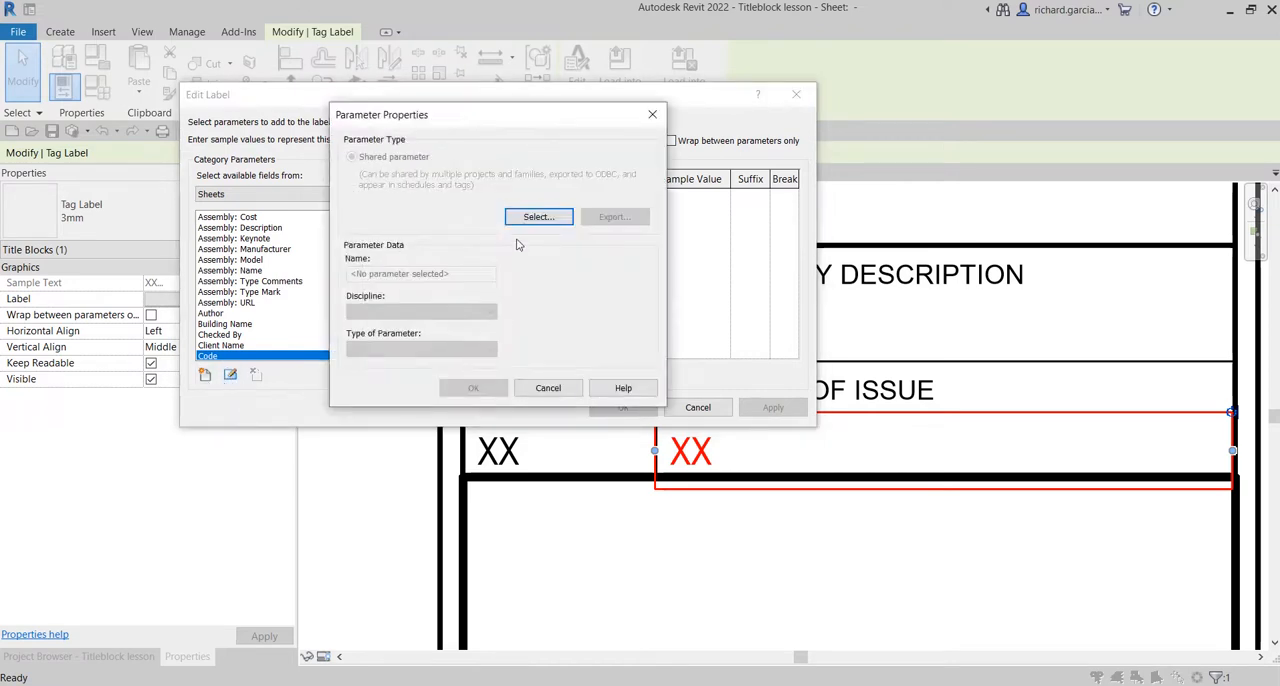
left_click(538, 217)
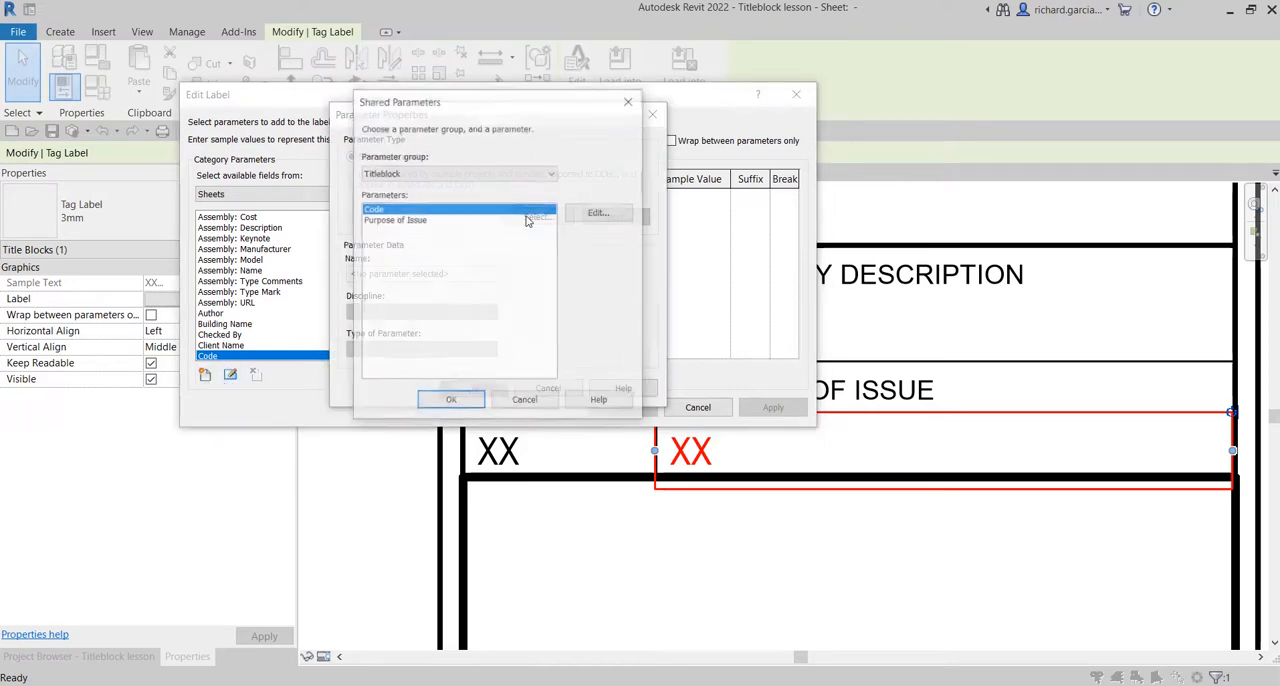
left_click(396, 222)
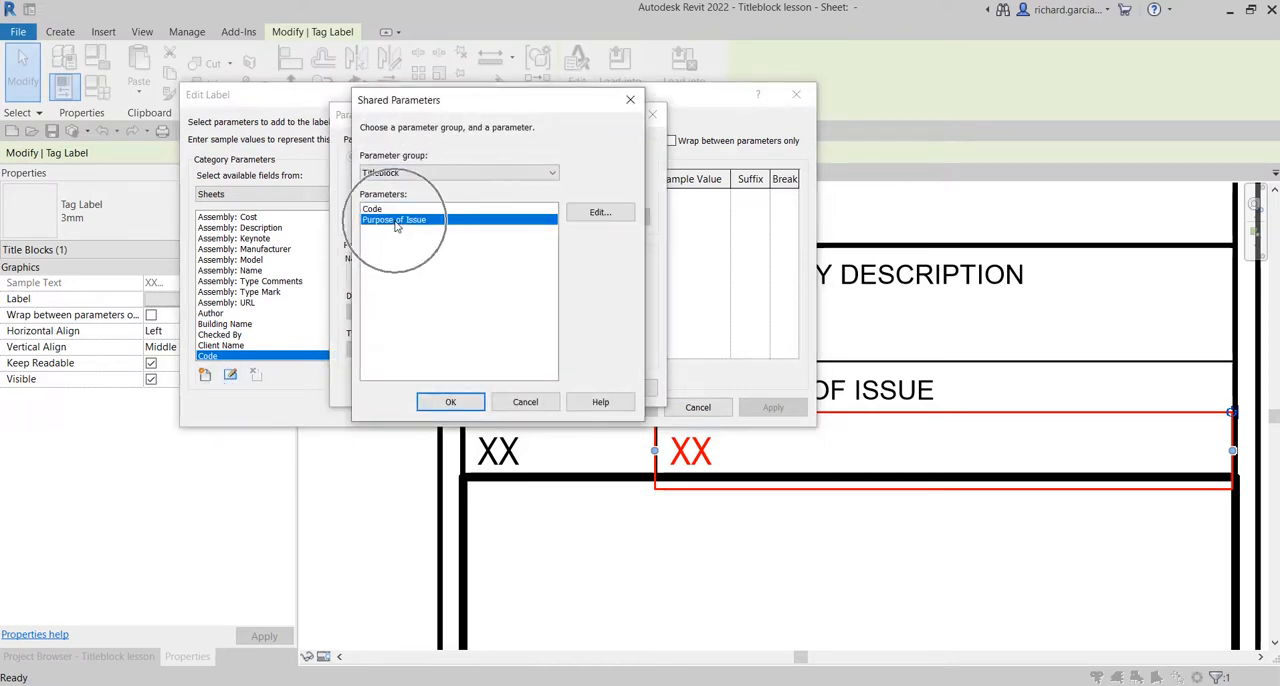
left_click(445, 402)
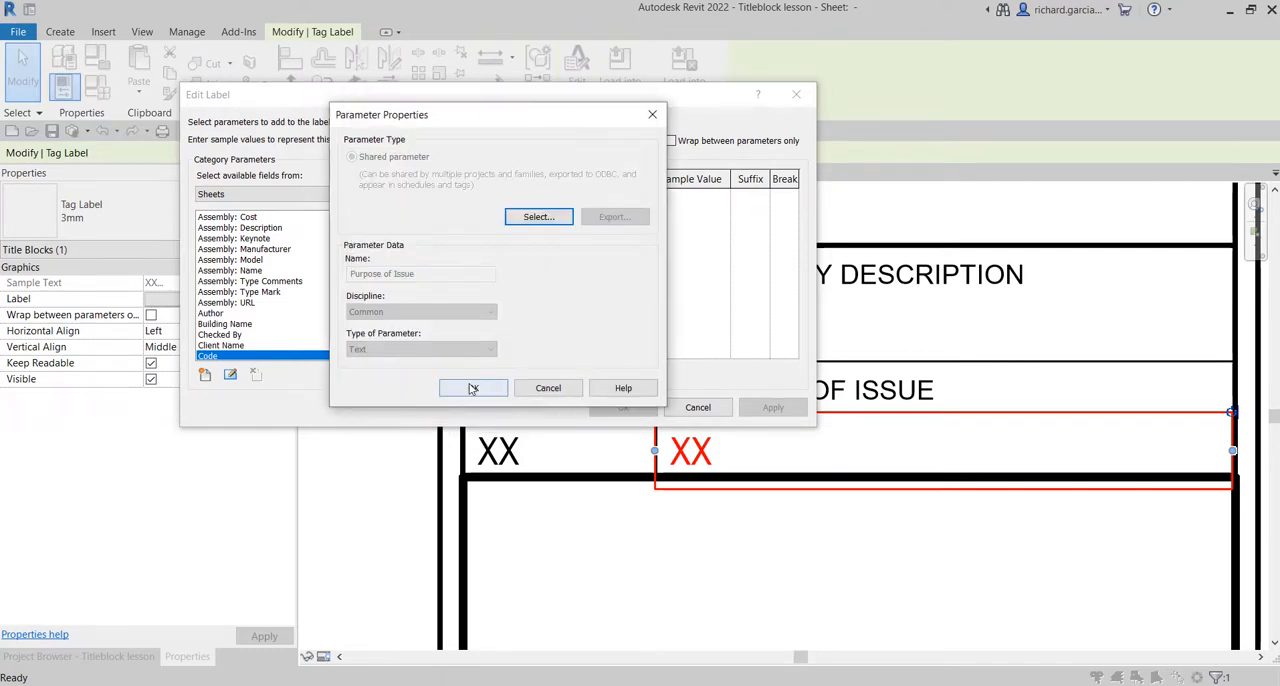
left_click(473, 388)
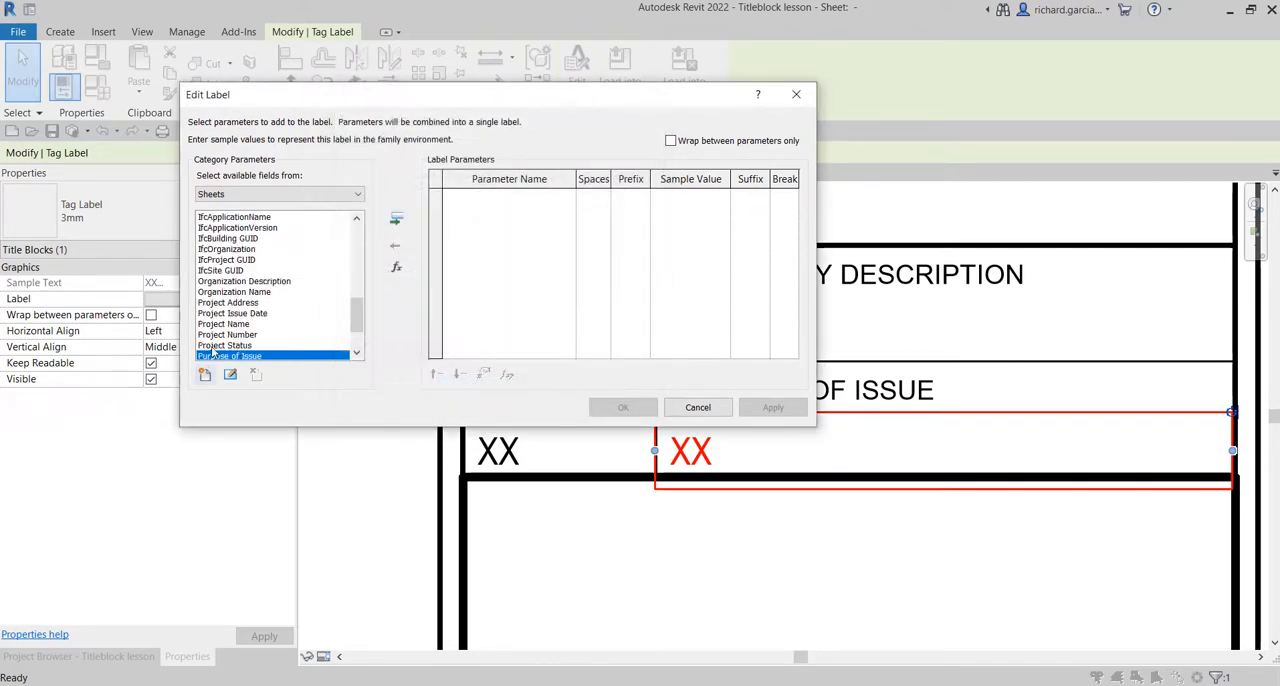
Add Purpose of Issue to the label with sample value XXX and accept the label edits.
double_click(222, 357)
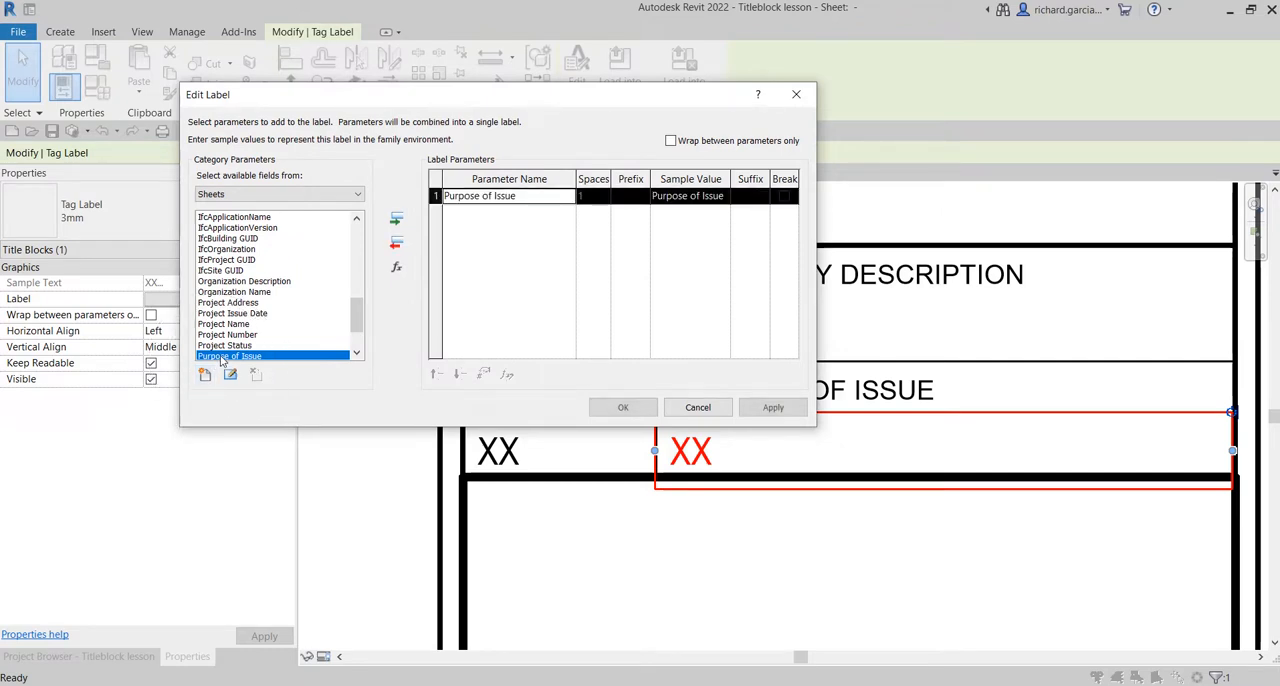
left_click(729, 203)
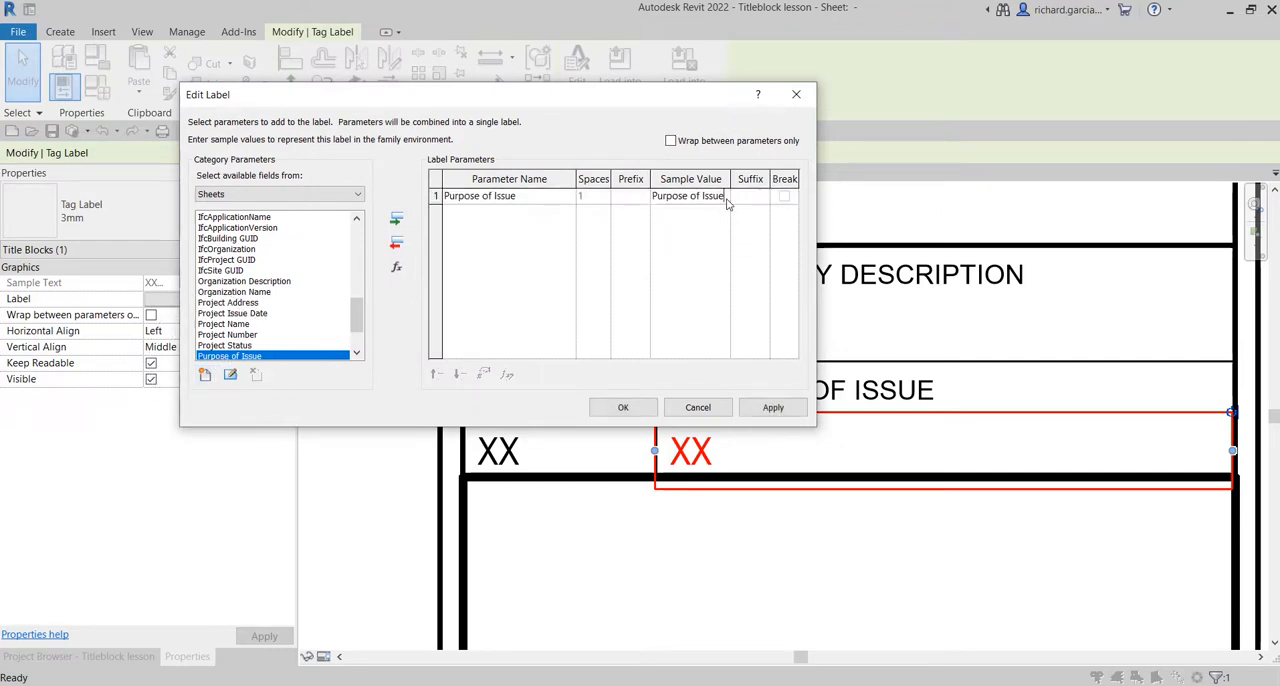
left_click_drag(720, 197, 565, 197)
type("XXX")
left_click(624, 408)
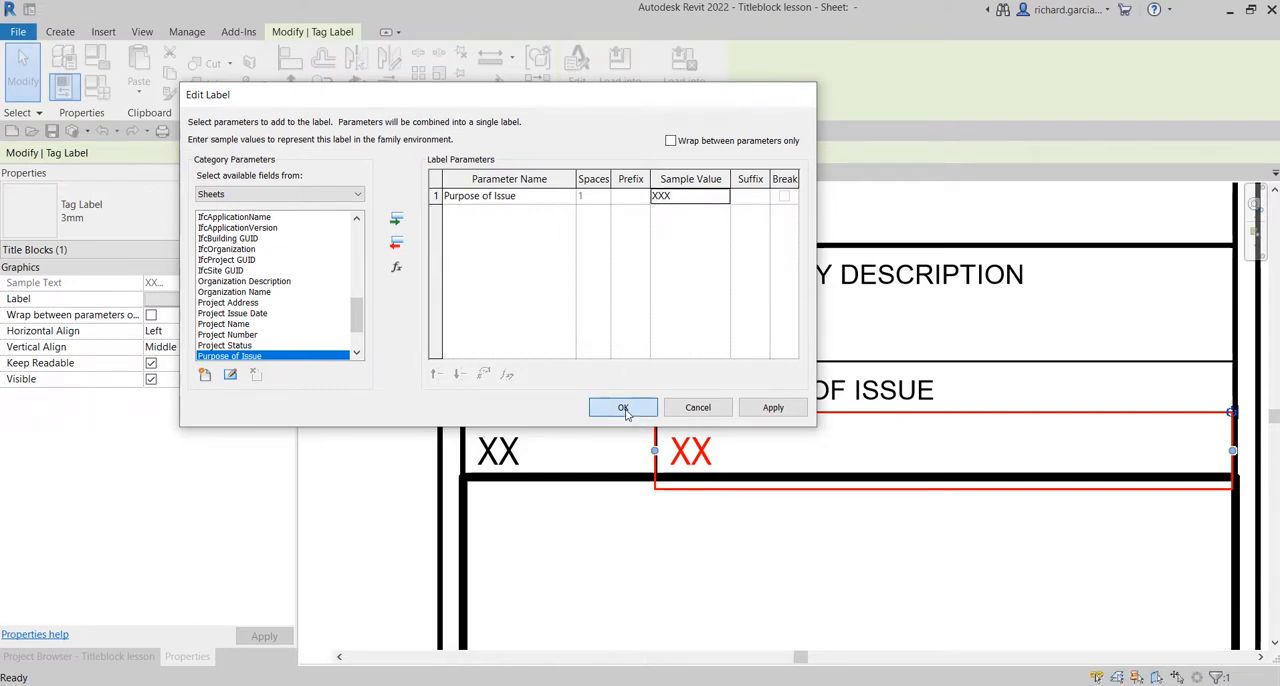
left_click(703, 549)
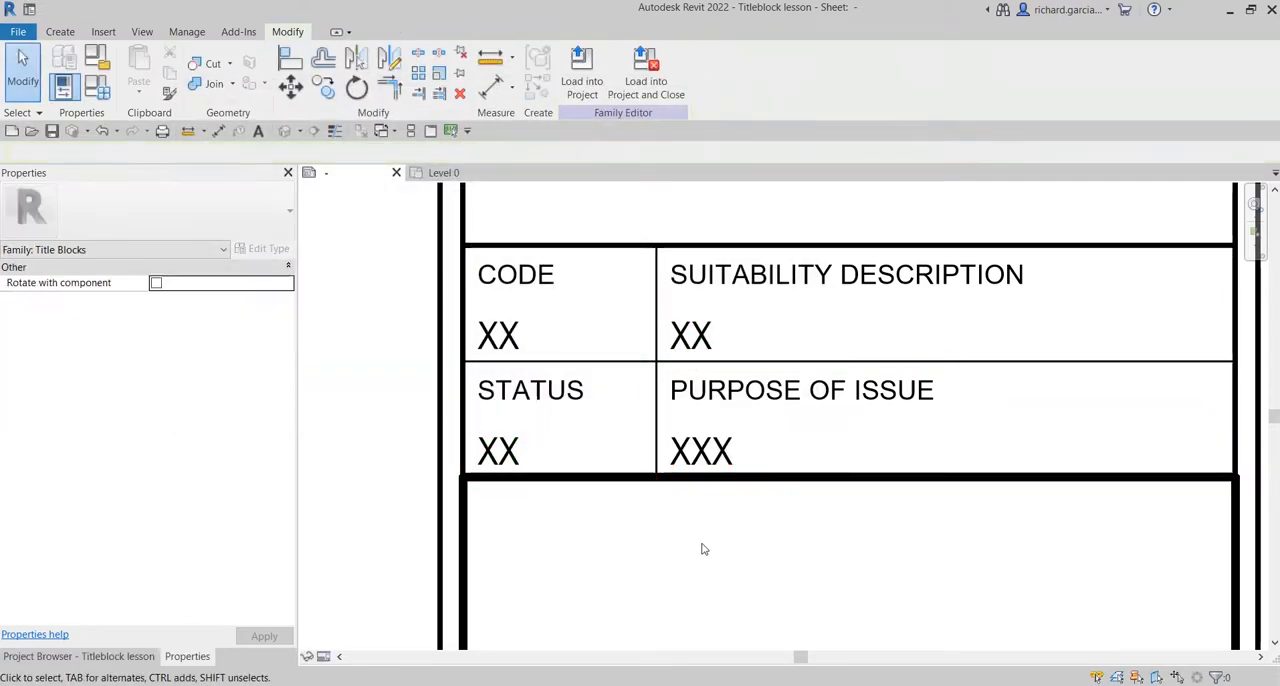
Open the STATUS cell's label for editing and start adding a field from the editable shared parameter file.
scroll(780, 551, "down", 2)
middle_click_drag(840, 552, 747, 520)
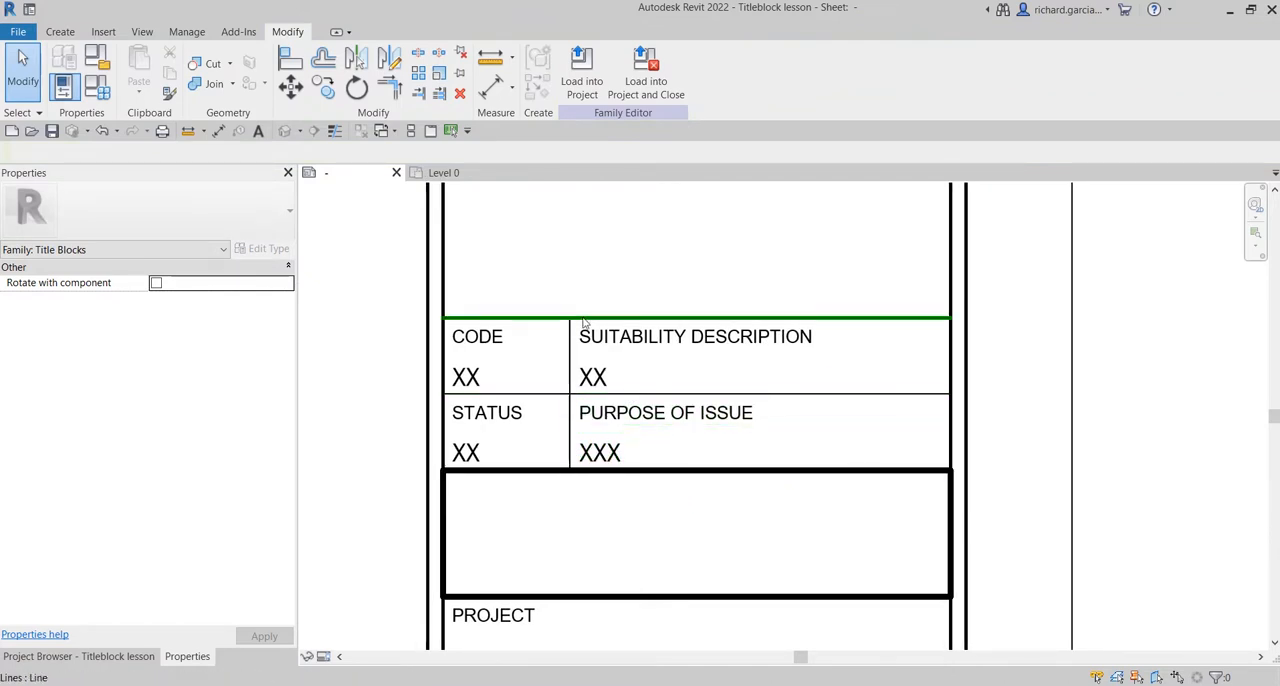
scroll(630, 338, "up", 1)
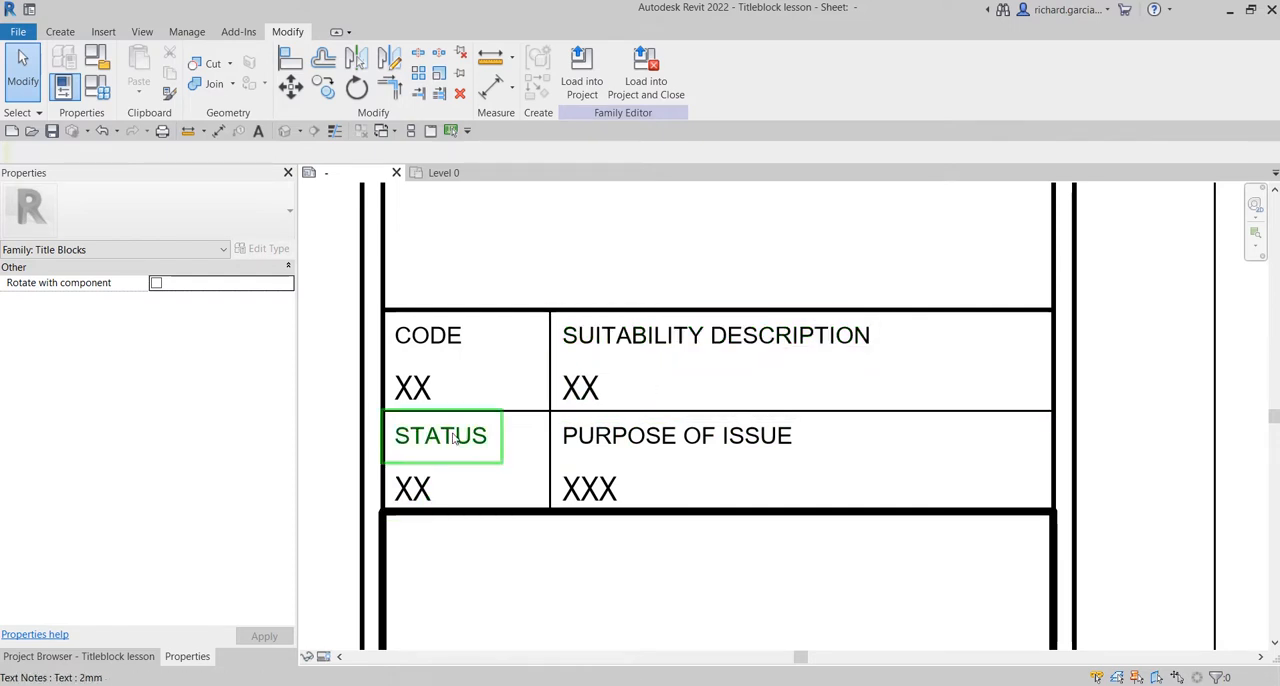
middle_click_drag(580, 449, 840, 451)
scroll(763, 443, "down", 1)
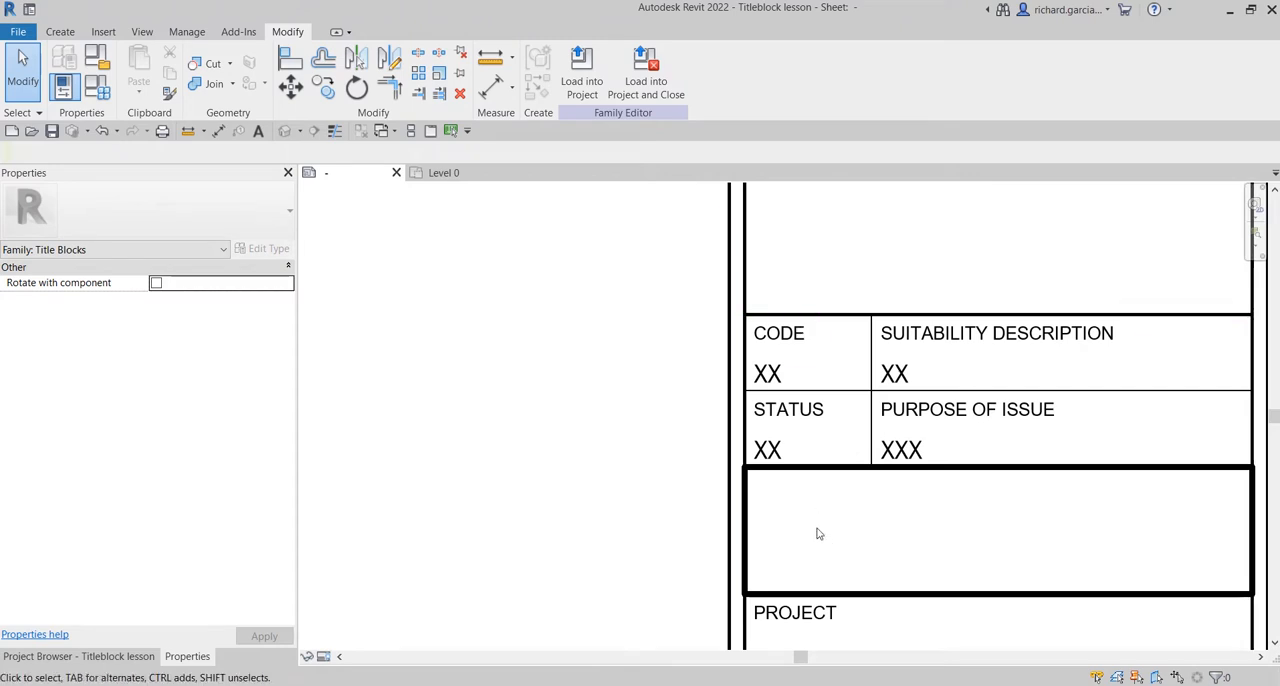
left_click(777, 454)
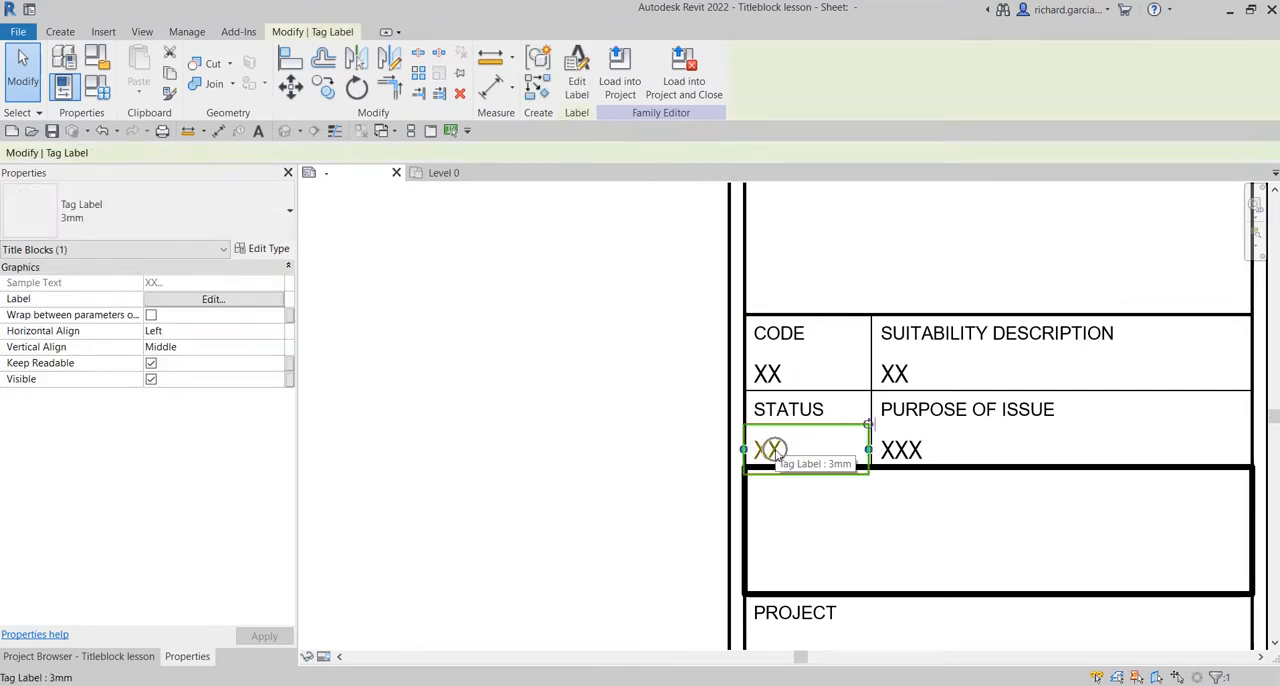
left_click(578, 76)
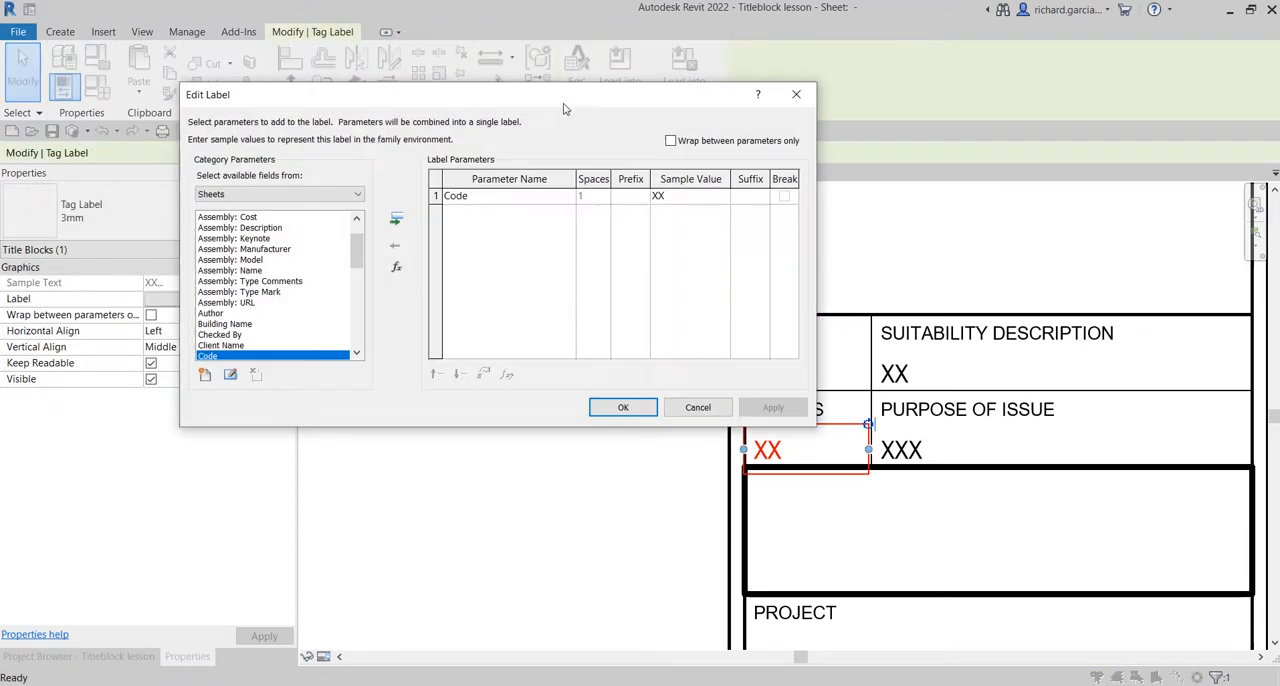
left_click_drag(563, 108, 461, 99)
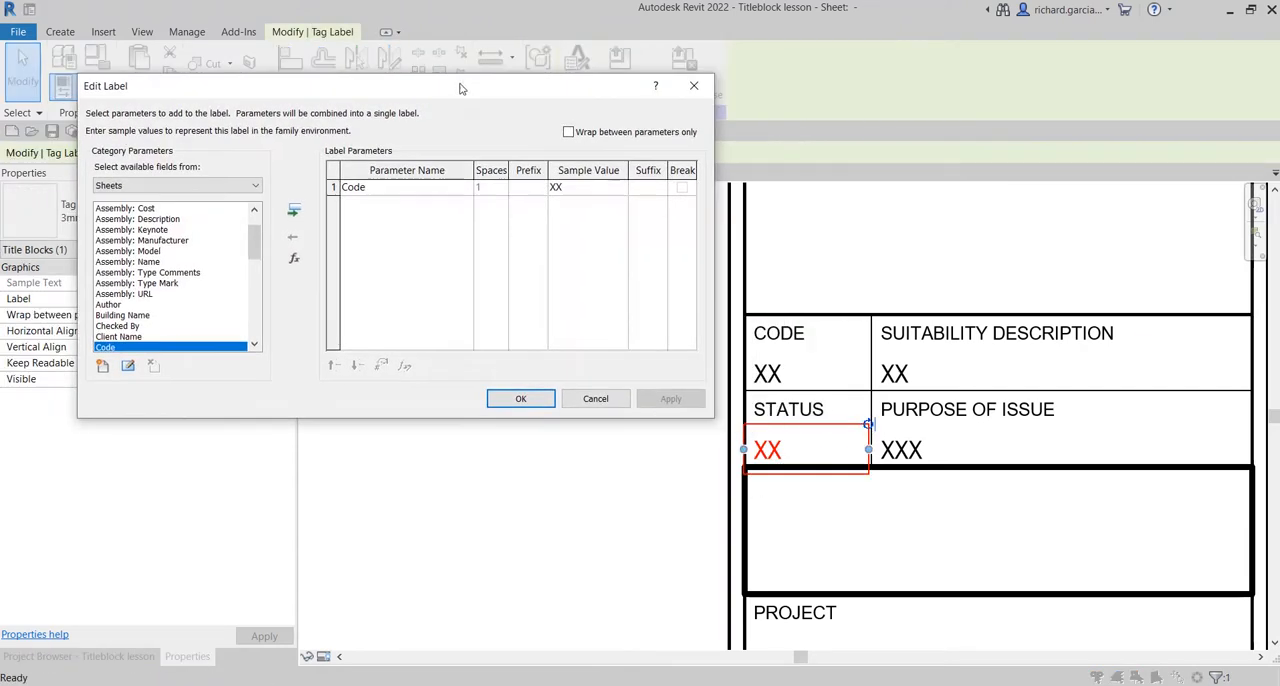
left_click(102, 366)
left_click(413, 213)
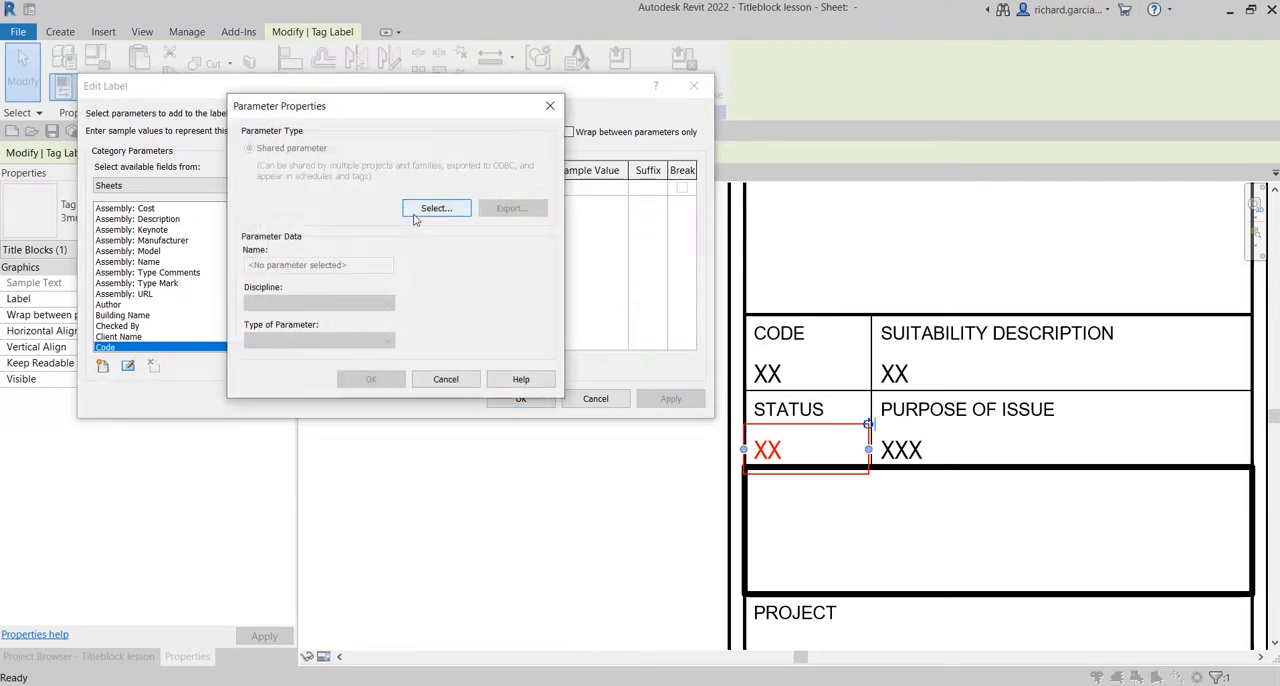
left_click(496, 204)
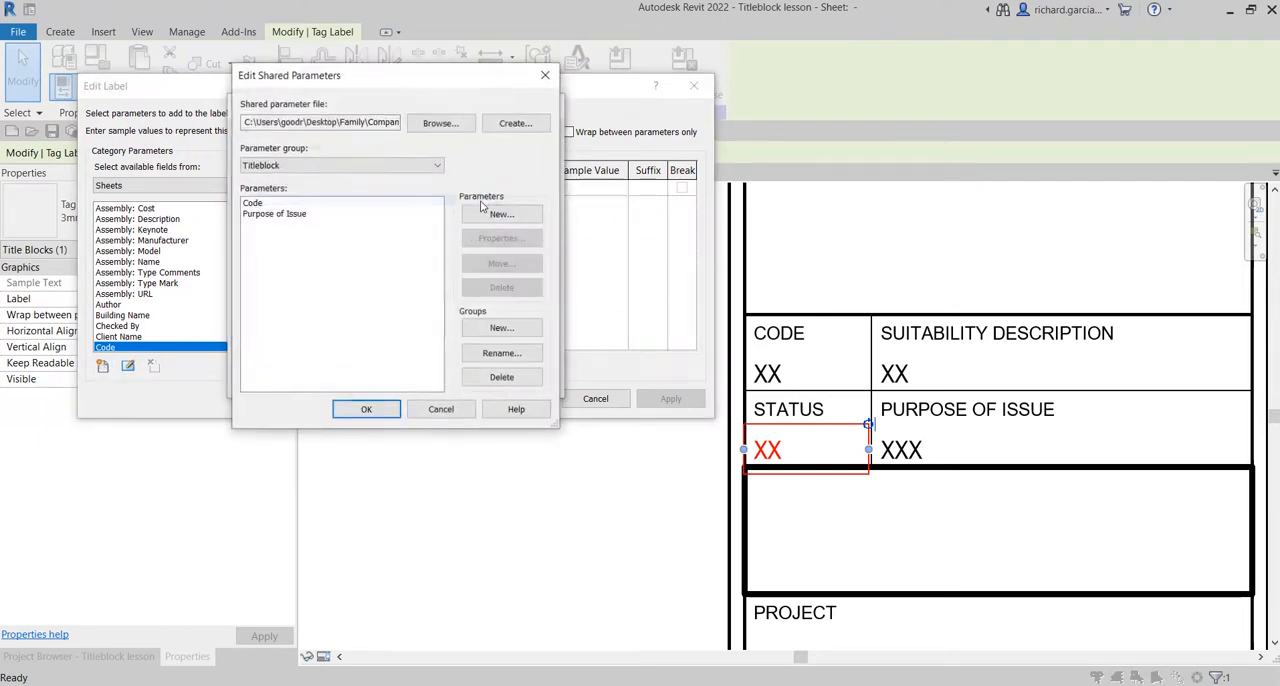
Create a shared parameter named Status of type Text in the Titleblock group.
left_click(498, 215)
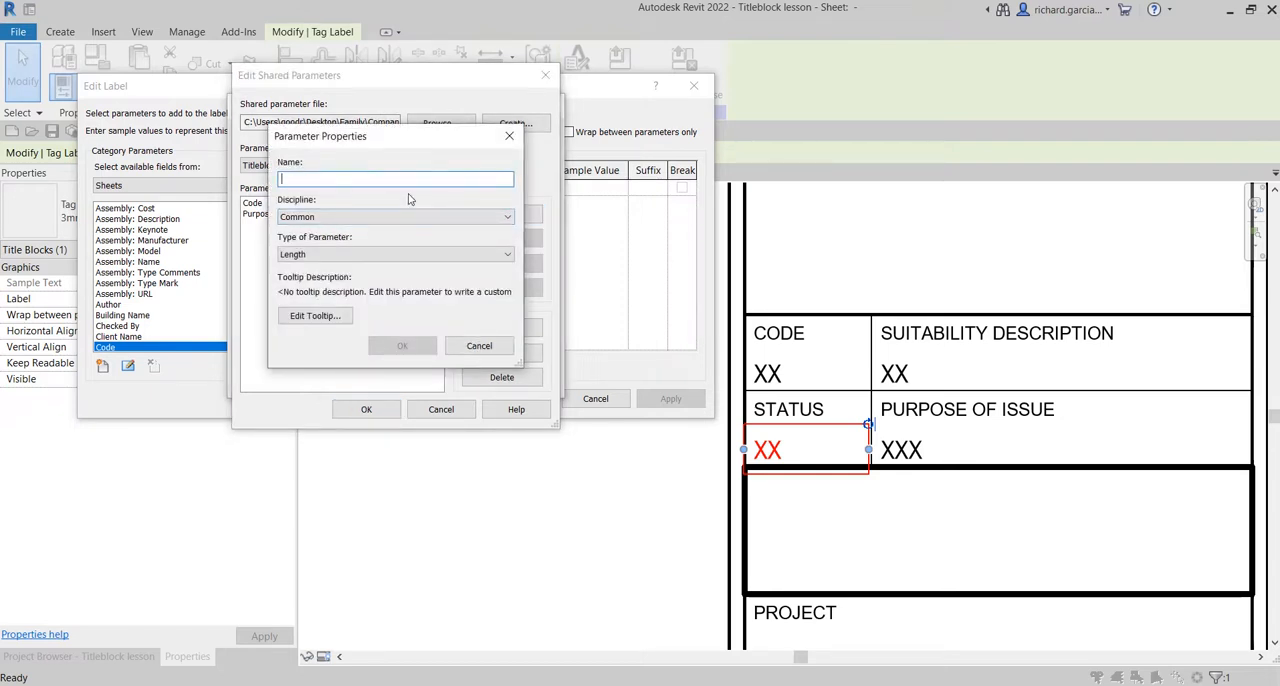
type("s")
key("BackSpace")
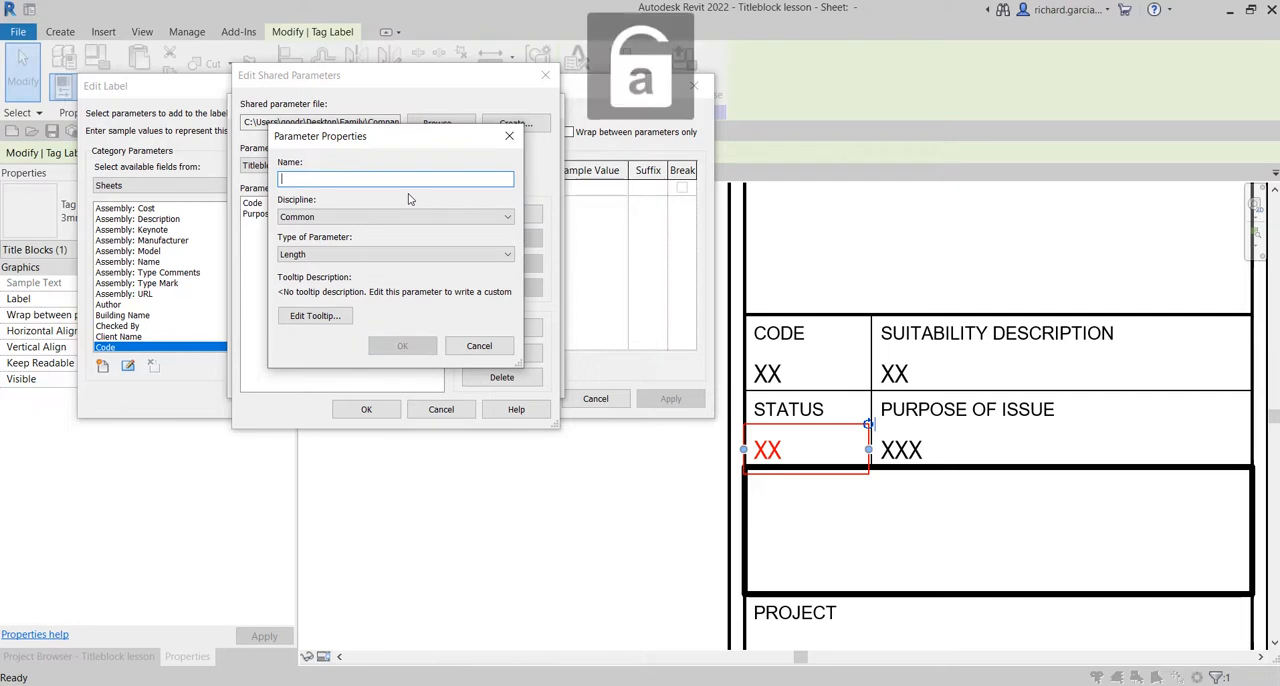
type("Status")
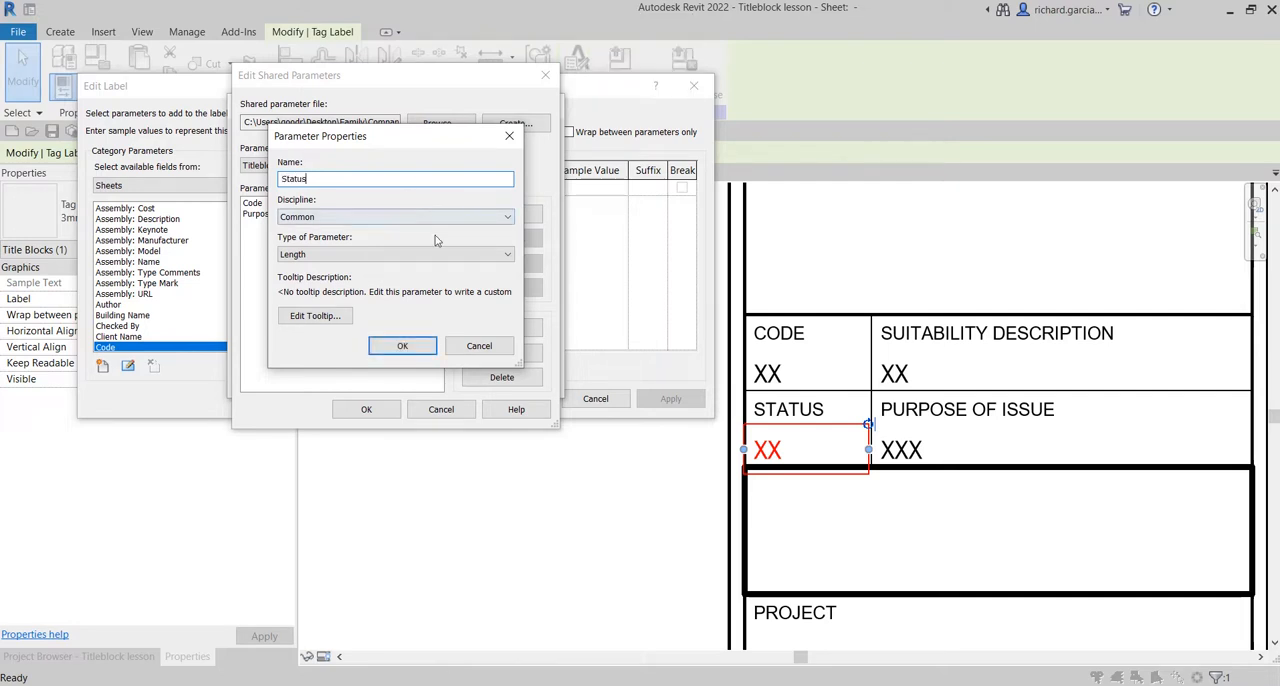
left_click(355, 254)
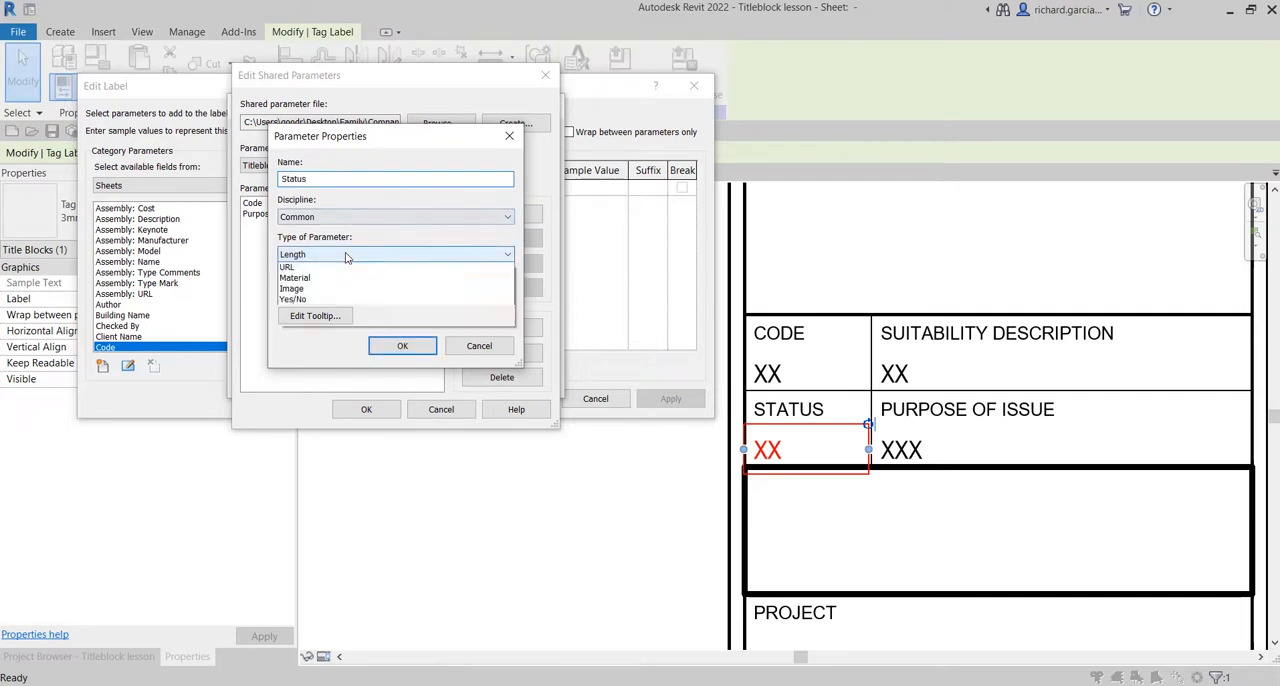
left_click(325, 268)
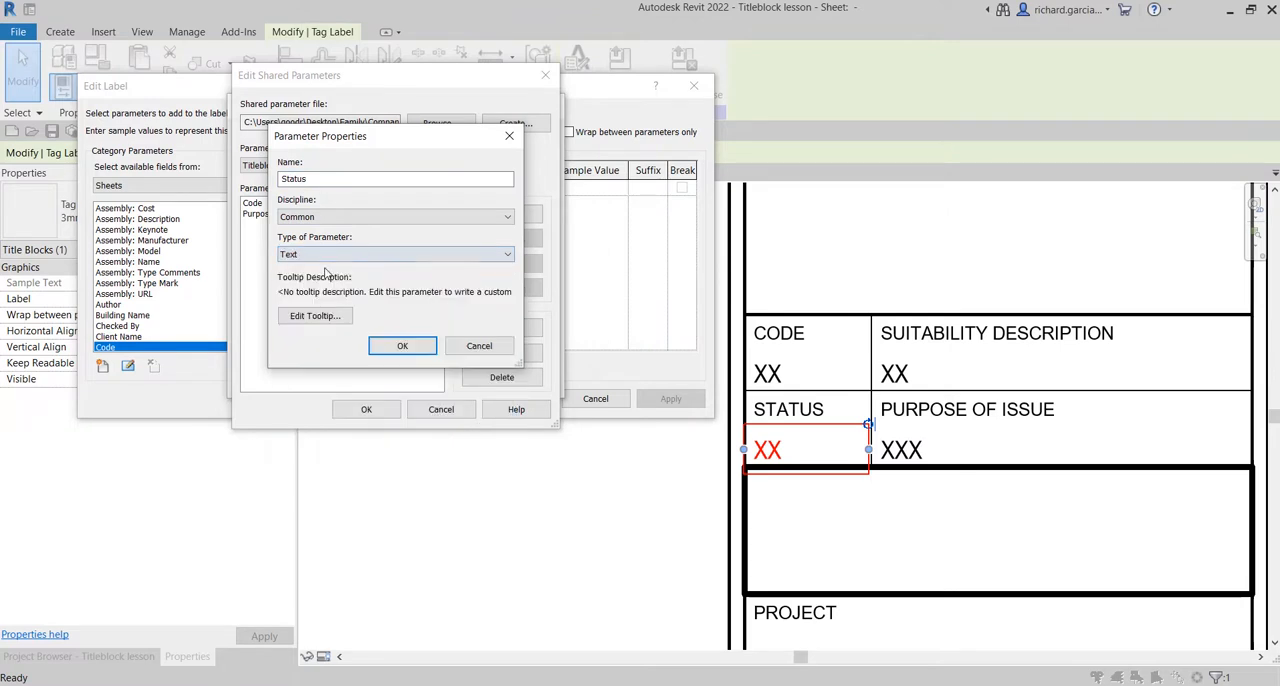
left_click(410, 346)
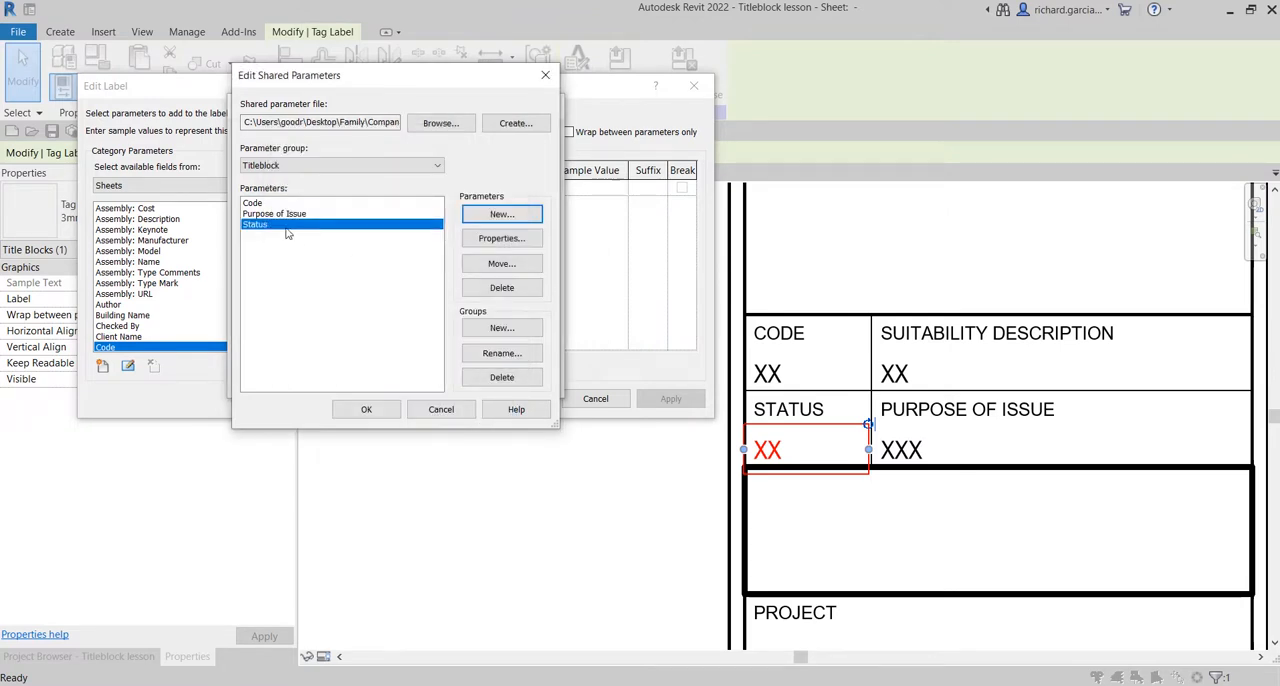
Create a shared parameter named Suitability Description of type Text in the Titleblock group.
left_click(500, 215)
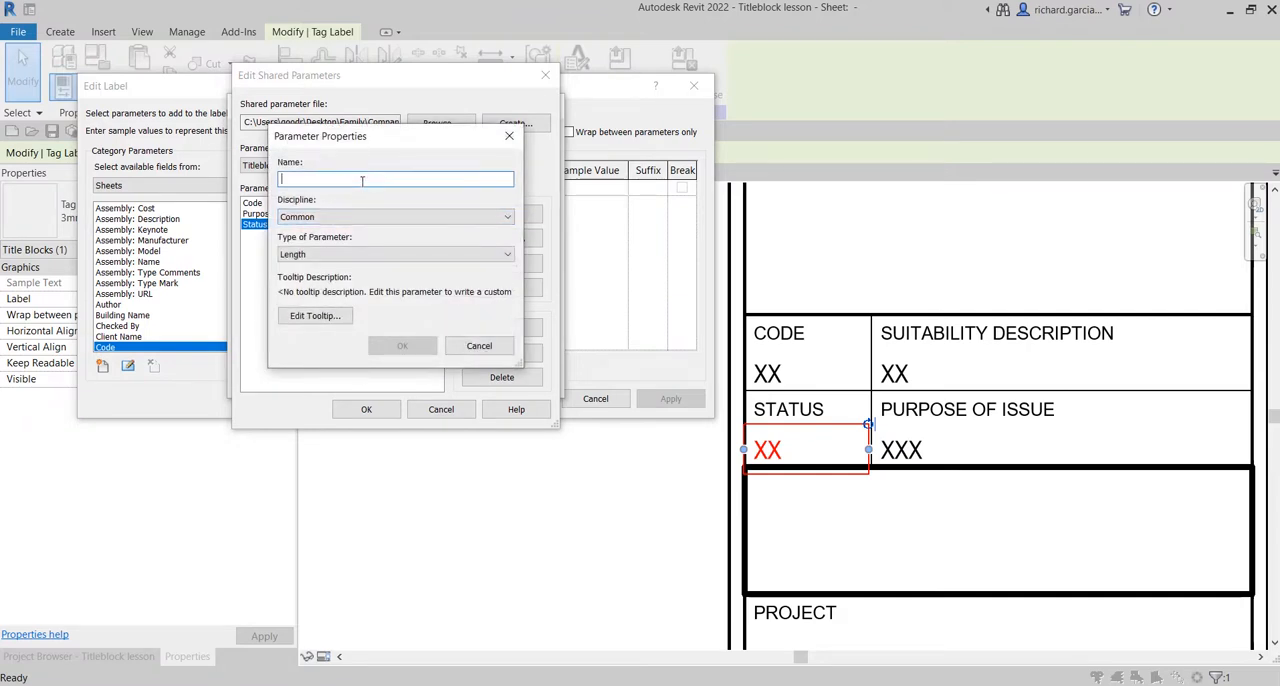
type("Suitability Description")
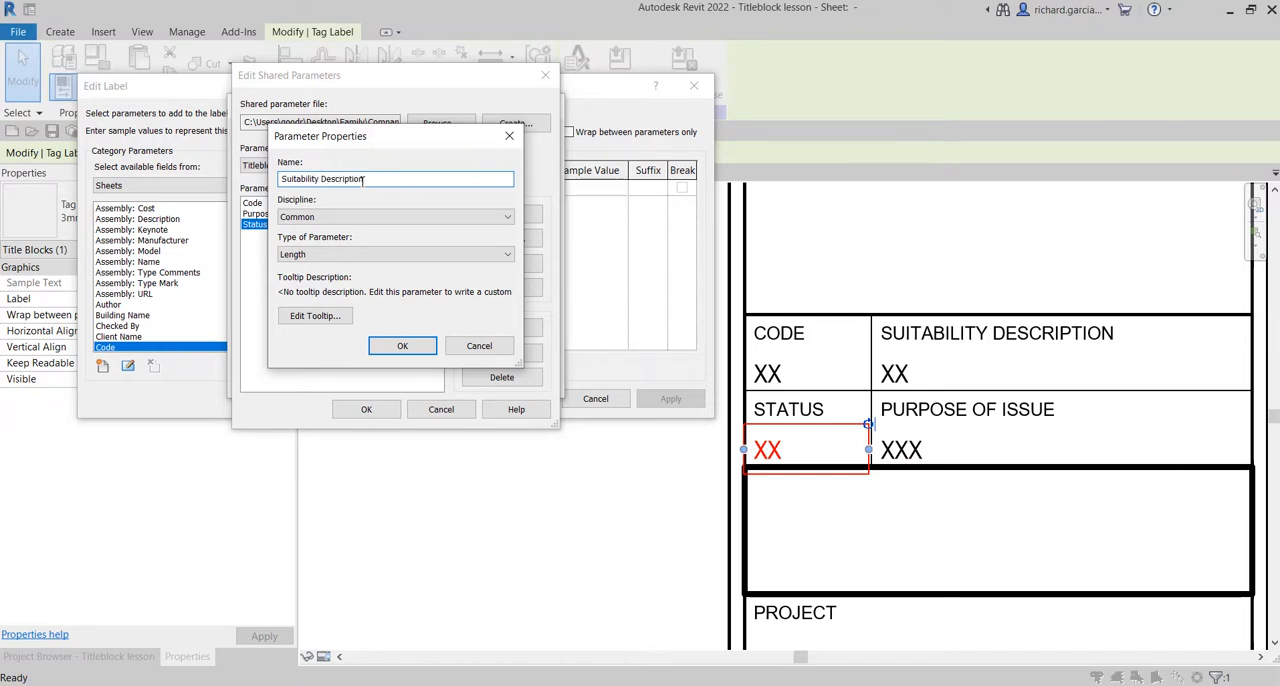
left_click(306, 254)
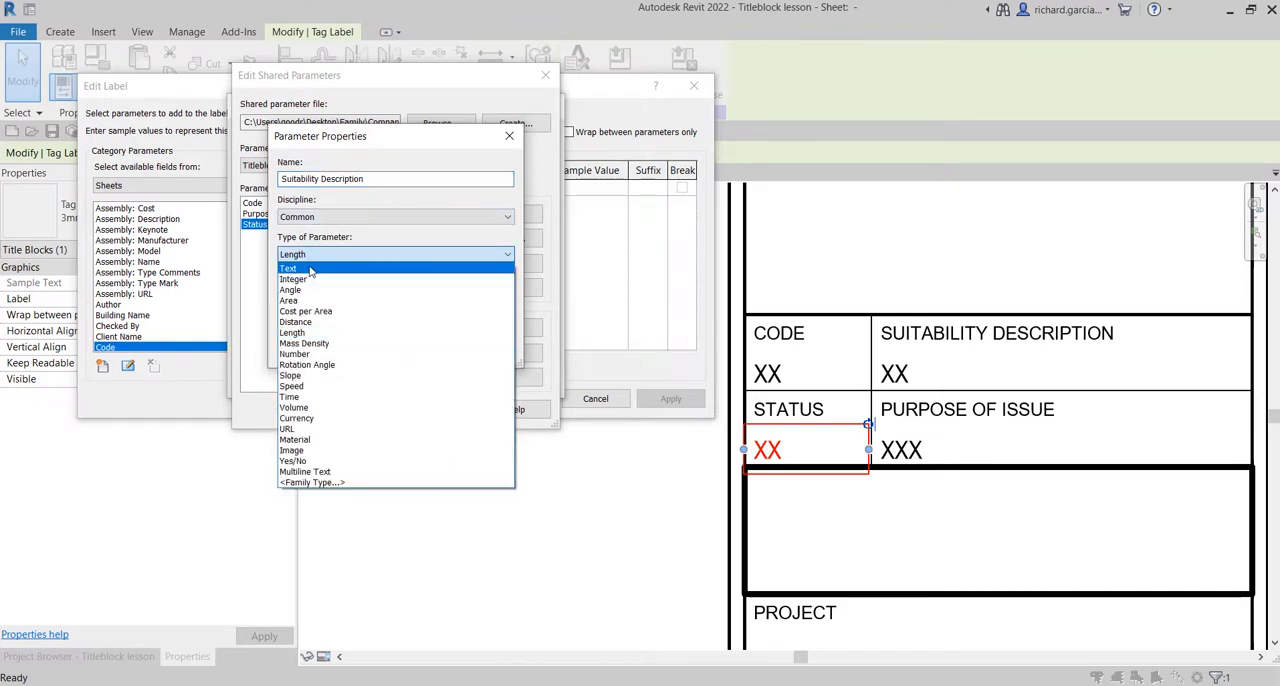
left_click(311, 270)
left_click(403, 345)
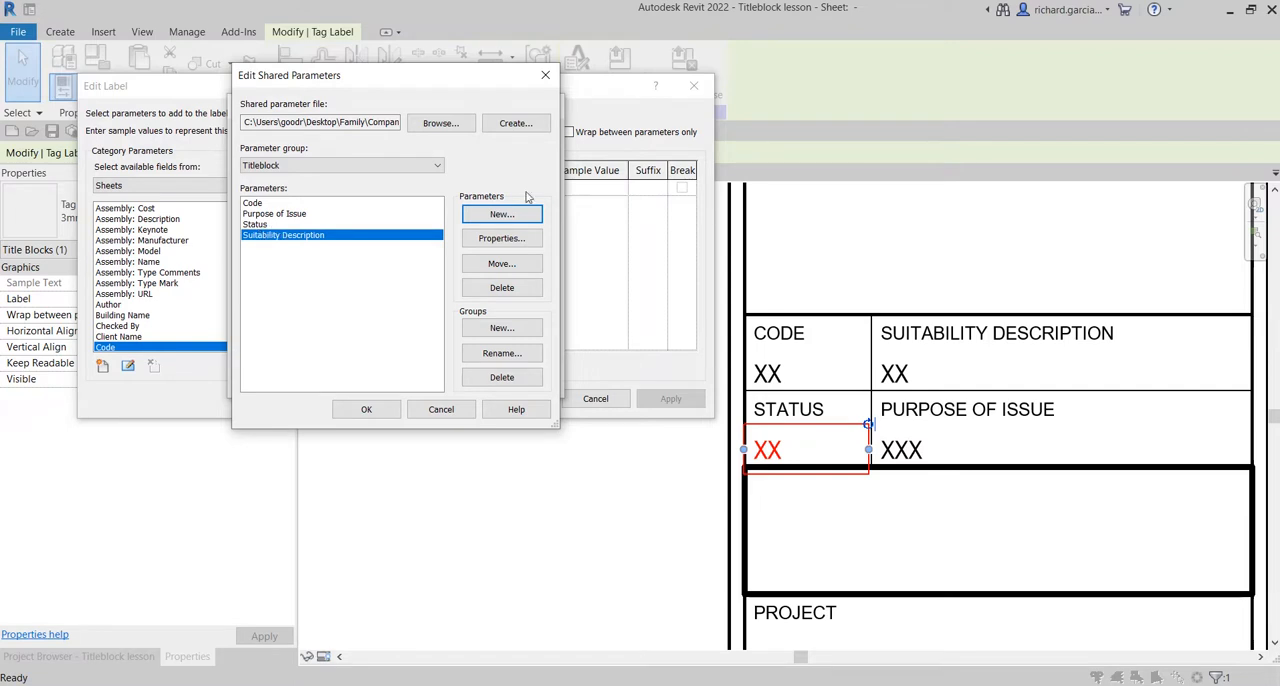
Check the properties of the Suitability Description and Status shared parameters without changing them.
left_click(510, 239)
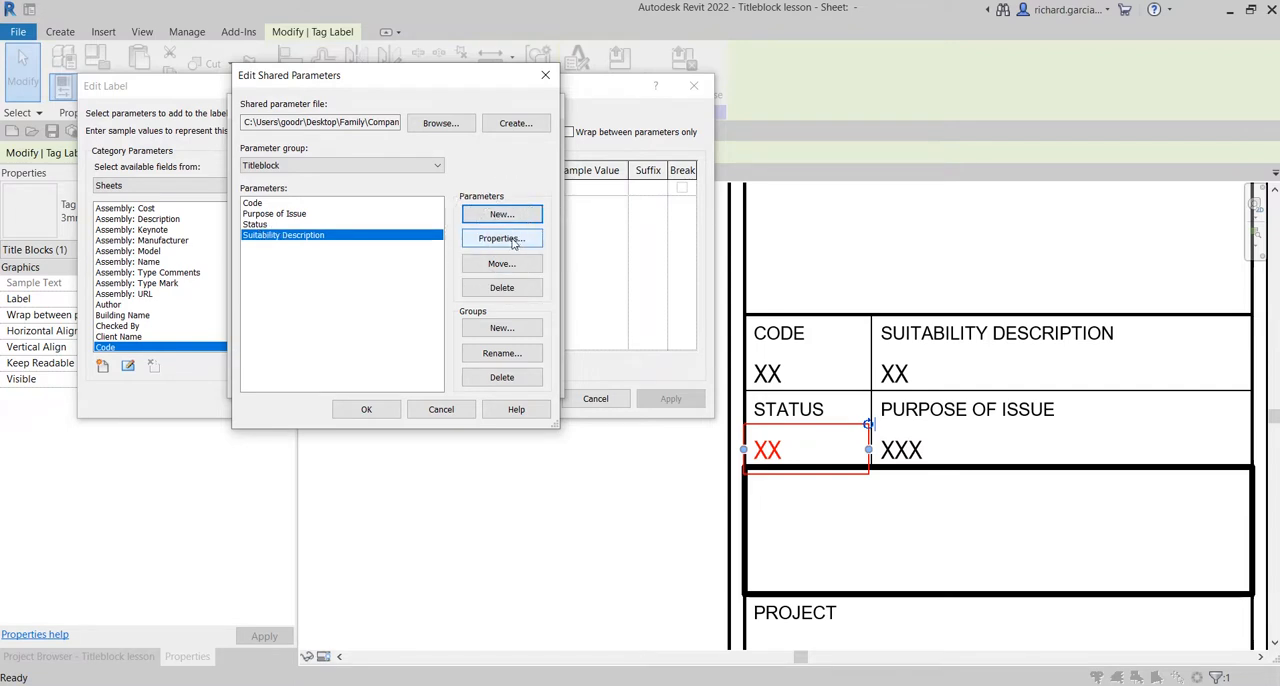
left_click(510, 239)
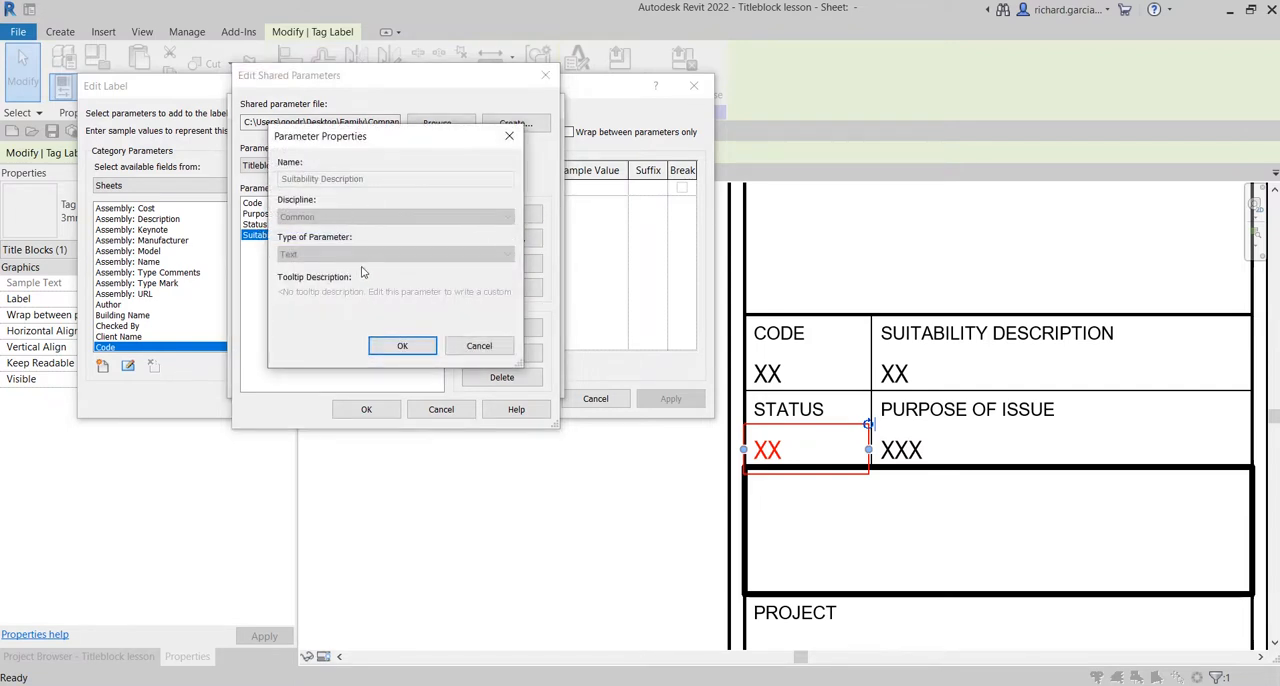
left_click(479, 346)
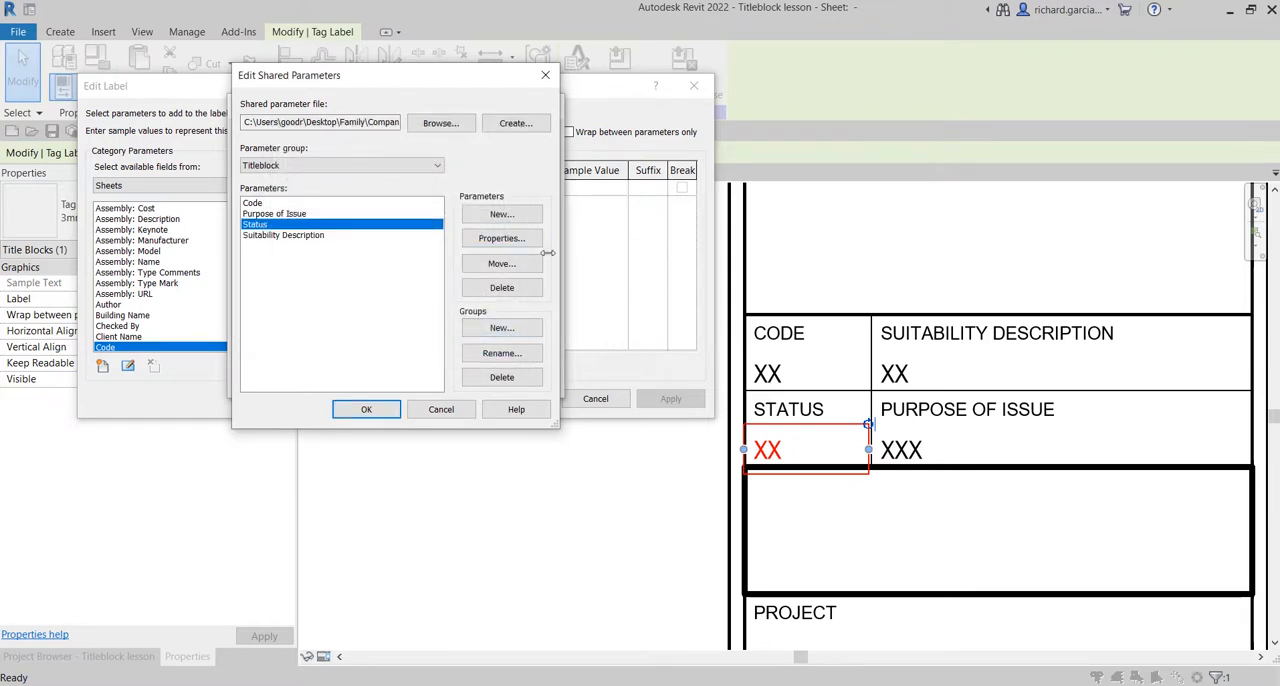
left_click(502, 238)
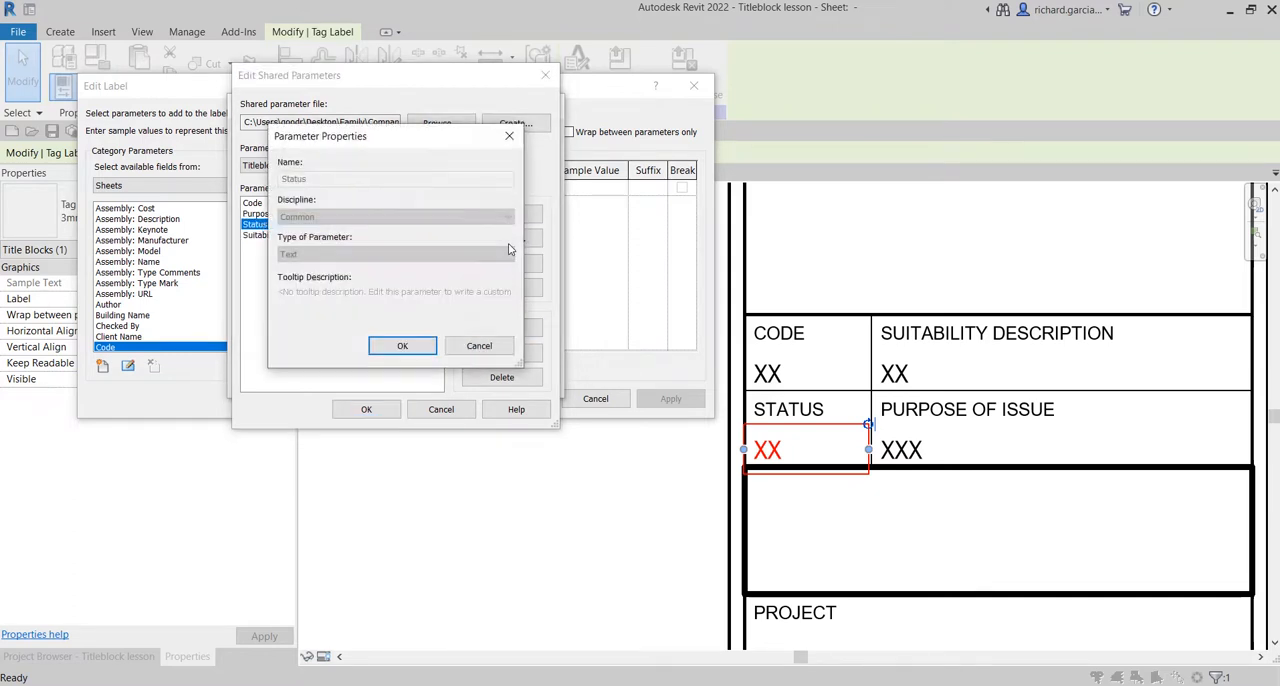
left_click(476, 346)
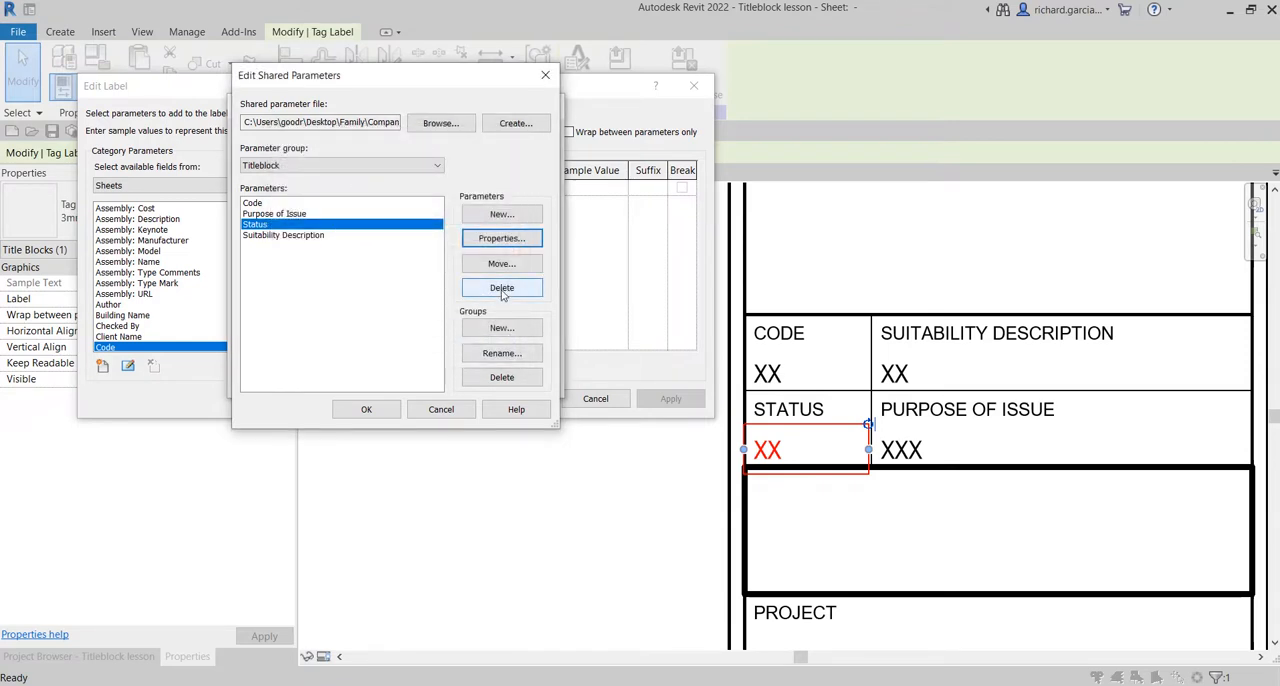
Review the Titleblock group's parameters, the group options and the end of the shared parameter file path.
left_click(294, 244)
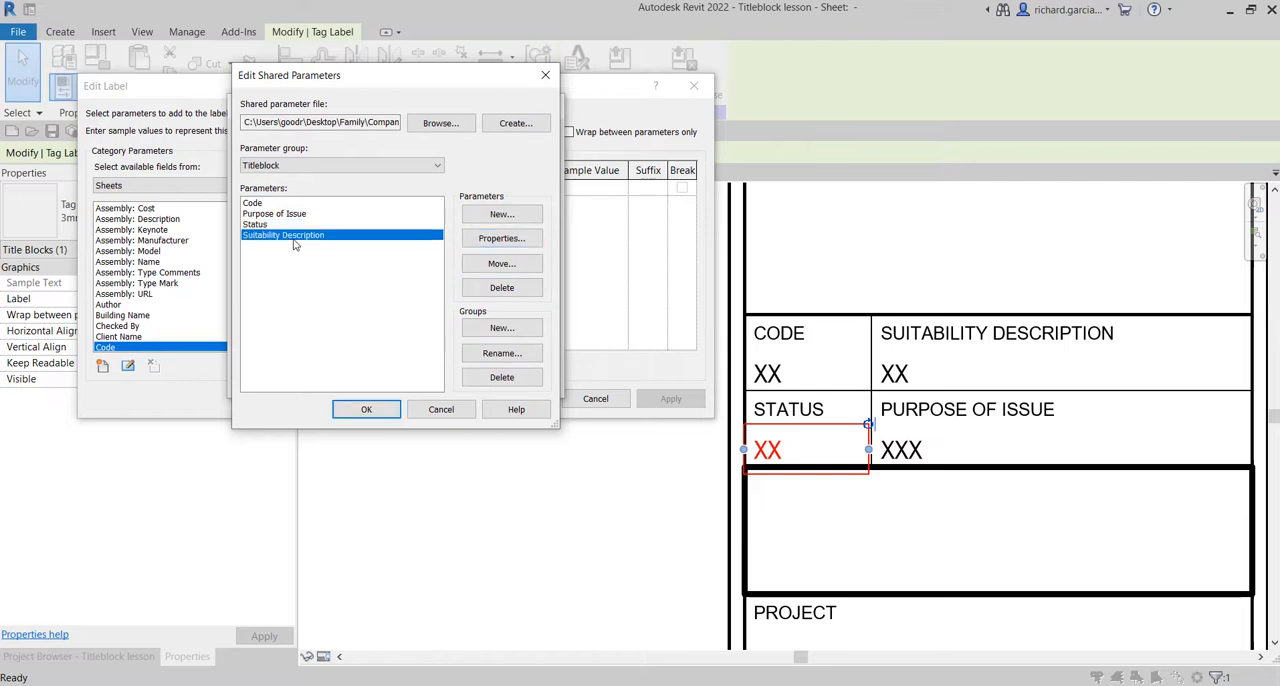
left_click(266, 204)
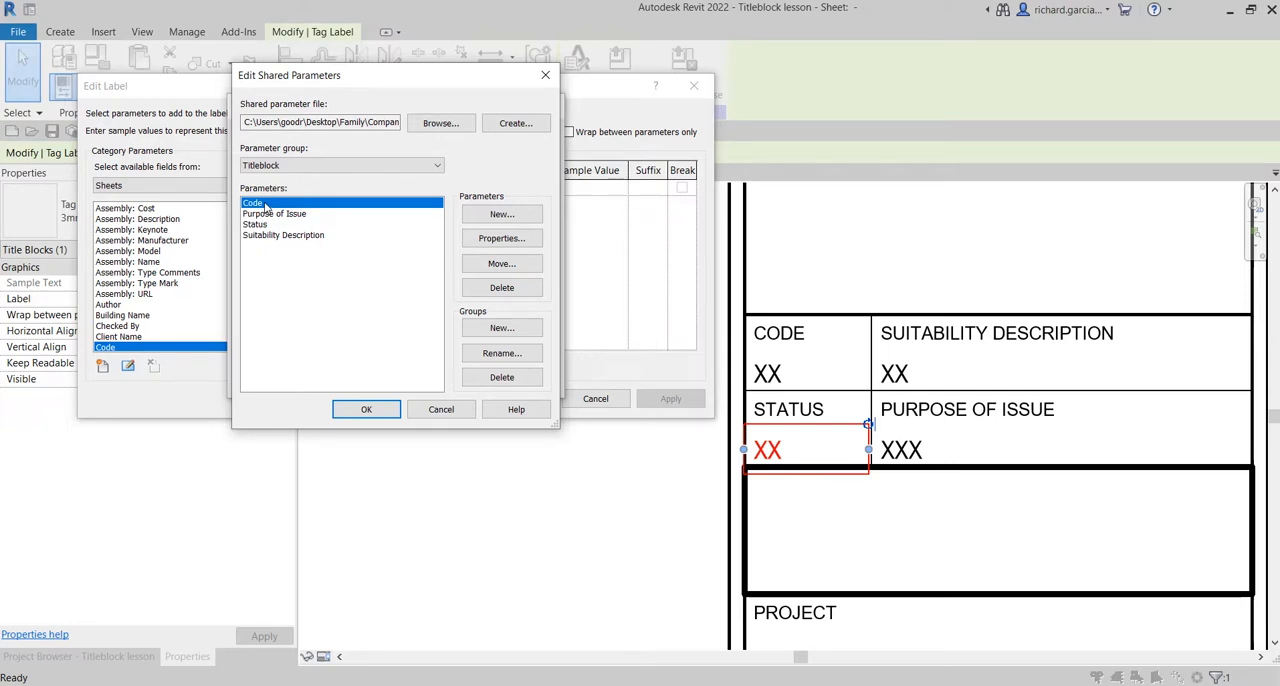
left_click(503, 329)
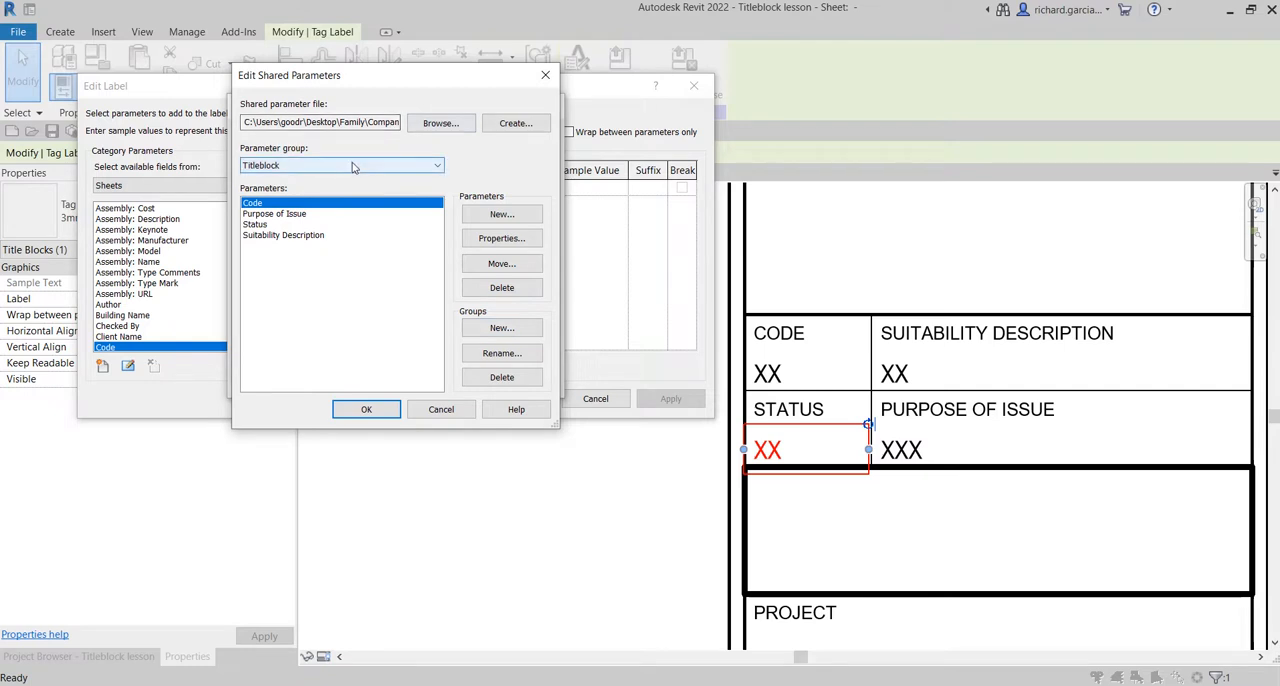
key("ctrl")
key("ctrl")
left_click(352, 166)
left_click(352, 166)
left_click_drag(378, 122, 412, 126)
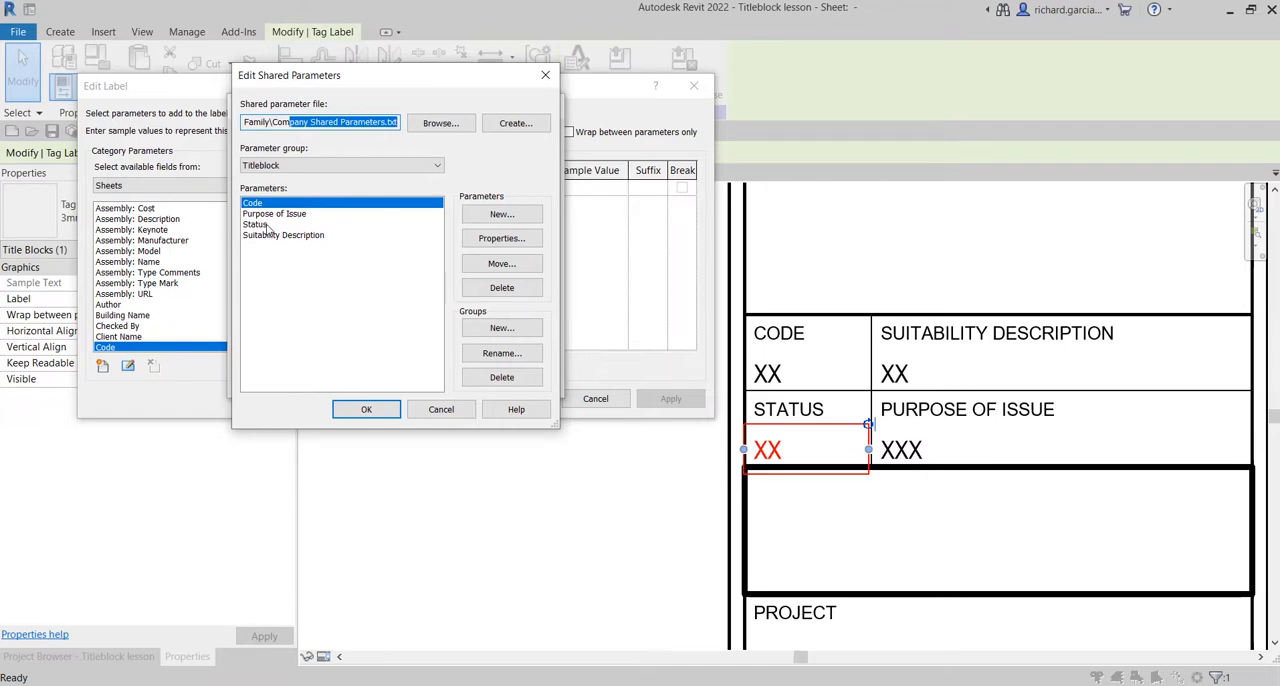
Accept the shared parameter edits and add Status from the Titleblock group to the label's available sheet fields.
left_click(366, 411)
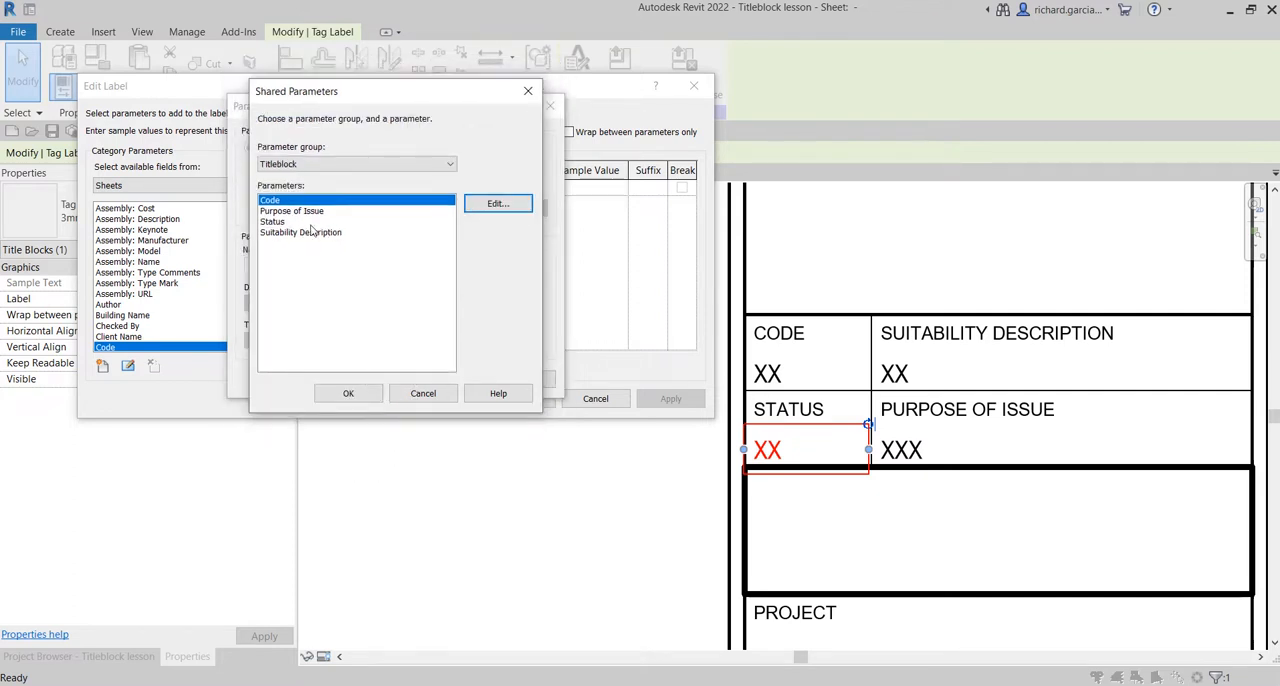
left_click_drag(380, 95, 429, 172)
left_click(321, 302)
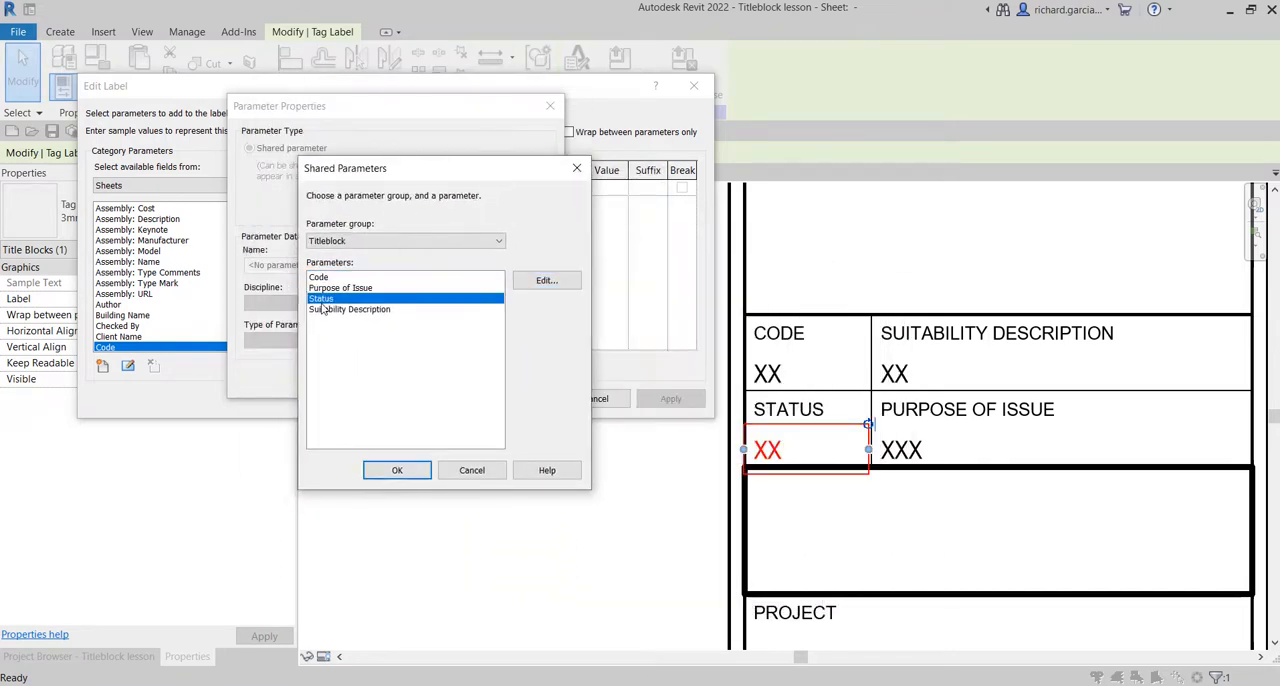
left_click(395, 470)
left_click(370, 379)
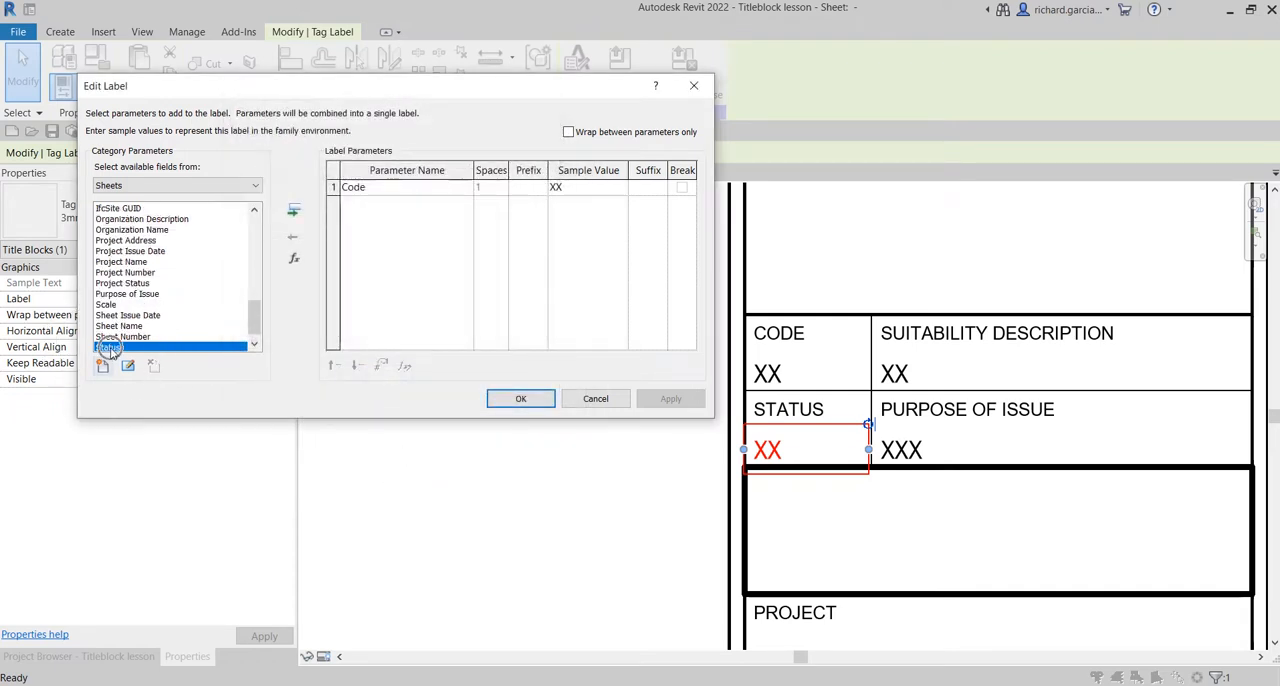
Add the Status parameter to the STATUS cell's label and remove the Code parameter.
double_click(111, 348)
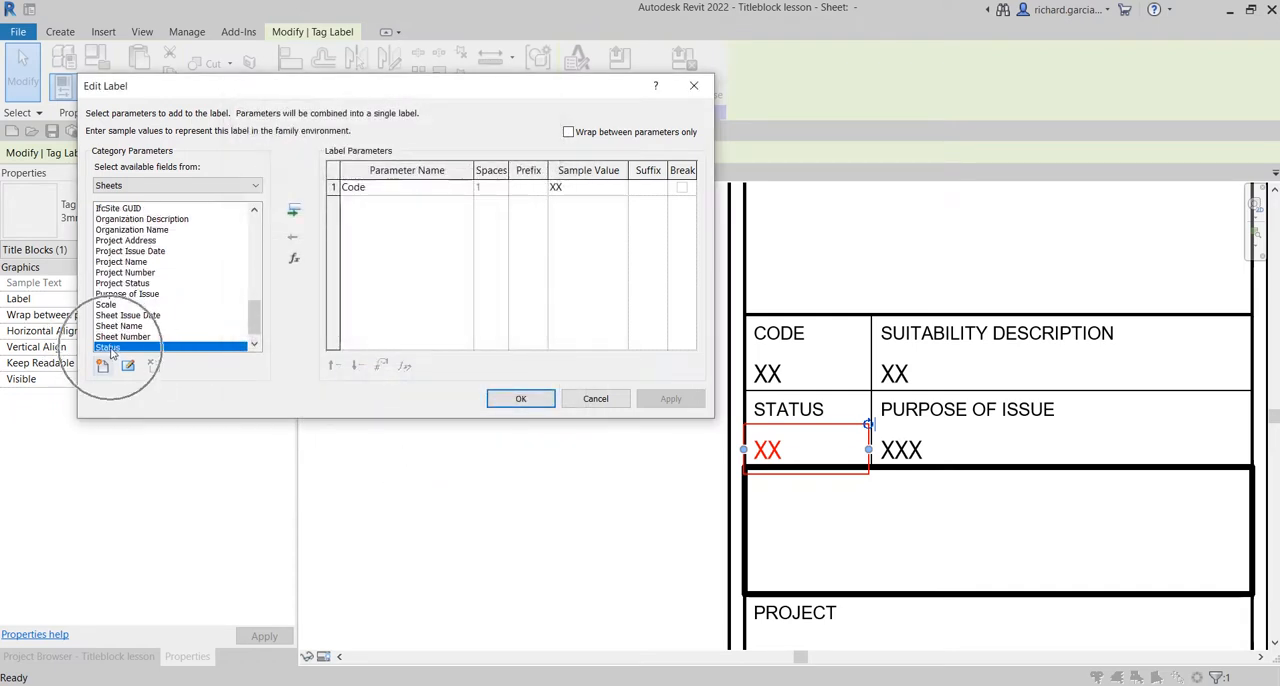
left_click(333, 187)
left_click(295, 233)
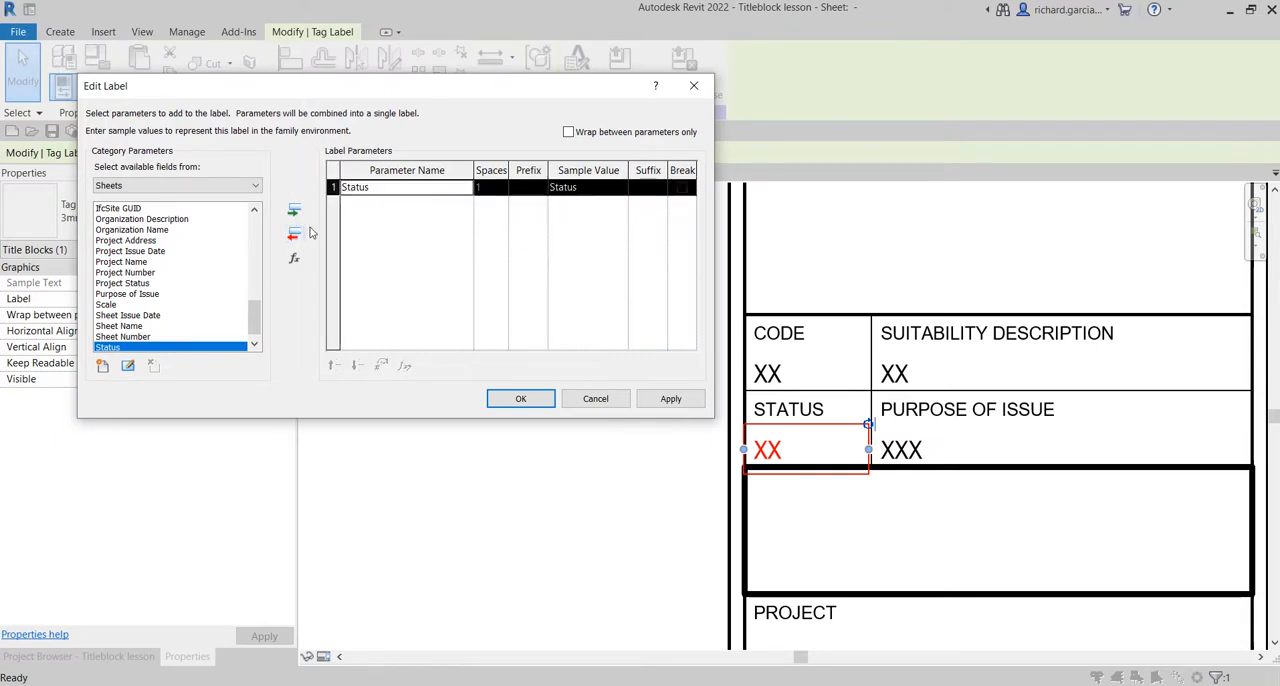
Set the Status parameter's sample value to XXXX and accept the label edits.
left_click(595, 189)
type("xxx")
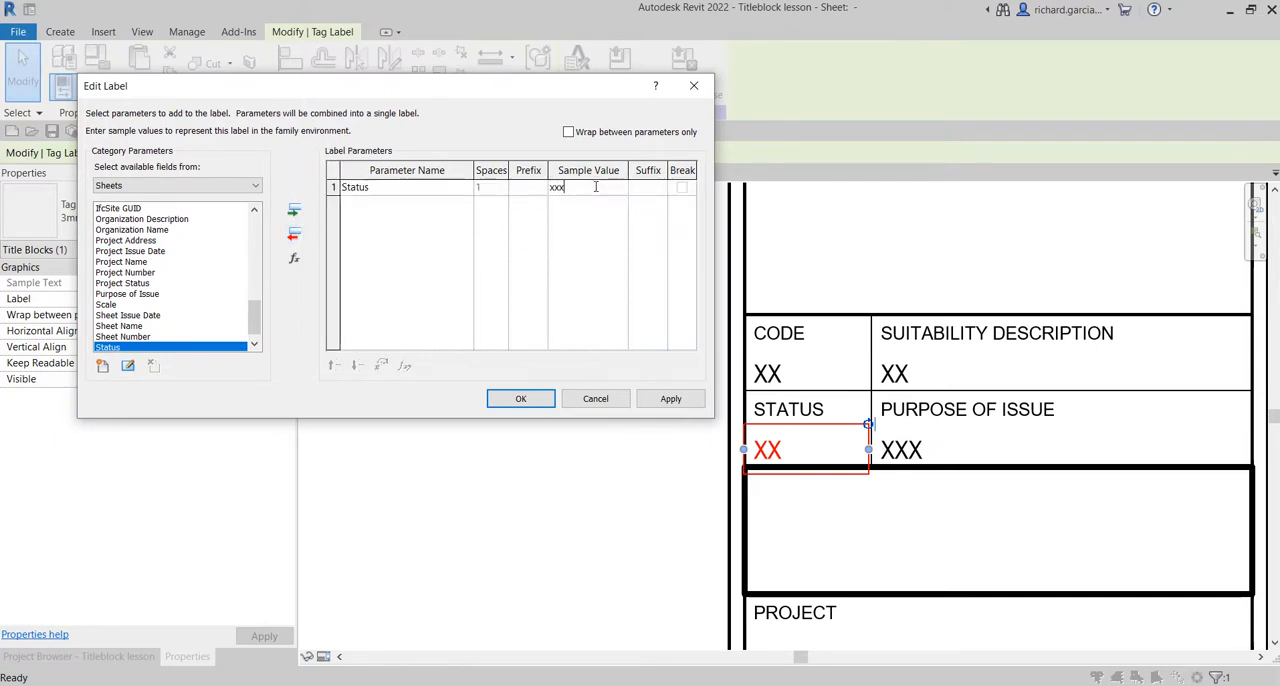
left_click_drag(588, 187, 530, 188)
key("Caps_Lock")
type("X")
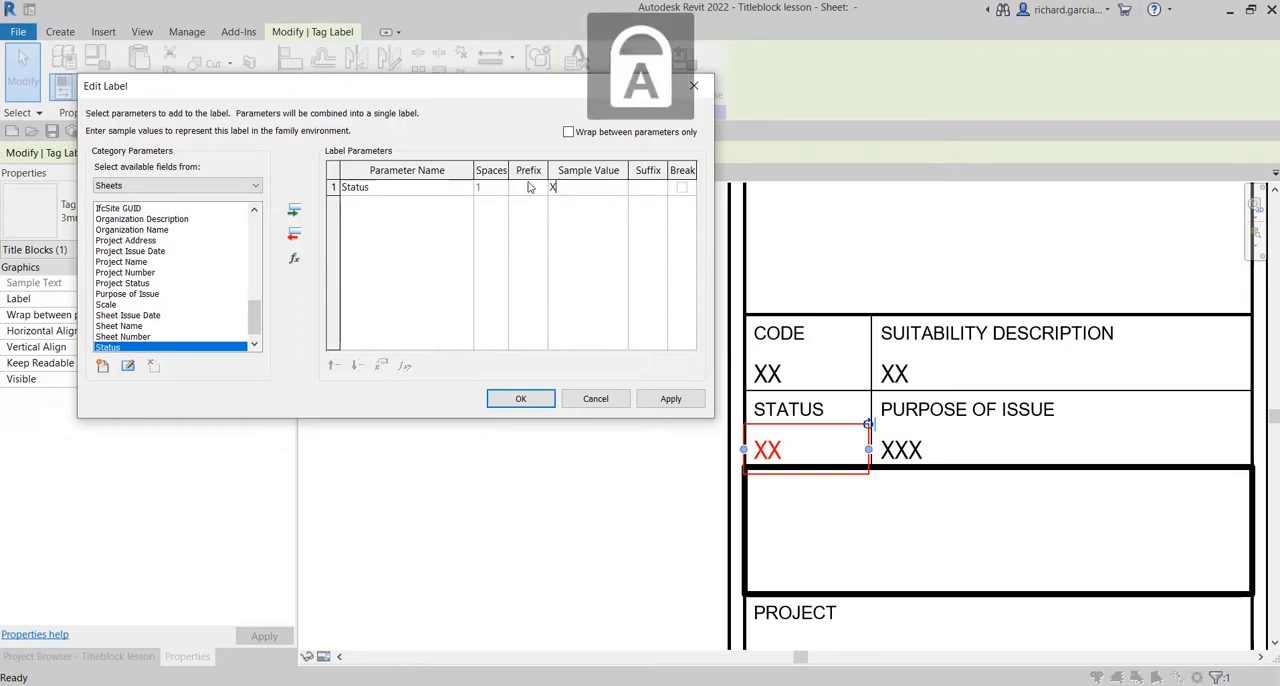
type("XXX")
left_click(520, 398)
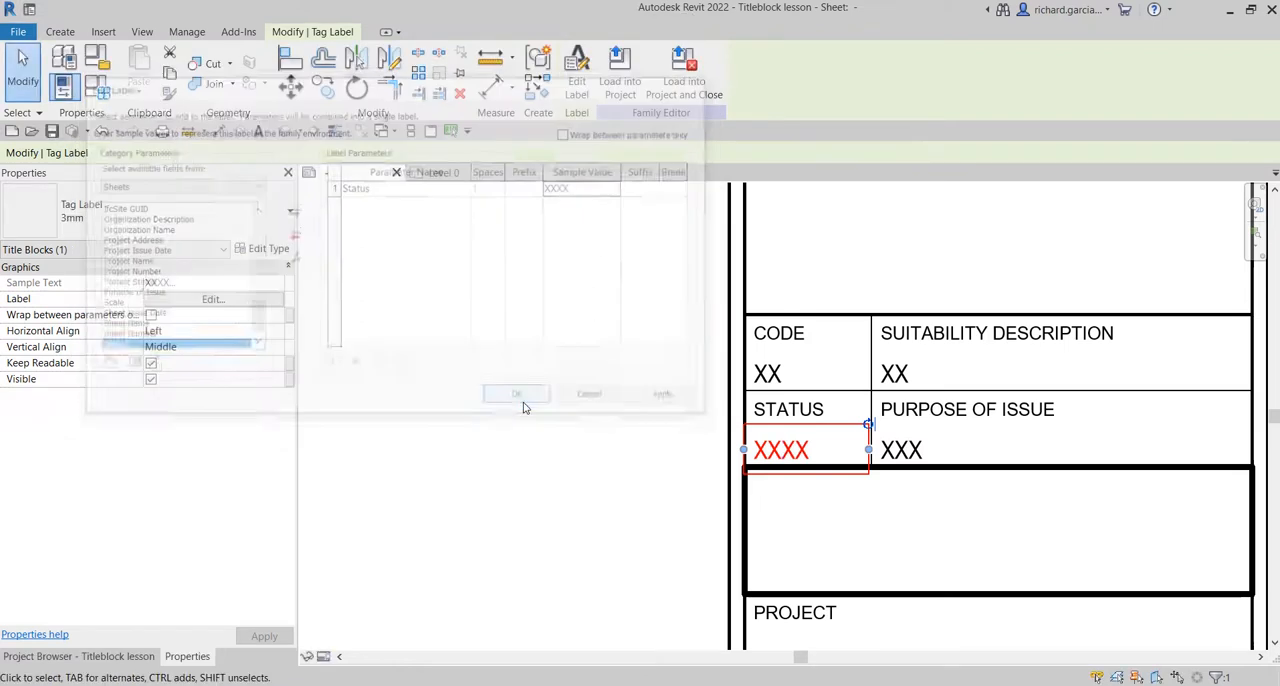
Add the shared parameter Suitability Description from the Titleblock group to the available sheet fields of the SUITABILITY DESCRIPTION cell's label.
left_click(905, 374)
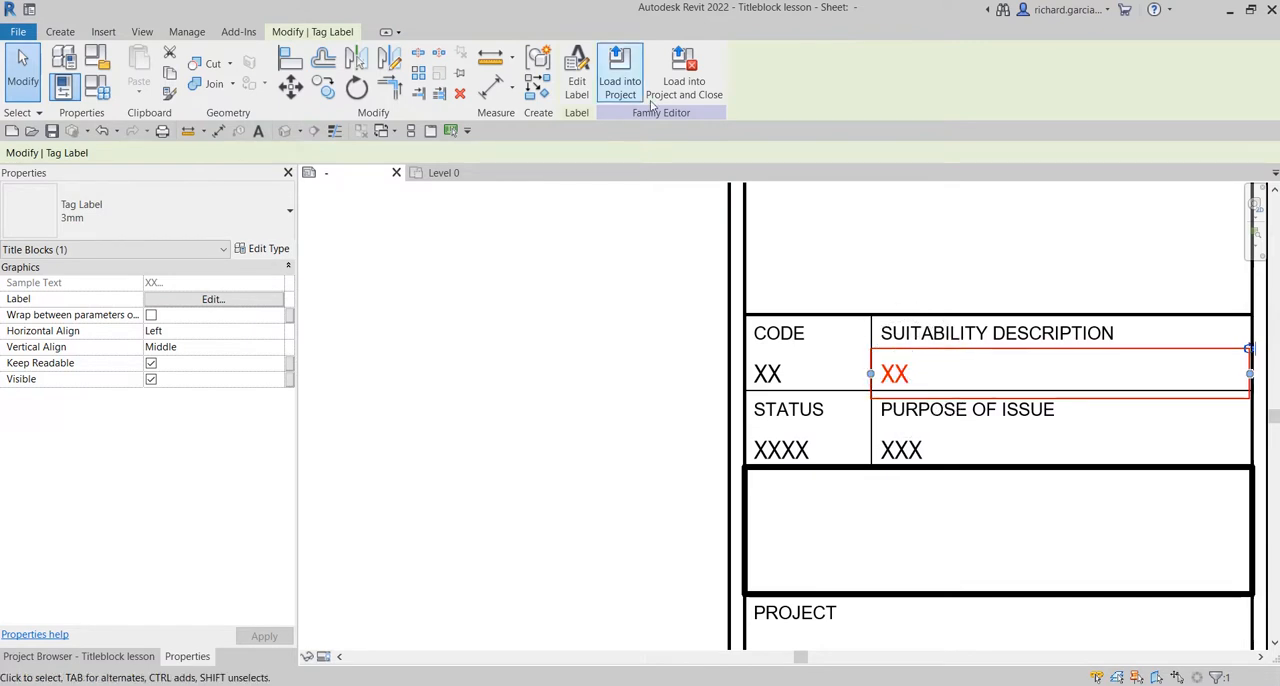
left_click(578, 74)
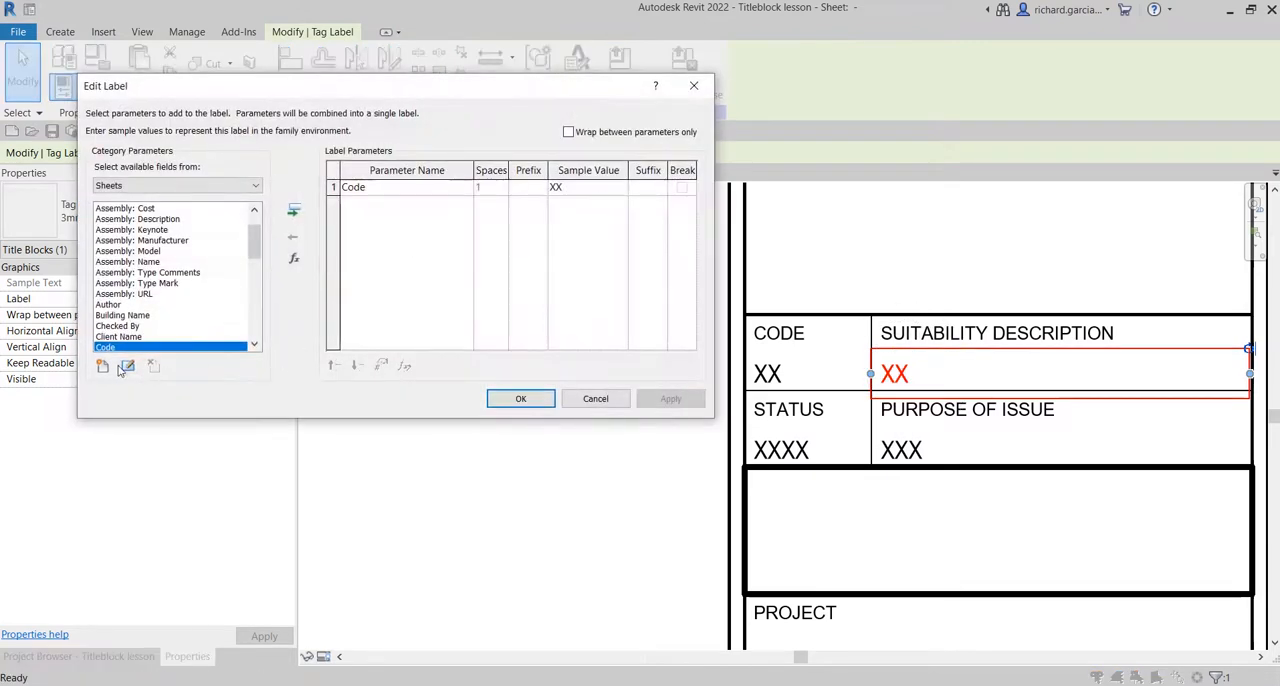
left_click(102, 367)
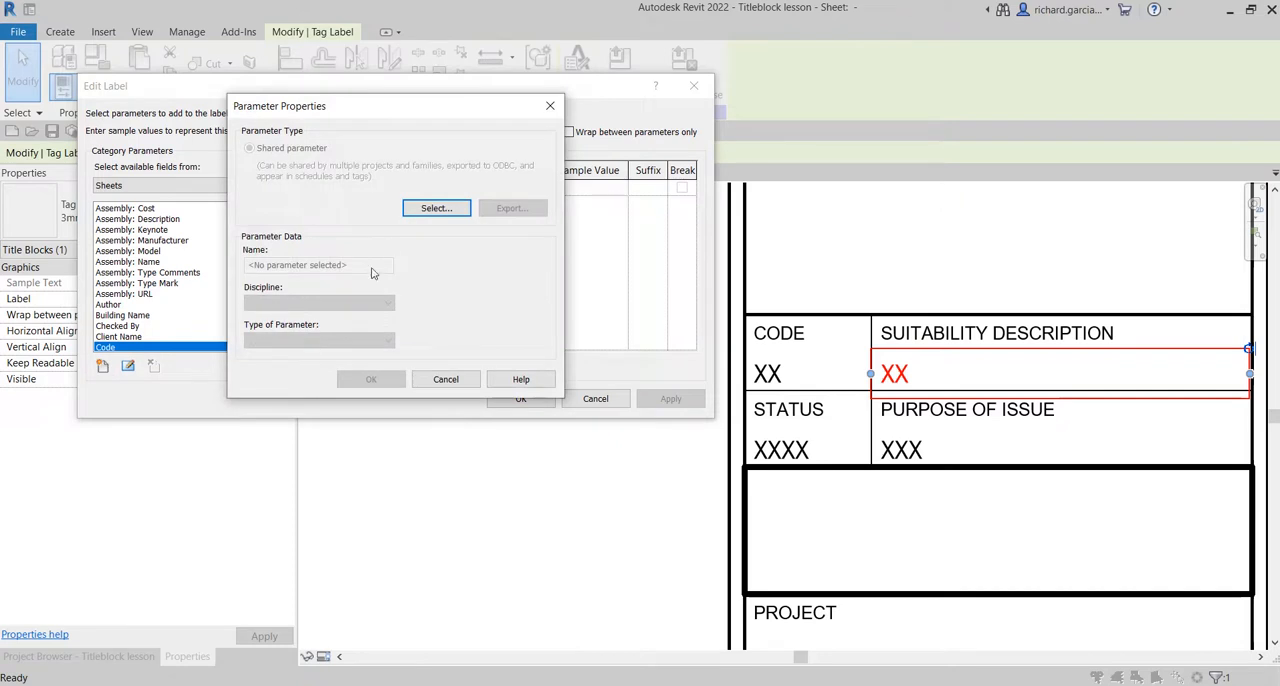
left_click(432, 208)
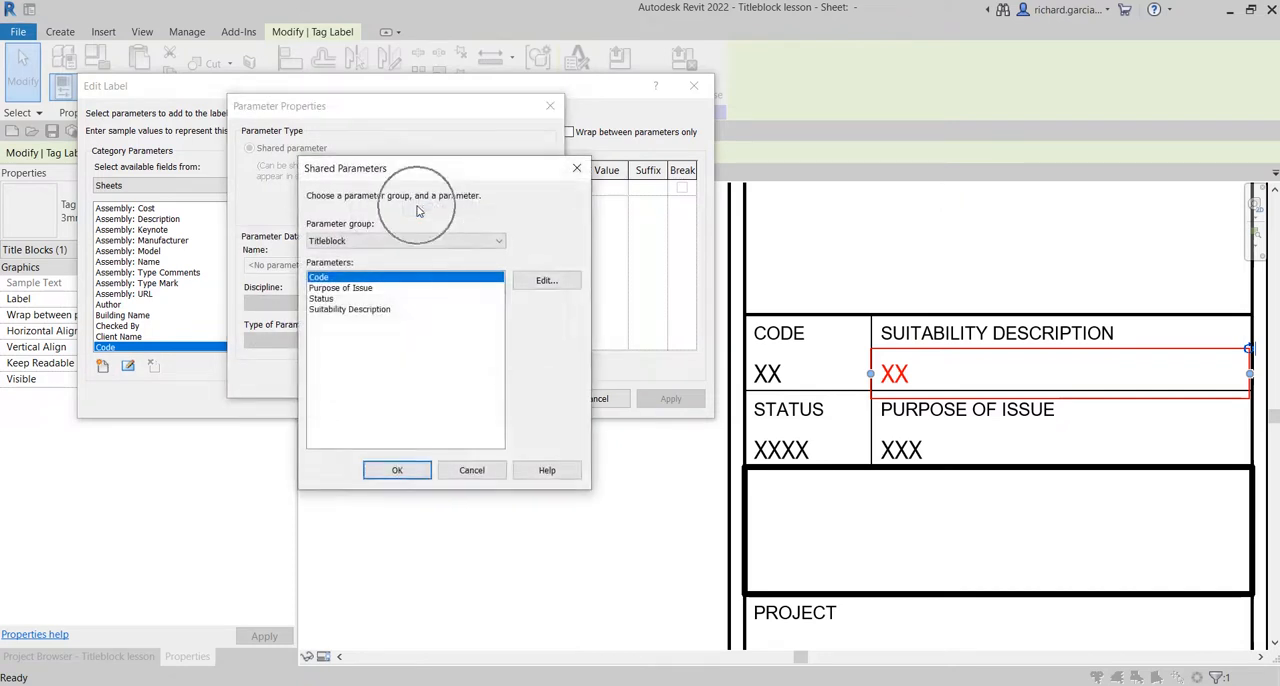
left_click(337, 311)
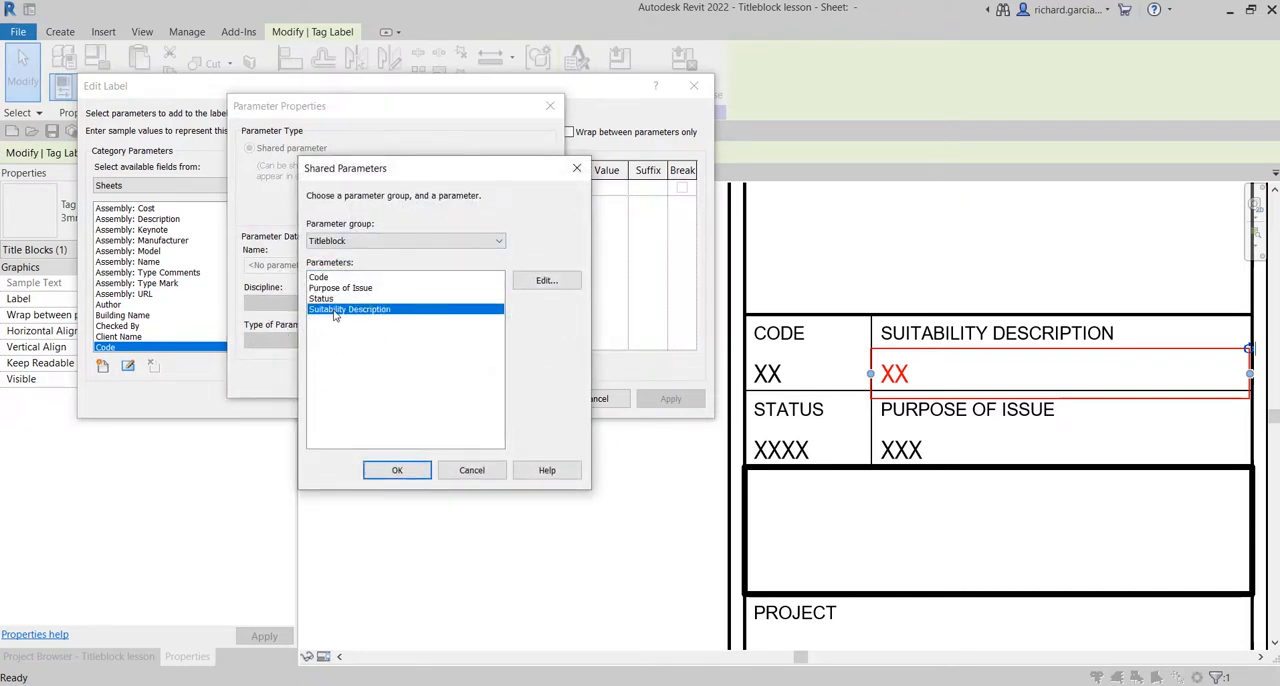
left_click(405, 474)
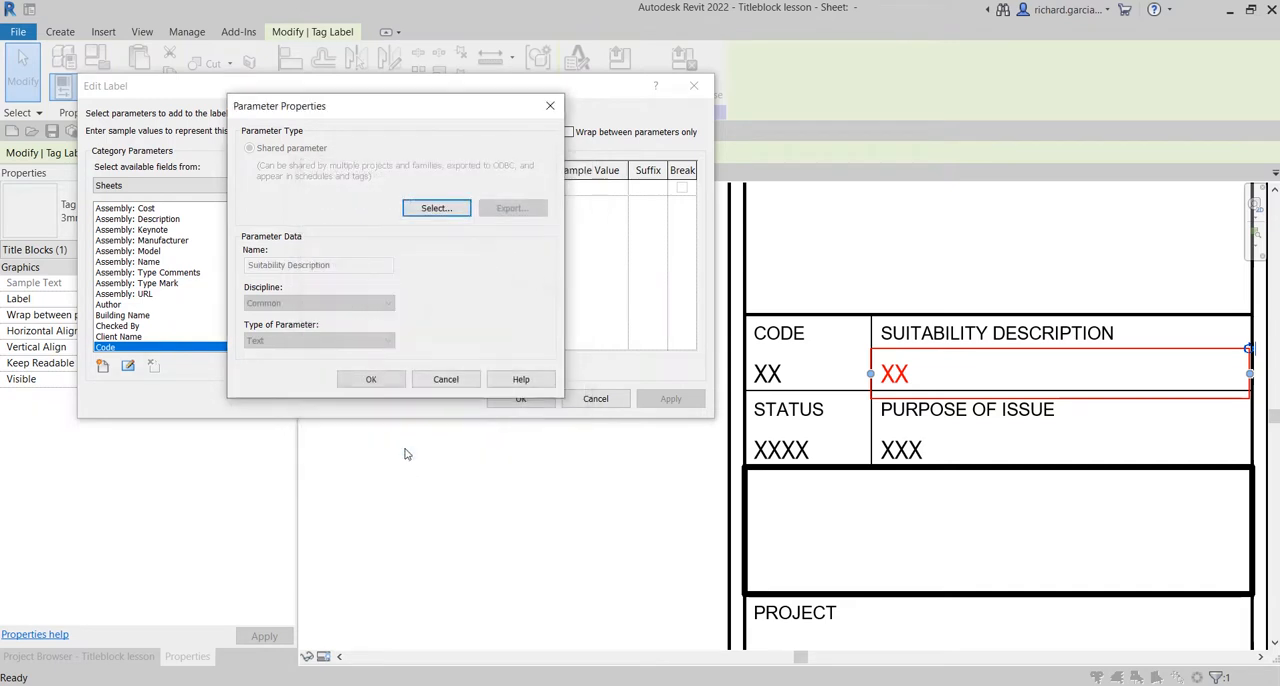
left_click(371, 381)
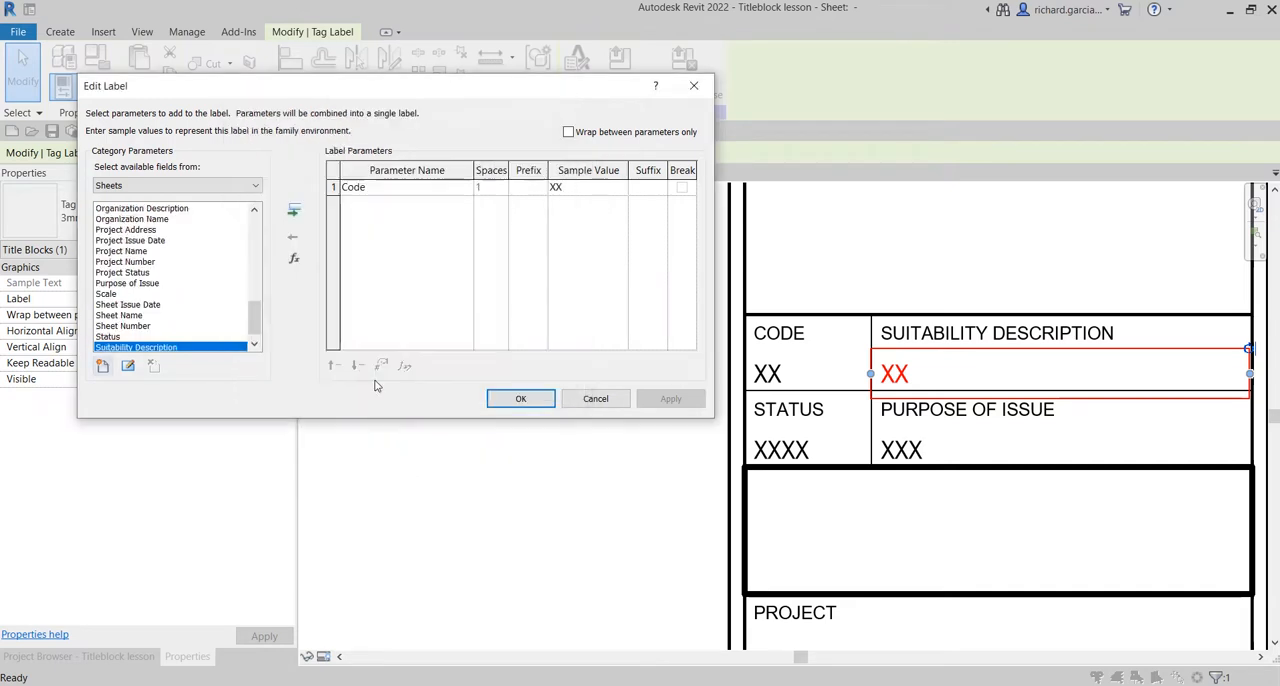
Remove the Code parameter from the SUITABILITY DESCRIPTION cell's label and add the Suitability Description parameter instead.
left_click(334, 188)
left_click(294, 235)
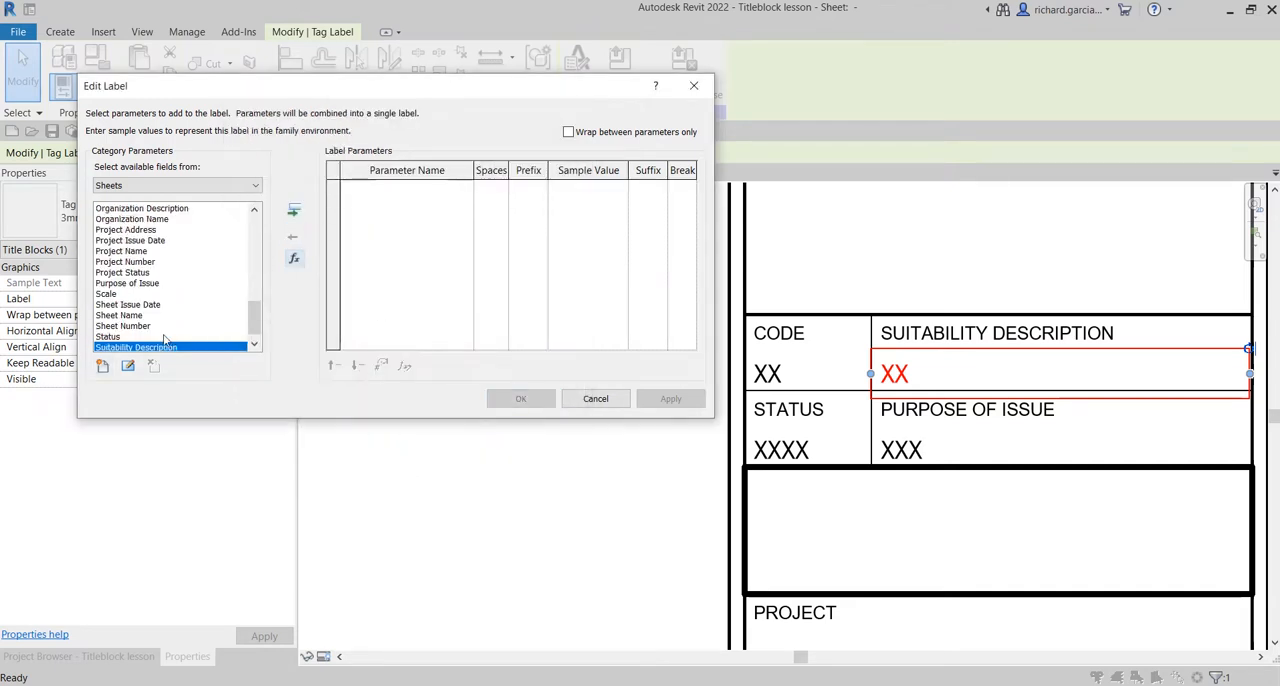
left_click(293, 210)
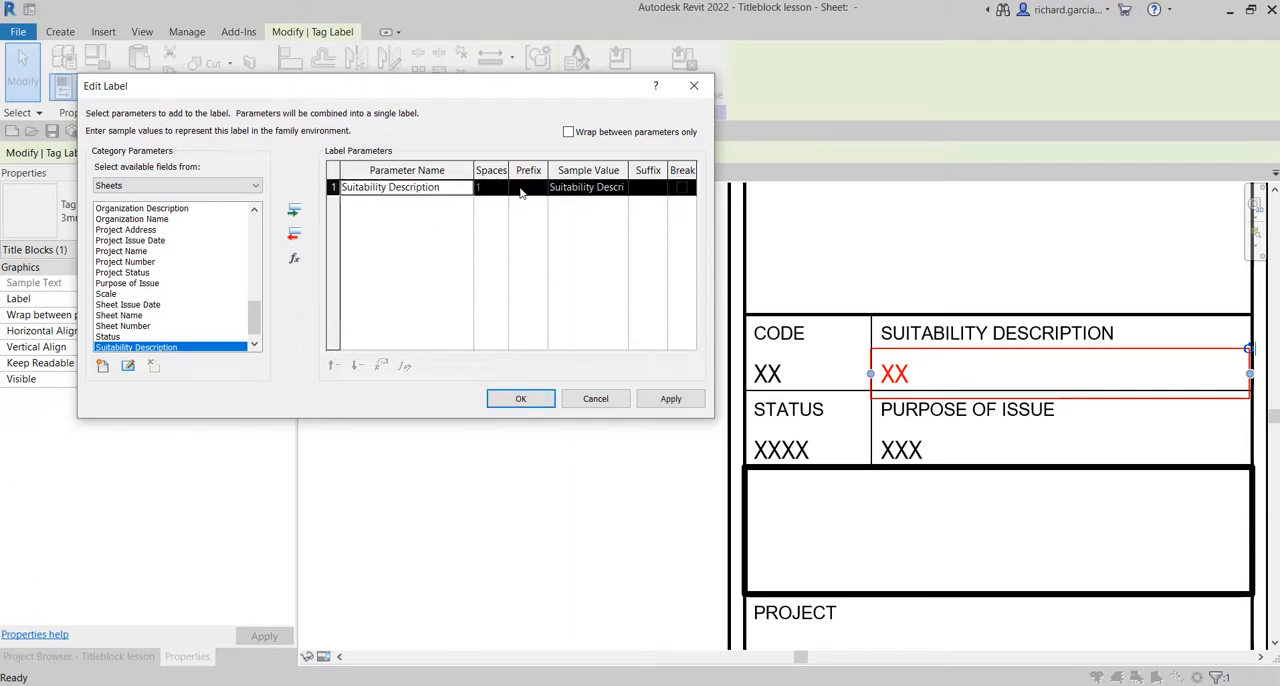
Set the Suitability Description parameter's sample value to XXXXX and accept the label edits.
left_click(555, 193)
double_click(555, 190)
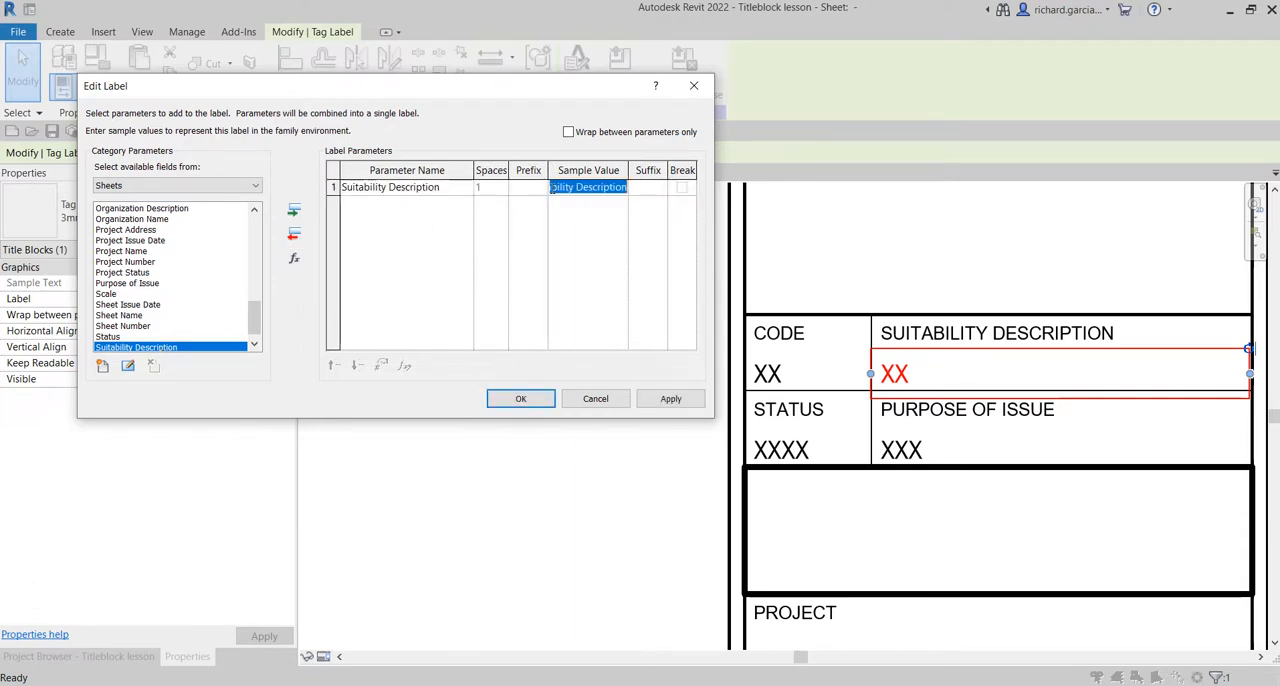
type("XXXXX")
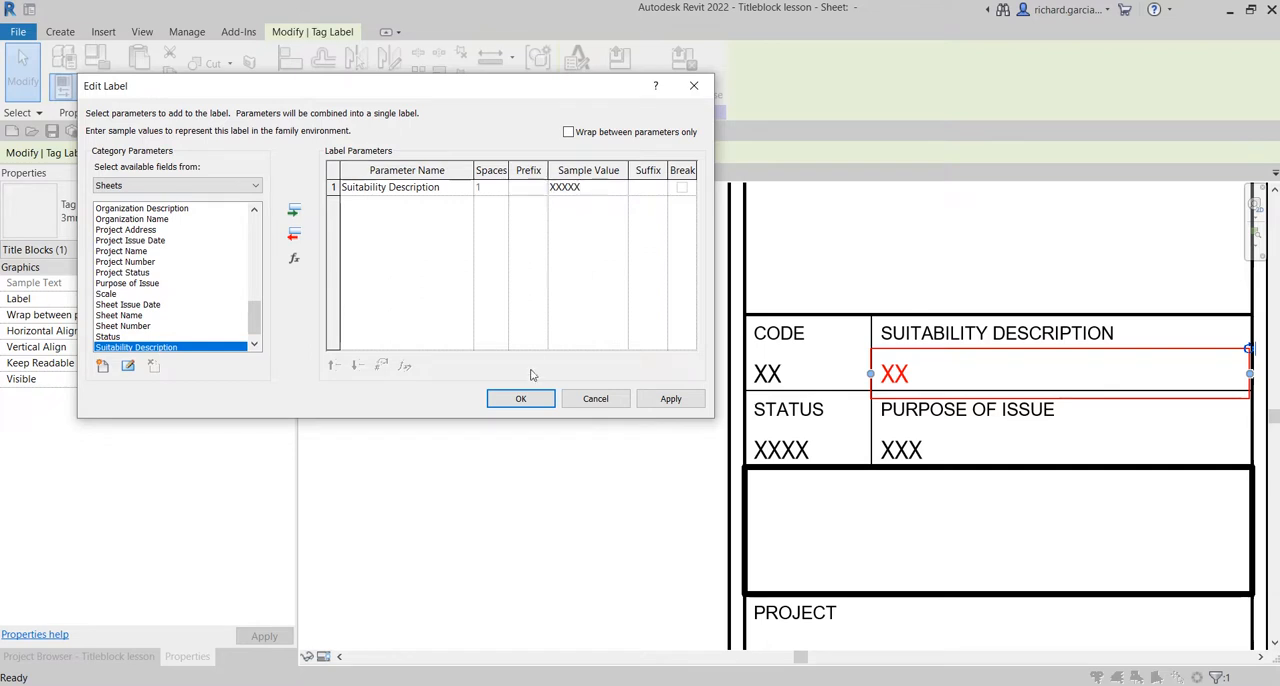
left_click(521, 398)
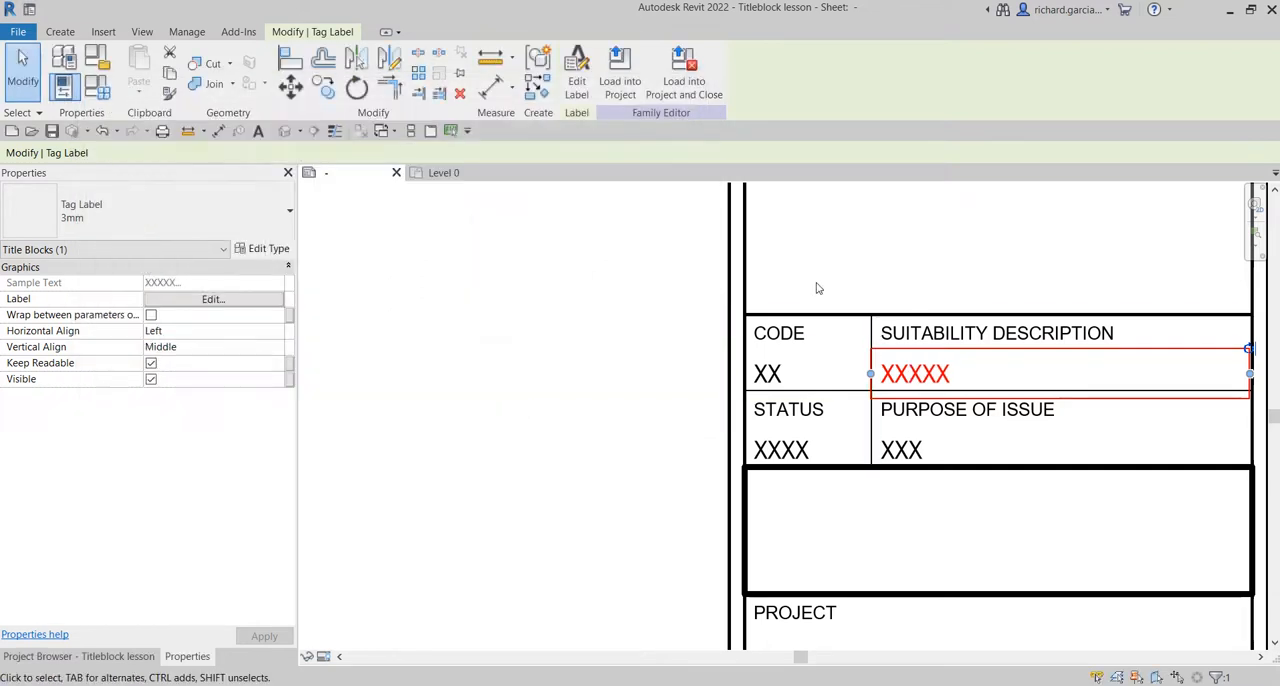
Deselect the label, check the four completed cells in the title block and save the family.
left_click(643, 289)
scroll(643, 289, "down", 4)
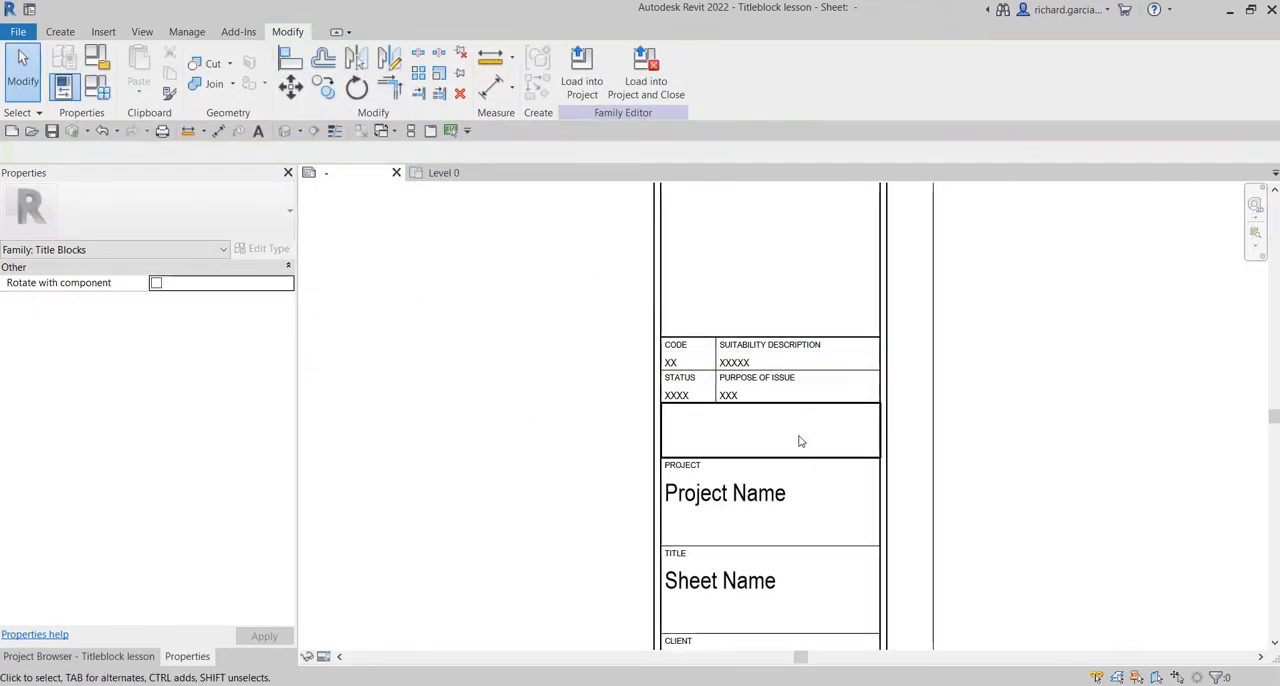
scroll(770, 403, "up", 3)
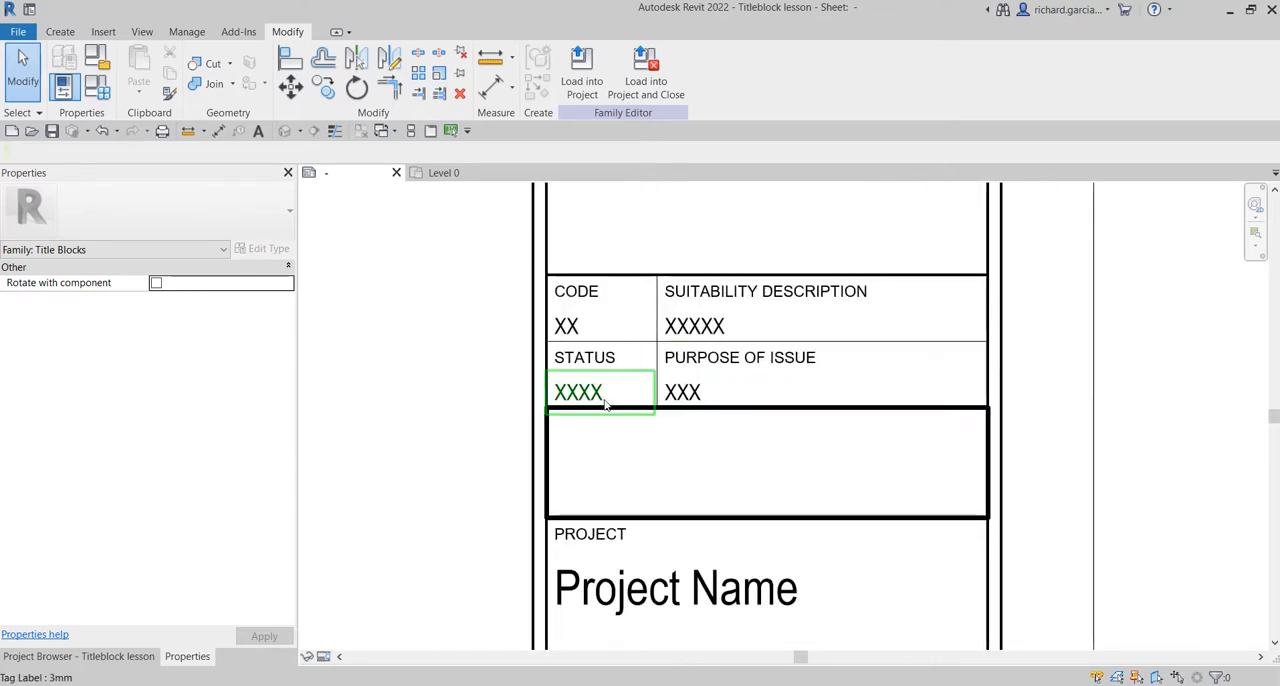
scroll(595, 410, "down", 3)
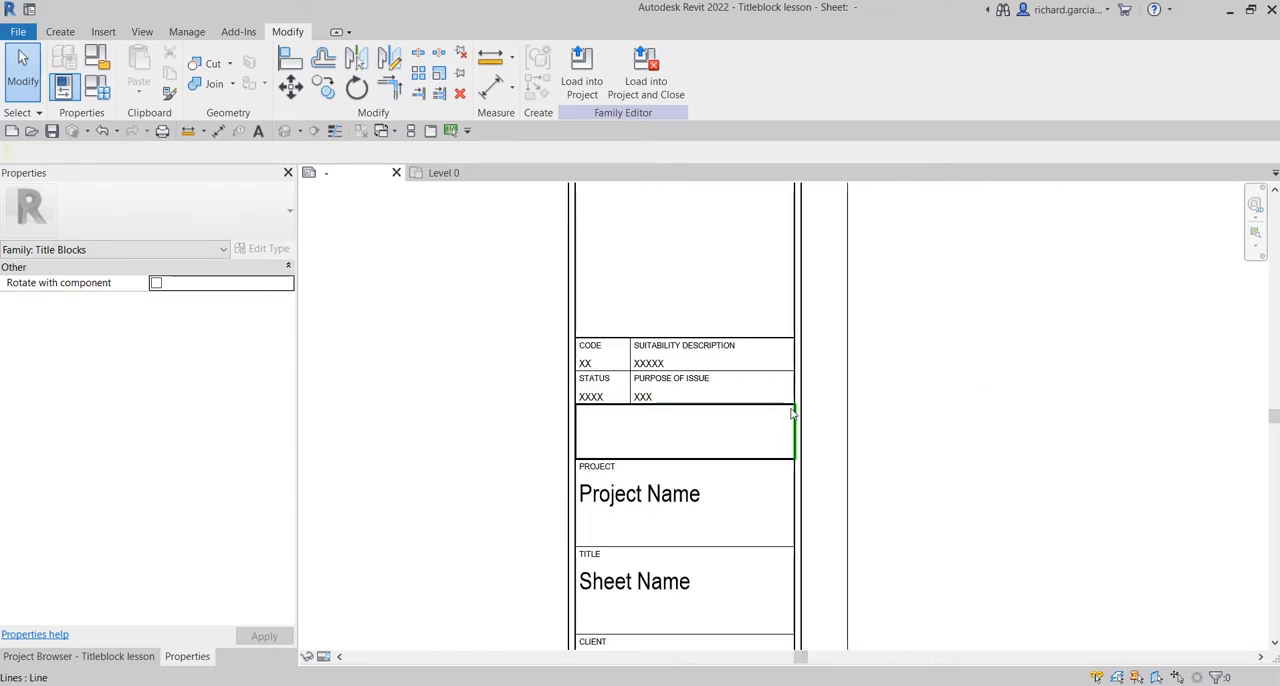
scroll(878, 427, "down", 3)
middle_click_drag(893, 420, 974, 440)
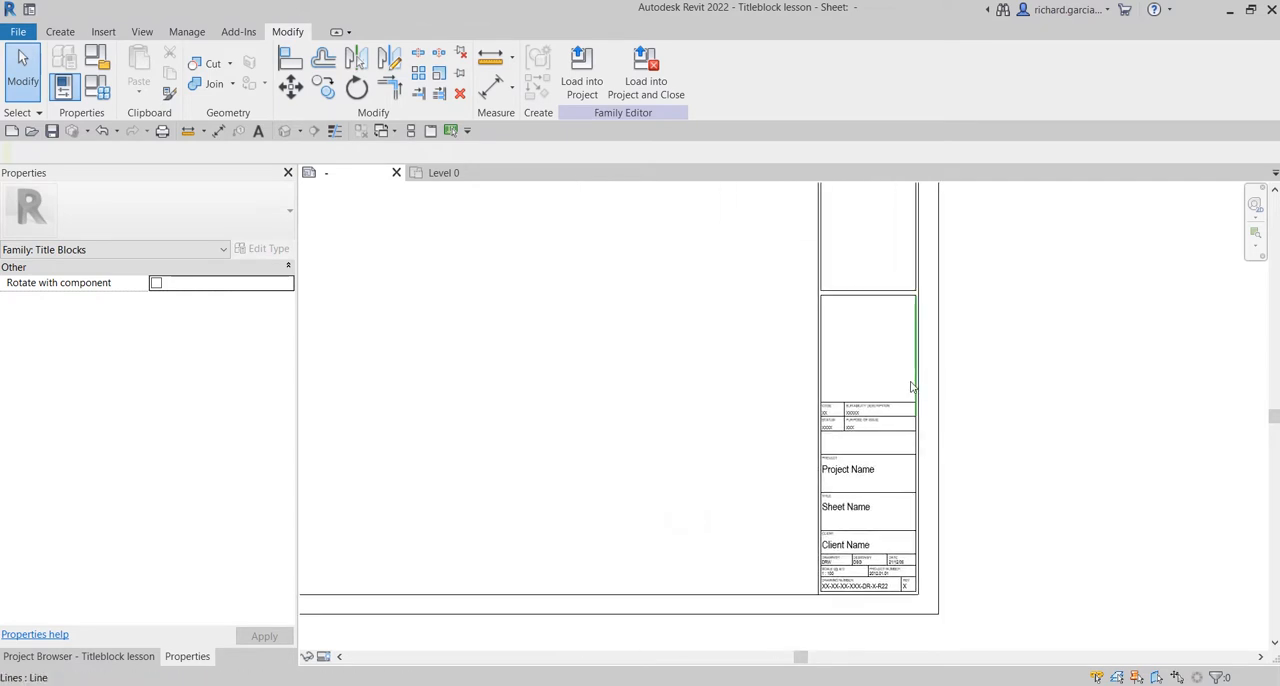
scroll(860, 427, "up", 5)
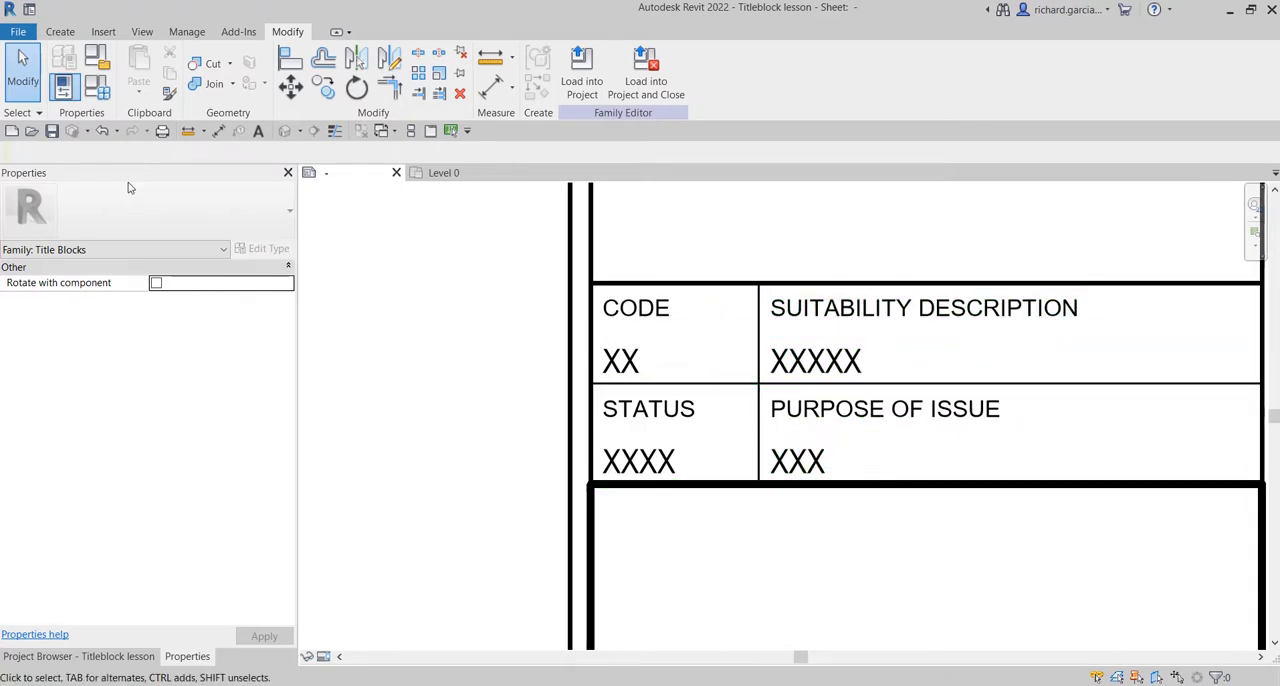
left_click(52, 132)
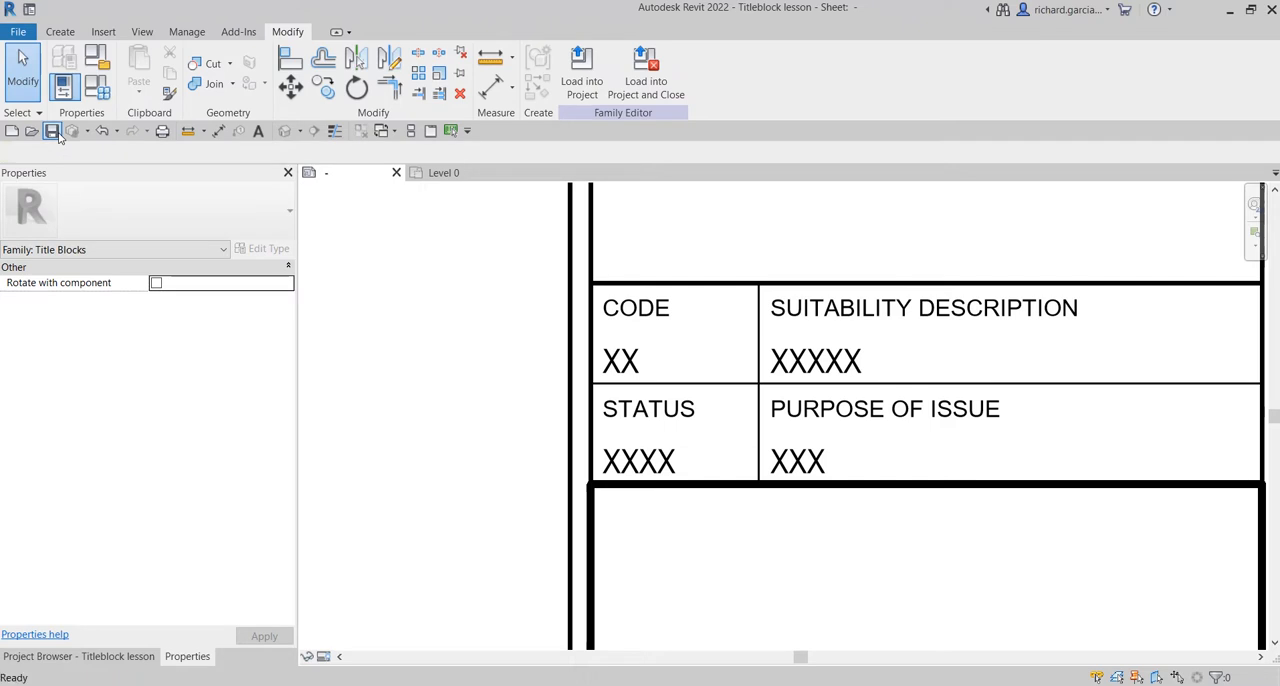
Load the title block family into the open project and dismiss the warning.
scroll(726, 391, "down", 8)
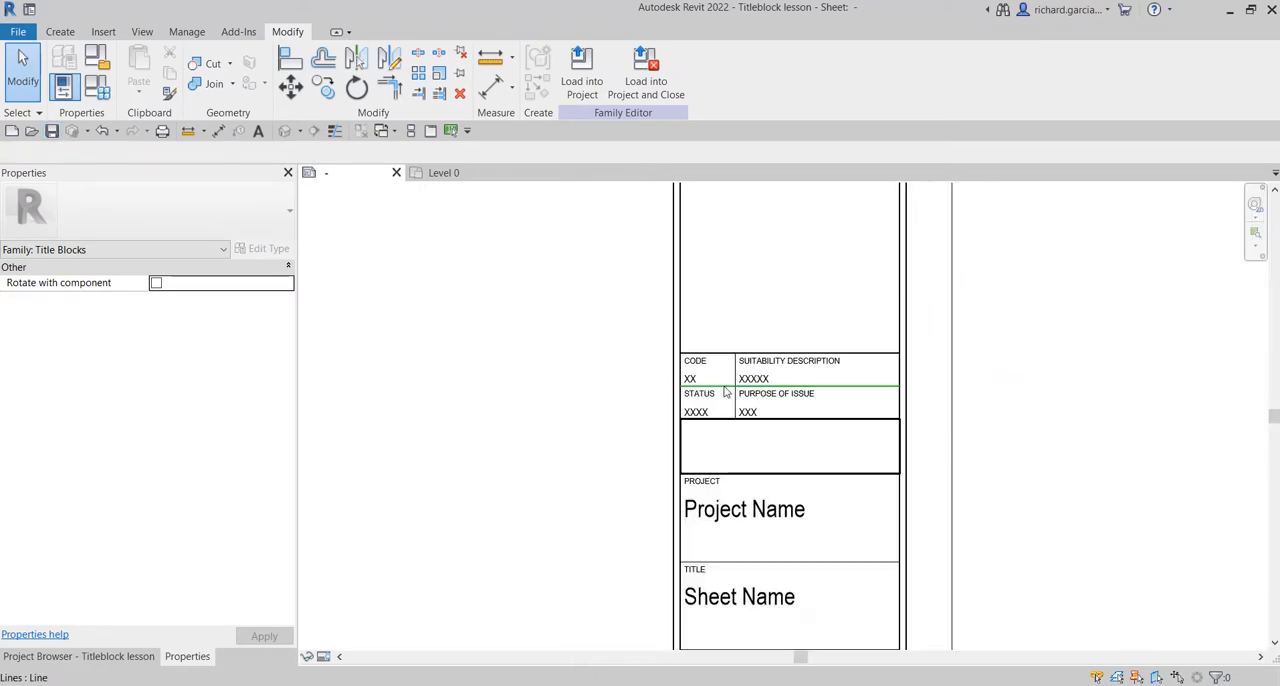
key("z")
key("f")
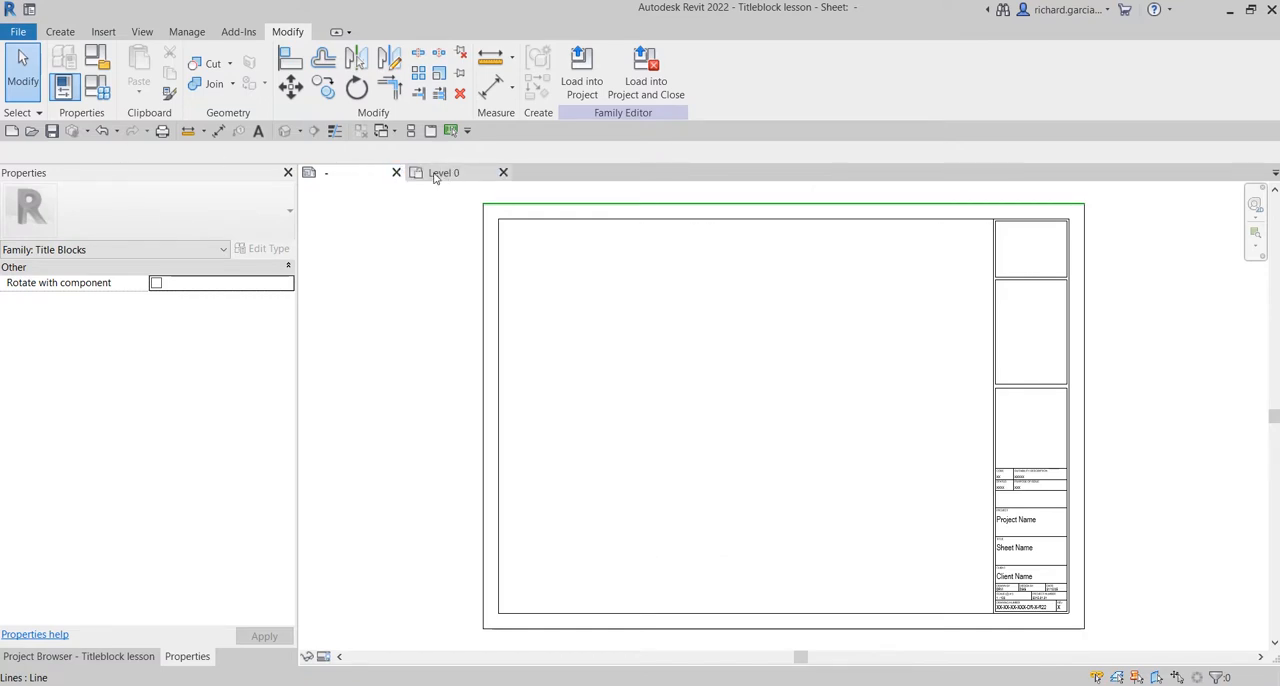
key("ctrl")
key("ctrl")
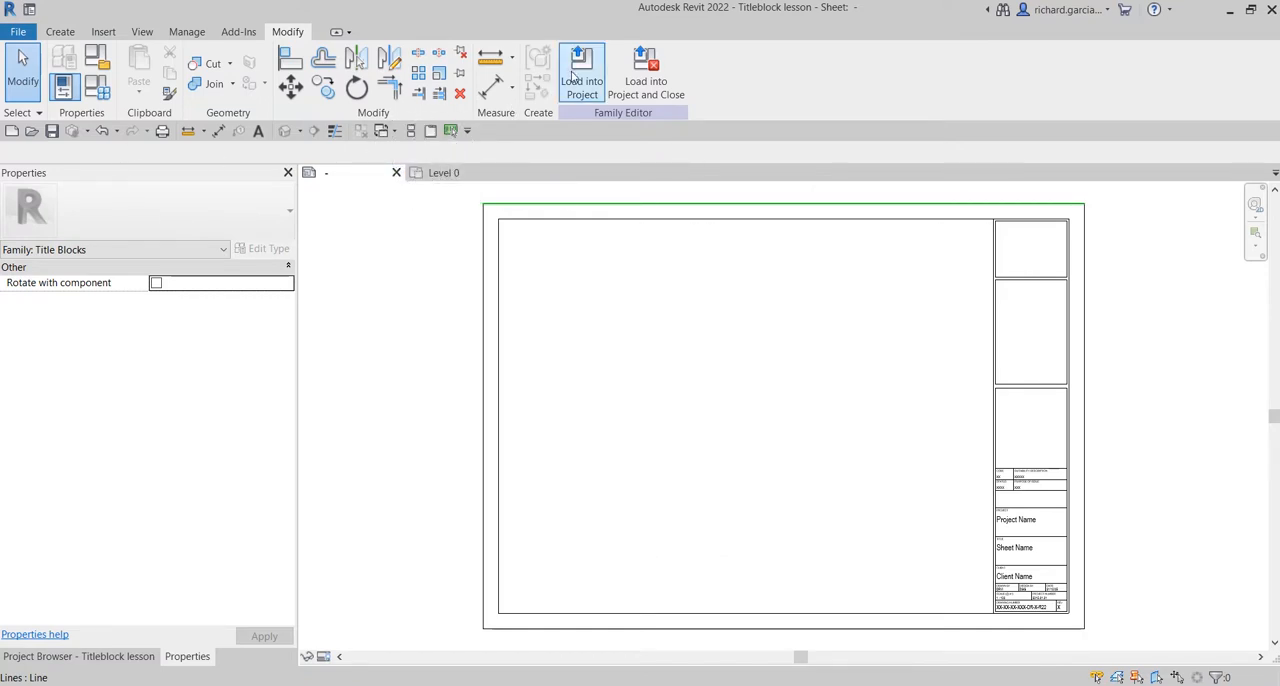
key("ctrl")
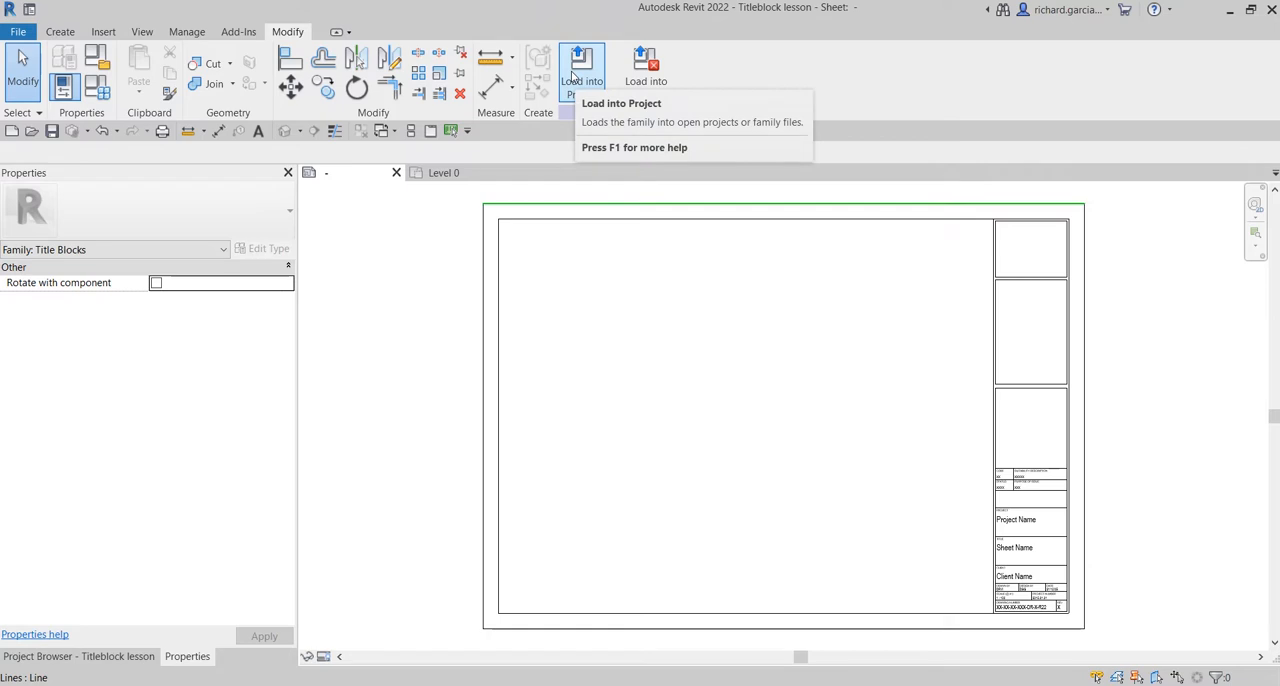
left_click(575, 78)
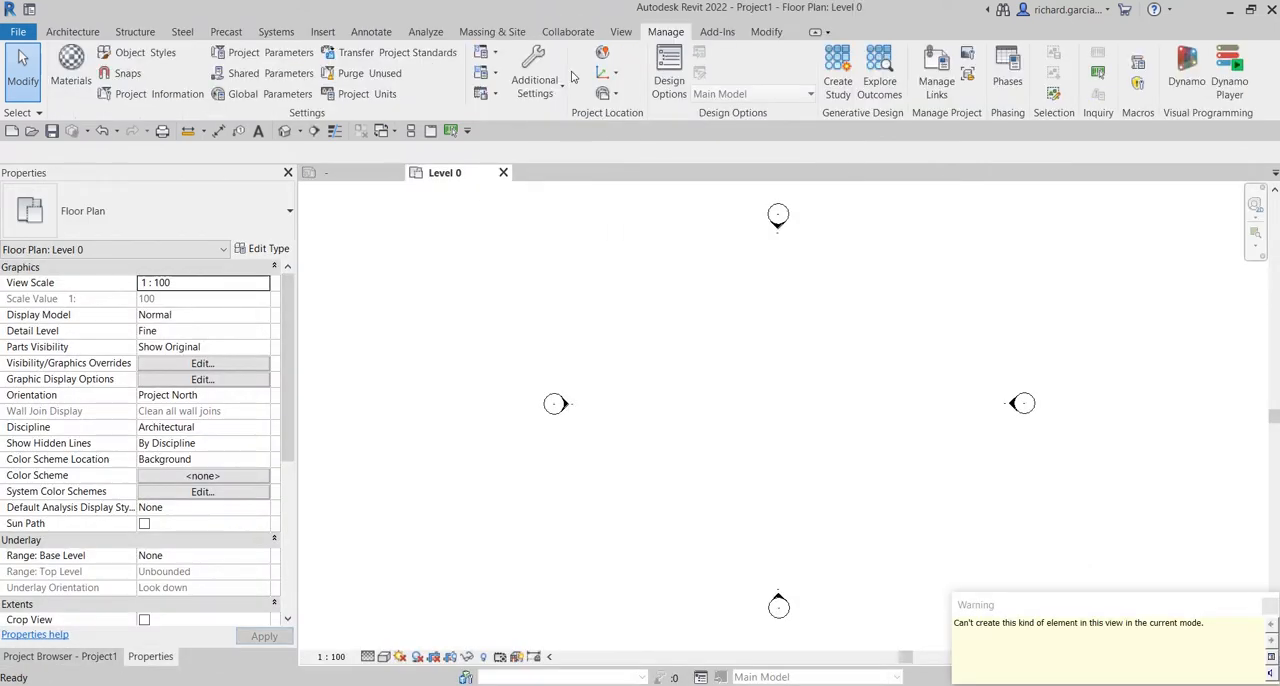
left_click_drag(1099, 595, 667, 409)
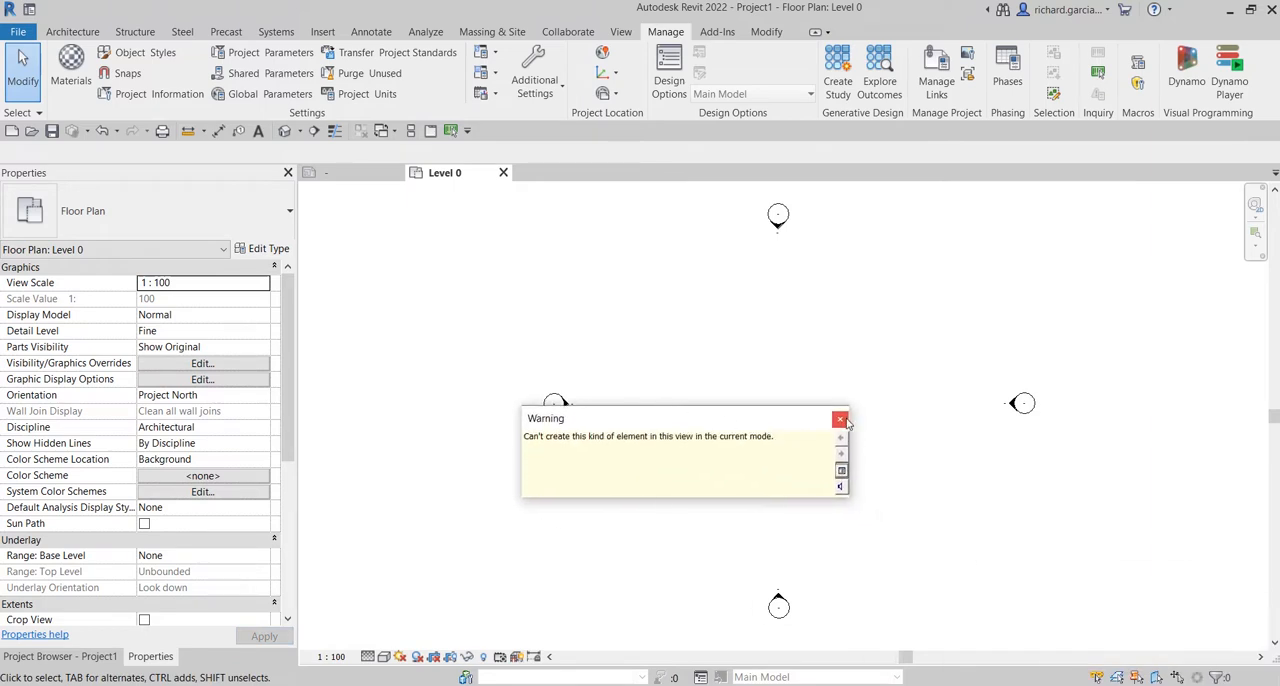
left_click(845, 418)
Create a new sheet in the project using the Titleblock lesson : Standard title block.
left_click(90, 658)
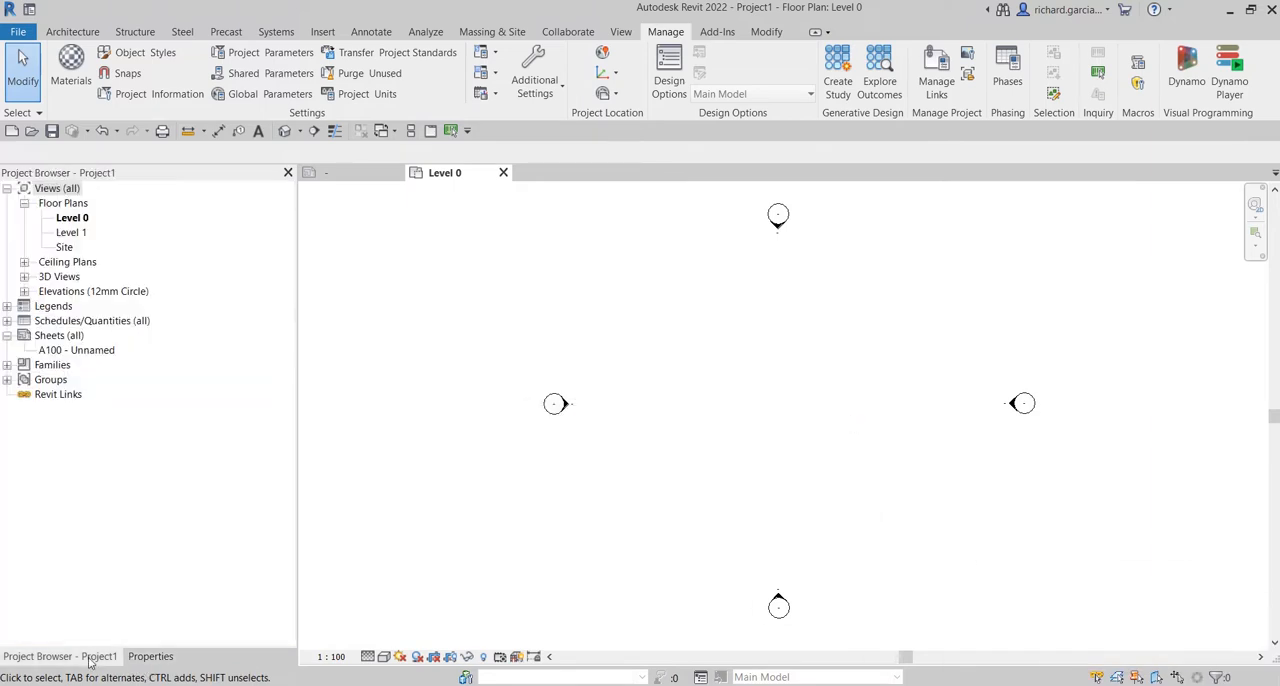
left_click(64, 338)
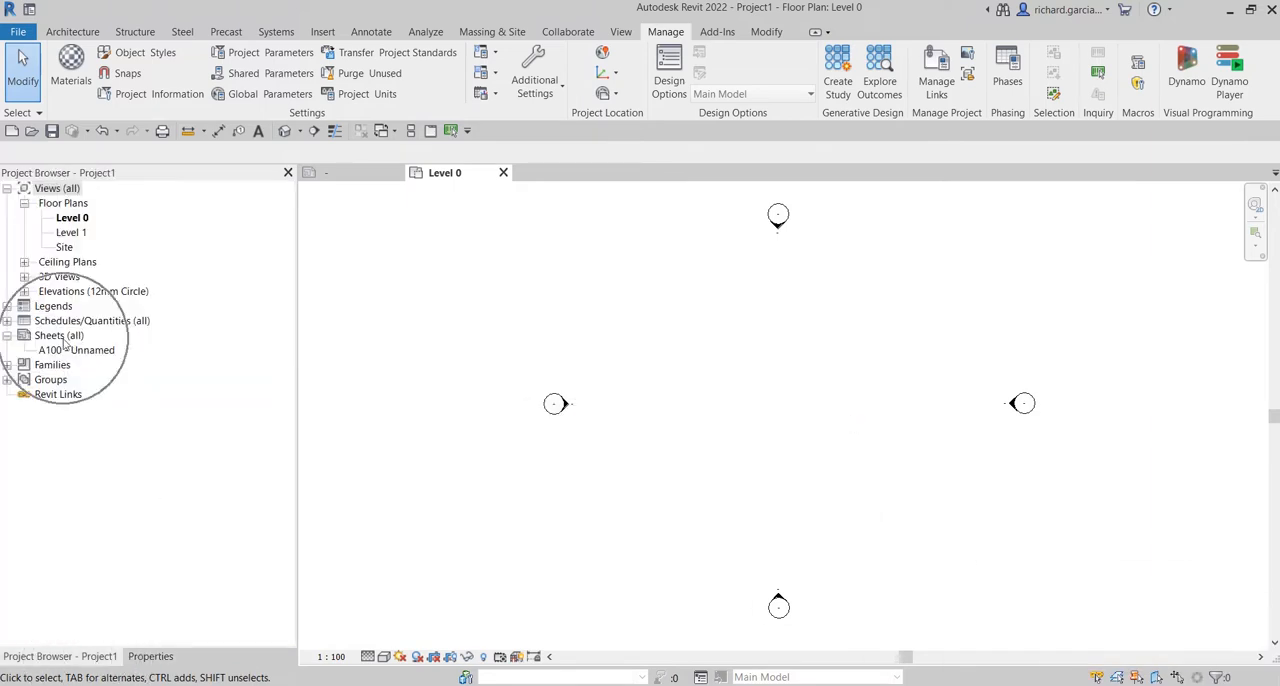
right_click(63, 339)
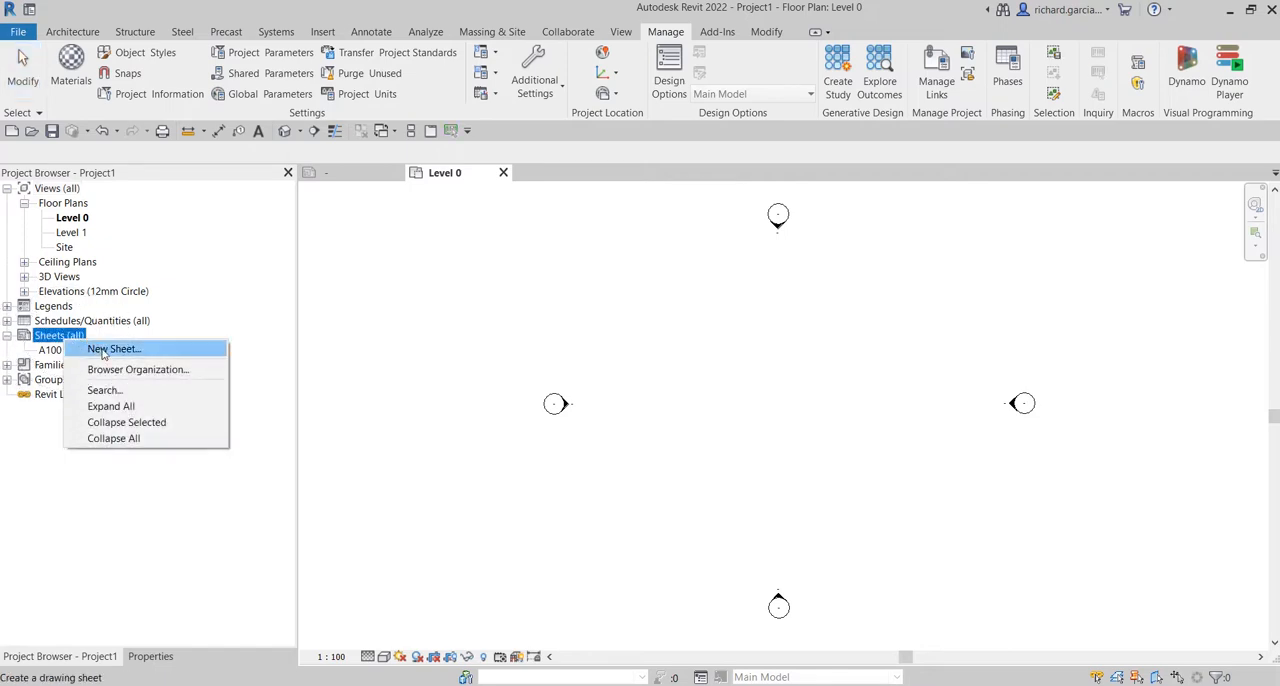
left_click(106, 349)
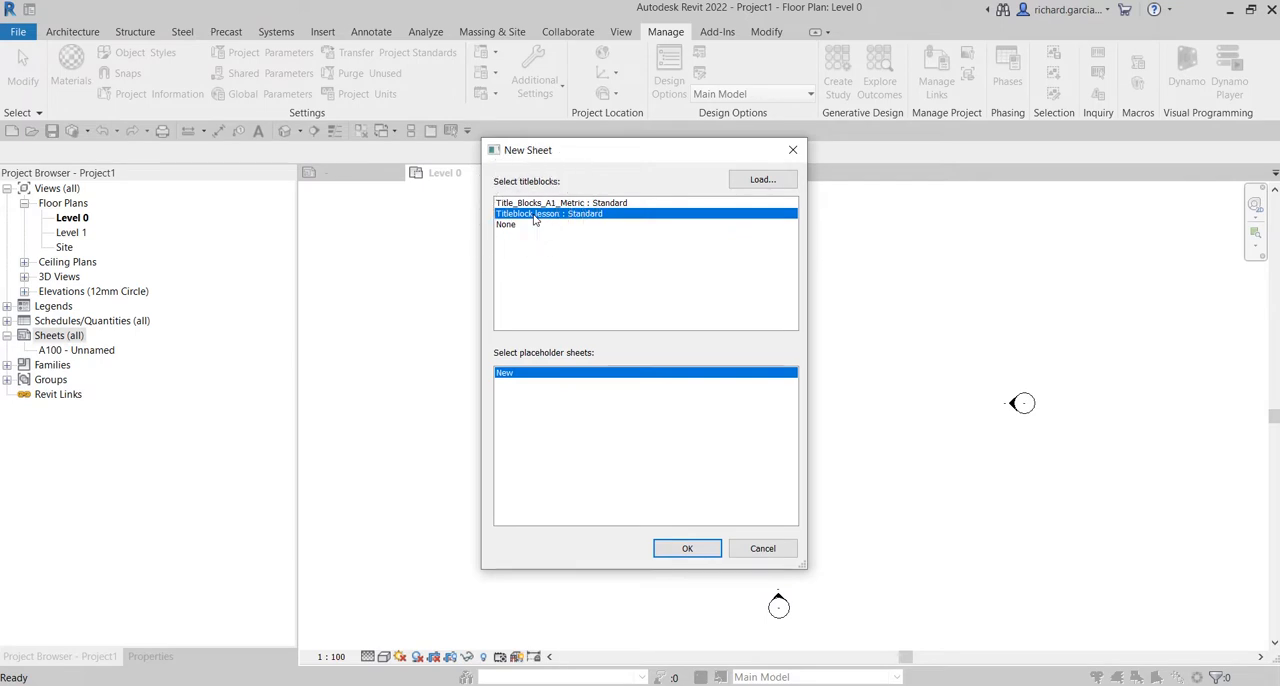
left_click(676, 551)
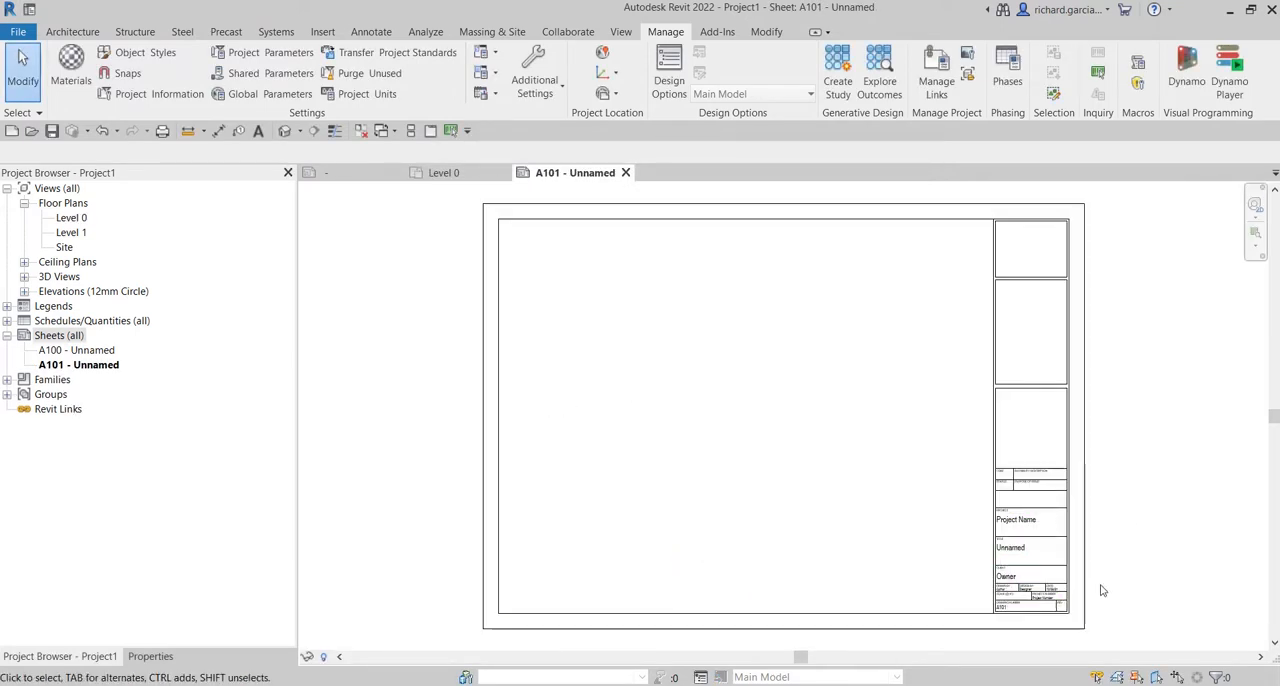
Examine the Code, Suitability Description, Status and Purpose of Issue cells on sheet A101 and select the title block.
scroll(1100, 589, "up", 5)
scroll(855, 405, "up", 4)
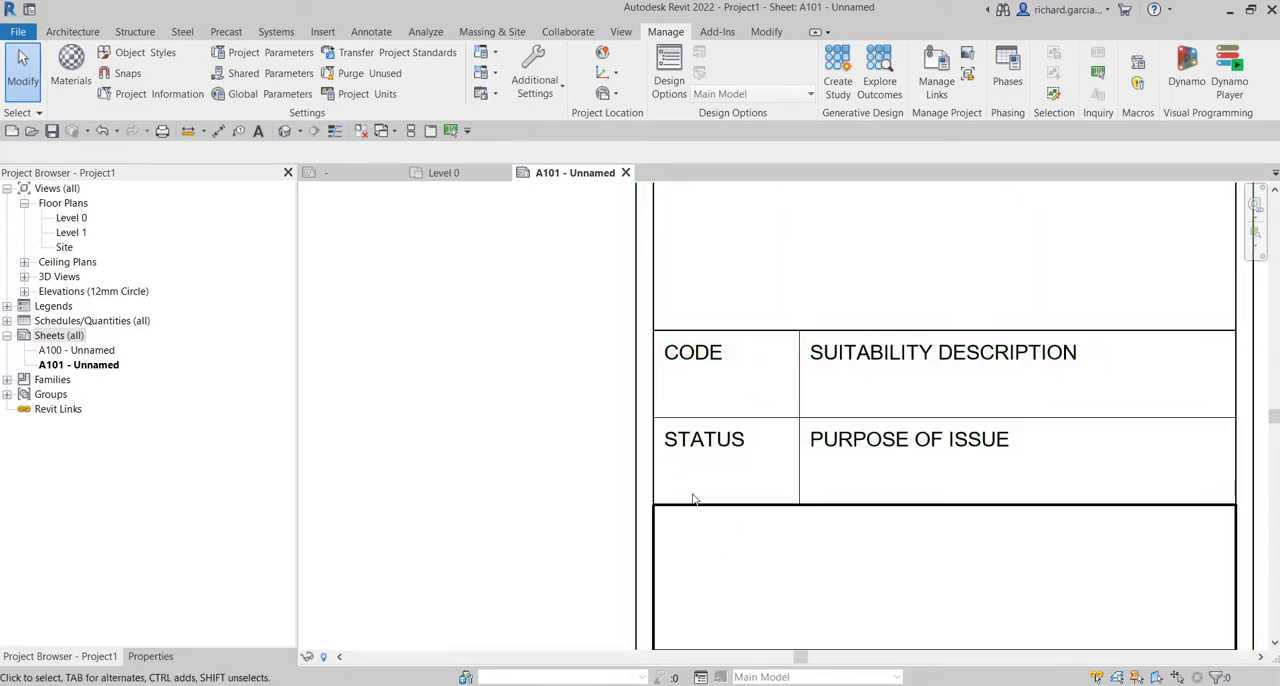
scroll(900, 460, "down", 3)
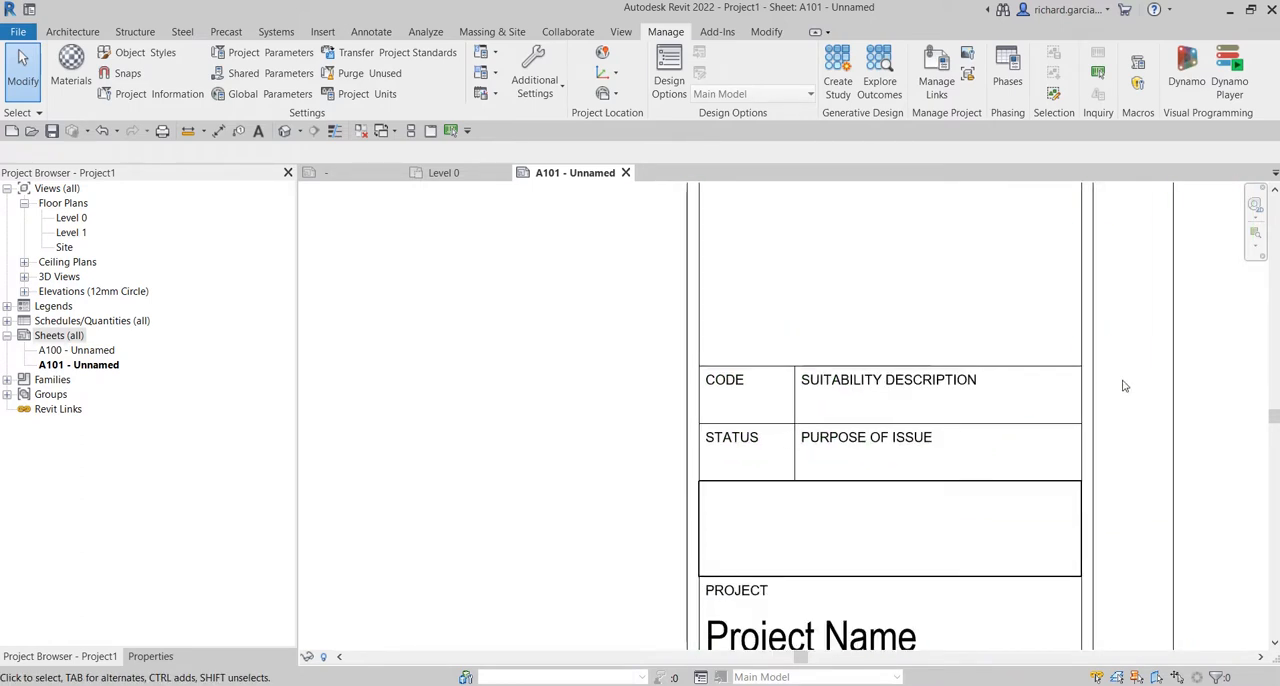
left_click(1080, 431)
scroll(910, 405, "down", 3)
middle_click_drag(1087, 491, 1040, 366)
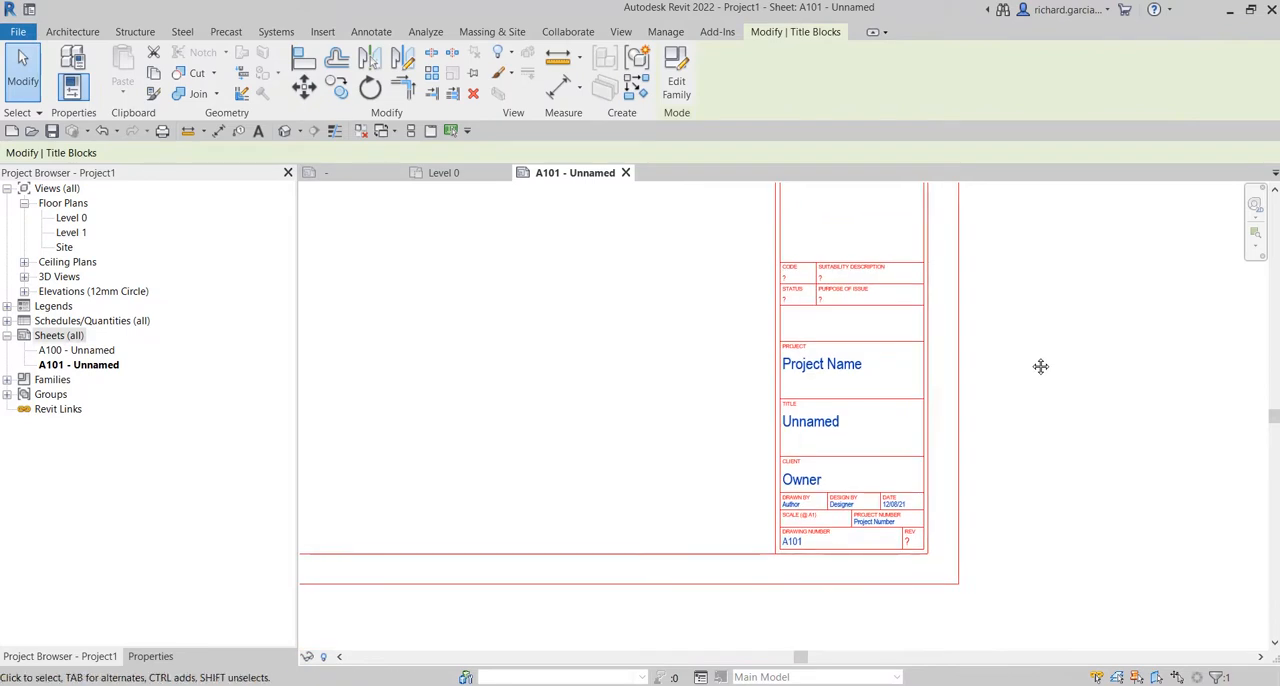
scroll(906, 449, "up", 2)
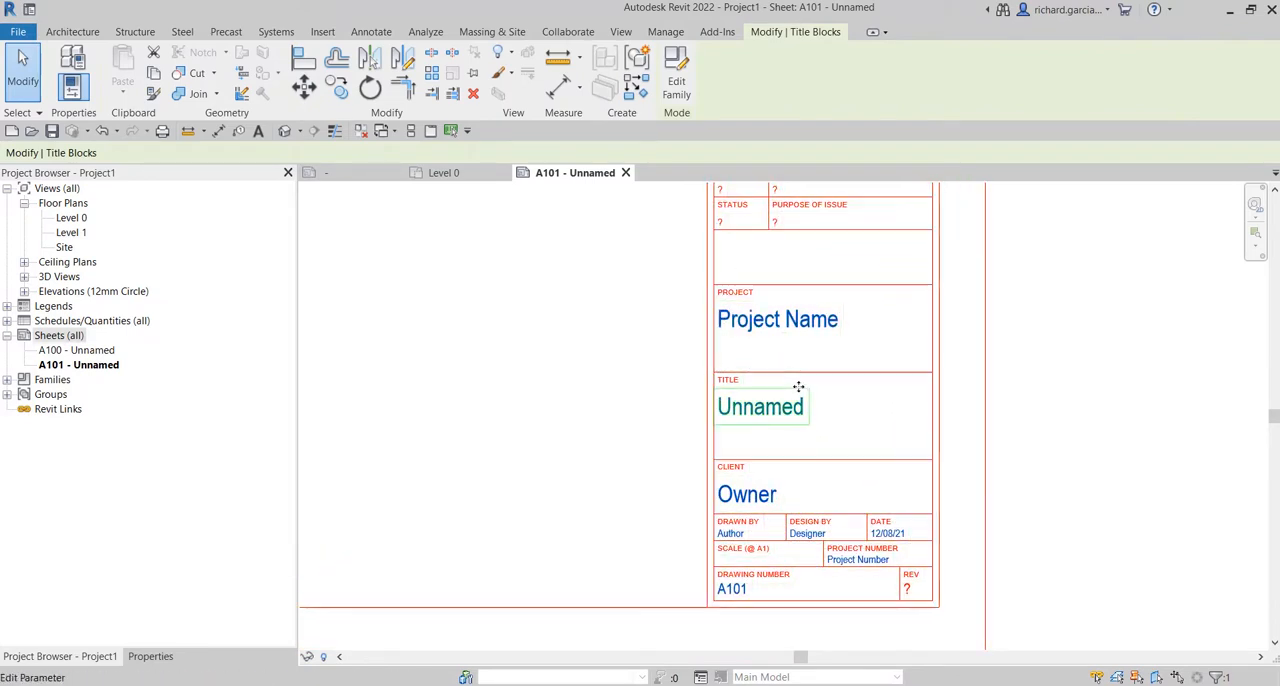
key("ctrl")
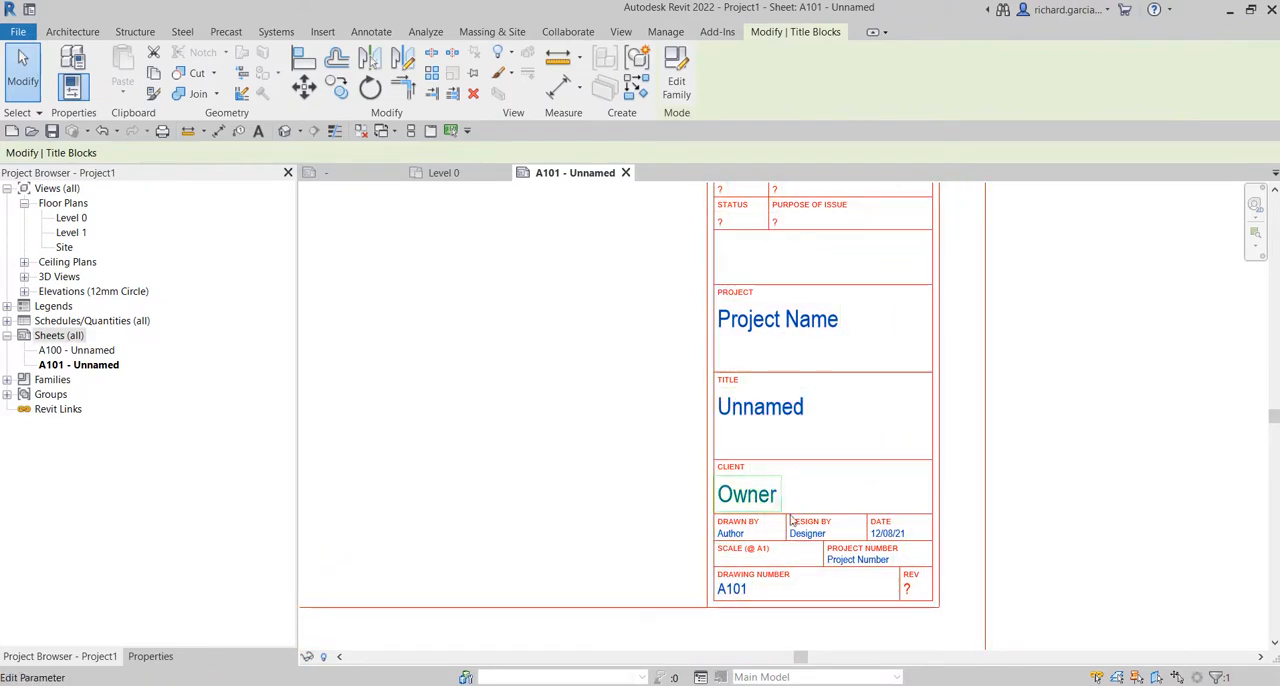
Check that the project name, sheet title and client labels in the title block can be edited in place.
scroll(737, 333, "up", 2)
left_click(776, 316)
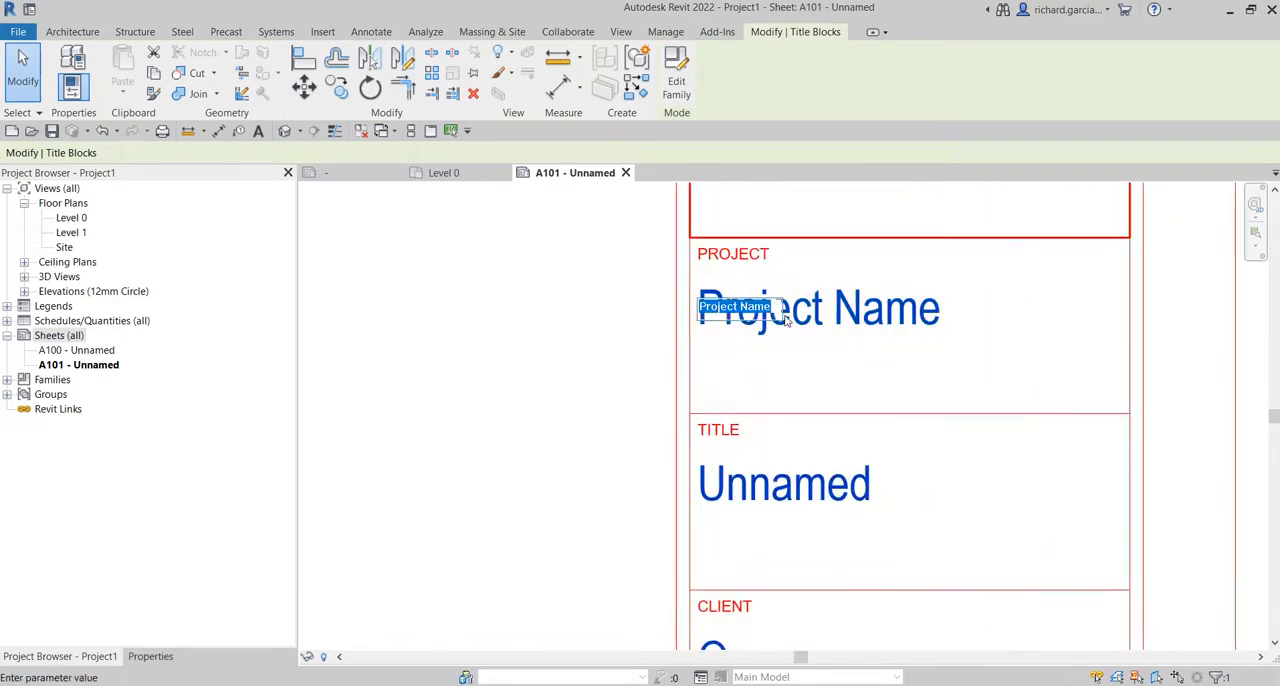
left_click(797, 495)
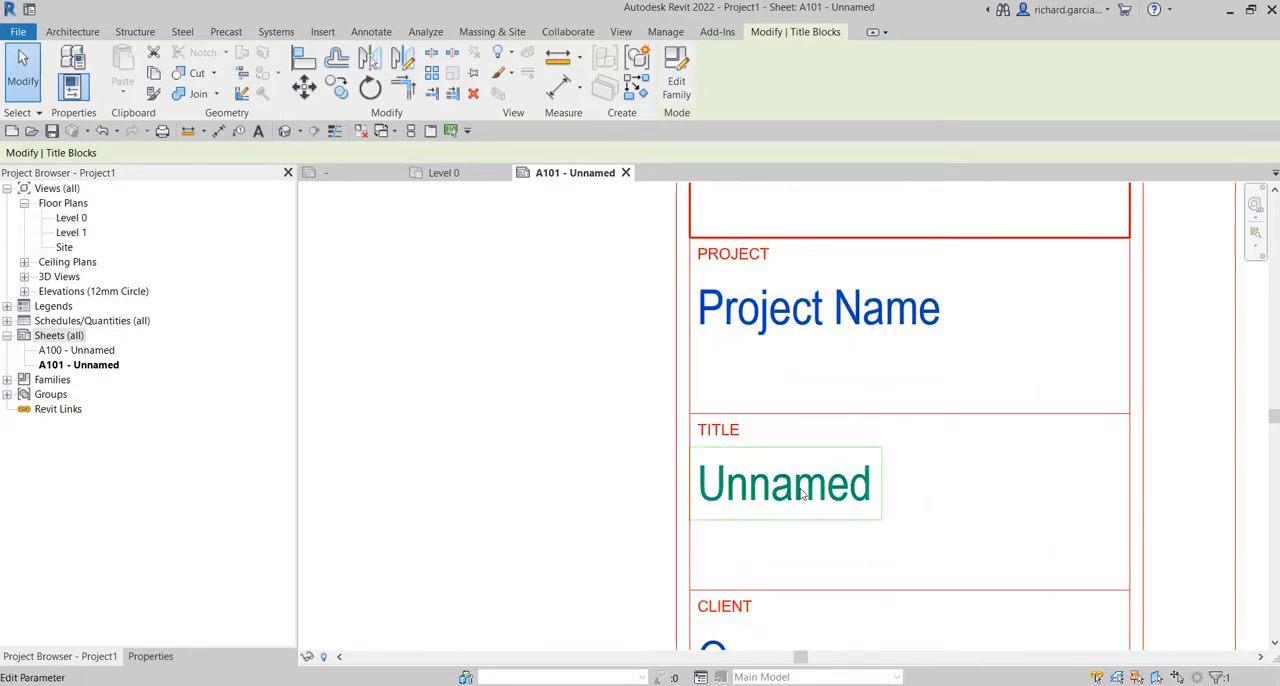
left_click(800, 495)
middle_click_drag(805, 500, 857, 349)
left_click(787, 449)
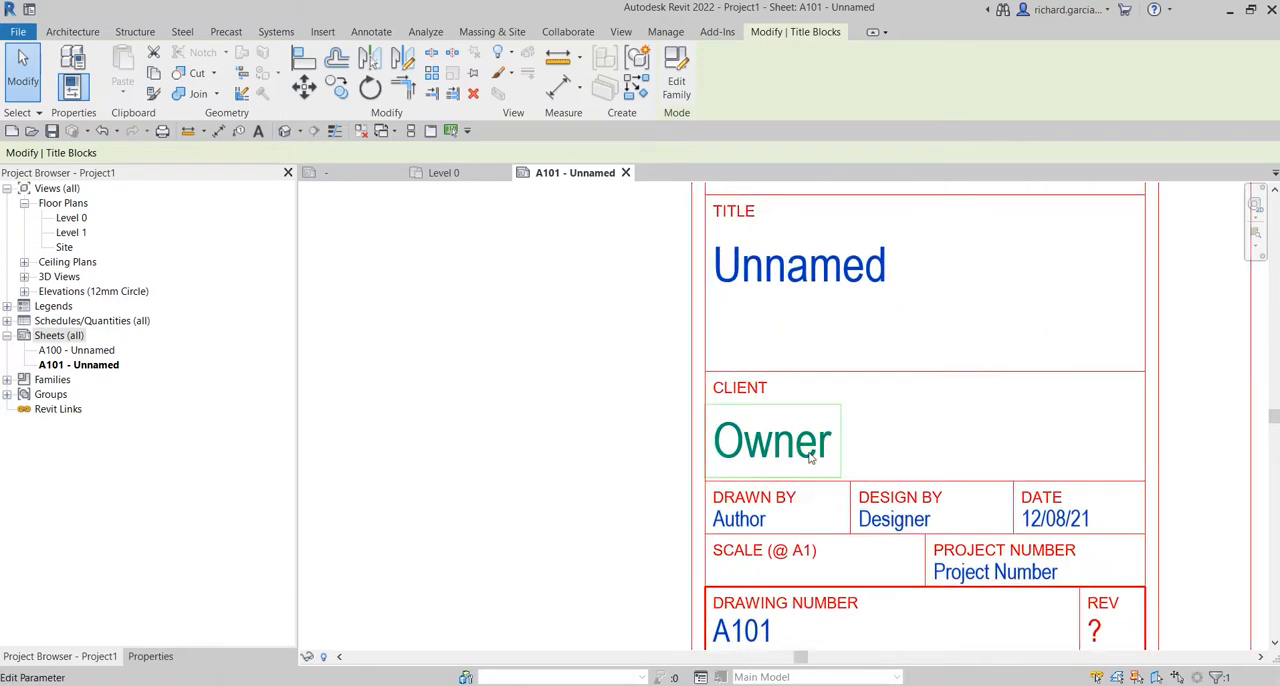
left_click(787, 449)
Check the Code, Status, Suitability Description and Purpose of Issue labels for editability, and deselect the title block.
scroll(655, 459, "down", 3)
middle_click_drag(834, 353, 829, 549)
scroll(722, 341, "up", 3)
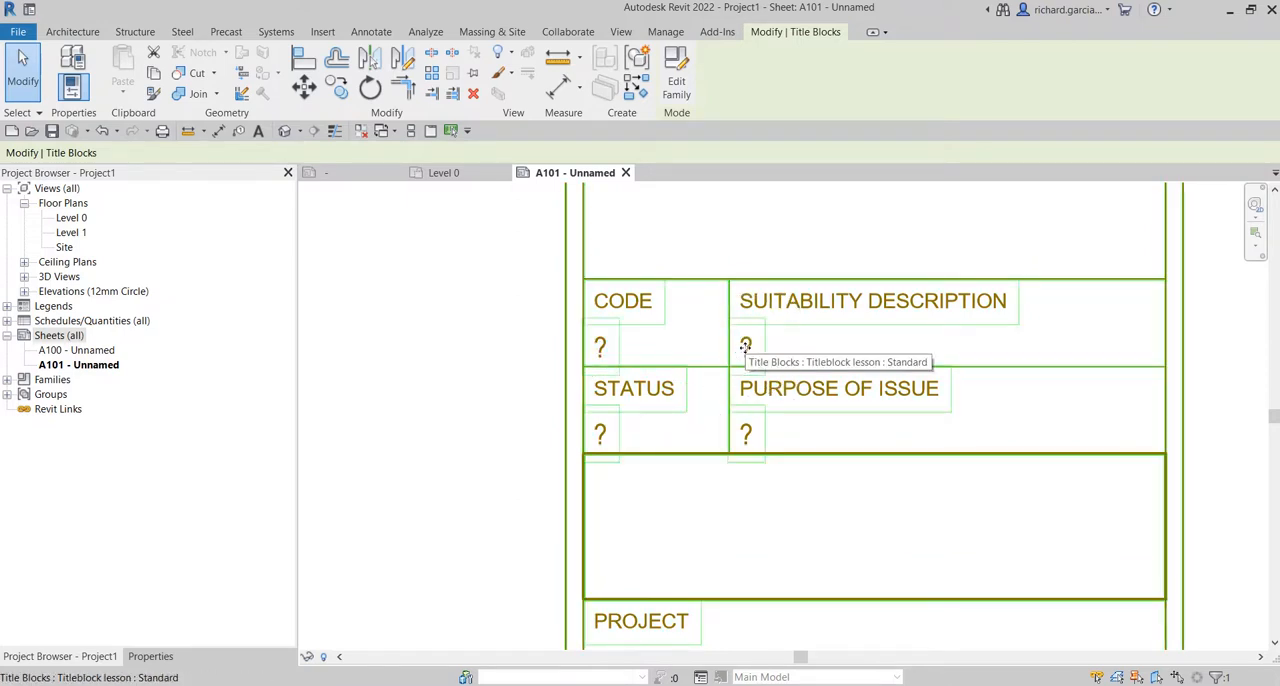
left_click(455, 458)
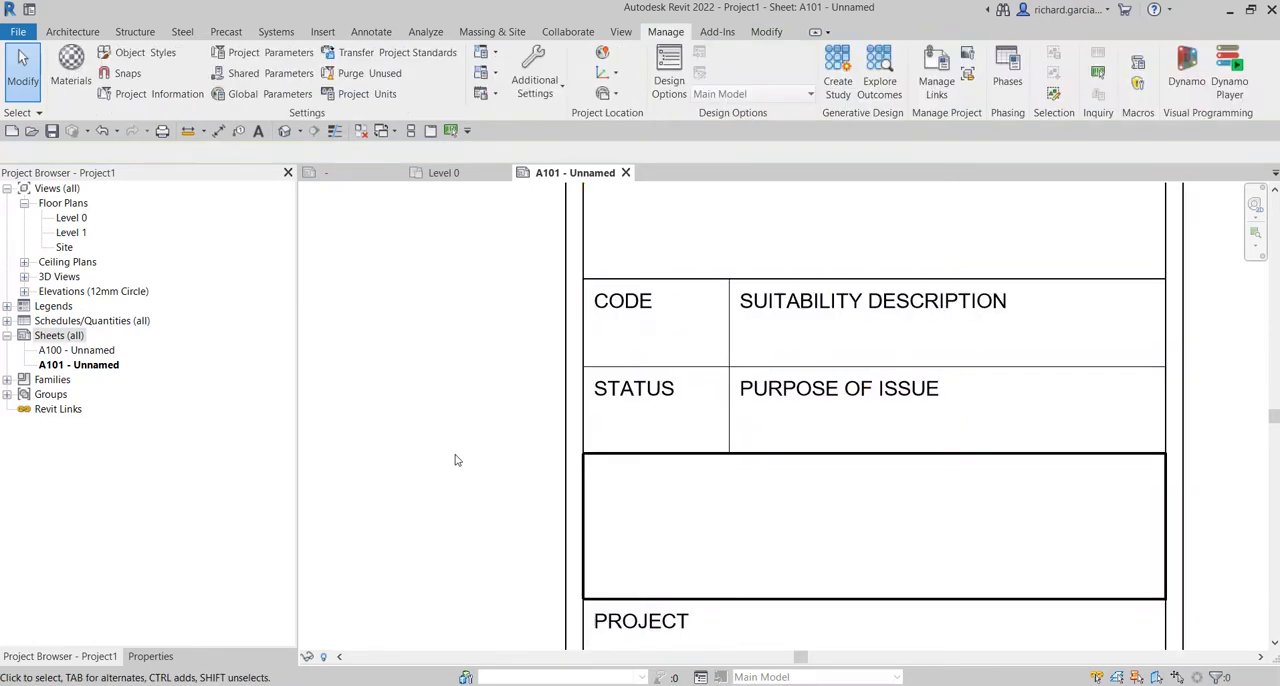
scroll(457, 455, "down", 2)
middle_click_drag(457, 453, 494, 461)
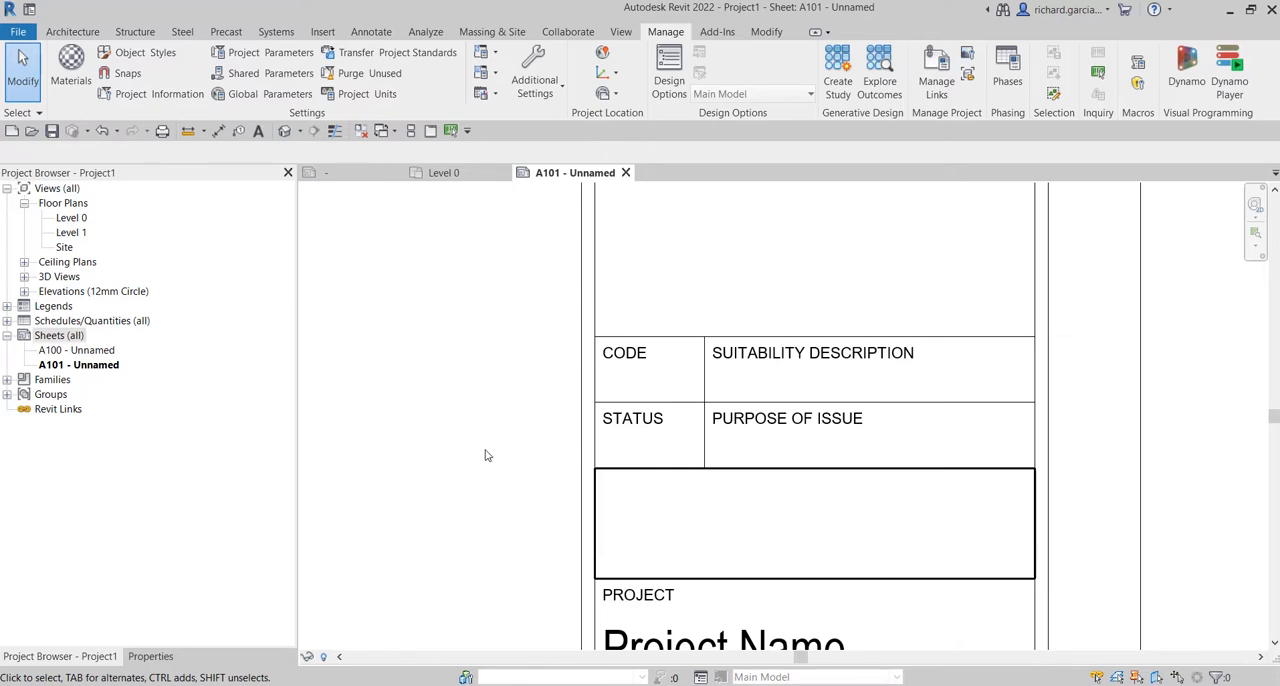
Review the shared parameters in the Titleblock group of the shared parameter file and close the dialog without changes.
left_click(669, 37)
left_click(273, 76)
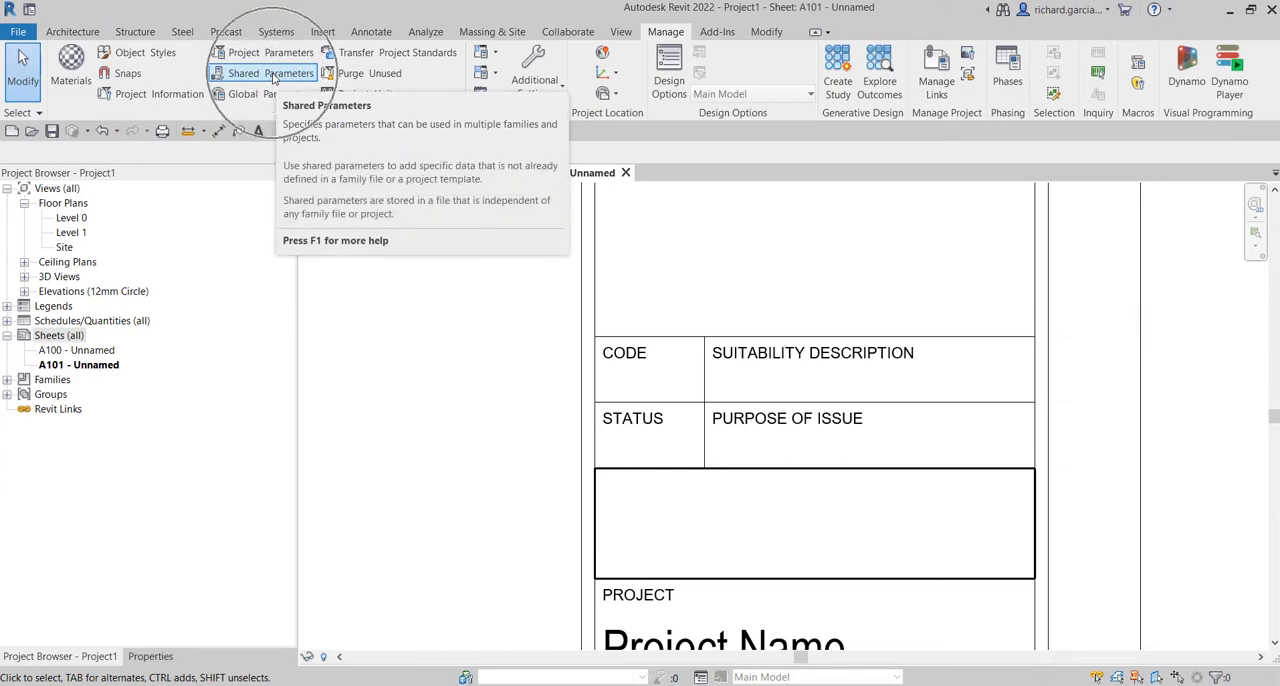
left_click(273, 76)
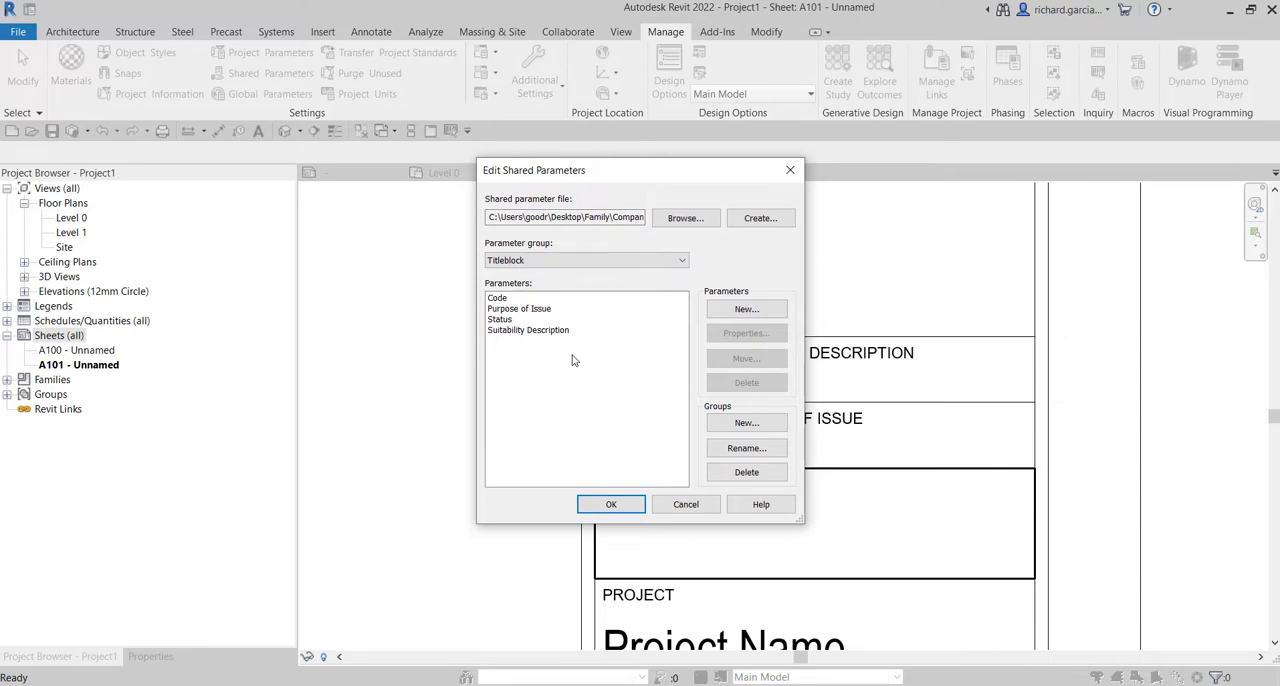
left_click(686, 505)
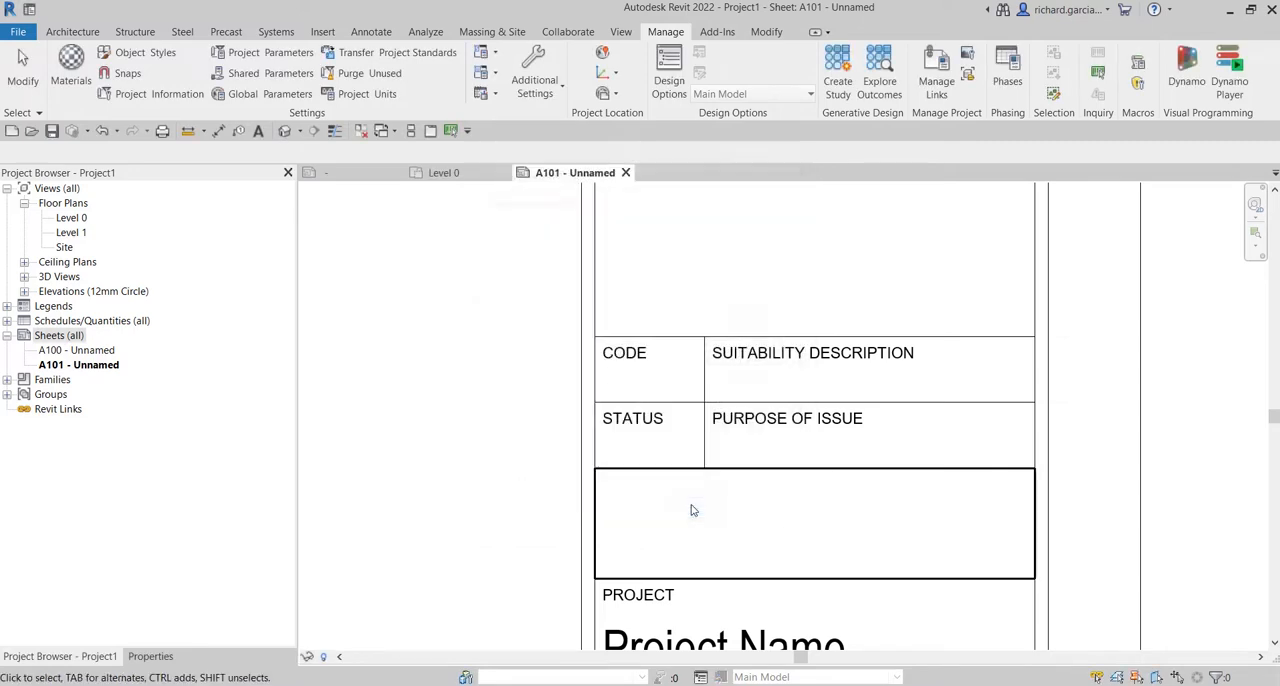
Add a project parameter based on the shared parameter Code from the Titleblock group.
left_click(262, 56)
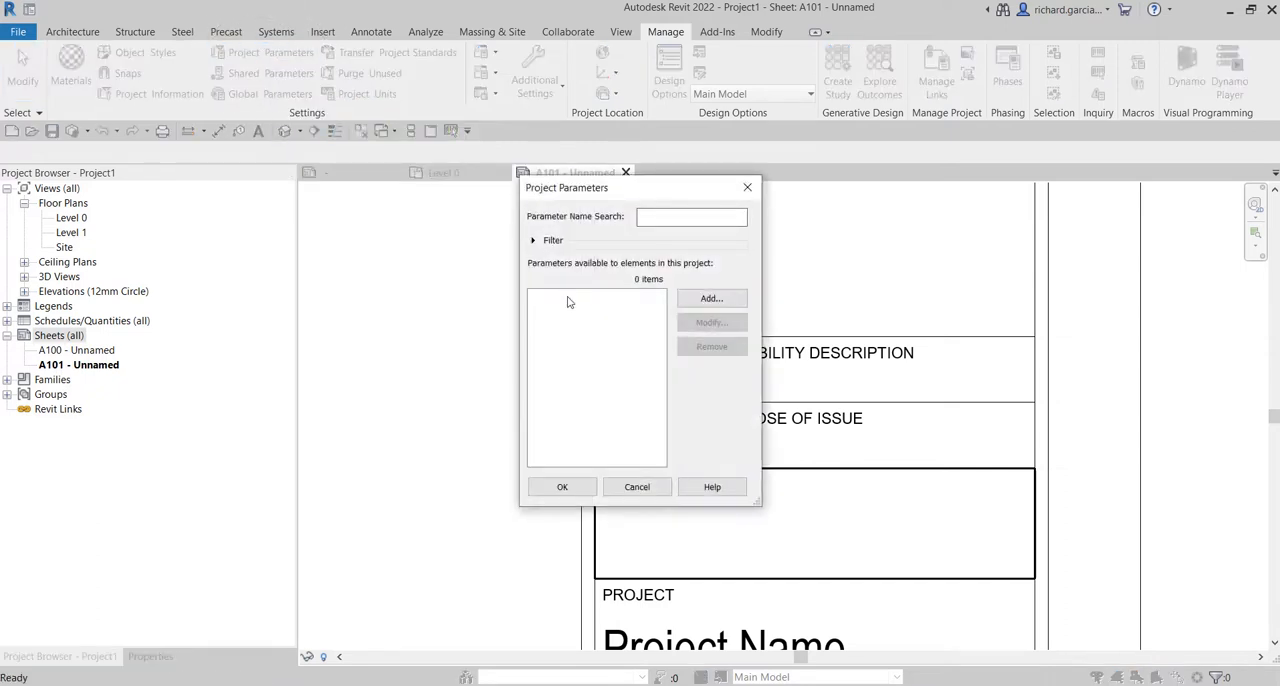
key("ctrl")
key("ctrl")
key("ctrl")
key("ctrl")
left_click(712, 299)
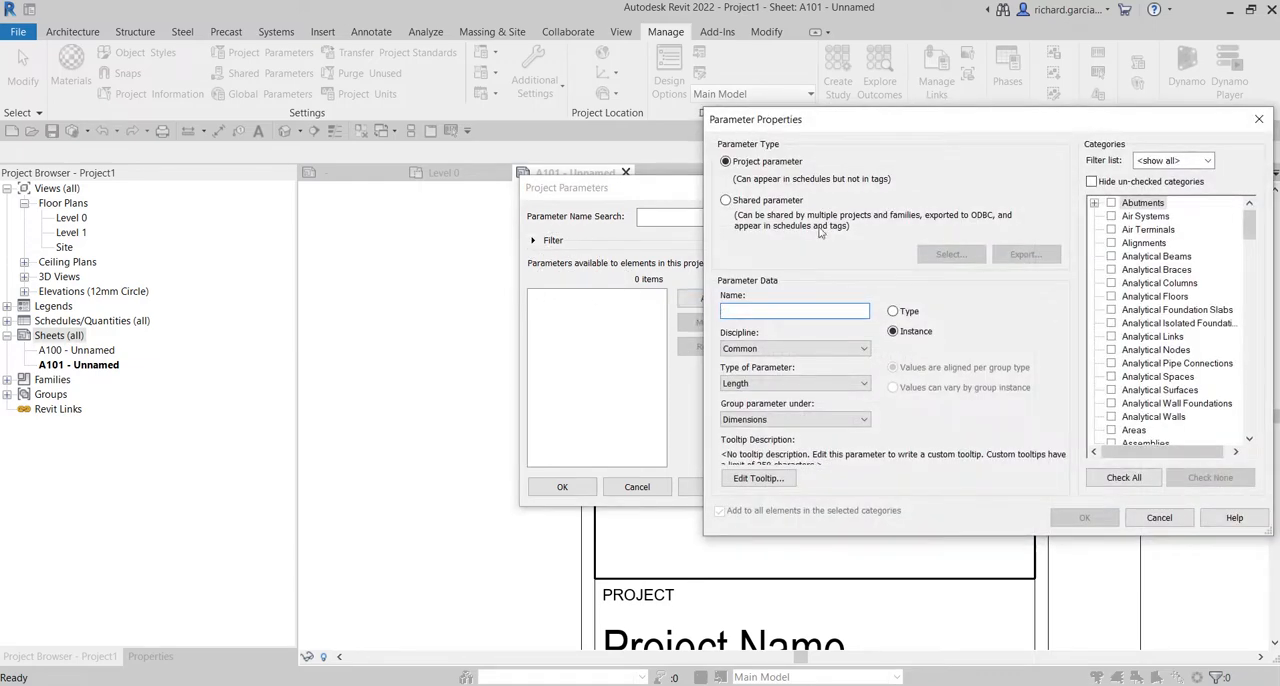
left_click_drag(883, 124, 672, 122)
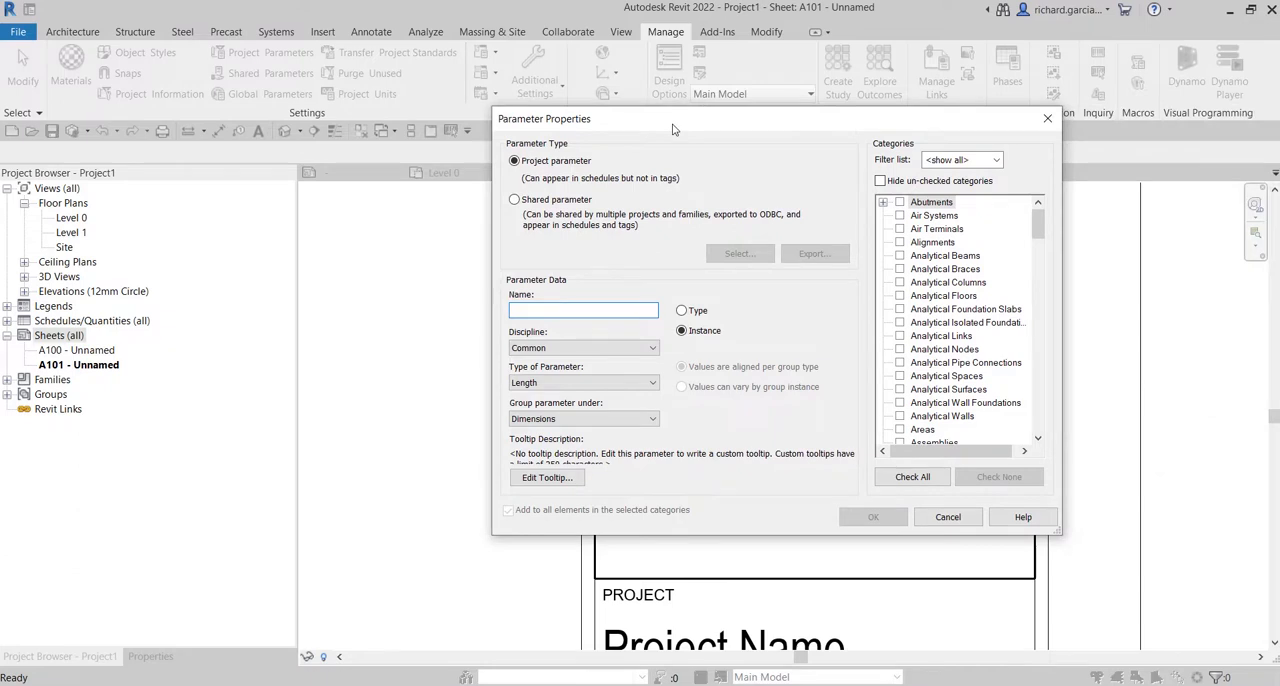
left_click(514, 200)
key("ctrl")
key("ctrl")
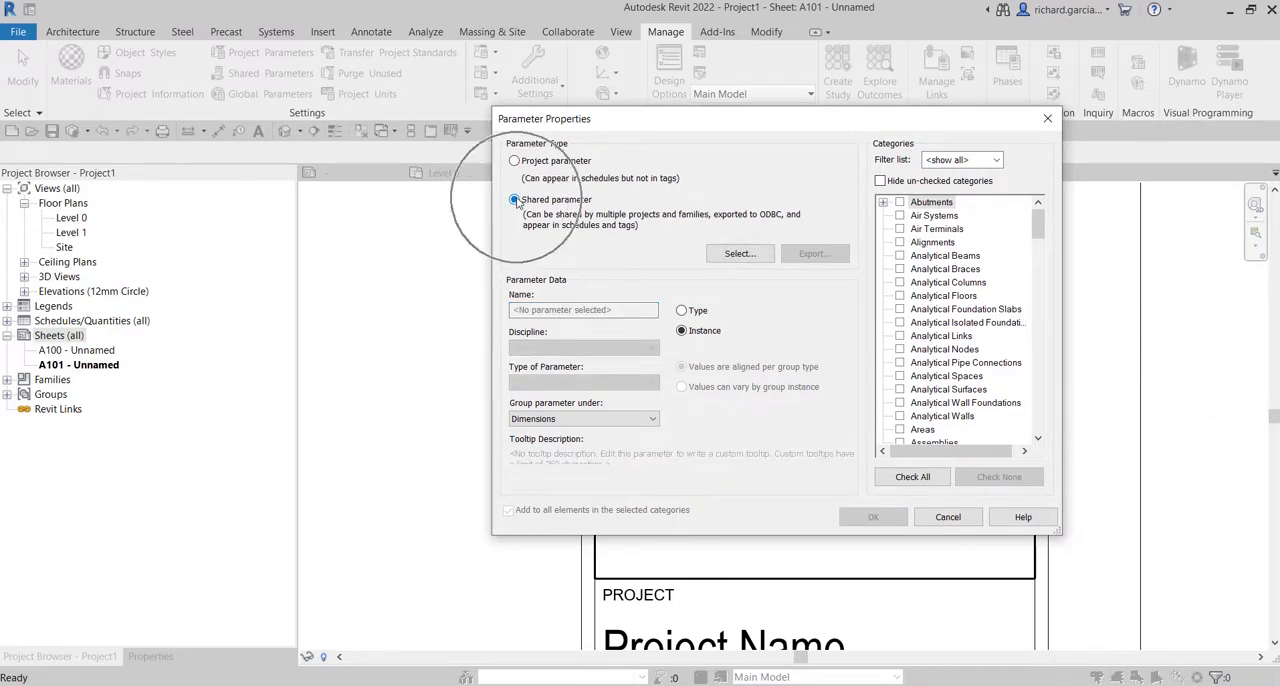
key("ctrl")
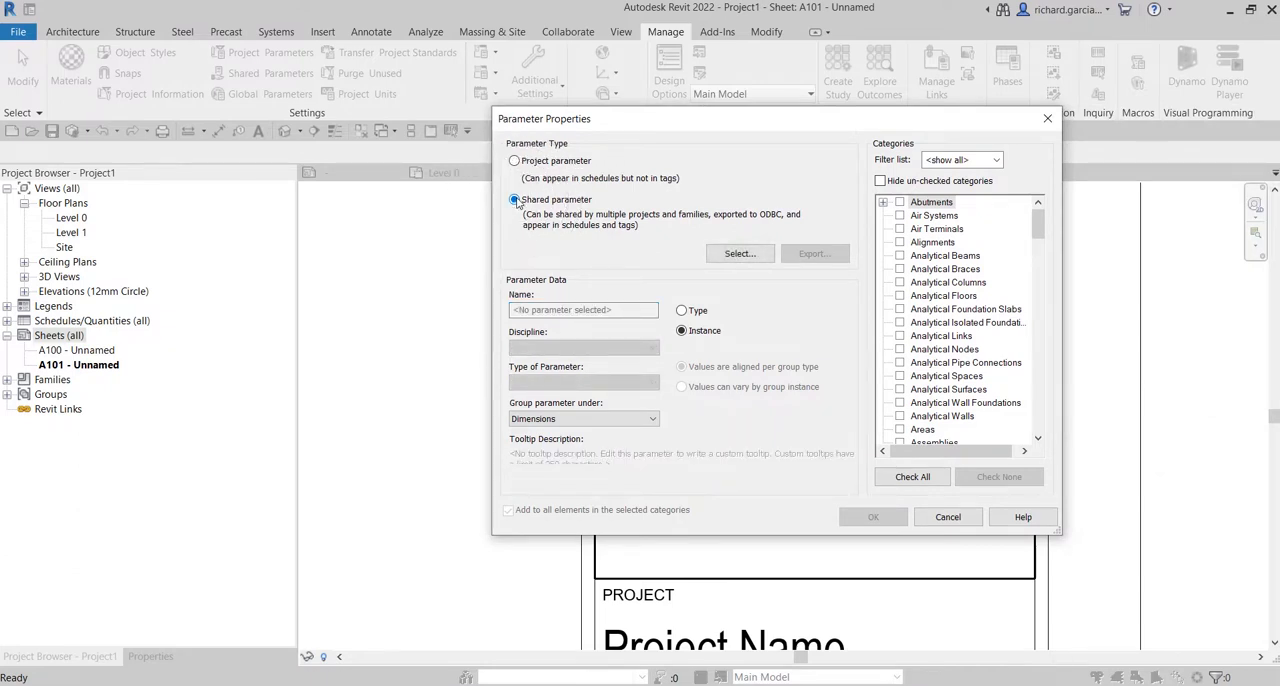
key("ctrl")
left_click(741, 255)
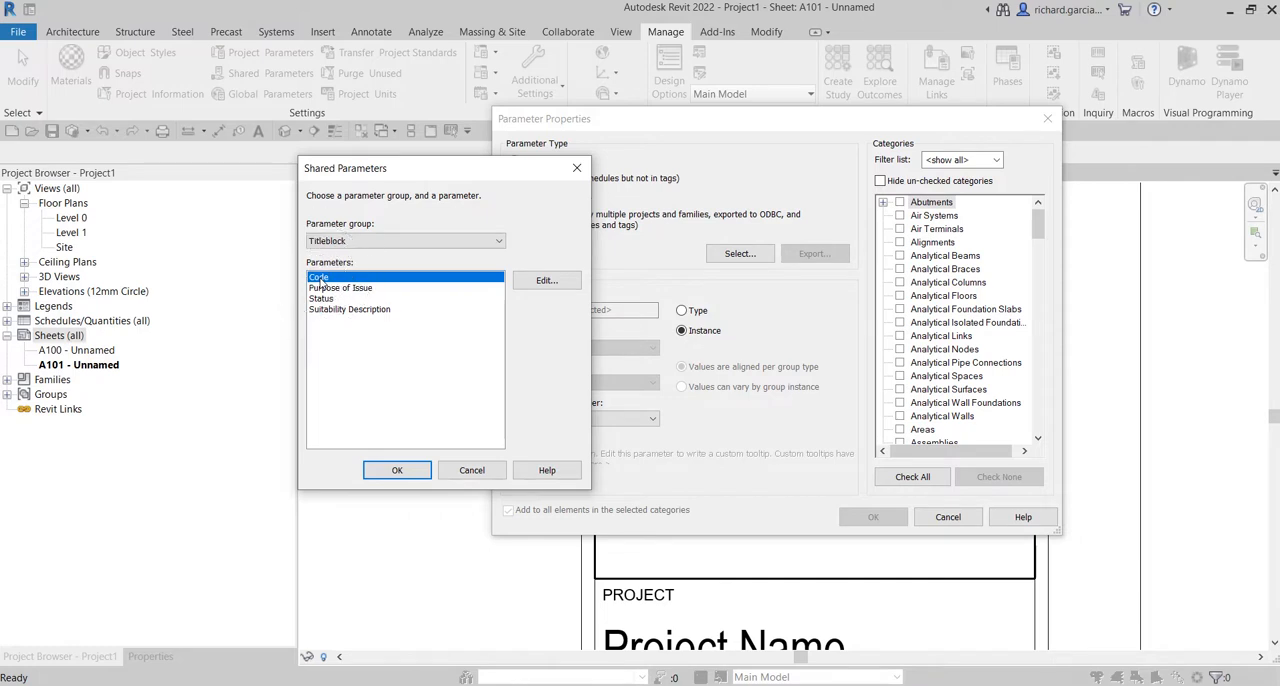
left_click(405, 474)
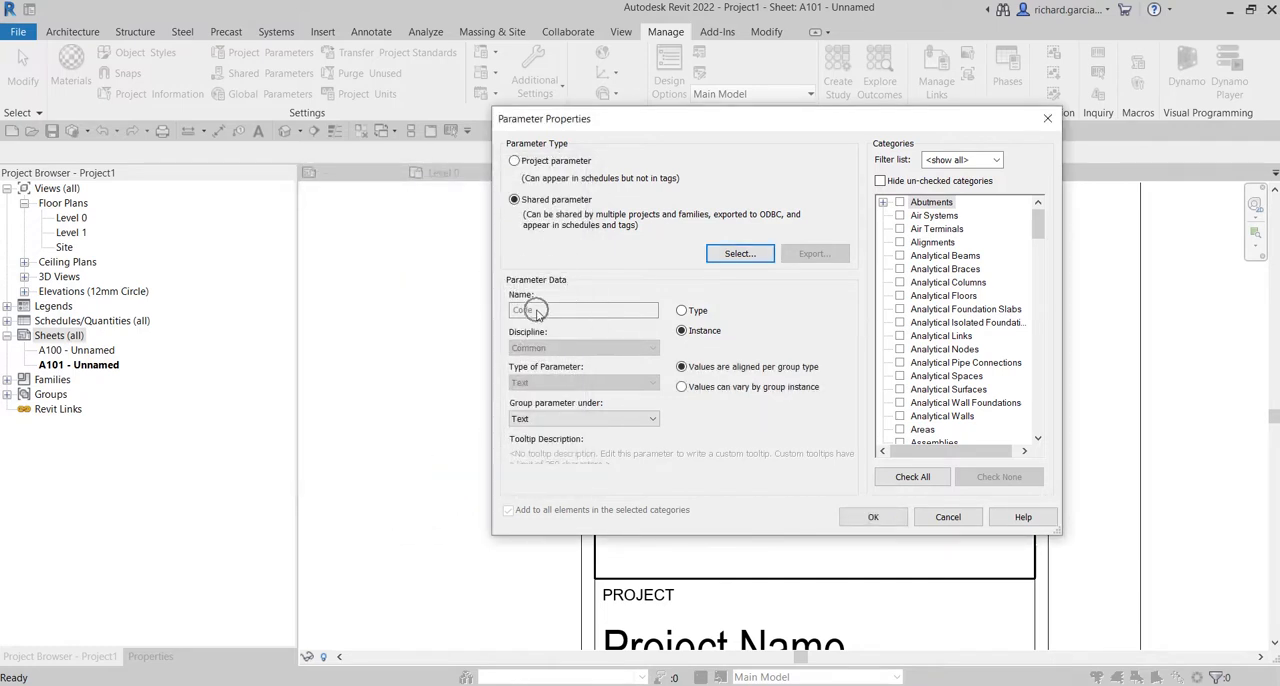
Keep Code as an instance parameter and group it under General.
left_click(691, 337)
left_click(691, 337)
left_click(541, 420)
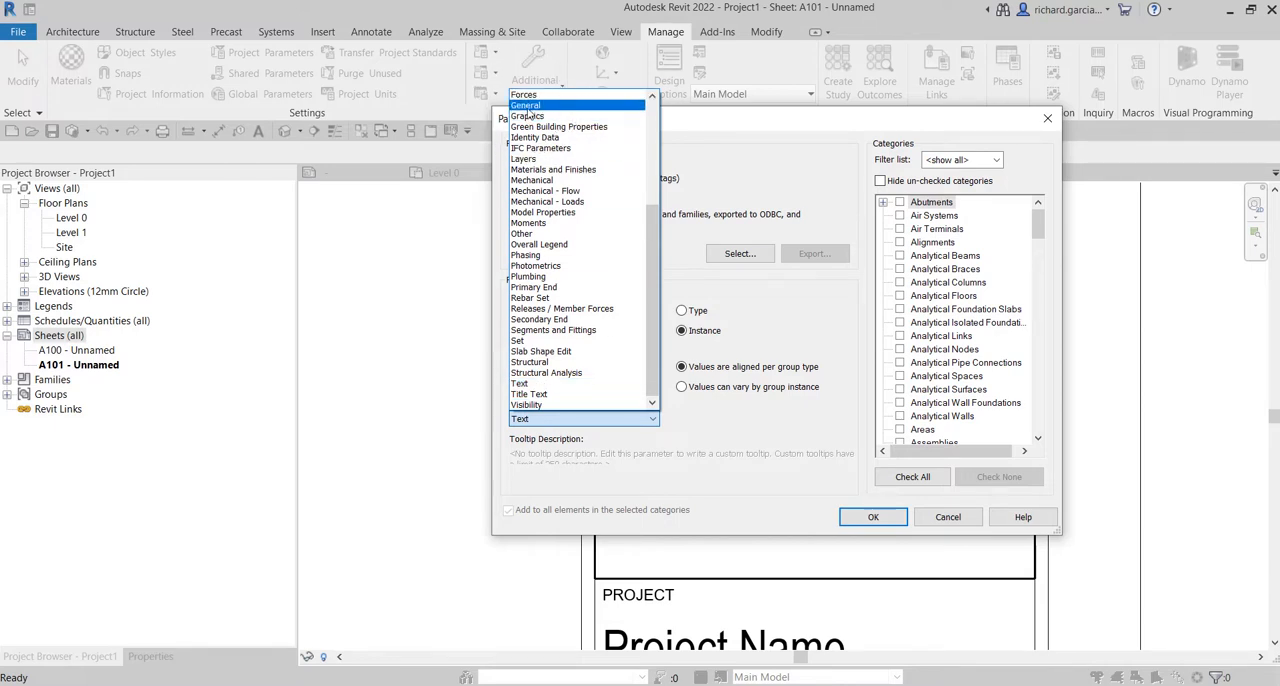
left_click(527, 106)
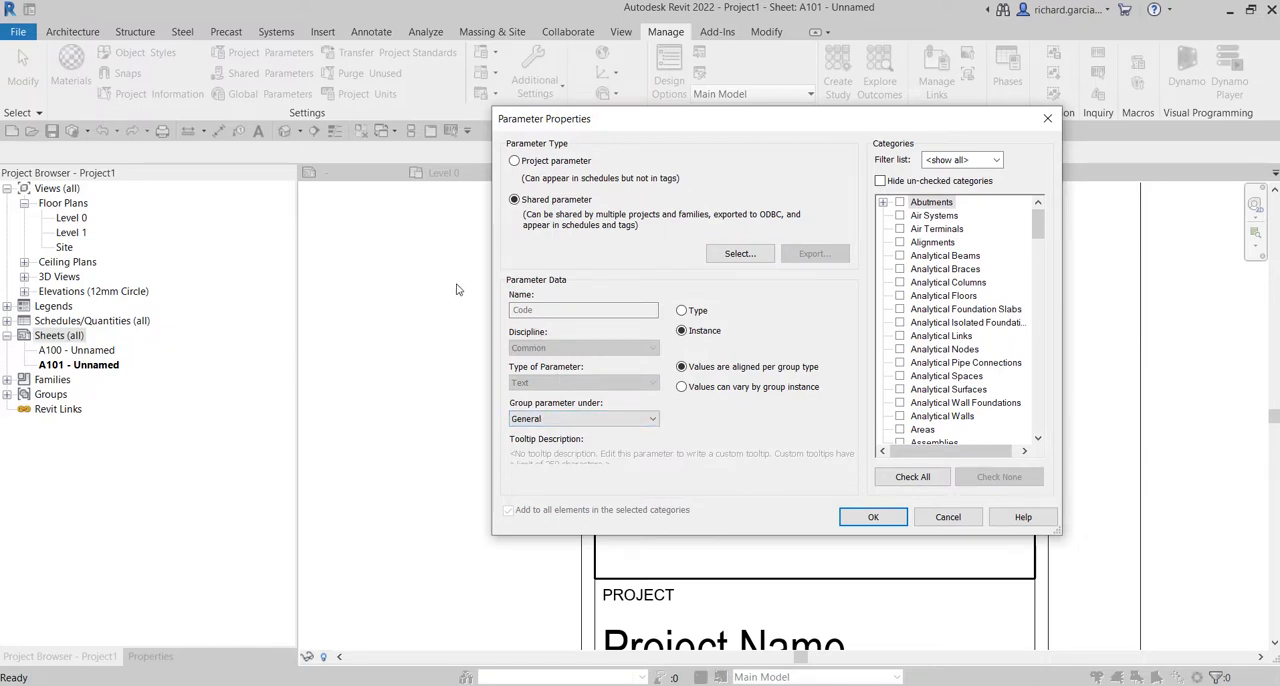
left_click(540, 419)
Assign the Code parameter to the Sheets category and accept its properties.
left_click_drag(1032, 230, 1036, 377)
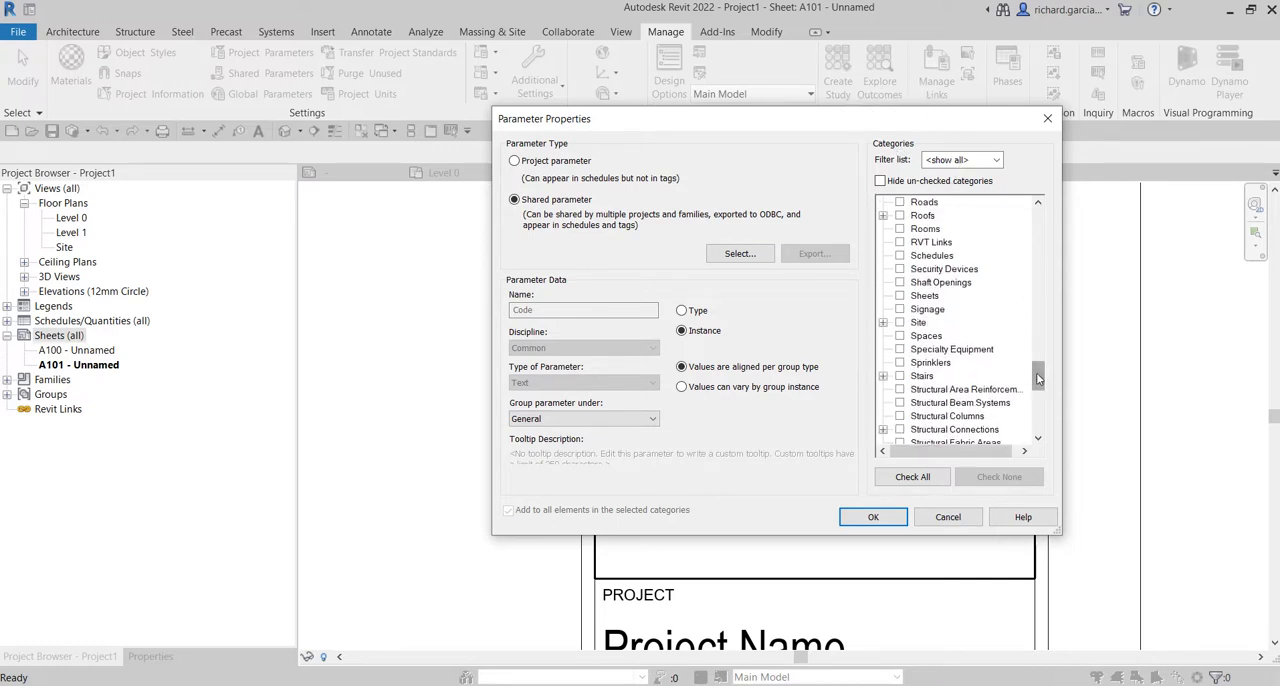
left_click(901, 298)
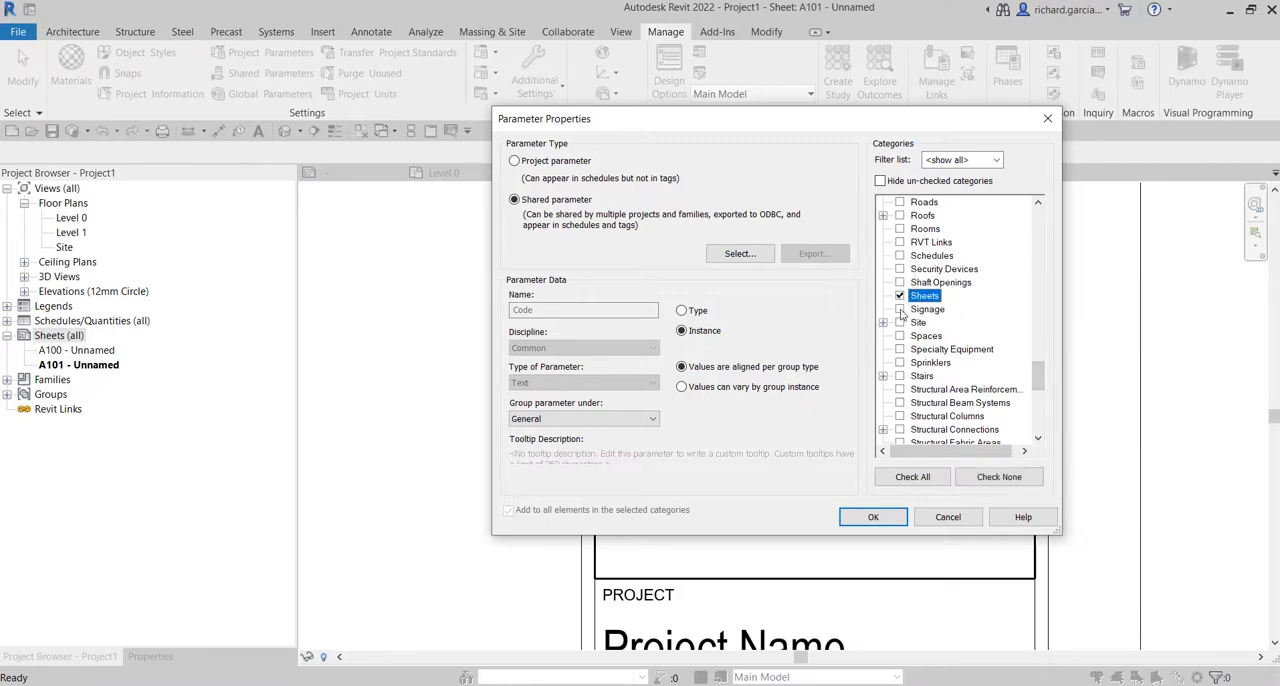
left_click(880, 518)
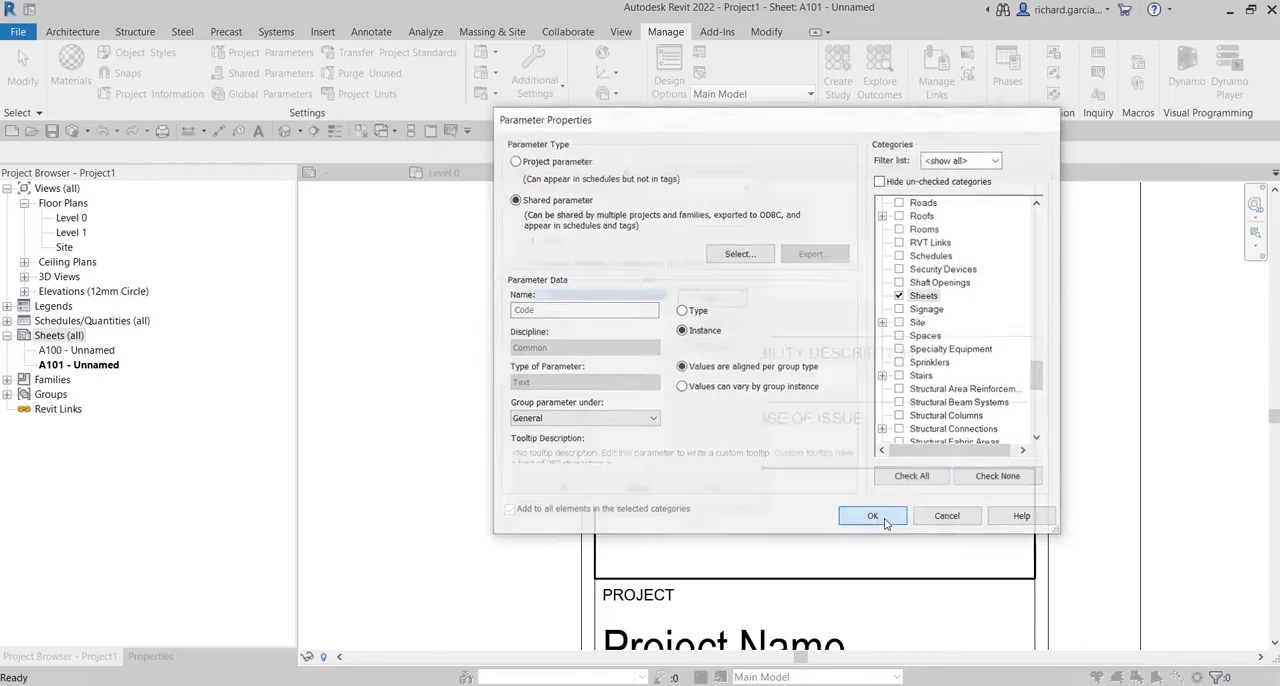
key("ctrl")
key("ctrl")
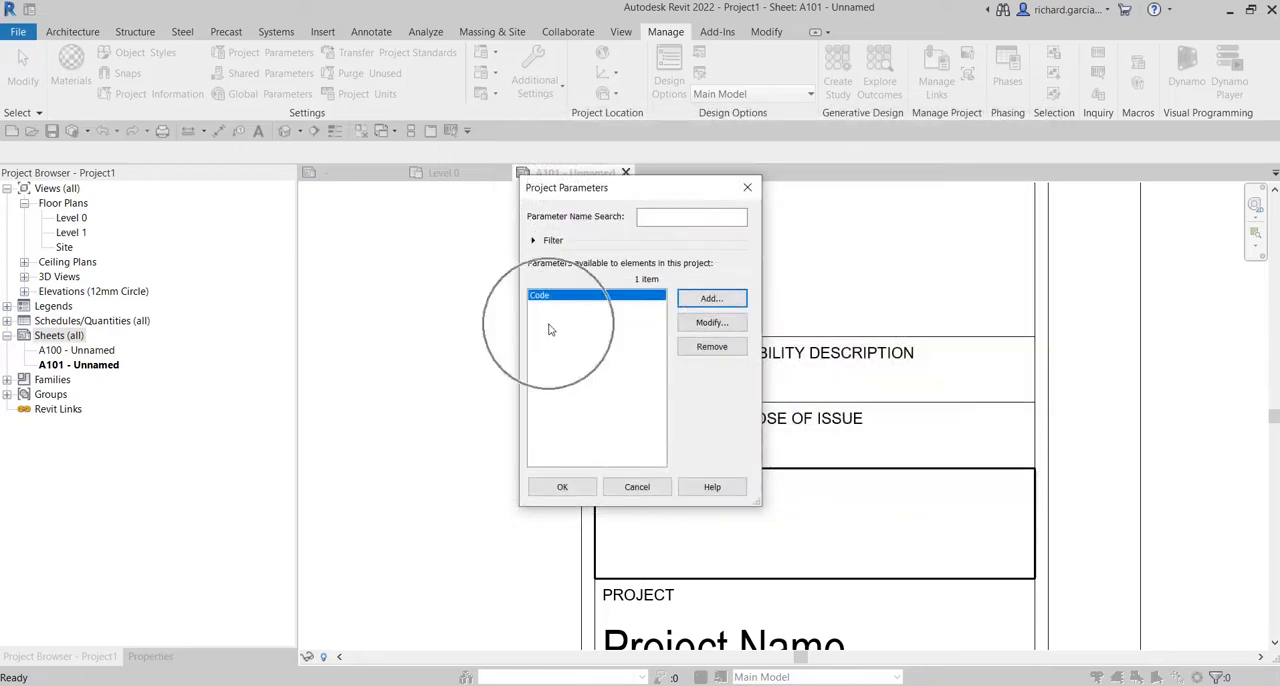
Add a project parameter based on the shared parameter Purpose of Issue from the Titleblock group.
left_click(707, 299)
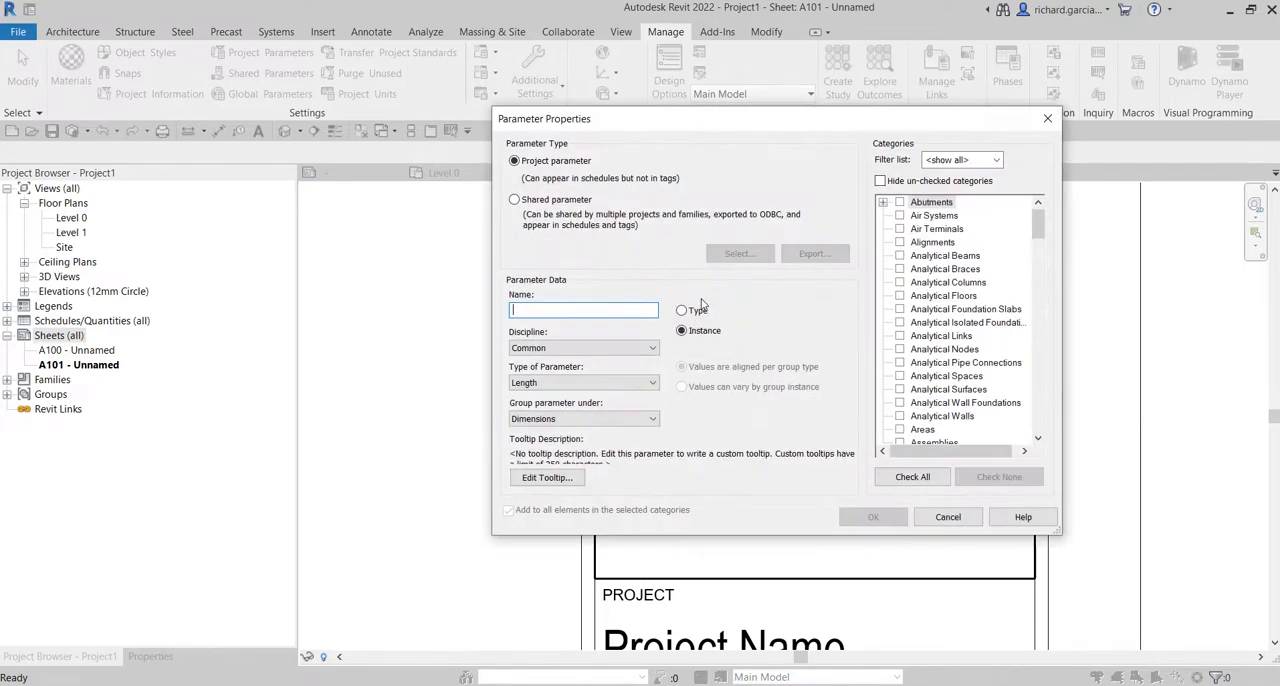
left_click(533, 201)
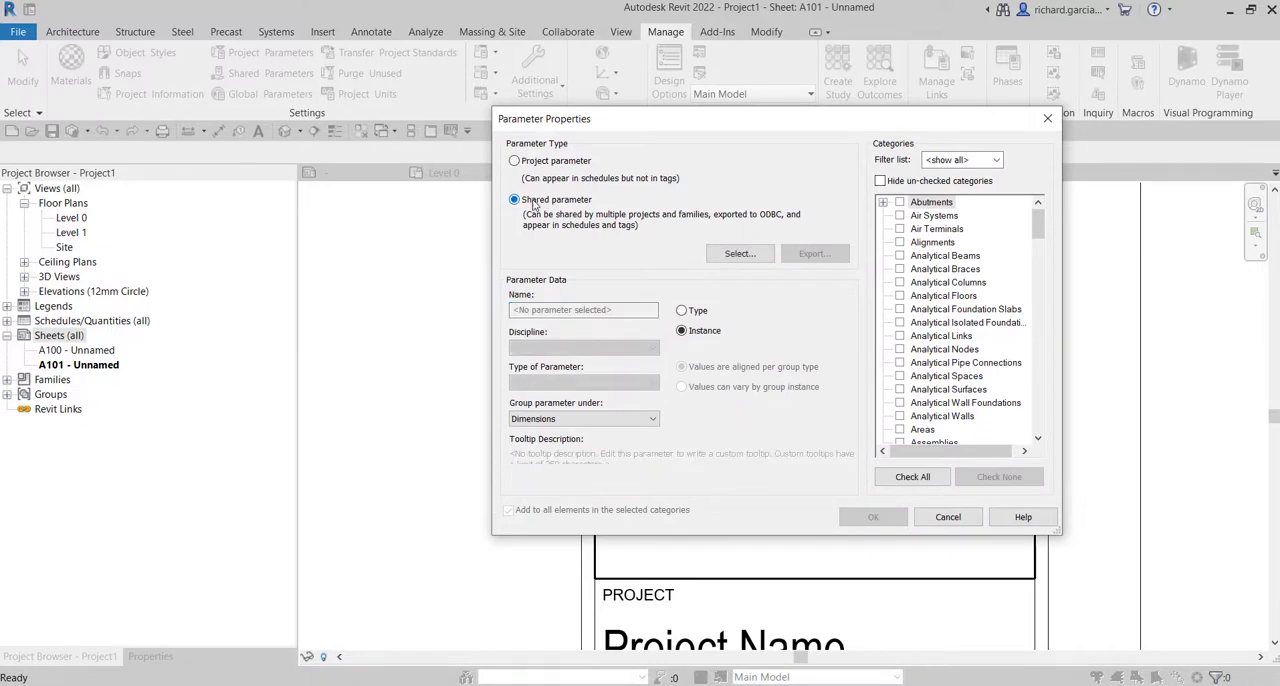
key("ctrl")
left_click(737, 255)
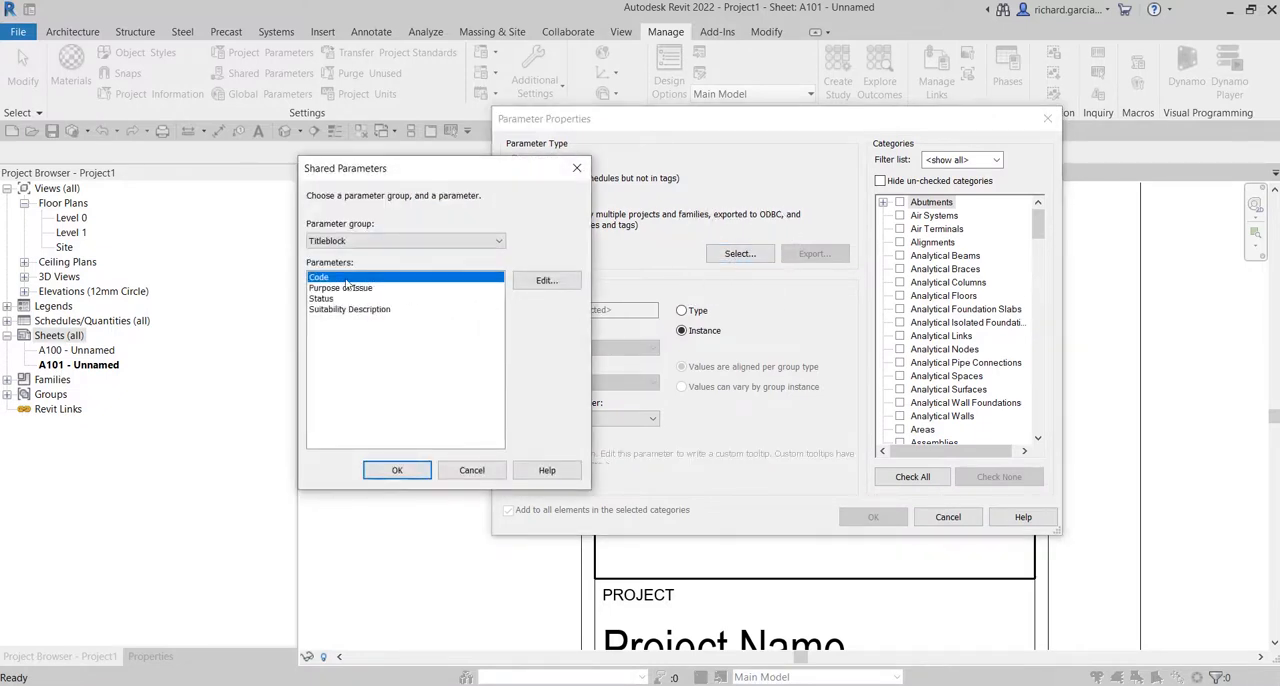
left_click(350, 289)
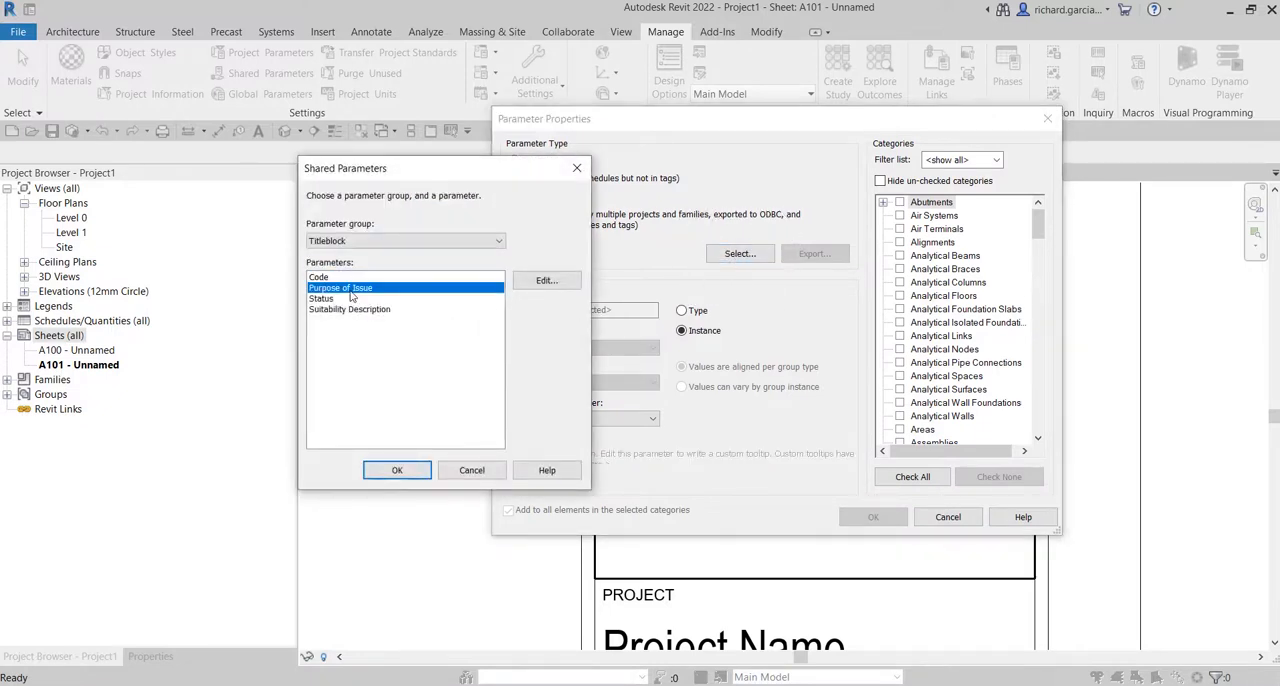
left_click(410, 472)
Group Purpose of Issue under General, assign it to the Sheets category and accept its properties.
left_click(560, 419)
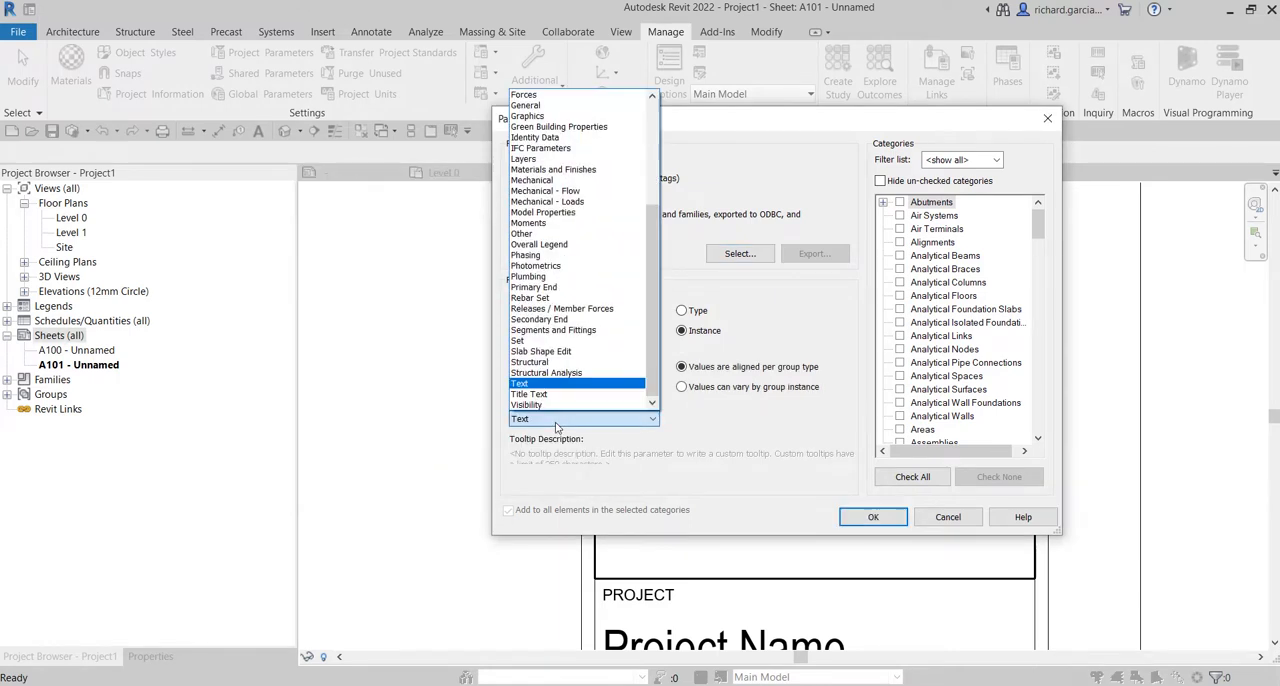
left_click(529, 105)
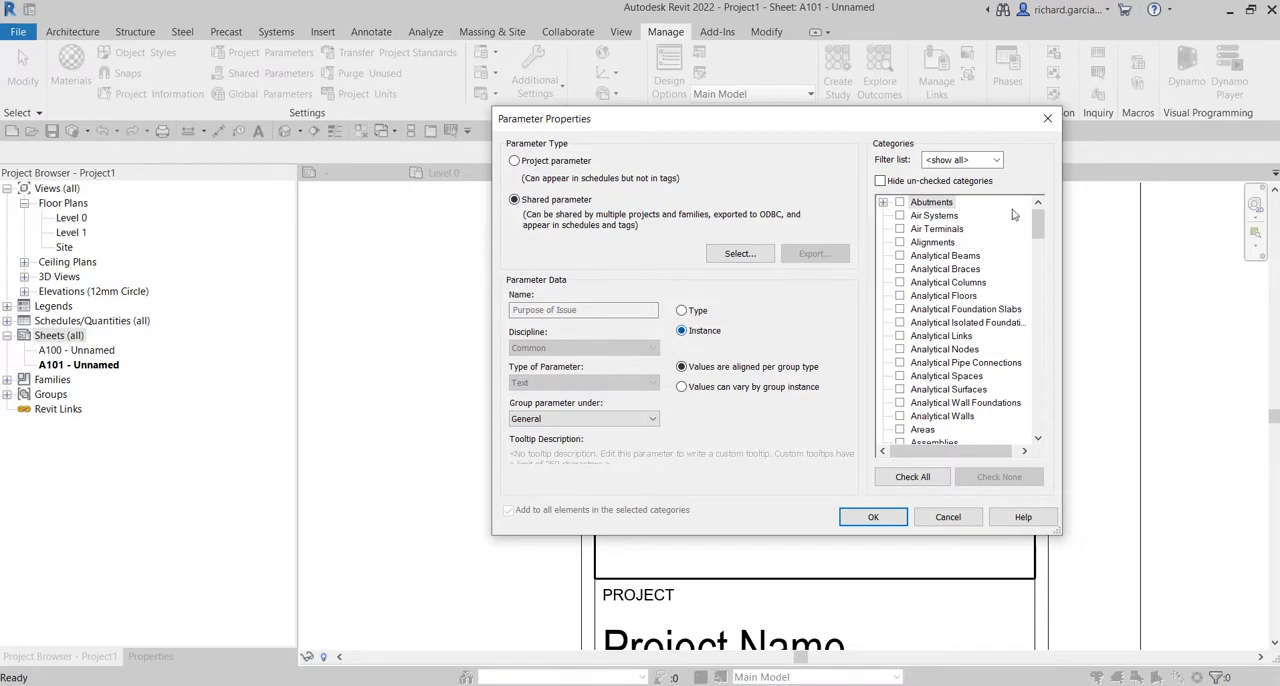
left_click(964, 283)
key("s")
scroll(934, 378, "down", 1)
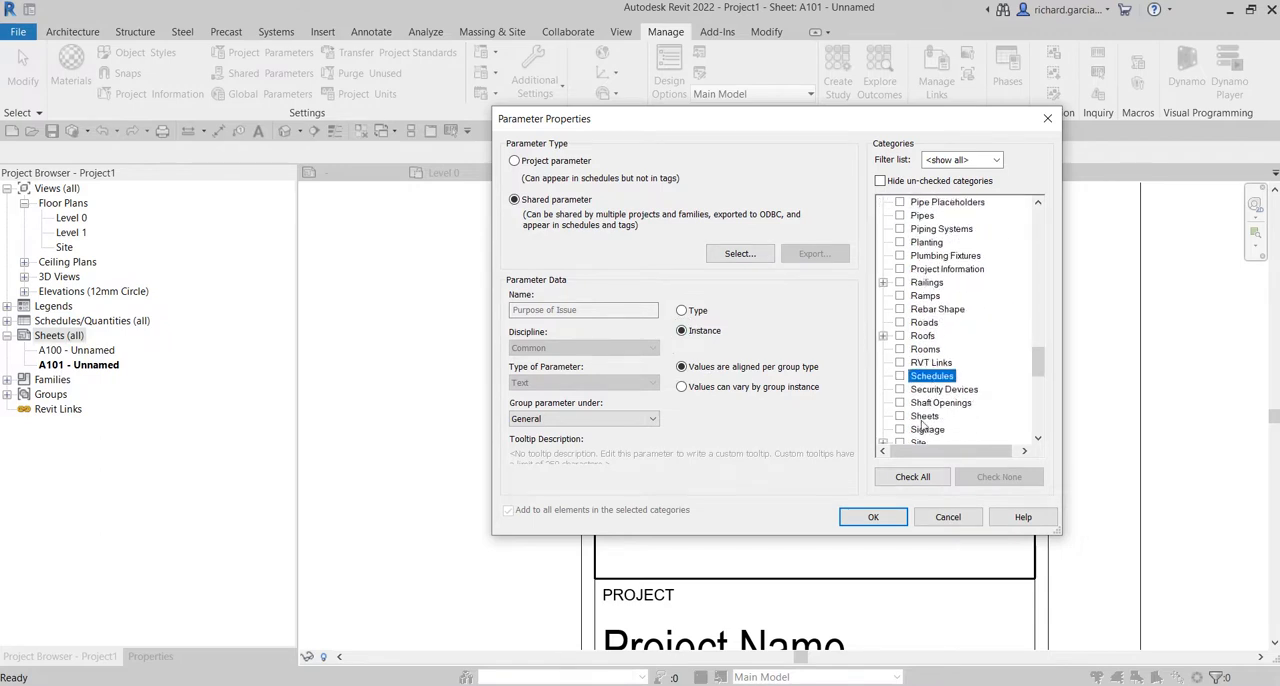
left_click(900, 416)
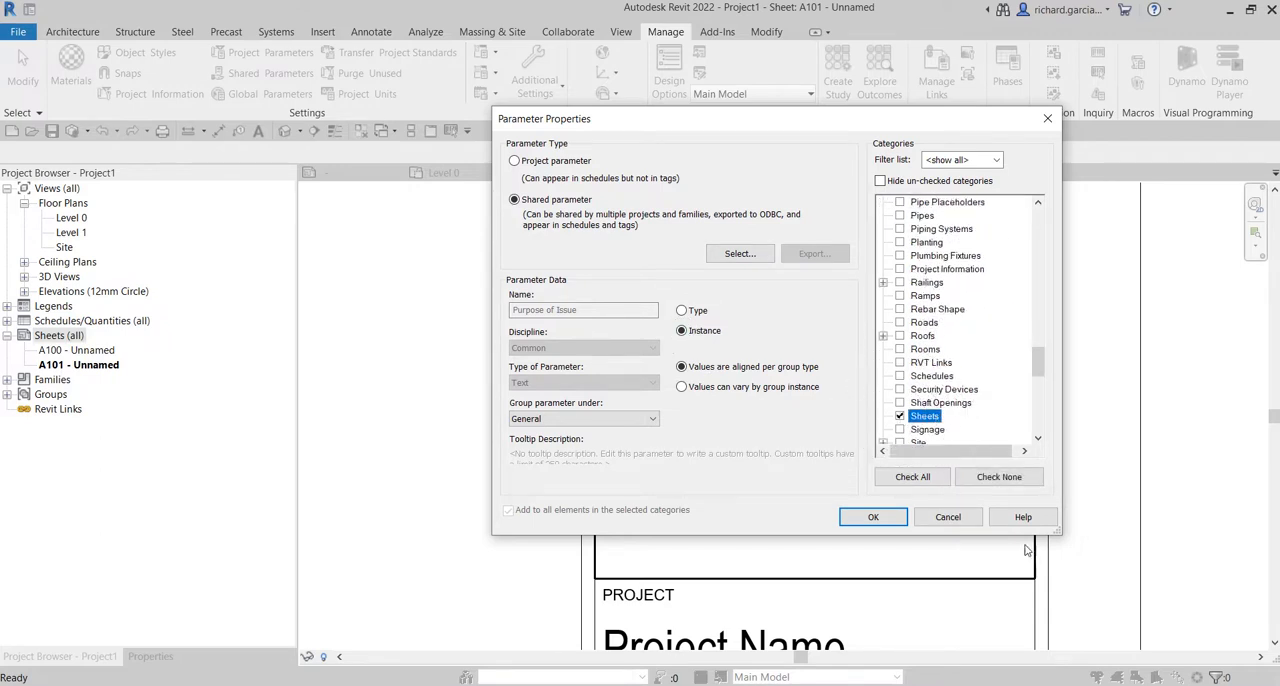
left_click(873, 517)
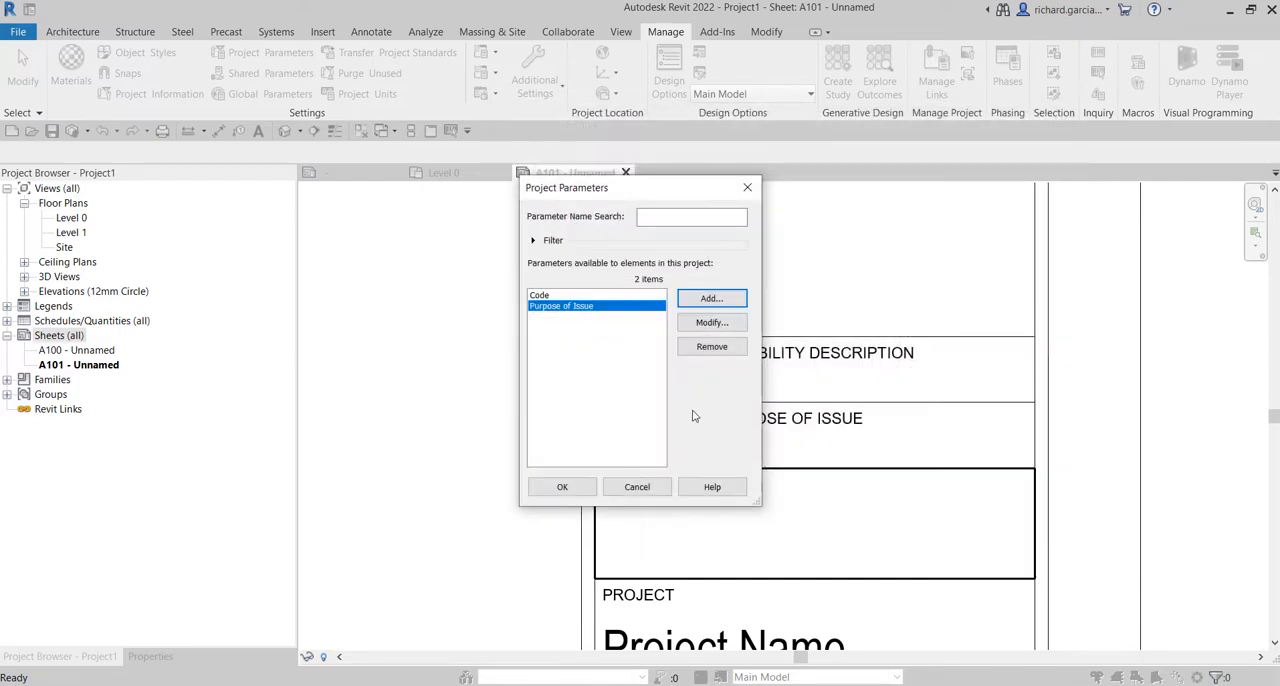
Add a project parameter based on the shared parameter Status from the Titleblock group.
left_click(713, 300)
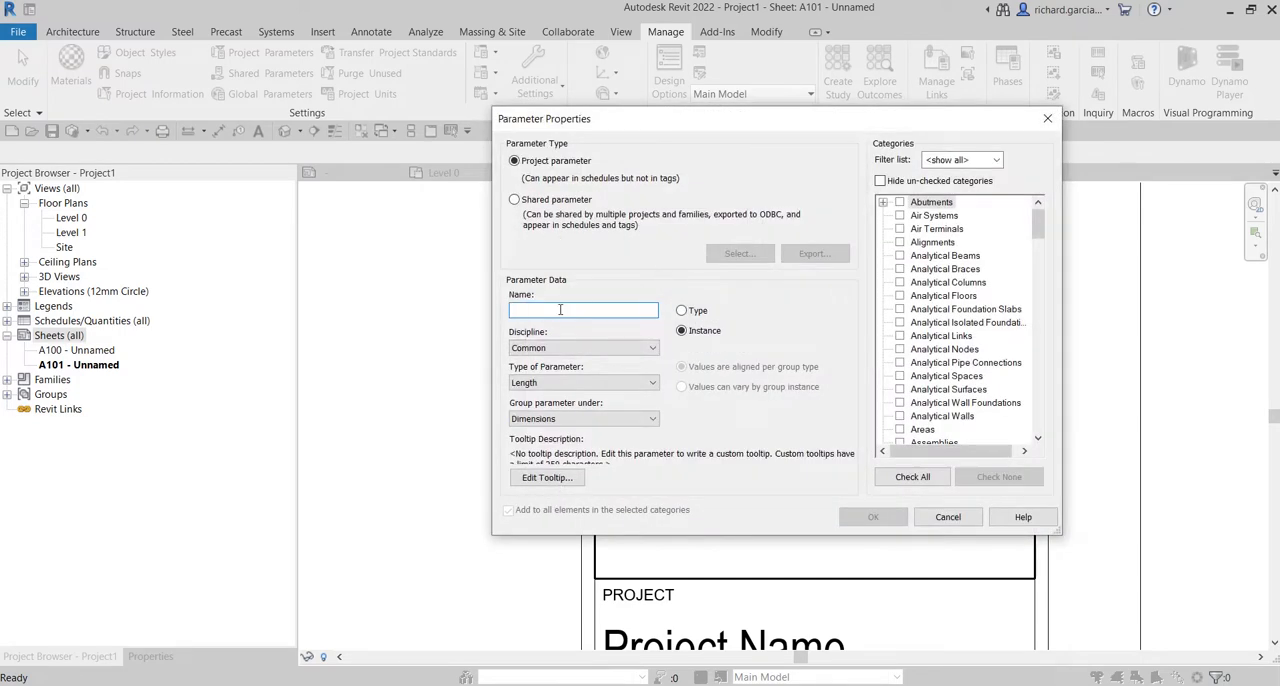
left_click(514, 200)
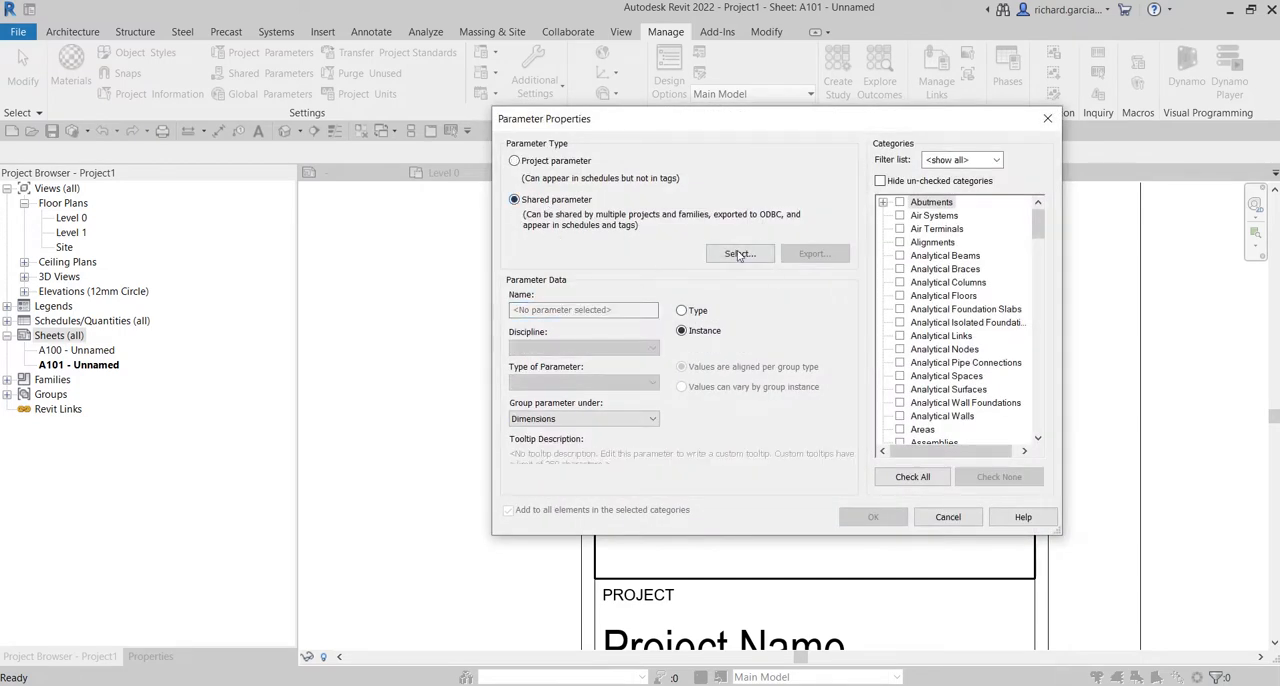
left_click(740, 253)
left_click(321, 299)
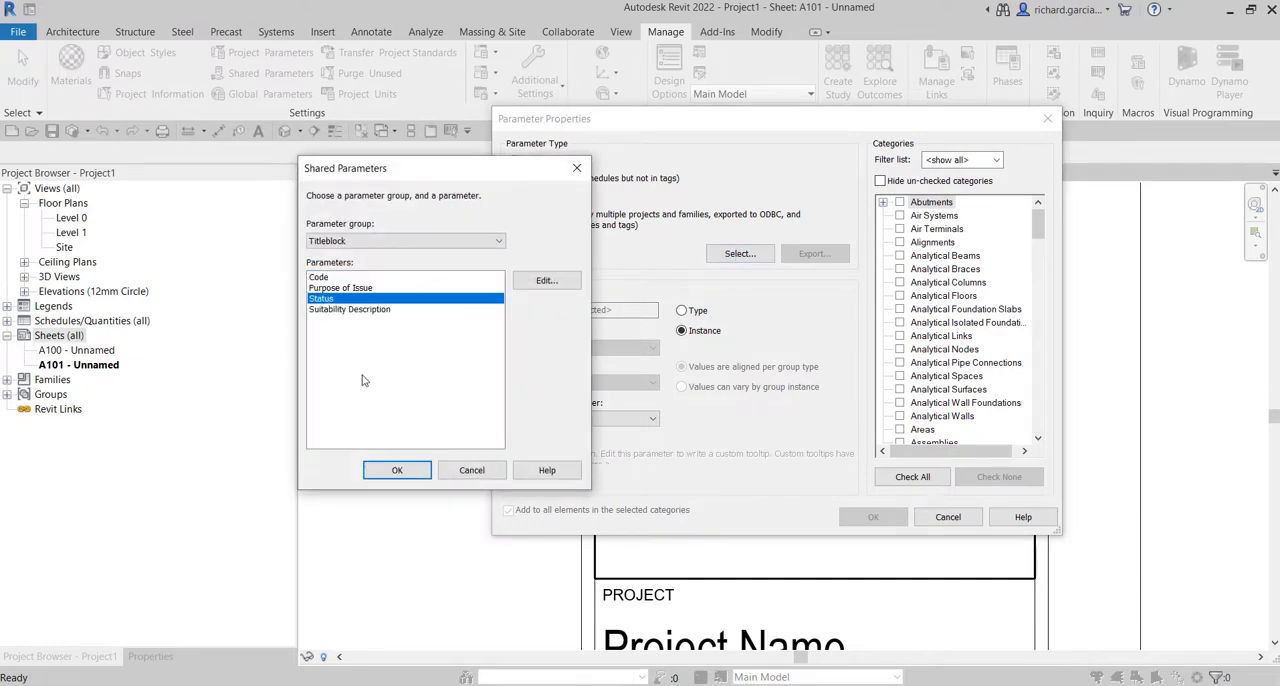
left_click(397, 470)
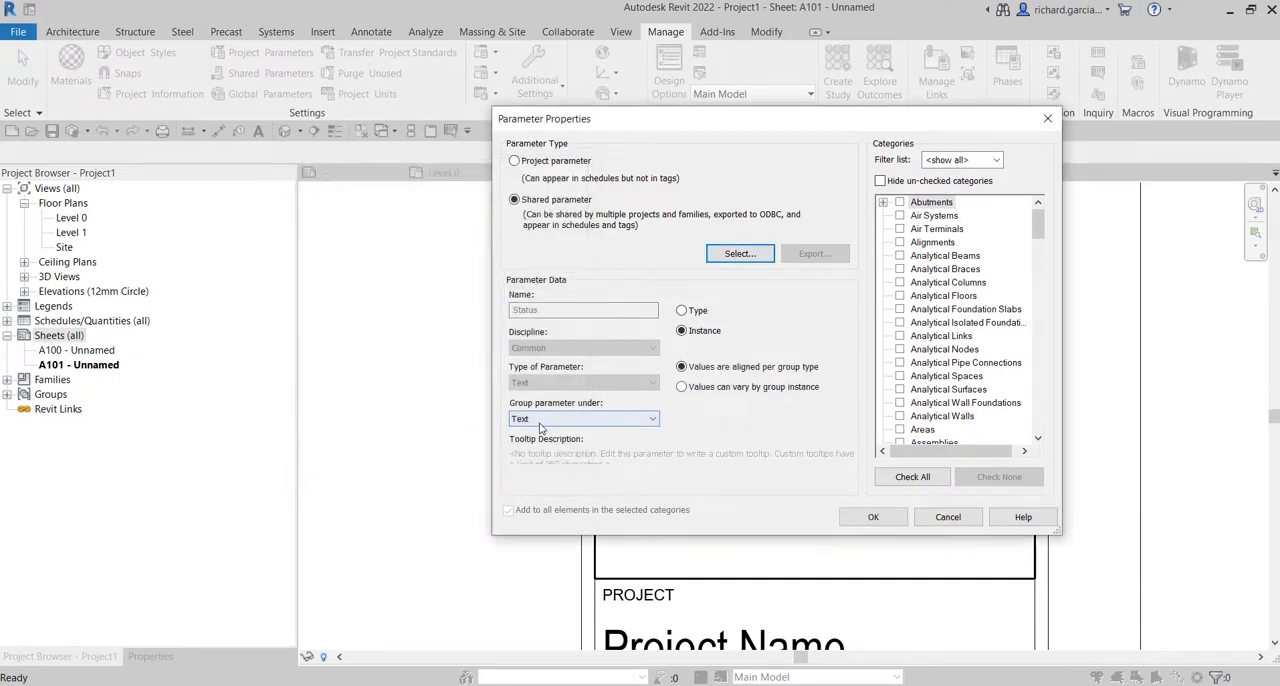
Group the Status parameter under General, assign it to the Sheets category and accept its properties.
left_click(541, 419)
left_click(532, 106)
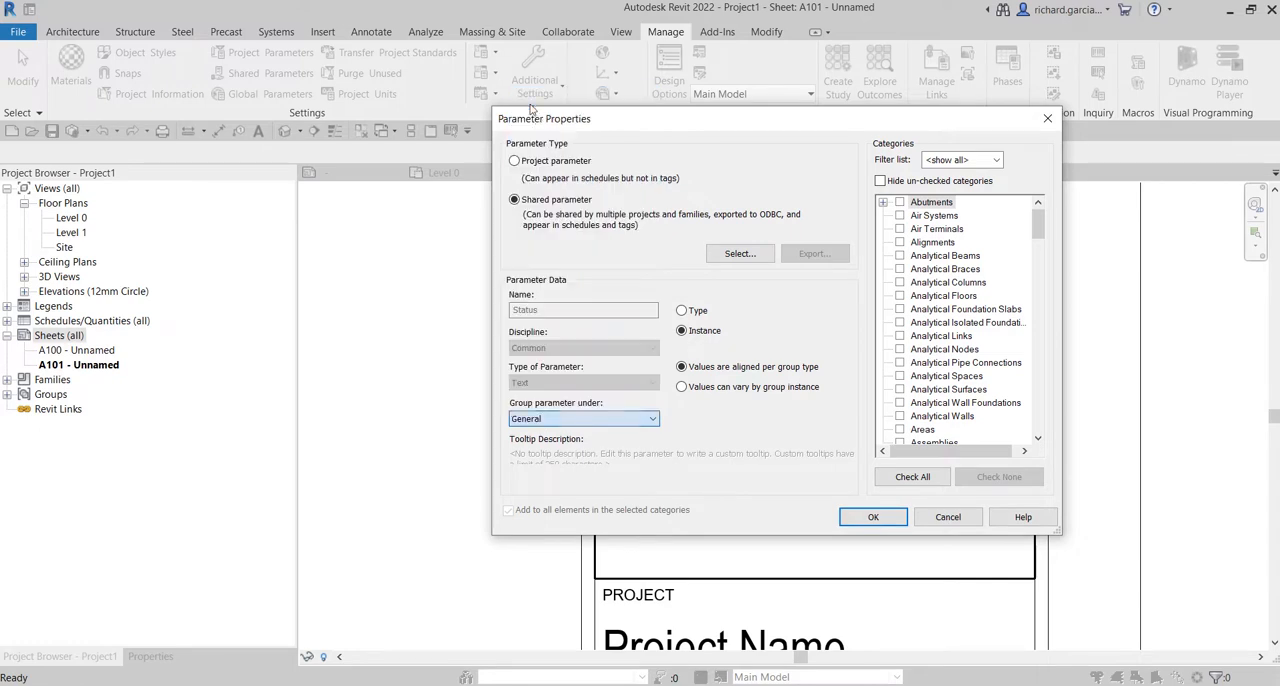
left_click(945, 326)
key("s")
scroll(925, 352, "down", 2)
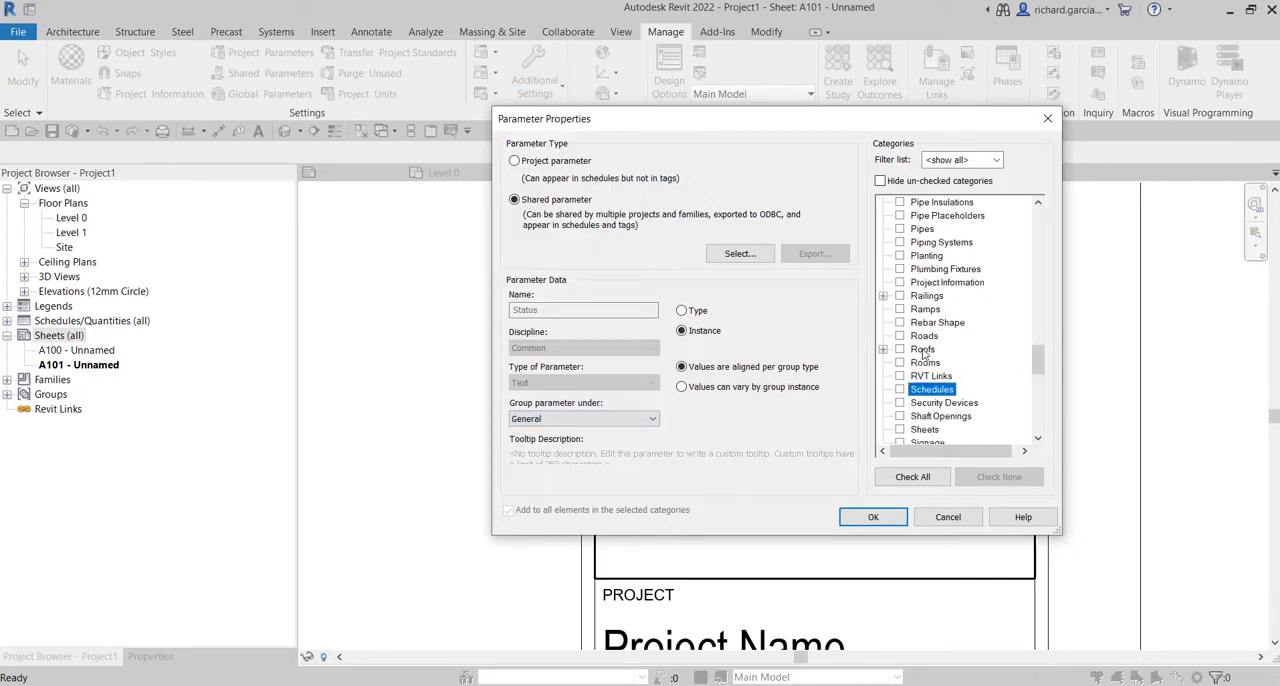
left_click(900, 363)
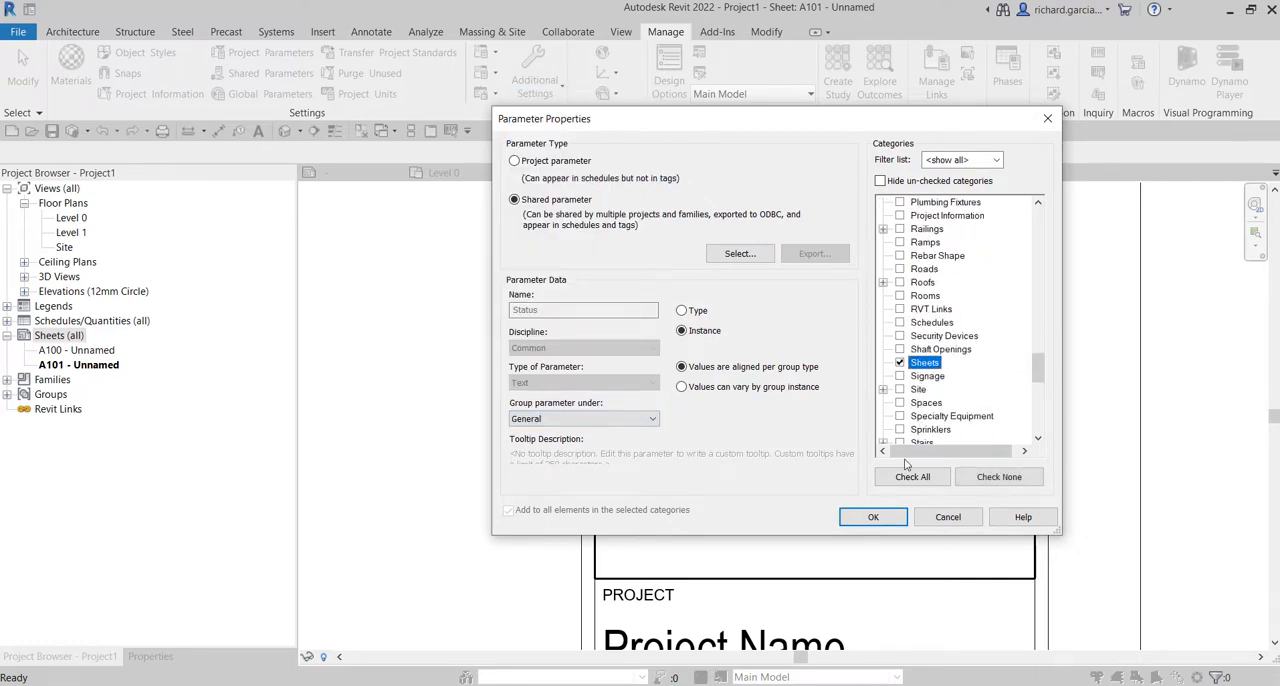
left_click(873, 517)
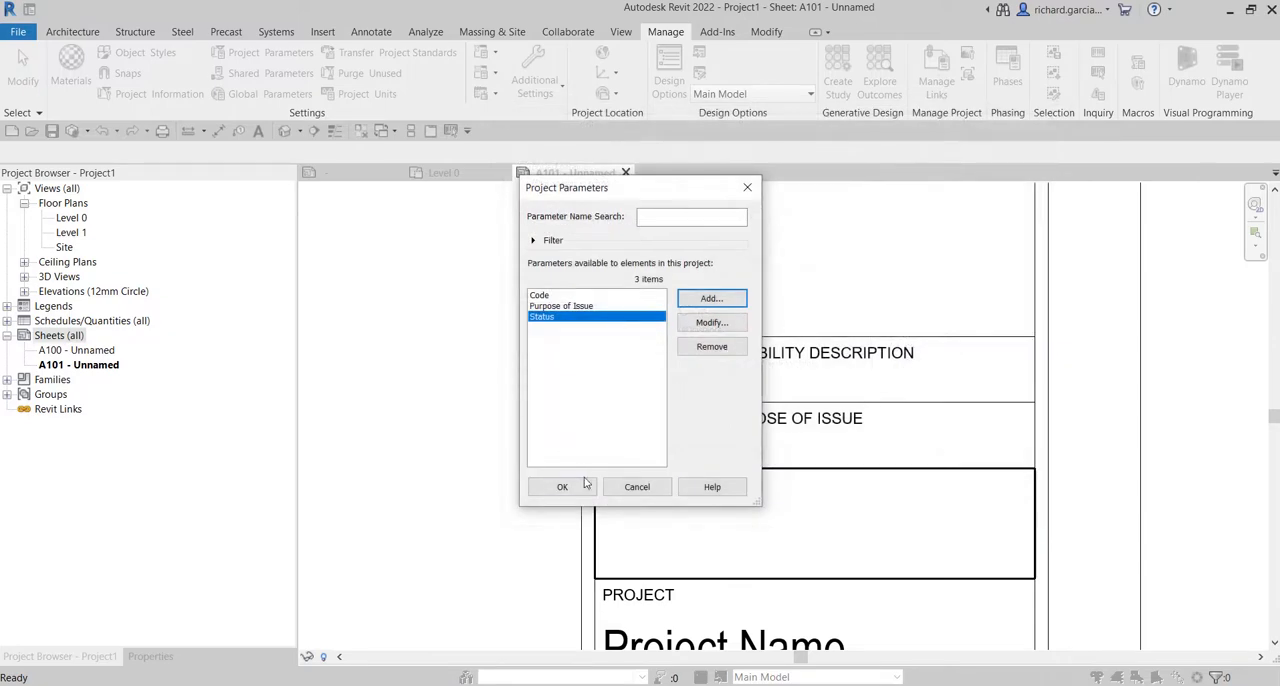
Add a project parameter based on the shared parameter Suitability Description from the Titleblock group.
left_click(707, 302)
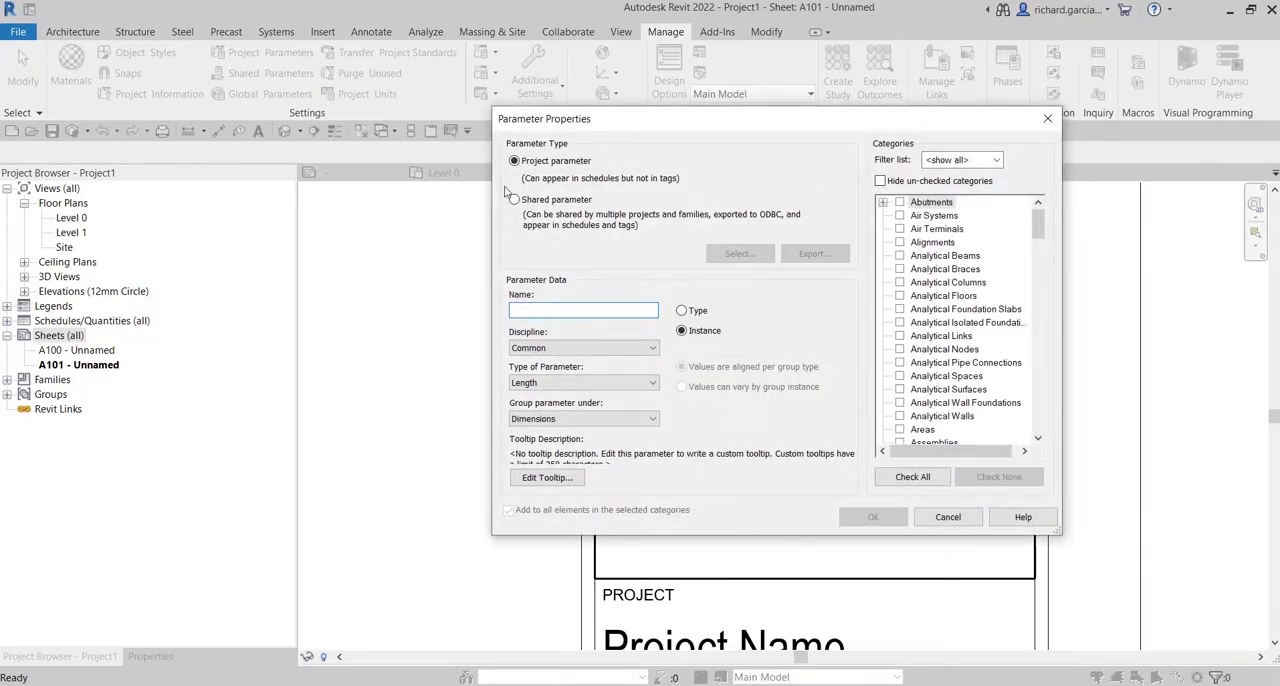
left_click(515, 200)
left_click(740, 253)
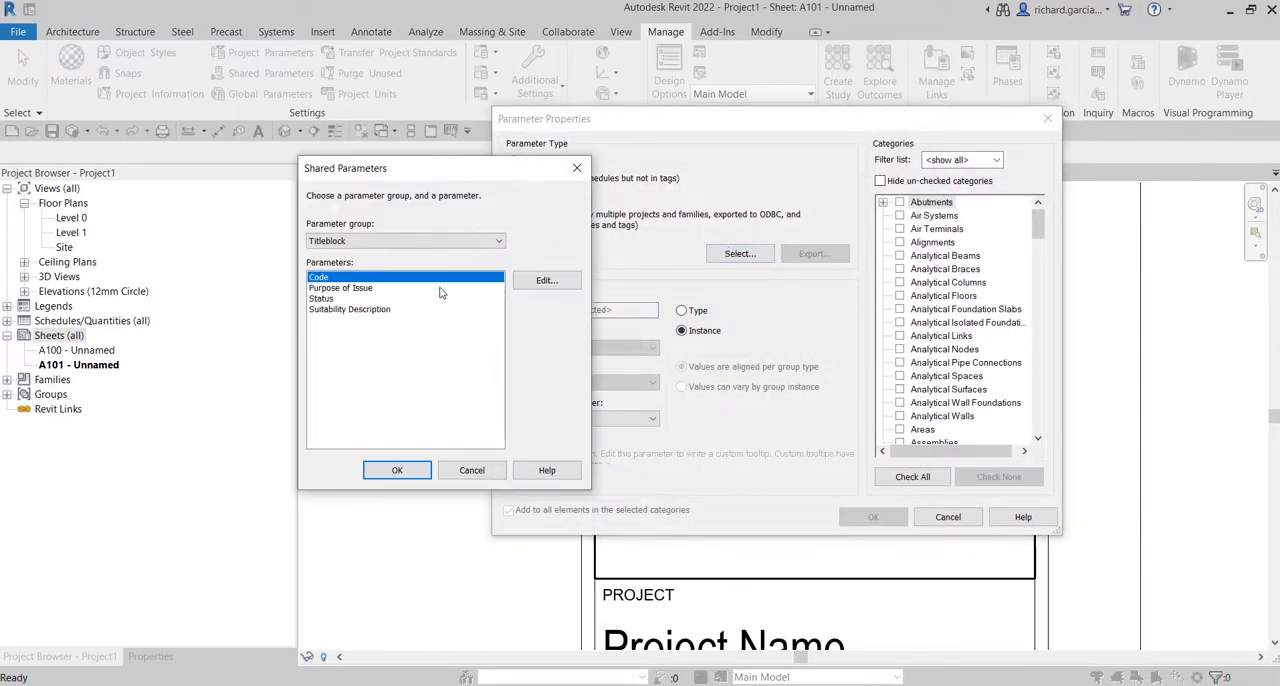
left_click(373, 311)
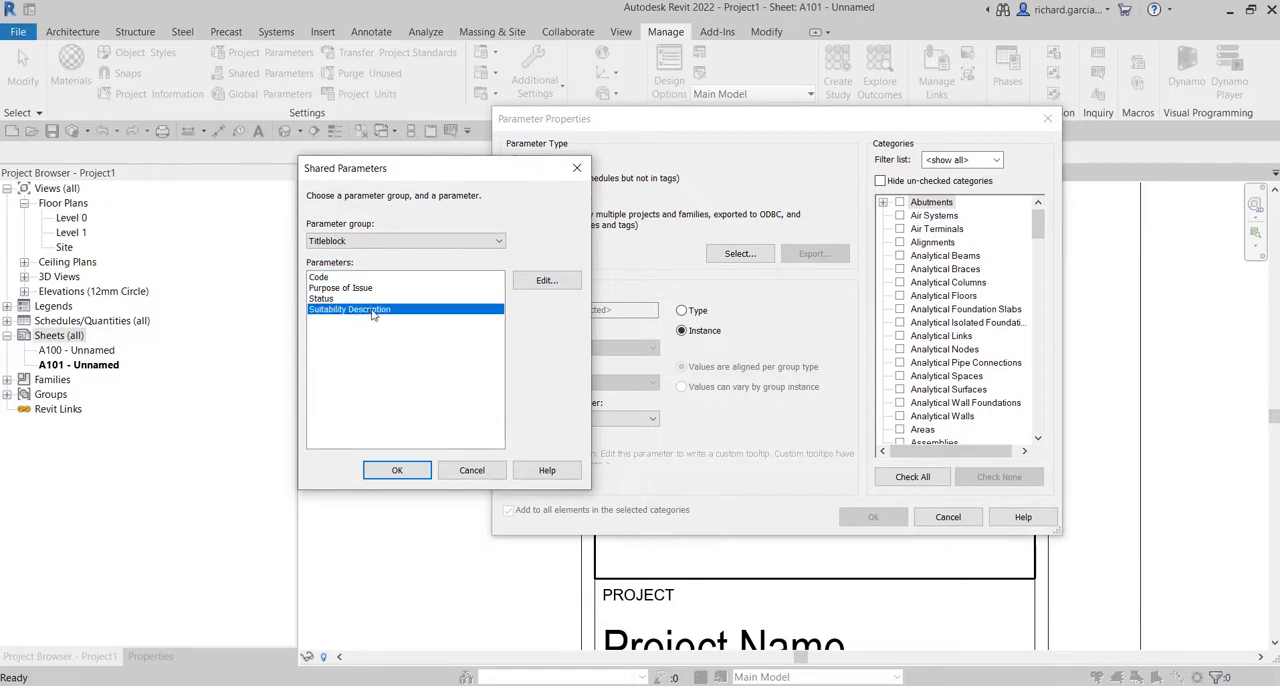
left_click(397, 470)
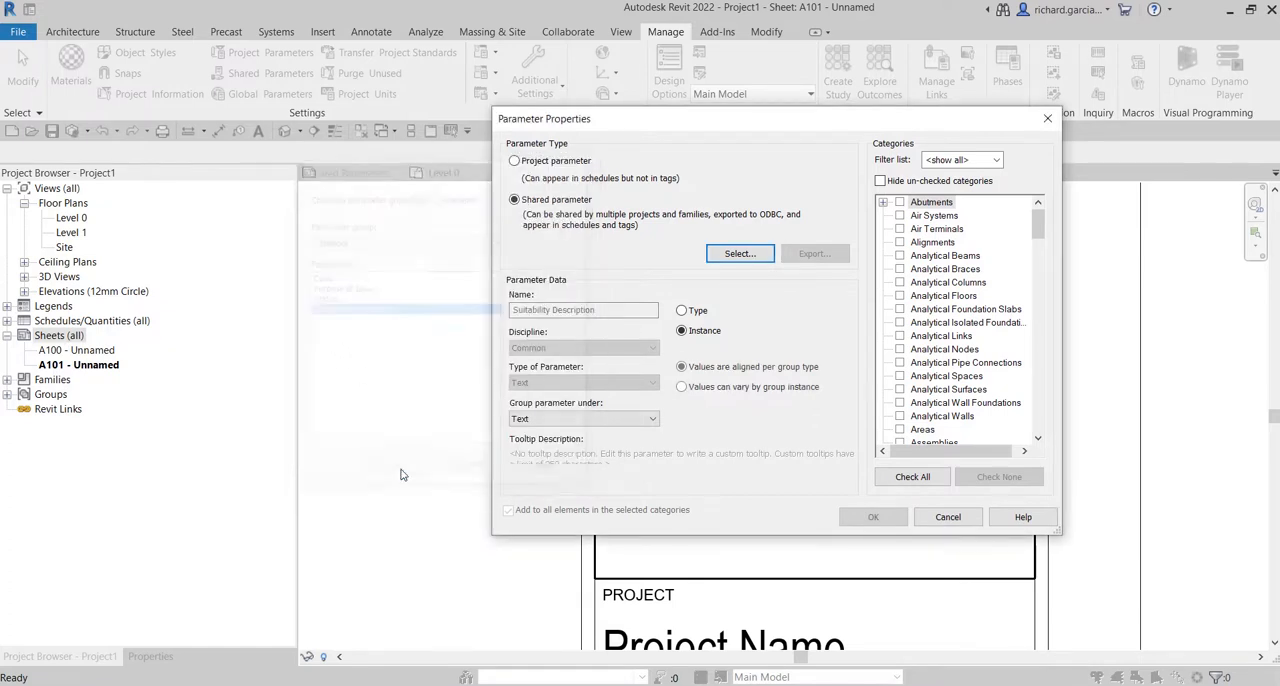
Group Suitability Description under General, assign it to the Sheets category and confirm the project parameters.
left_click(566, 419)
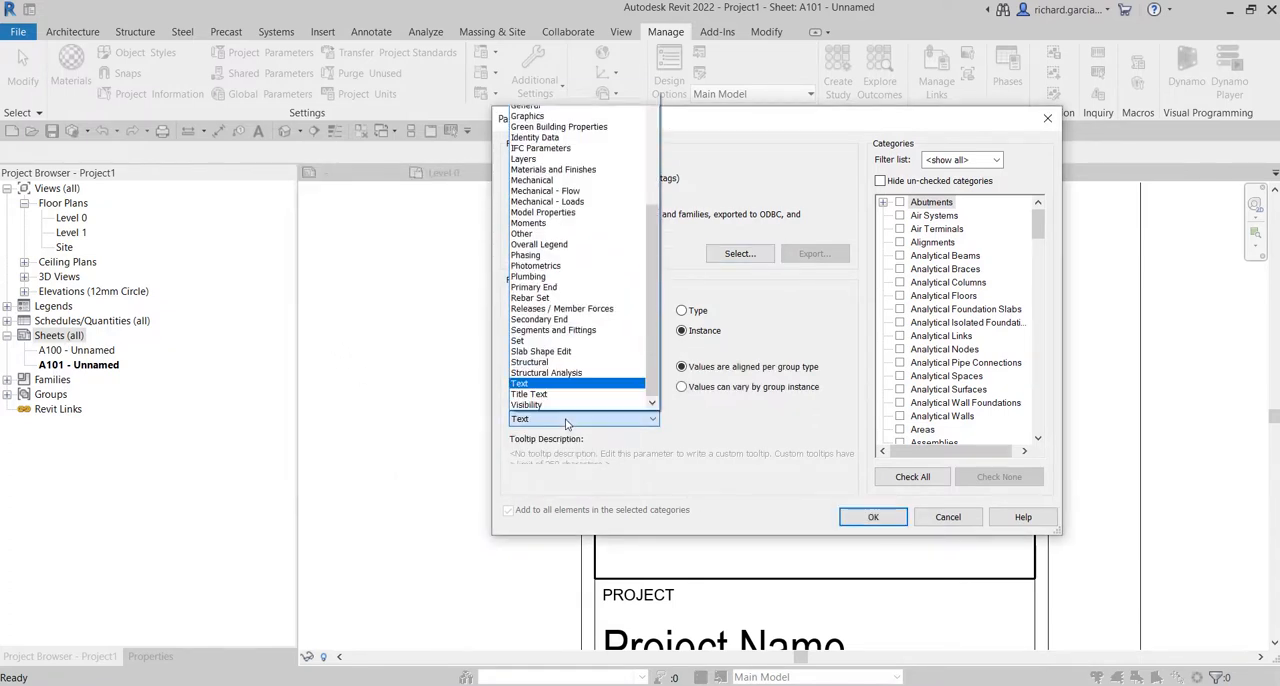
left_click(531, 107)
left_click(925, 322)
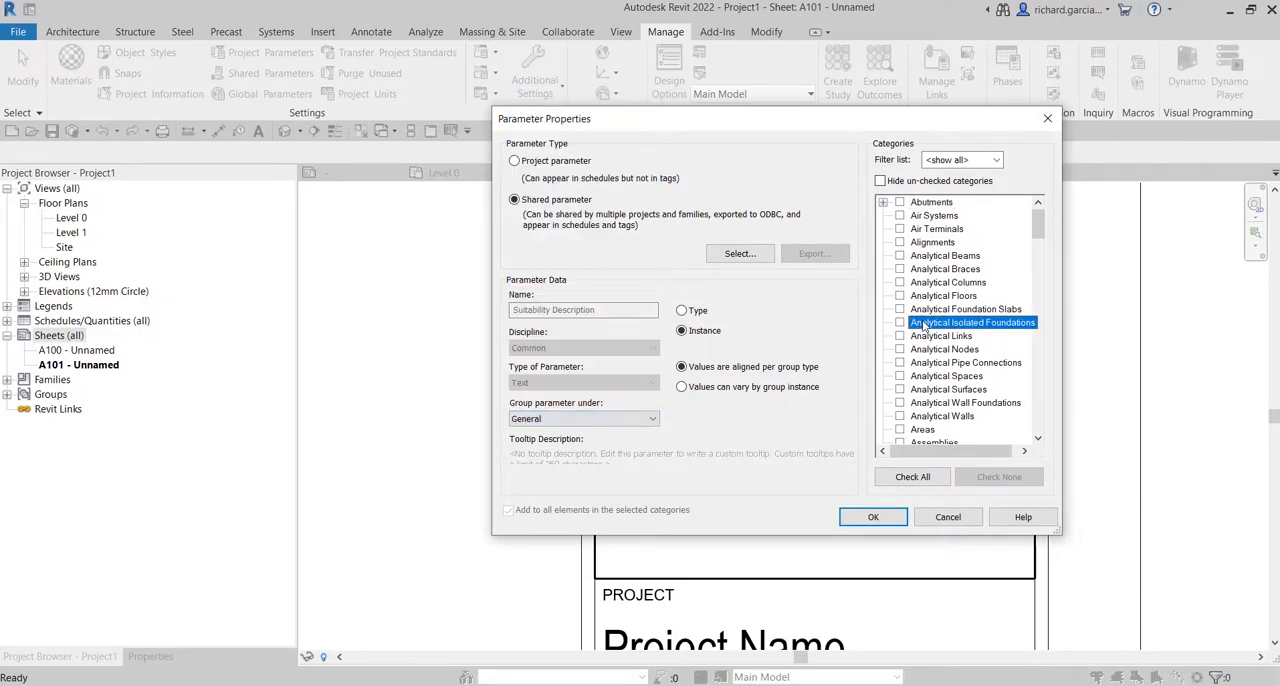
scroll(925, 325, "down", 10)
scroll(925, 325, "down", 2)
left_click(899, 376)
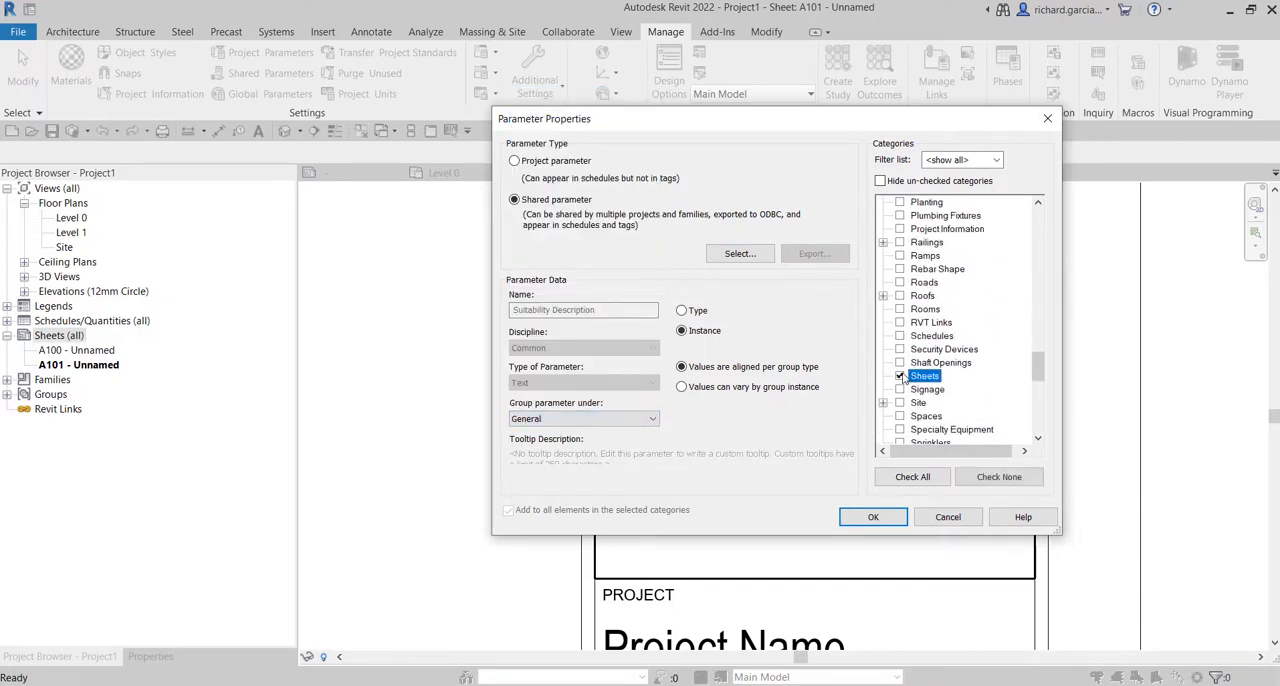
left_click(874, 517)
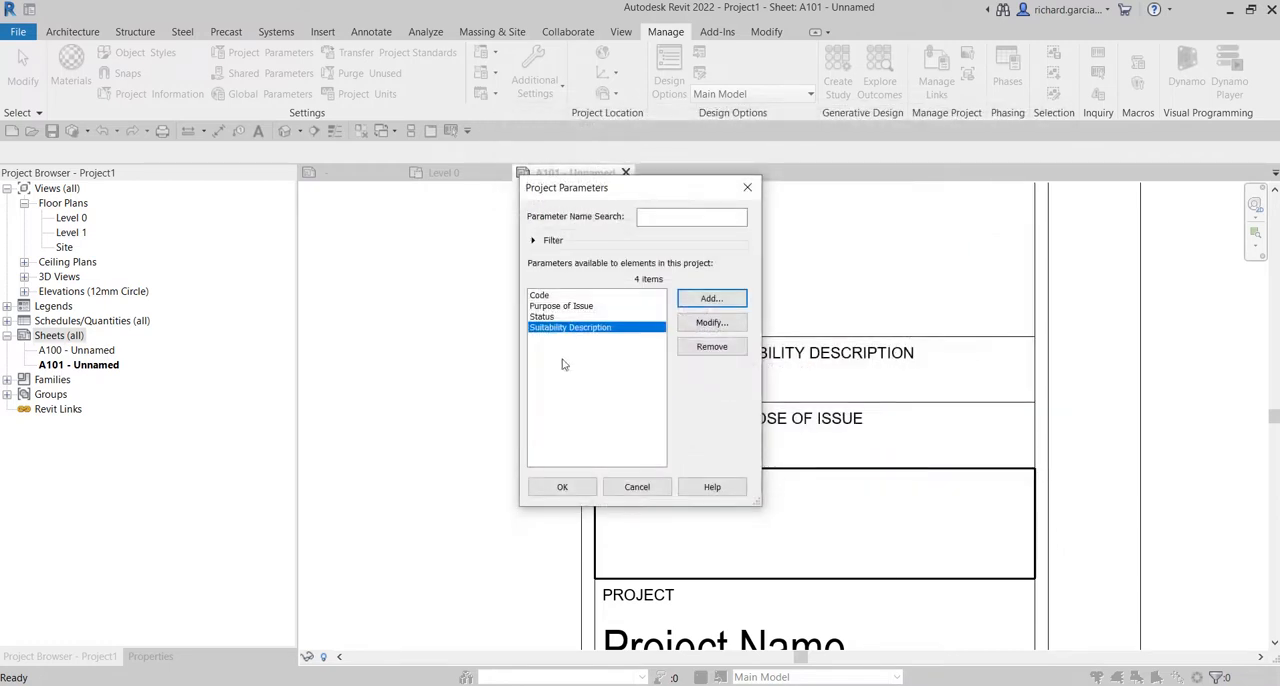
left_click(580, 490)
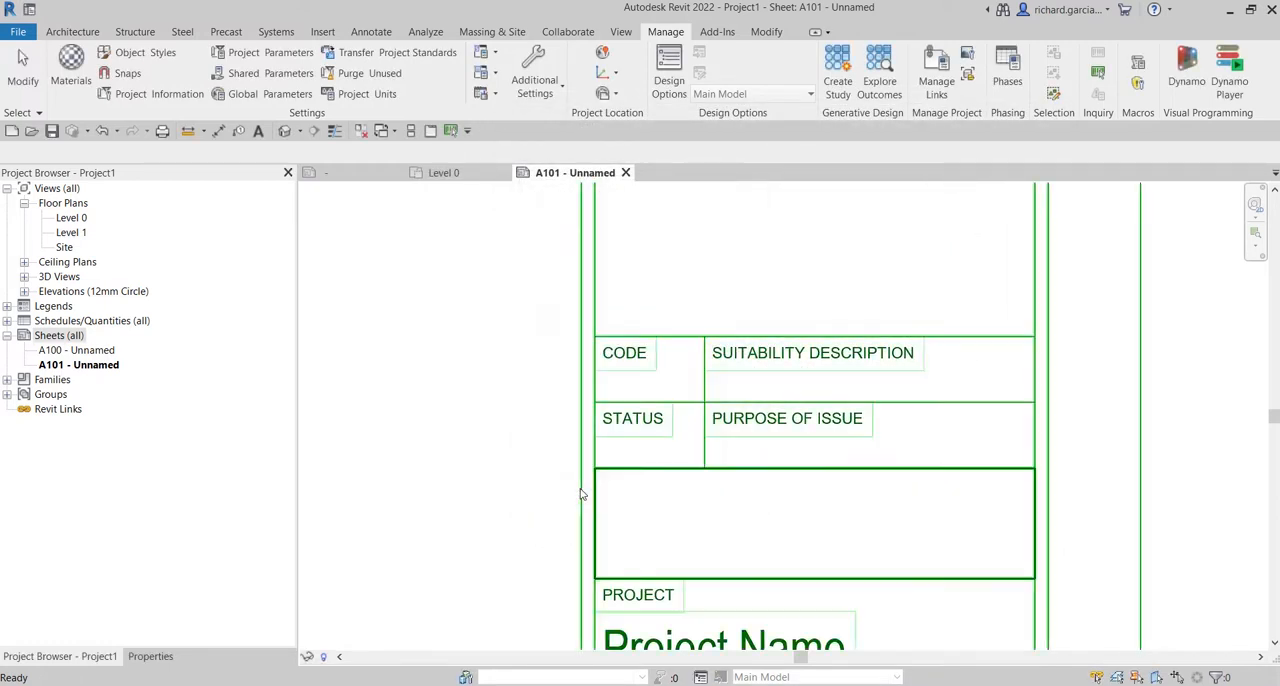
Select the title block on sheet A101 and set its Code value to ABC.
scroll(523, 374, "down", 3)
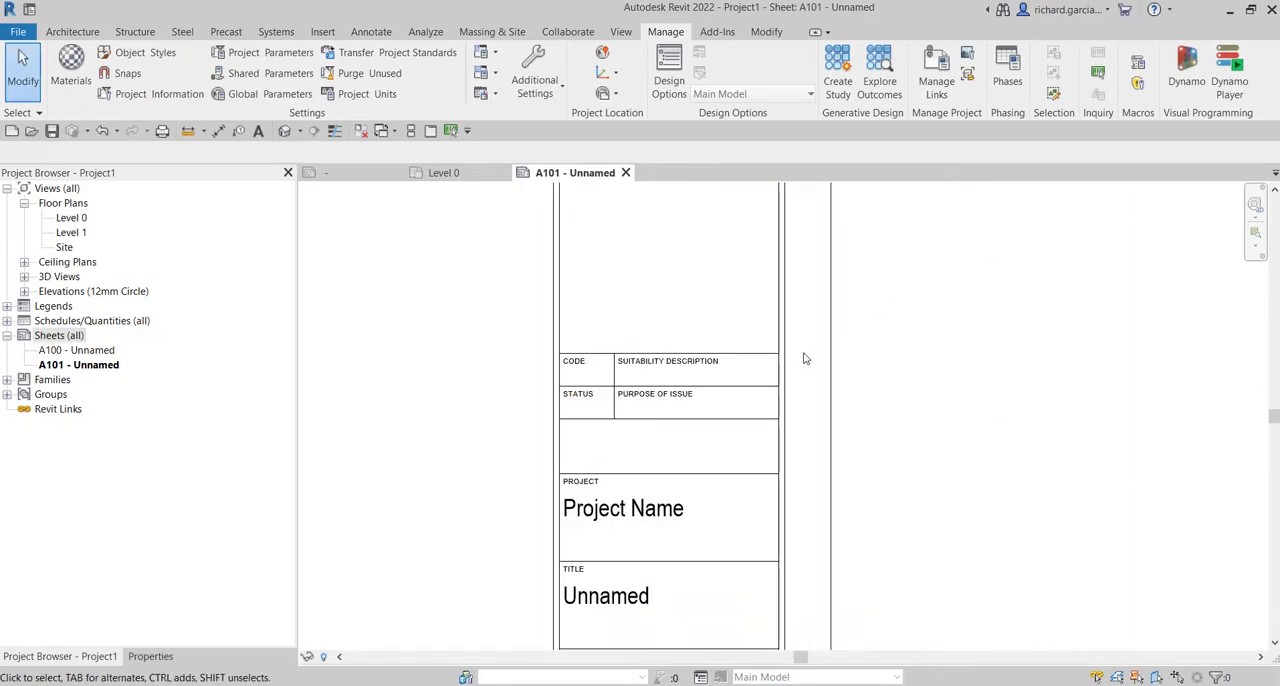
left_click(805, 360)
scroll(576, 433, "up", 1)
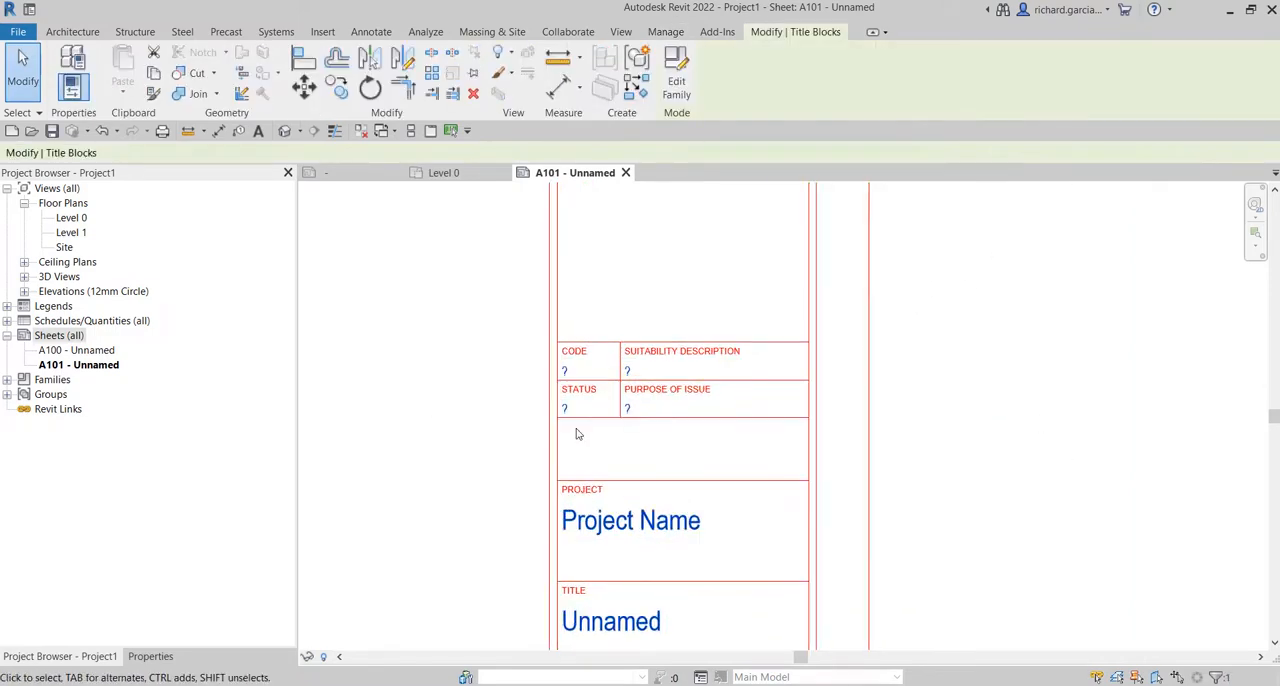
scroll(576, 433, "up", 3)
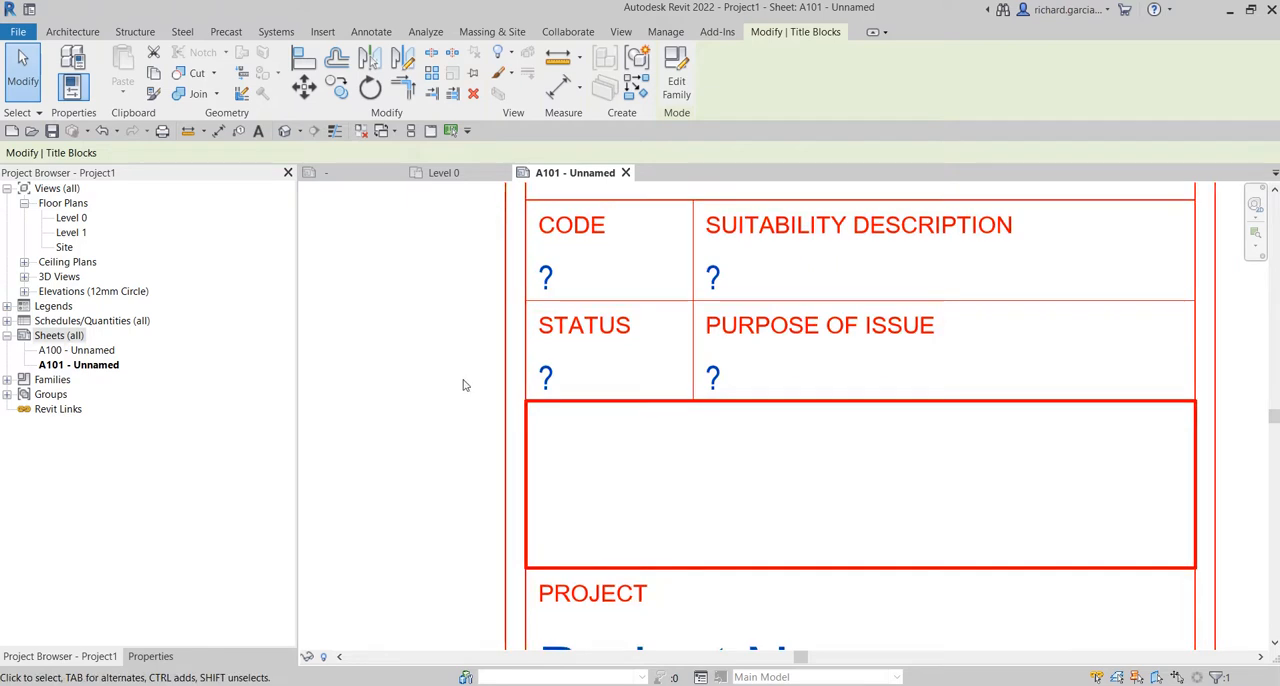
left_click(546, 280)
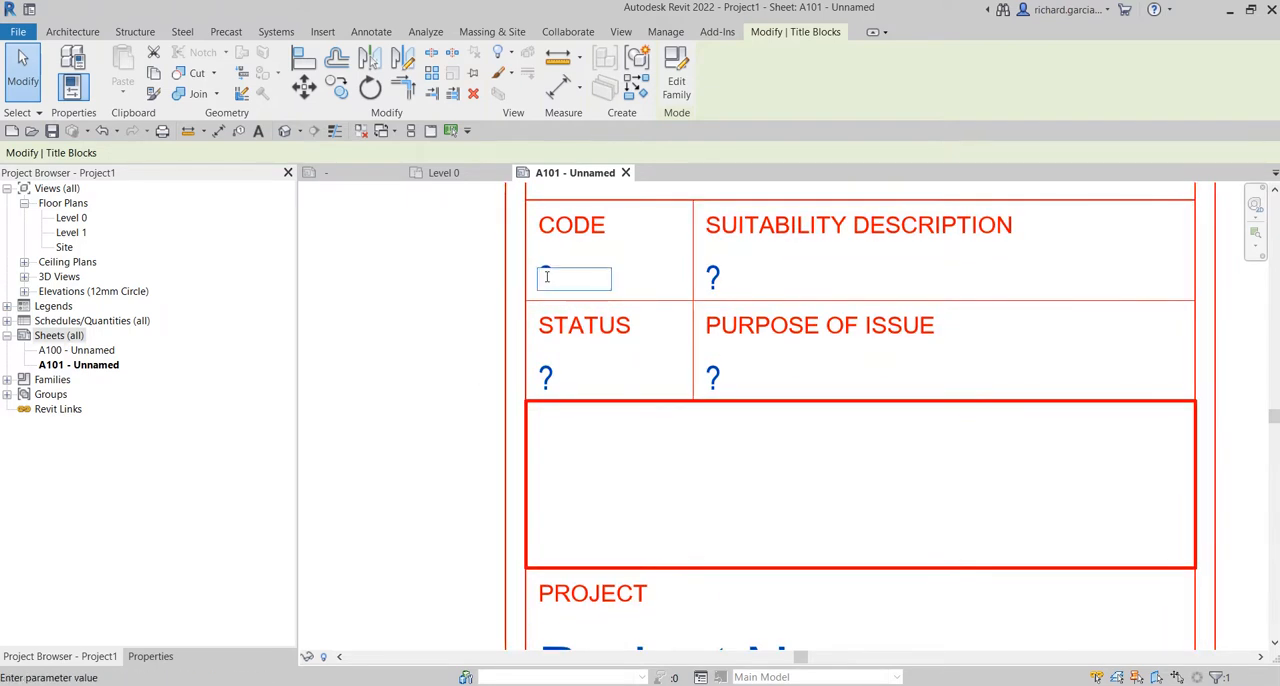
key("Caps_Lock")
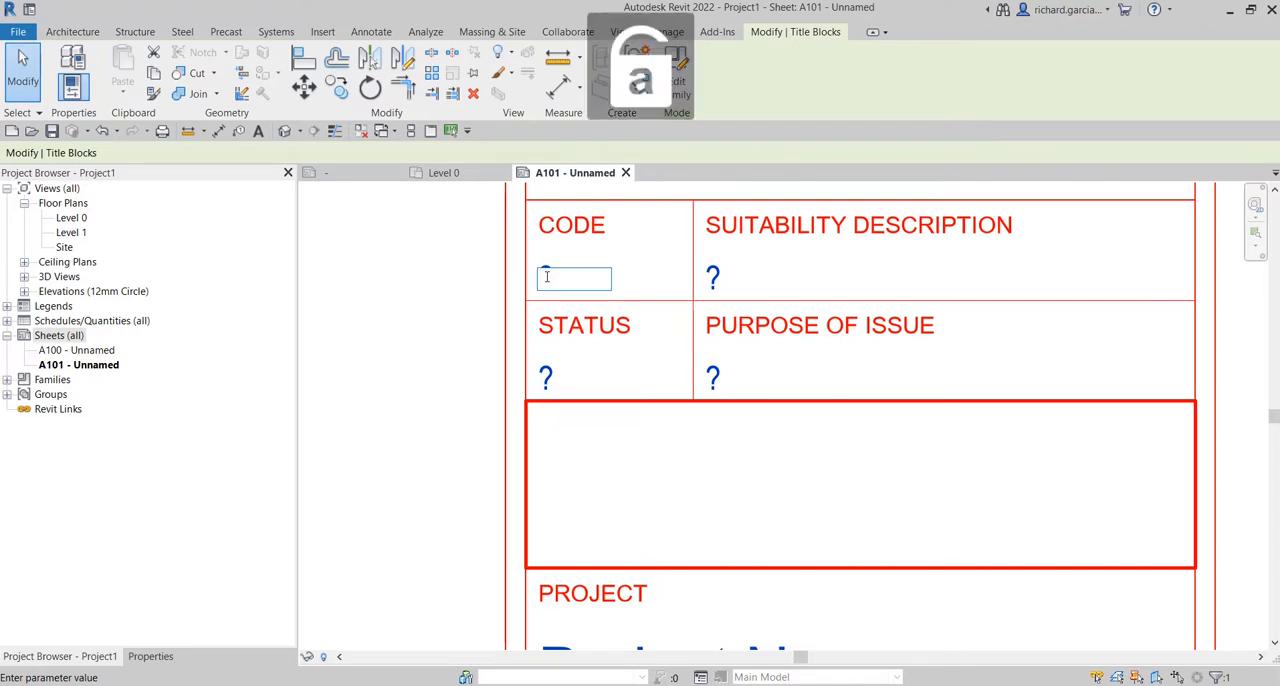
key("Caps_Lock")
type("A")
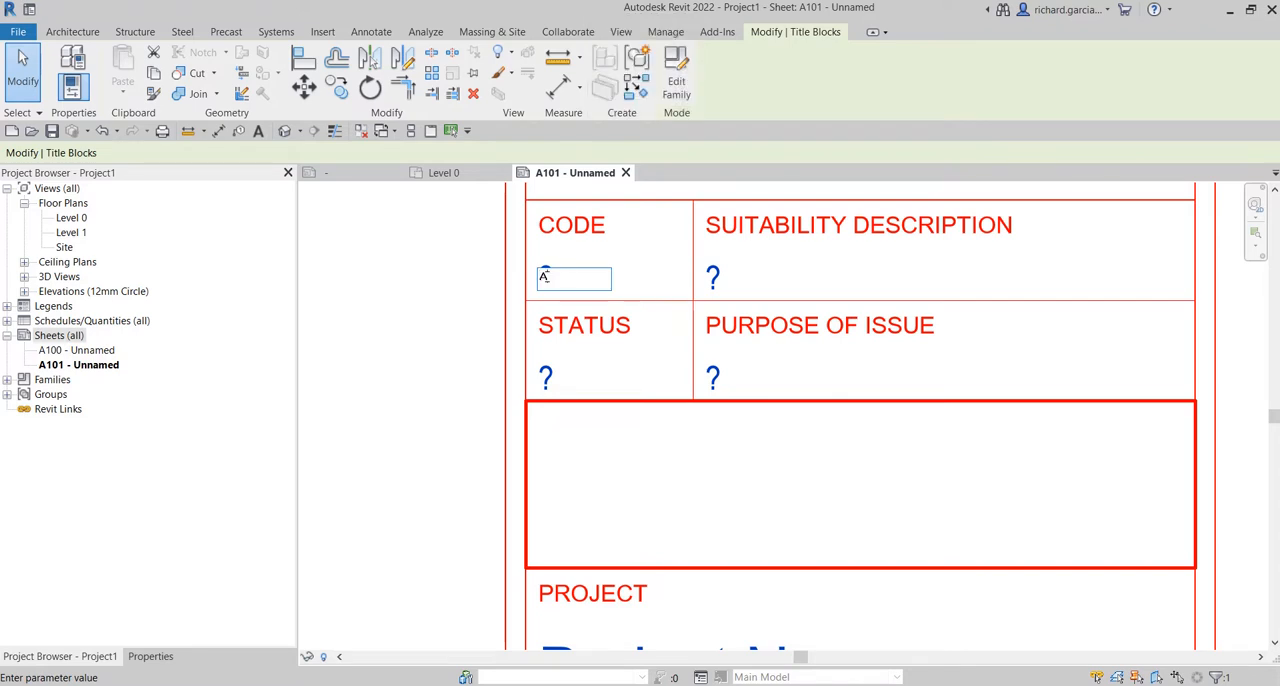
type("BC")
left_click(408, 293)
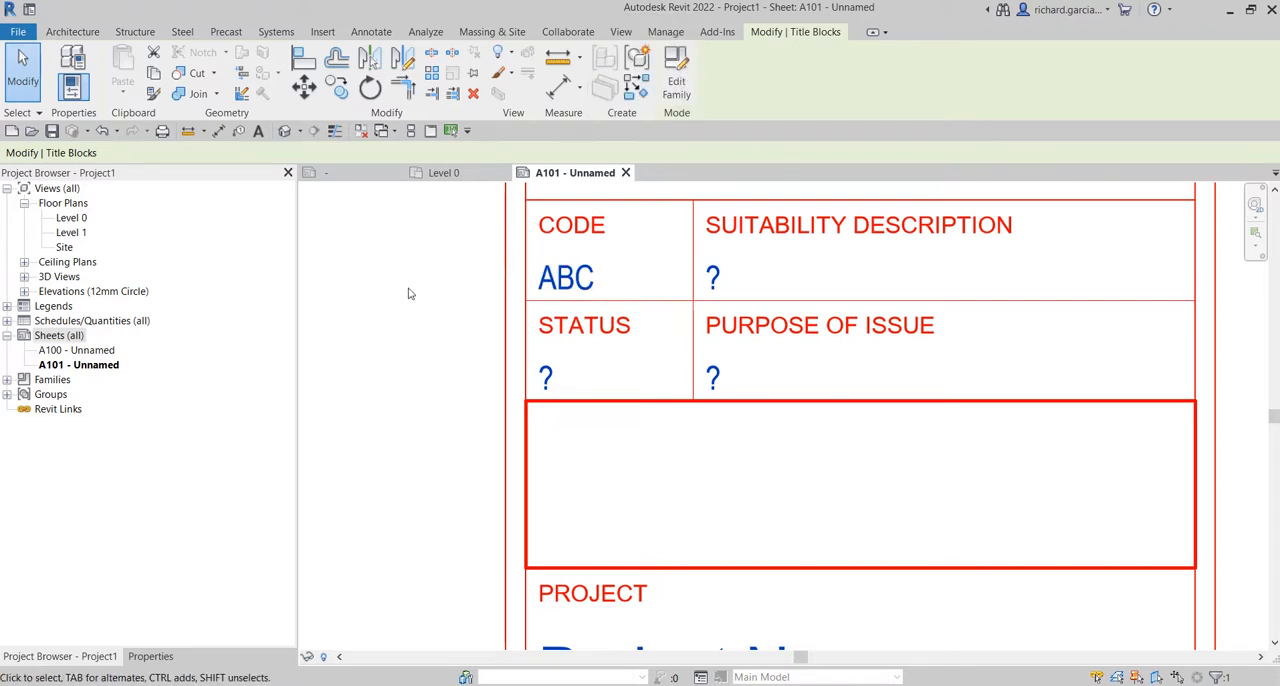
Set the title block's Suitability Description value to LOD 300.
left_click(714, 277)
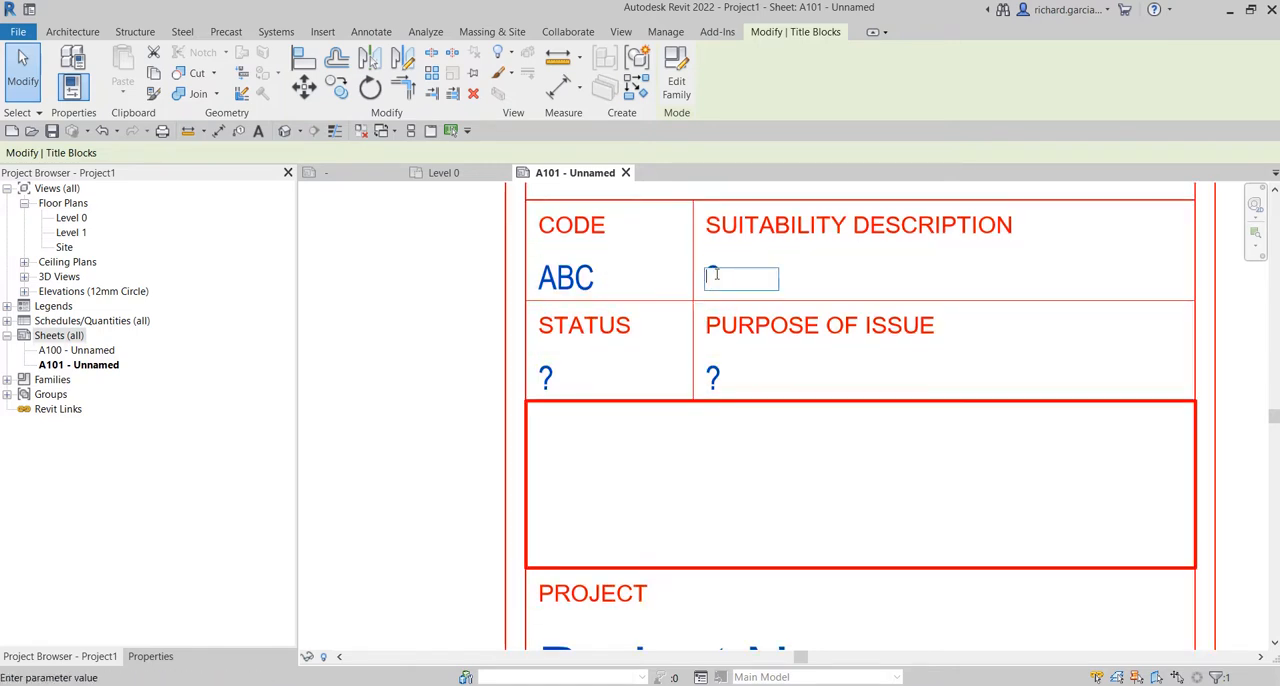
type("LOD 300")
left_click(397, 318)
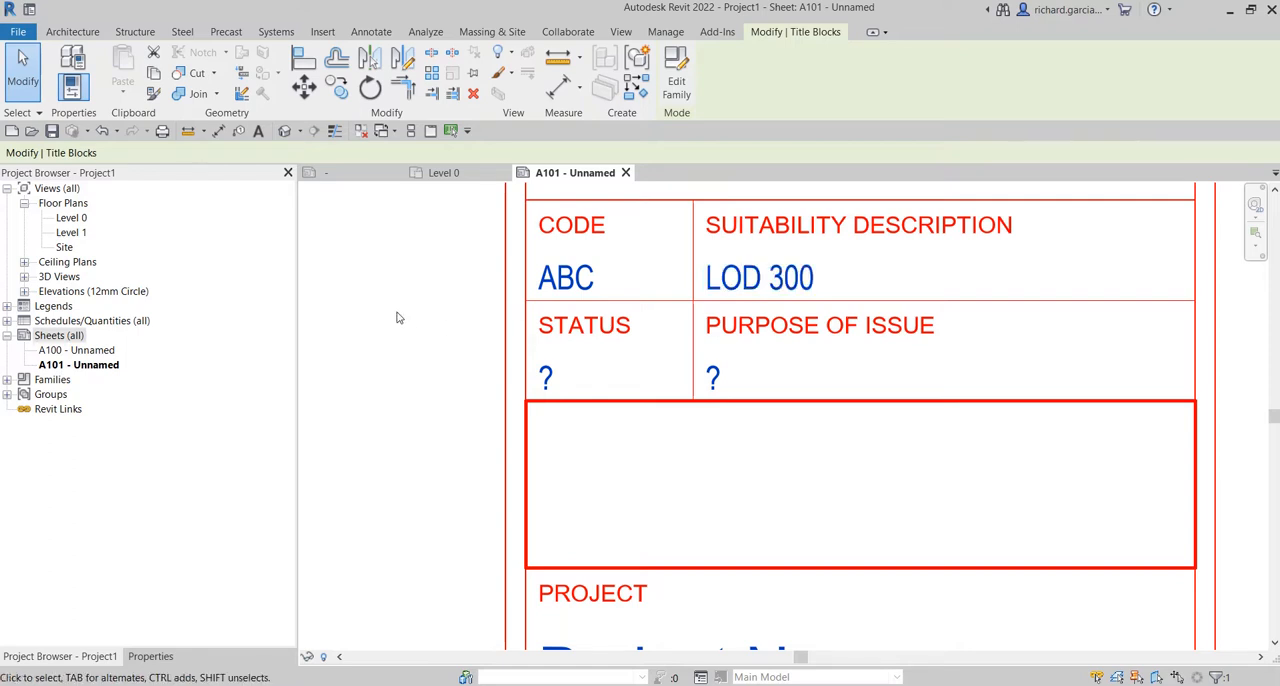
Set the title block's Status value to WIP and its Purpose of Issue value to TENDER ISSUE.
left_click(546, 377)
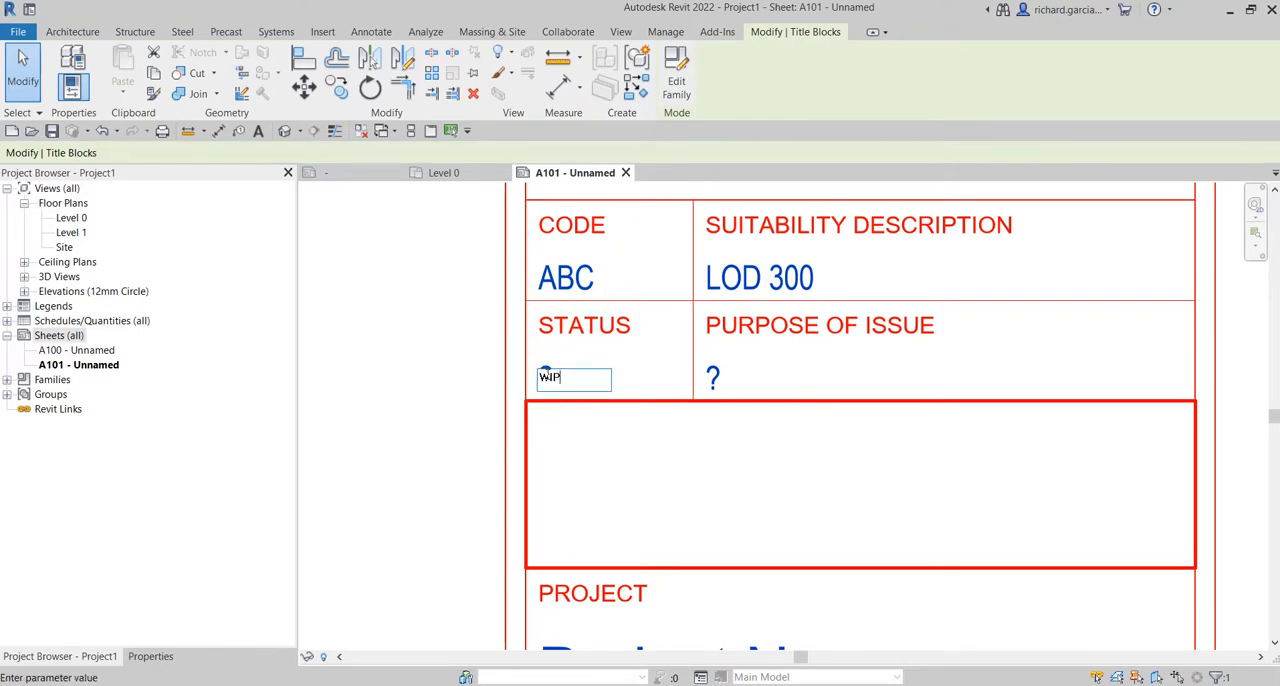
left_click(403, 333)
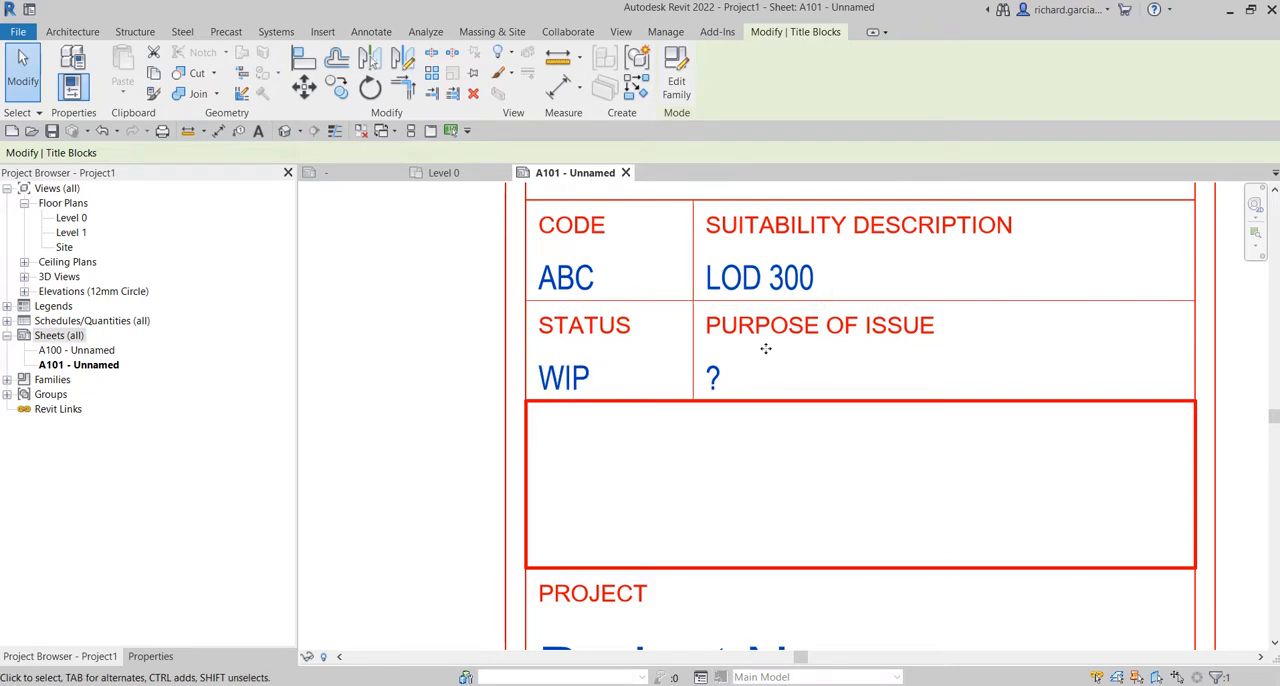
left_click(713, 377)
left_click(713, 377)
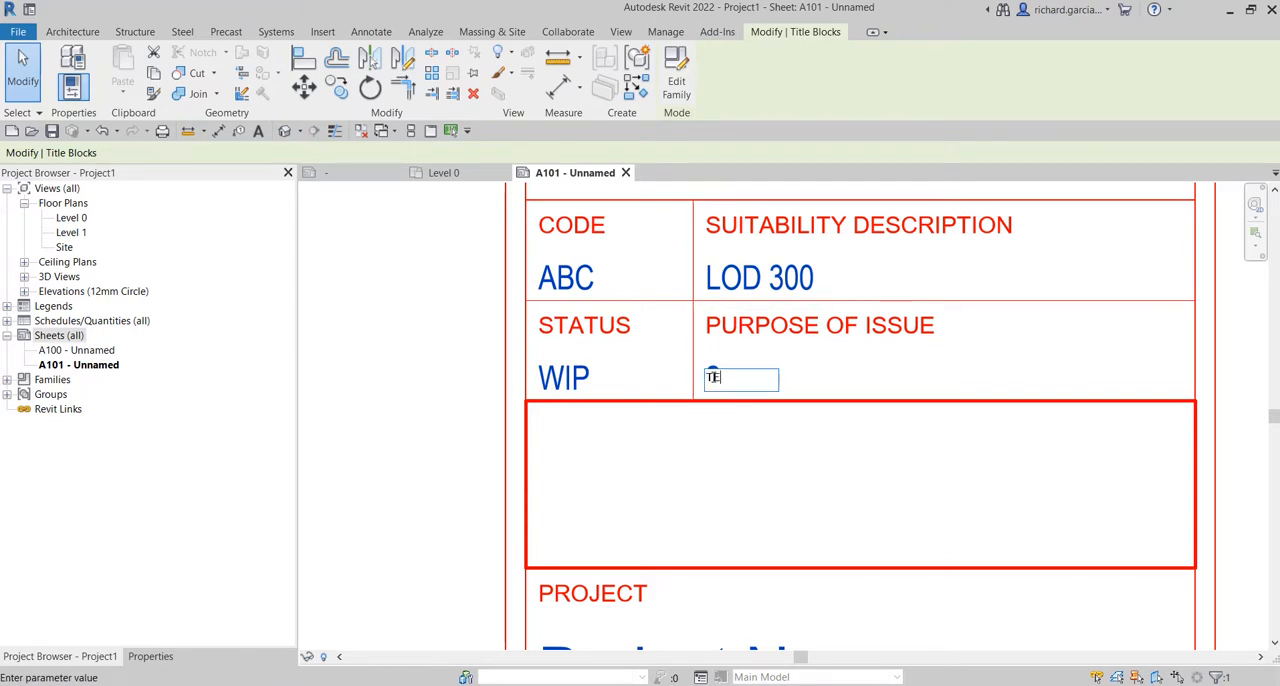
type("TENDER ISSUE")
left_click(347, 333)
scroll(414, 371, "down", 4)
left_click(997, 409)
Display the properties of sheet A101 and examine the shared parameter values grouped under General.
scroll(893, 419, "down", 2)
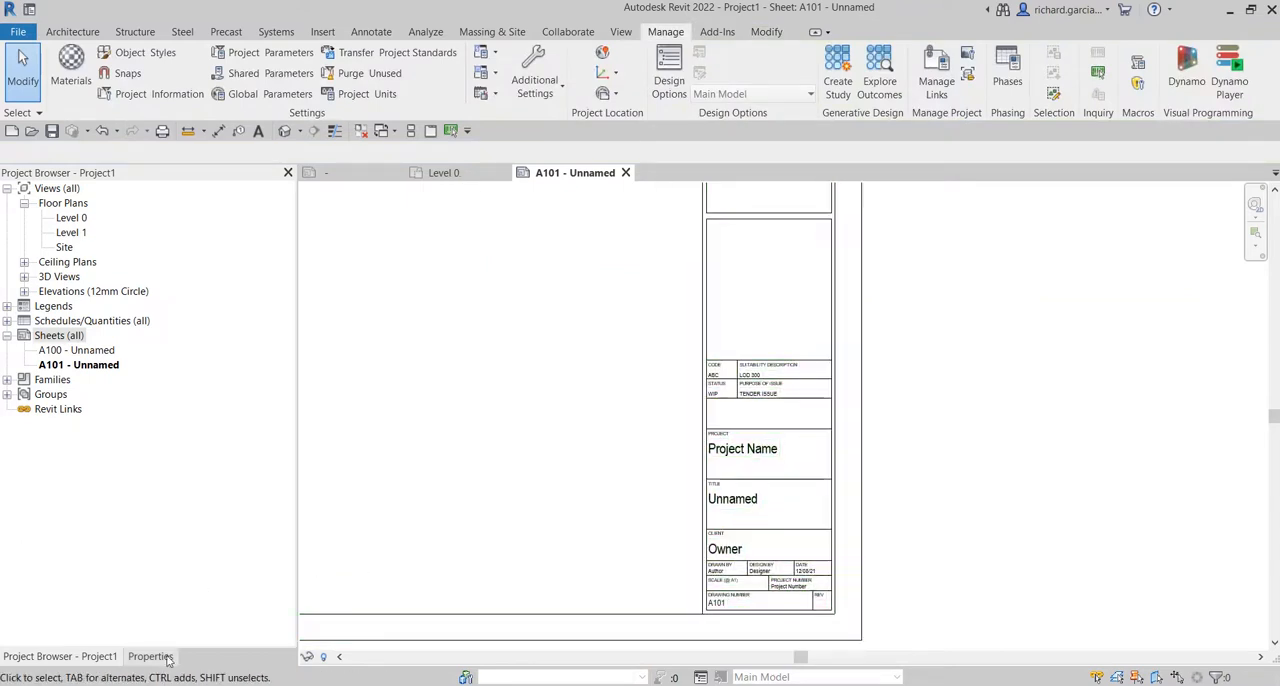
scroll(850, 445, "down", 2)
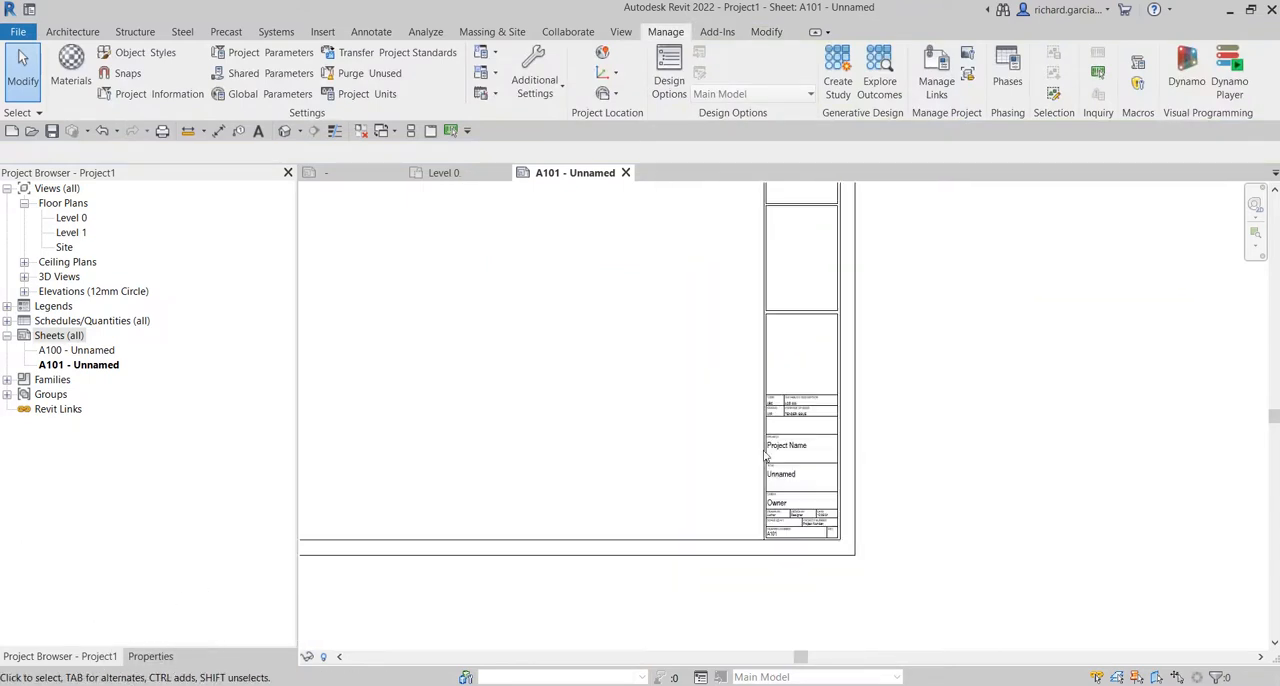
middle_click_drag(698, 482, 791, 523)
middle_click_drag(647, 480, 783, 513)
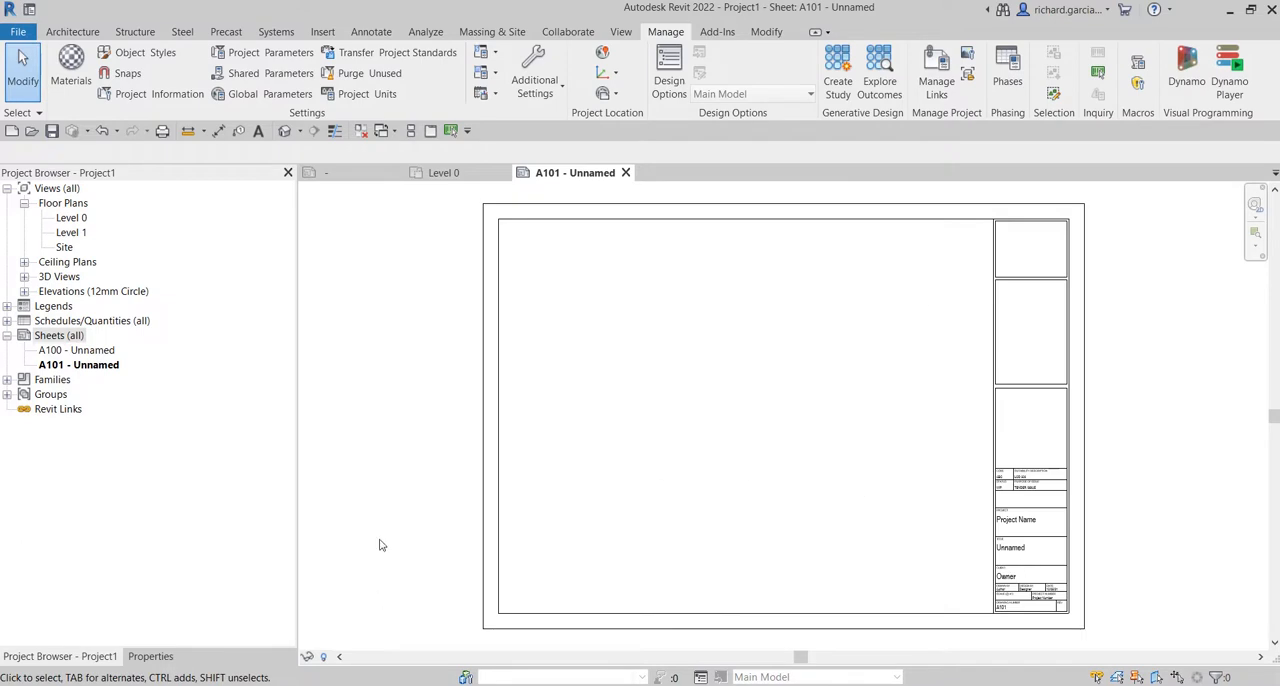
left_click(157, 656)
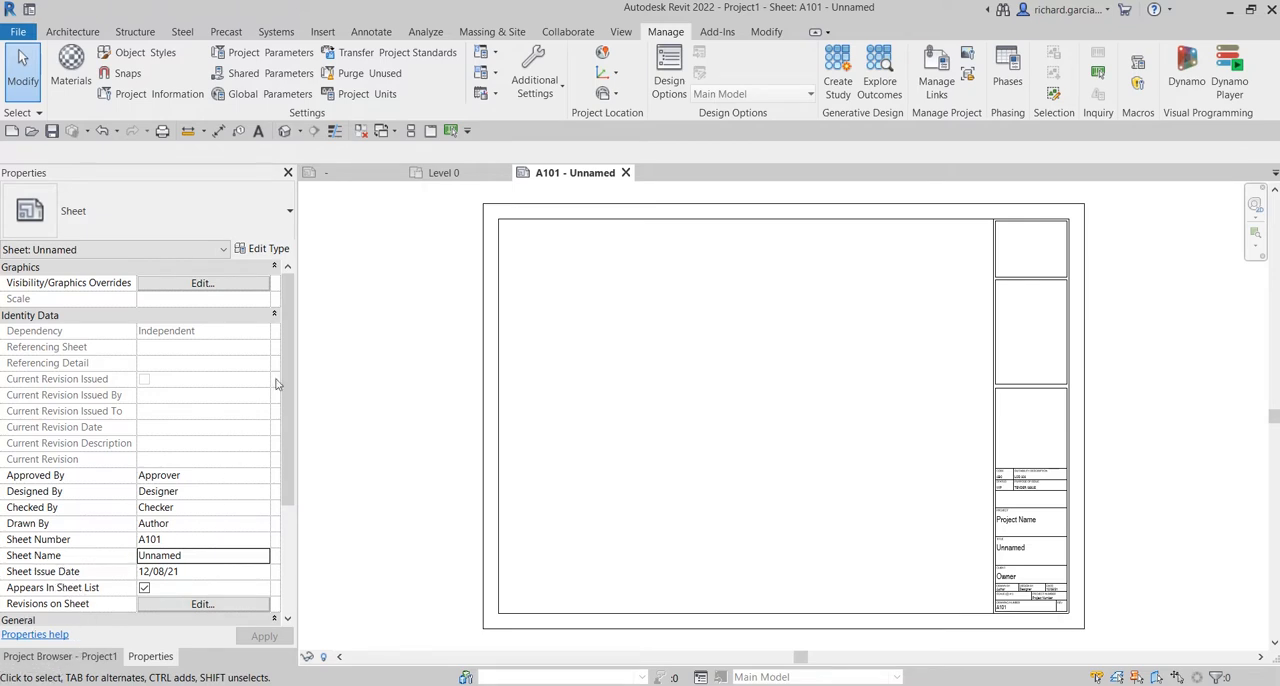
scroll(277, 400, "down", 3)
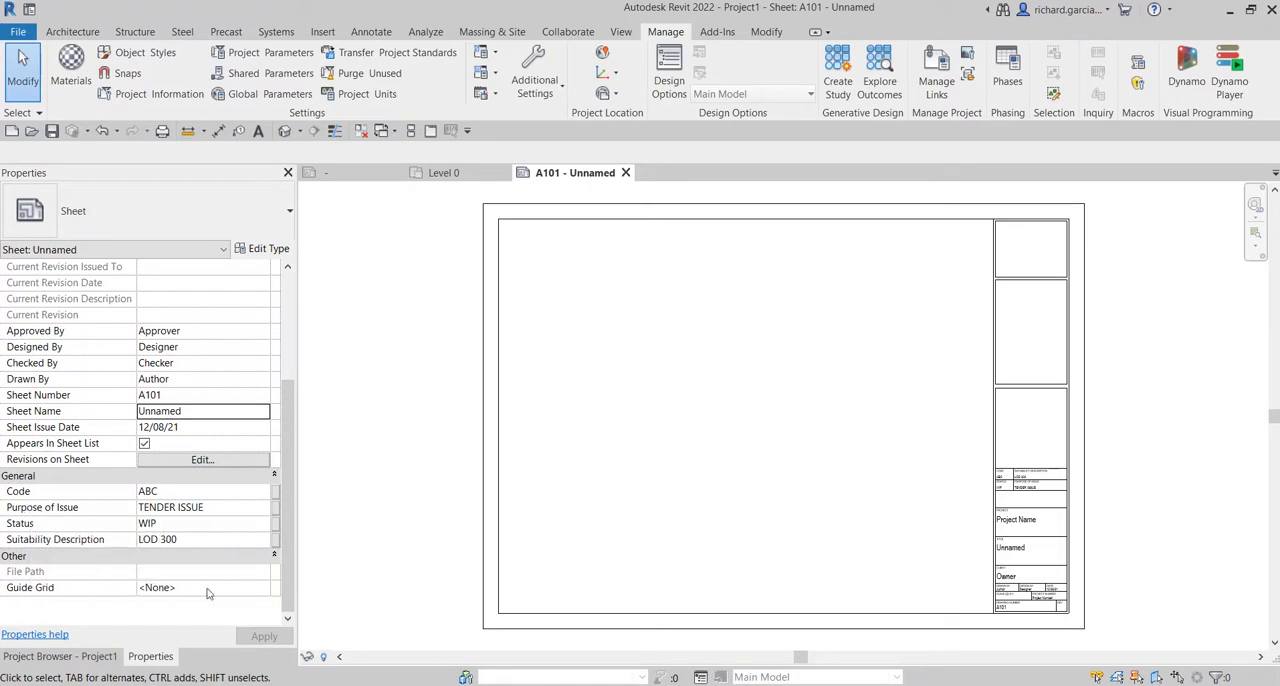
left_click(190, 492)
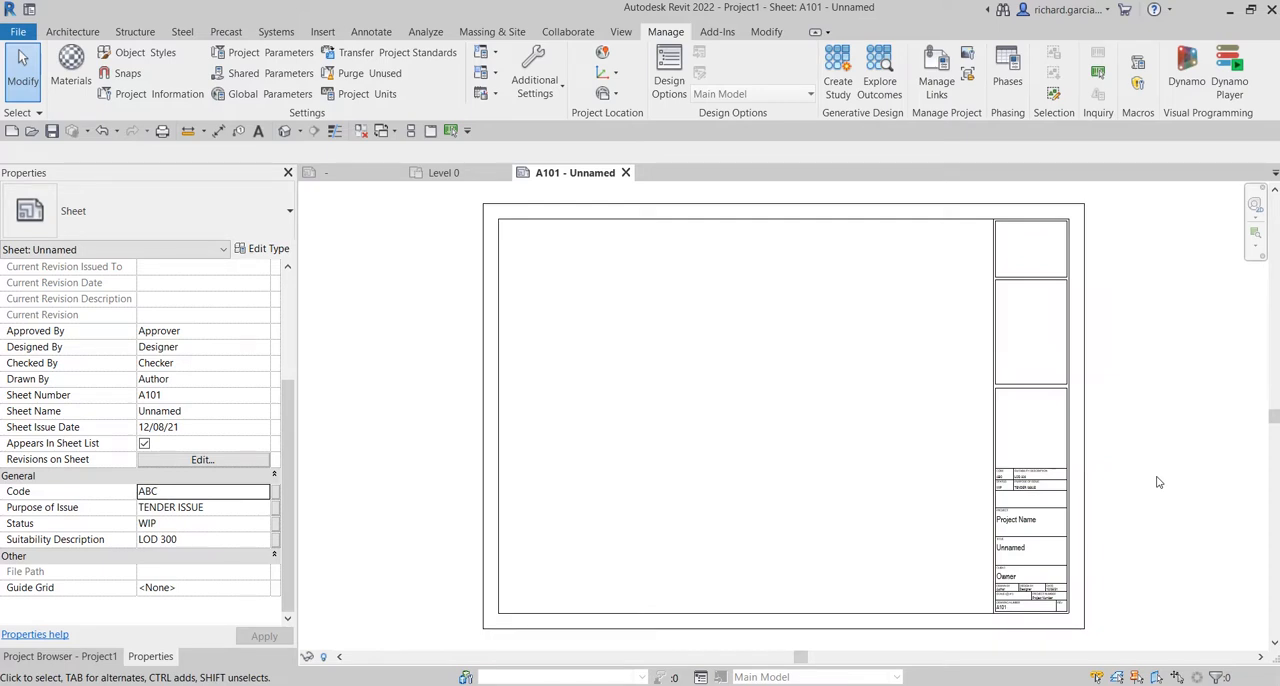
left_click(278, 55)
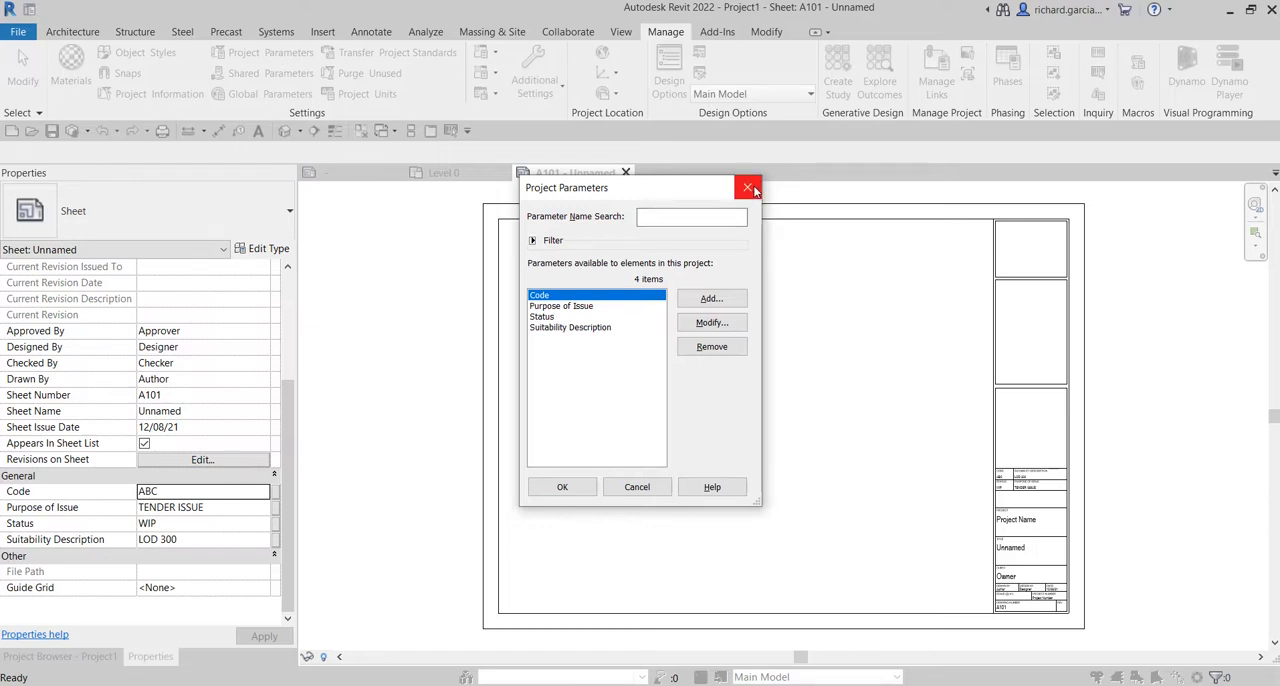
left_click(712, 299)
left_click(556, 309)
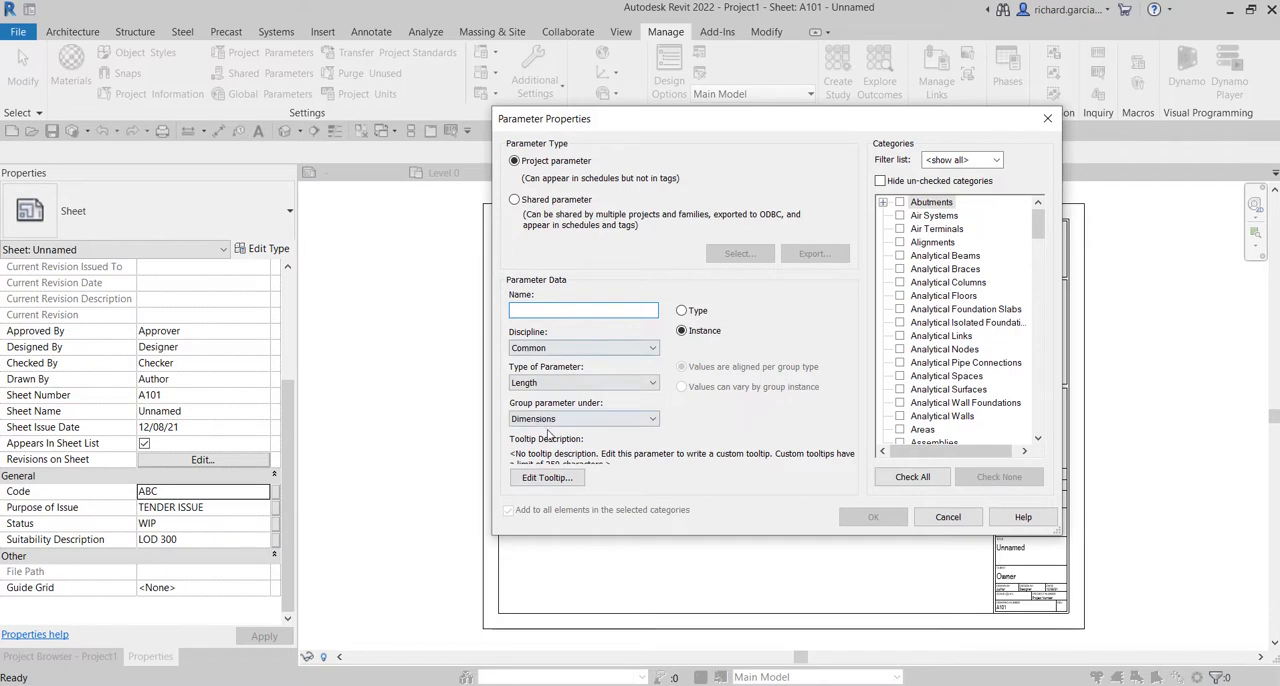
left_click(948, 517)
left_click(750, 189)
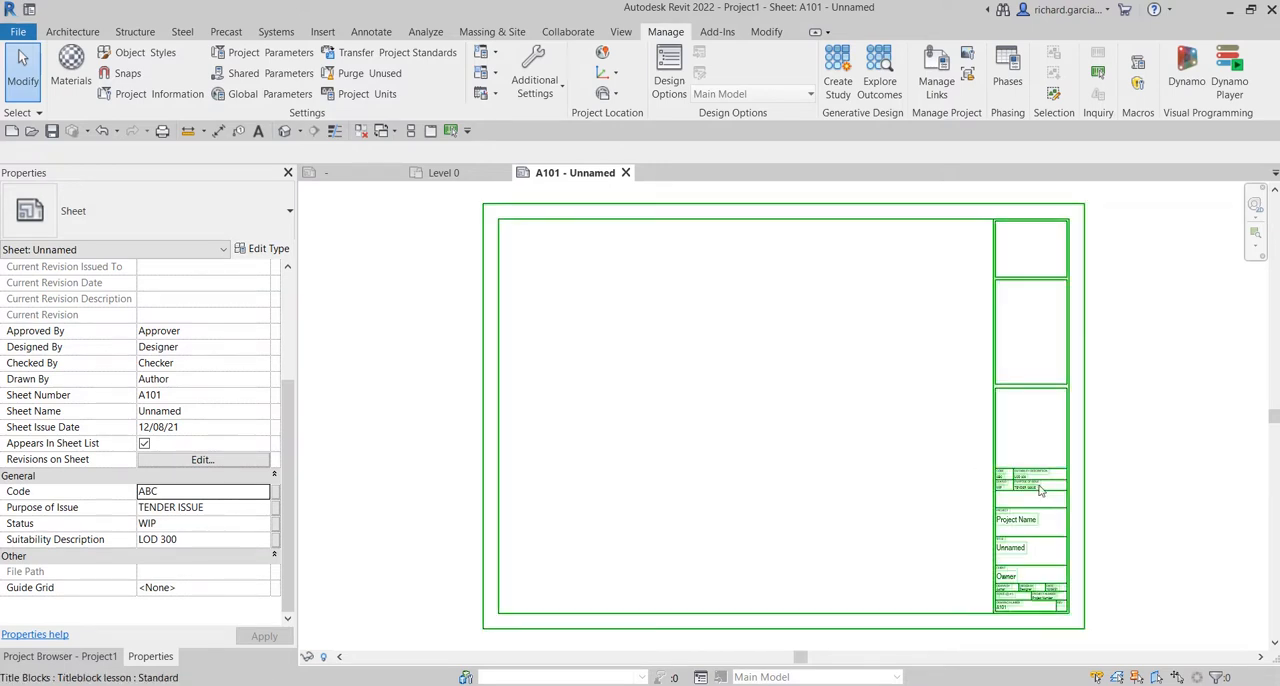
Examine the Code, Suitability Description, Status and Purpose of Issue cells and the empty box below them on sheet A101.
scroll(1052, 479, "up", 6)
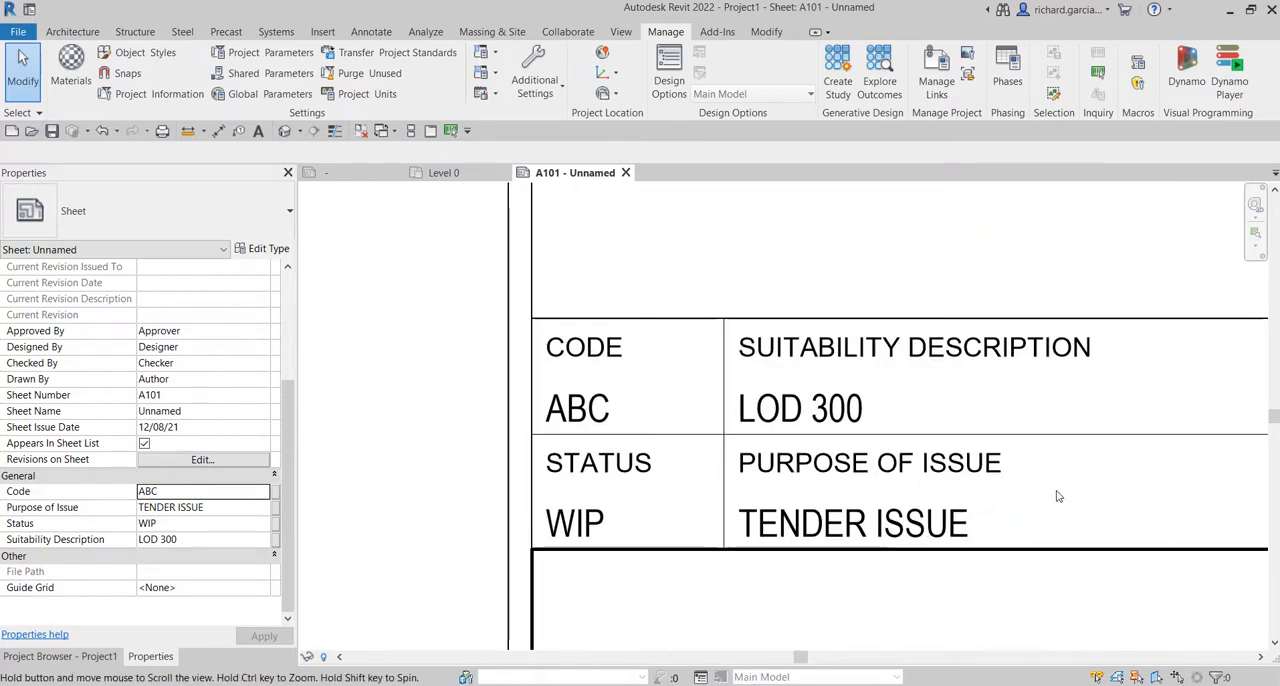
scroll(905, 422, "down", 3)
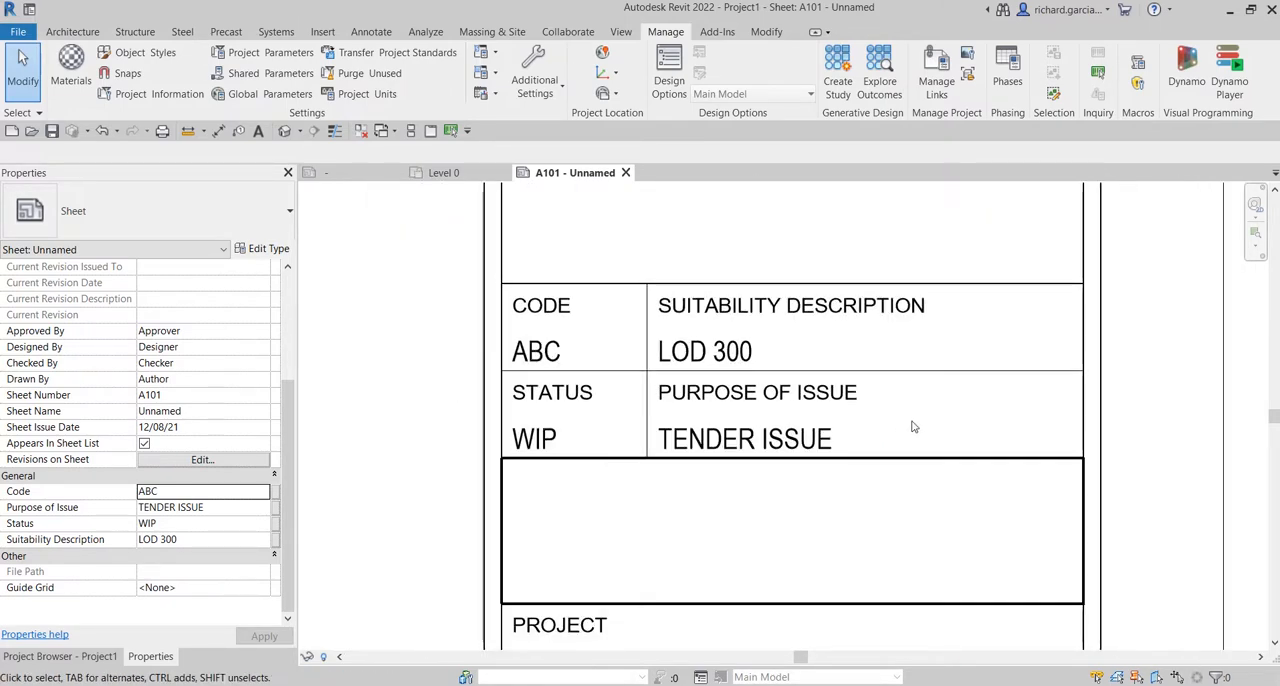
scroll(913, 427, "down", 1)
middle_click_drag(971, 443, 959, 328)
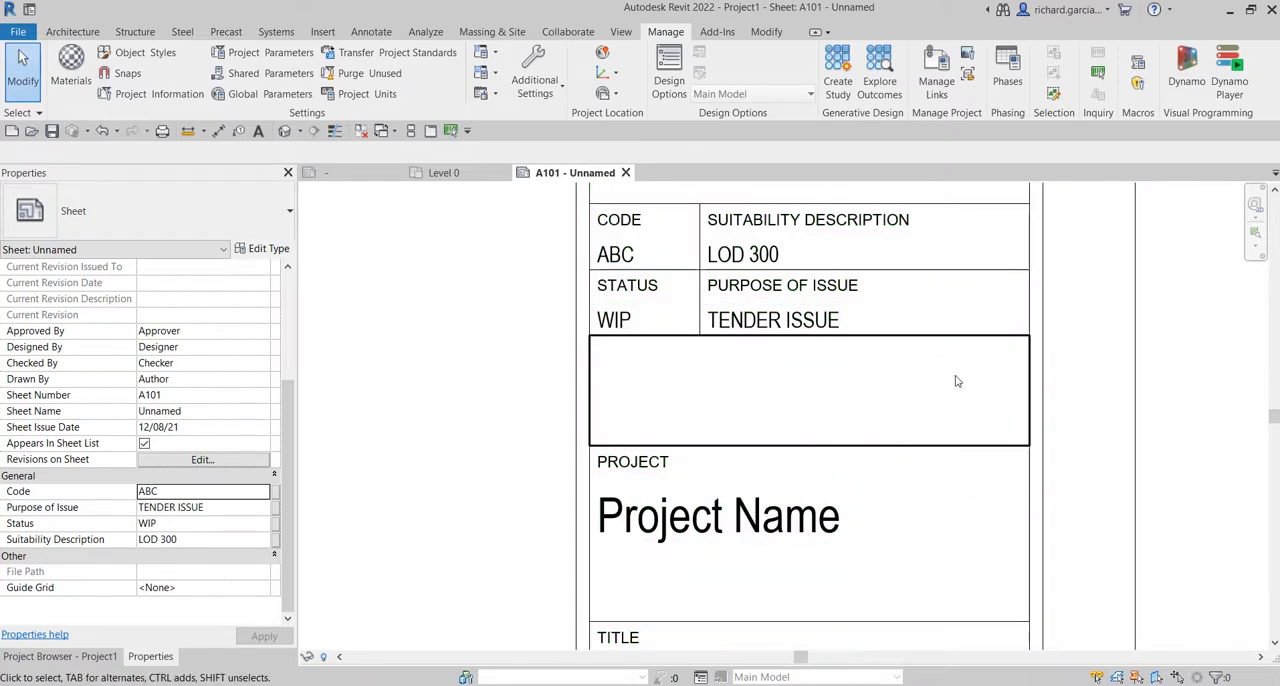
scroll(769, 379, "up", 3)
scroll(510, 340, "down", 2)
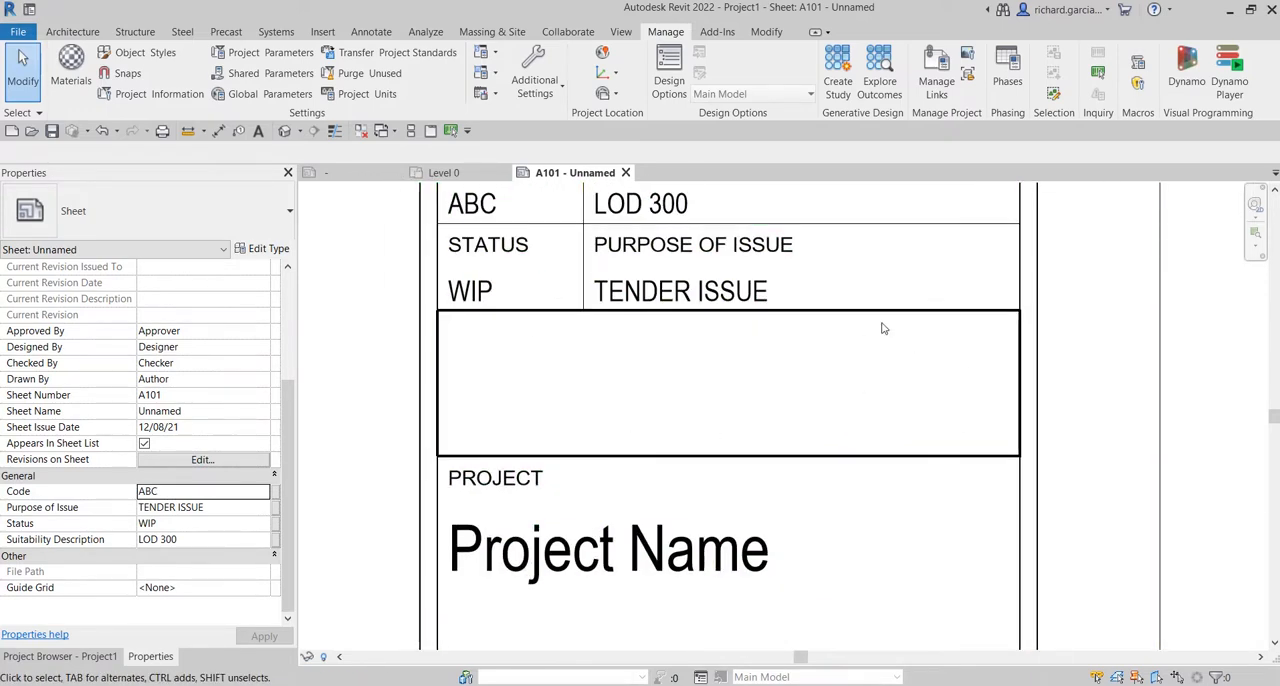
scroll(741, 414, "down", 3)
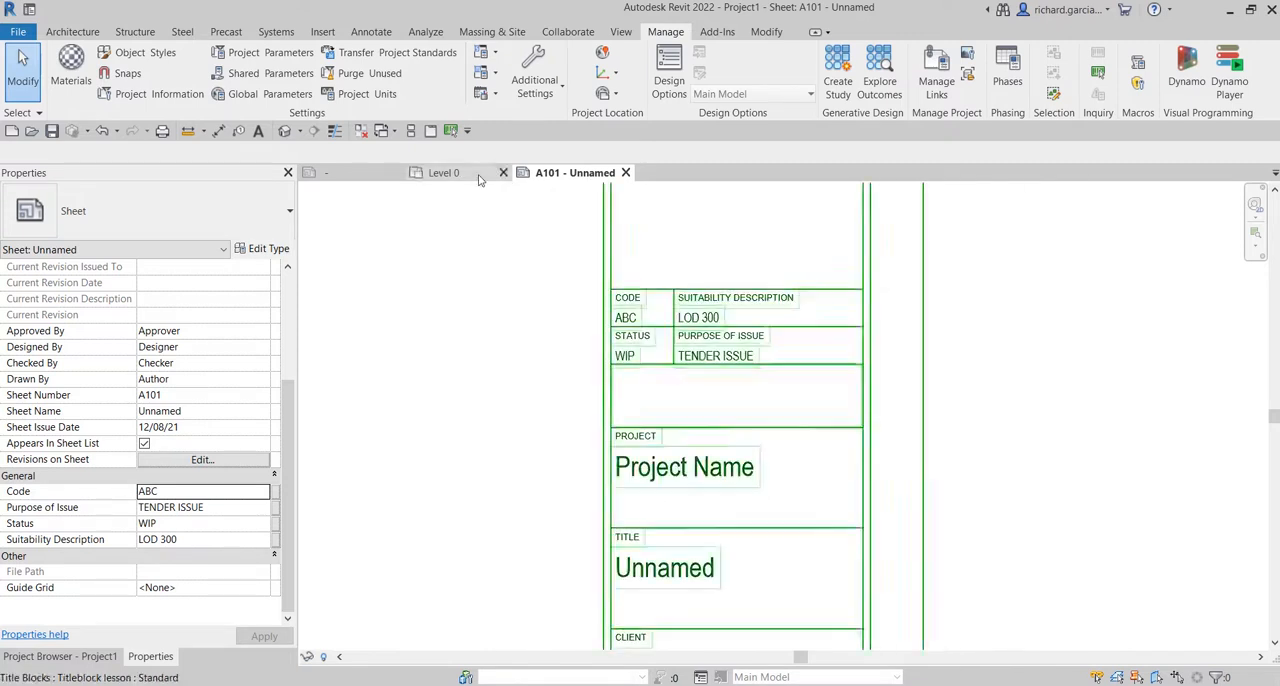
scroll(590, 349, "down", 2)
Open the title block of sheet A101 in the Family Editor, at the empty box above the project name.
left_click(600, 283)
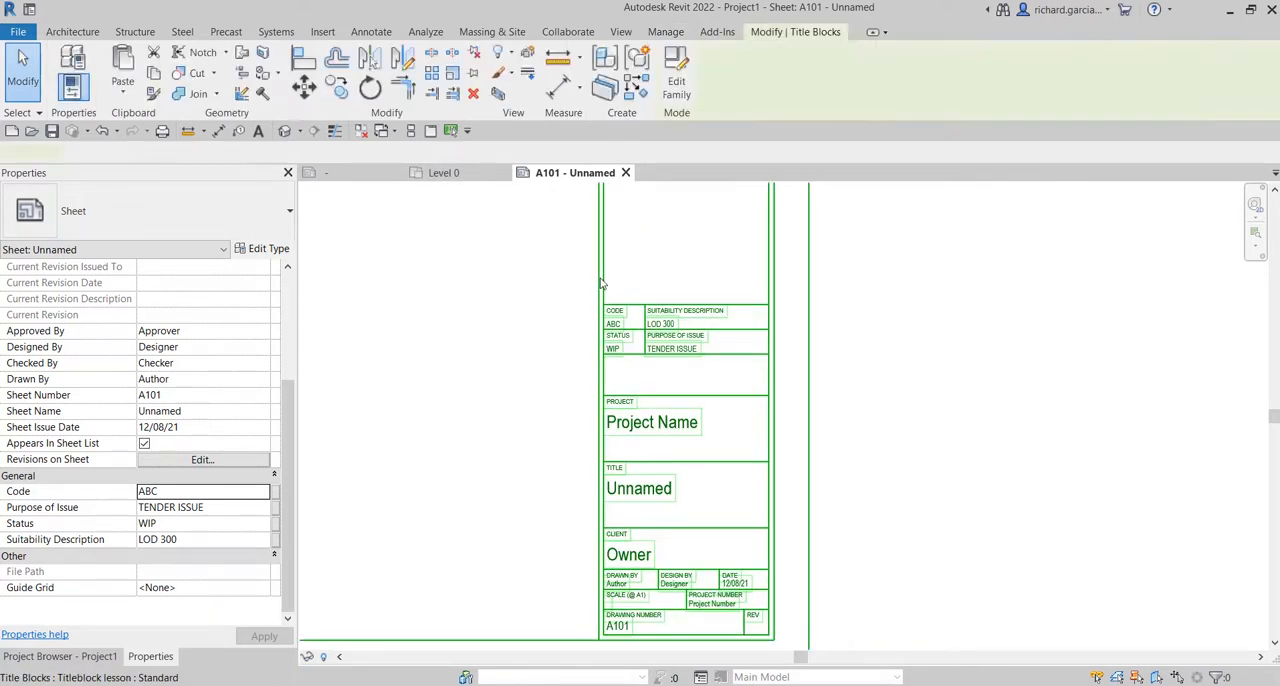
left_click(676, 82)
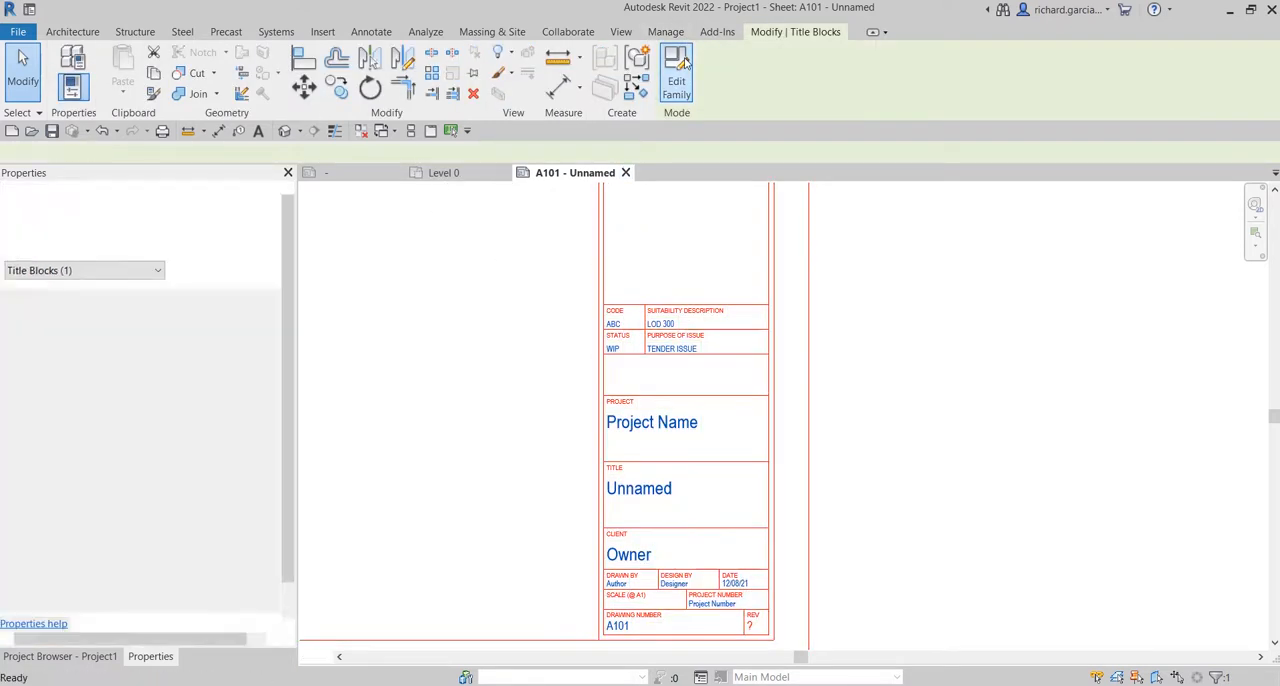
scroll(769, 403, "up", 5)
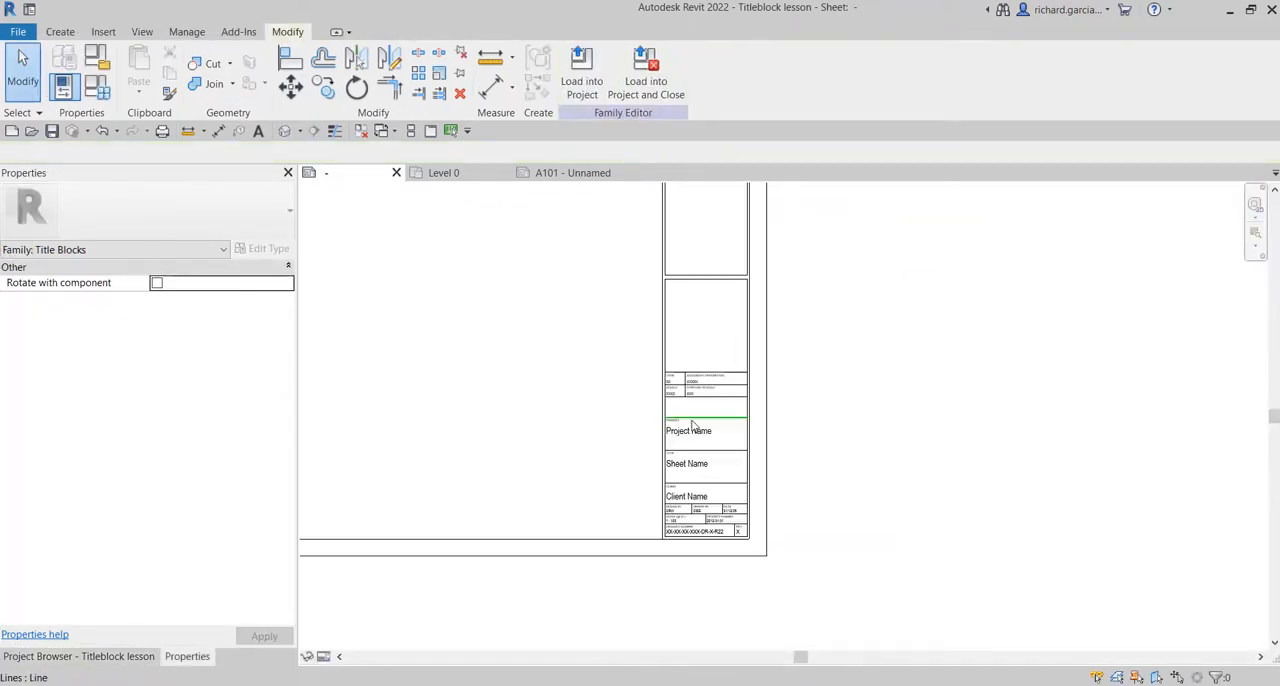
scroll(766, 394, "up", 2)
scroll(717, 377, "down", 2)
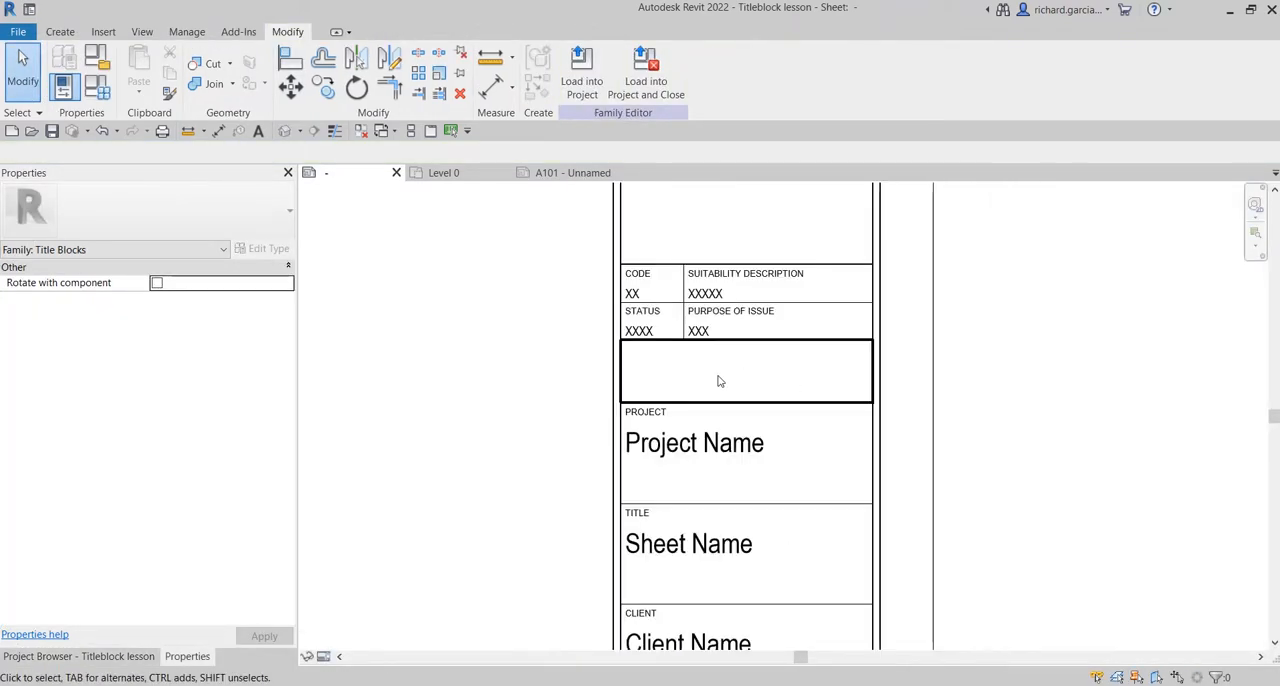
left_click(103, 33)
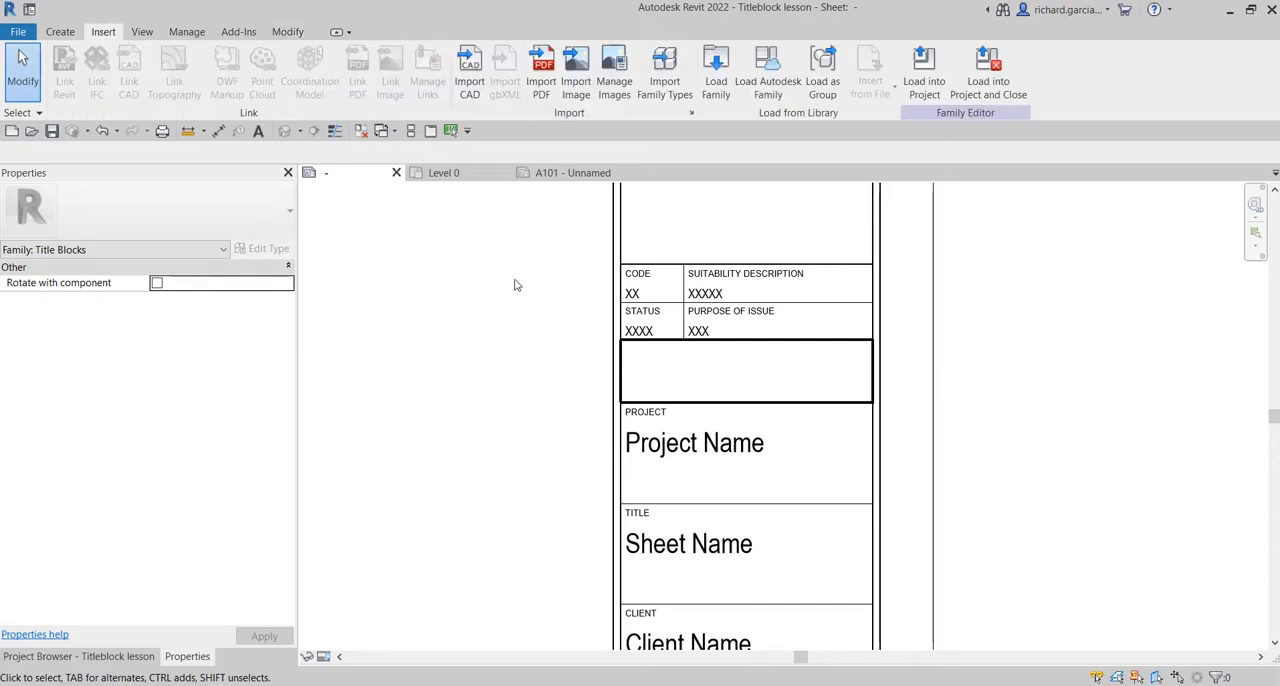
left_click(577, 90)
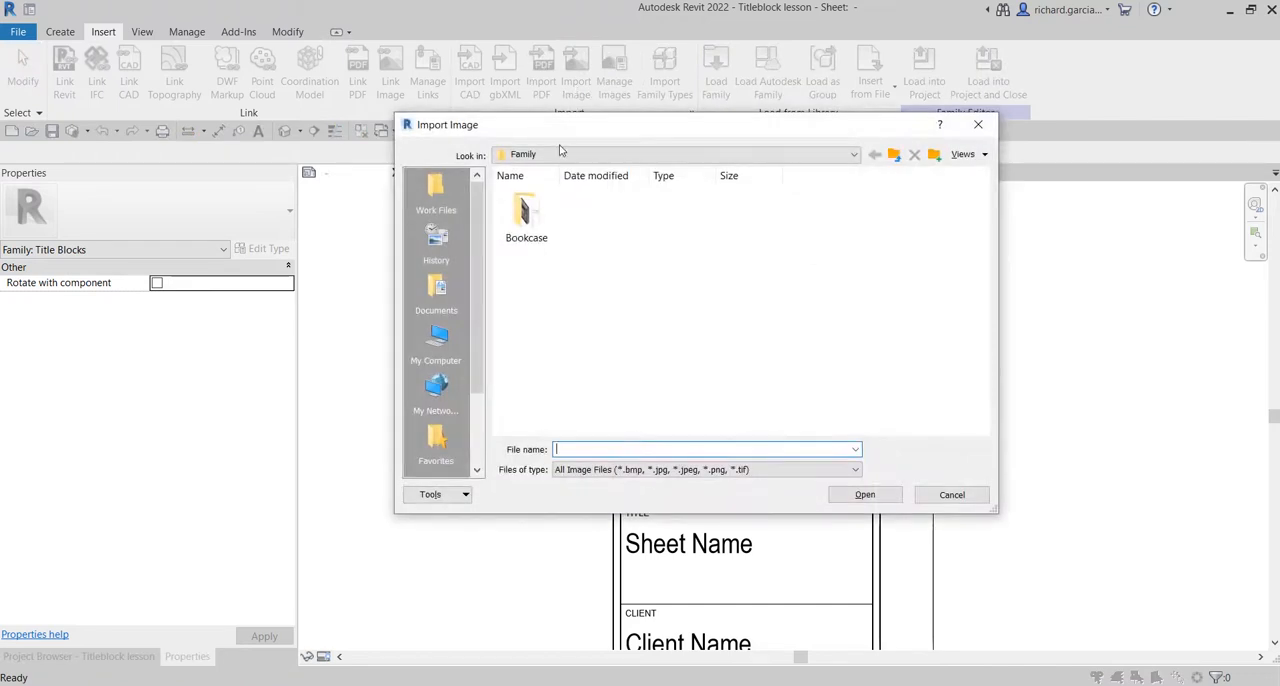
left_click(562, 153)
left_click(524, 175)
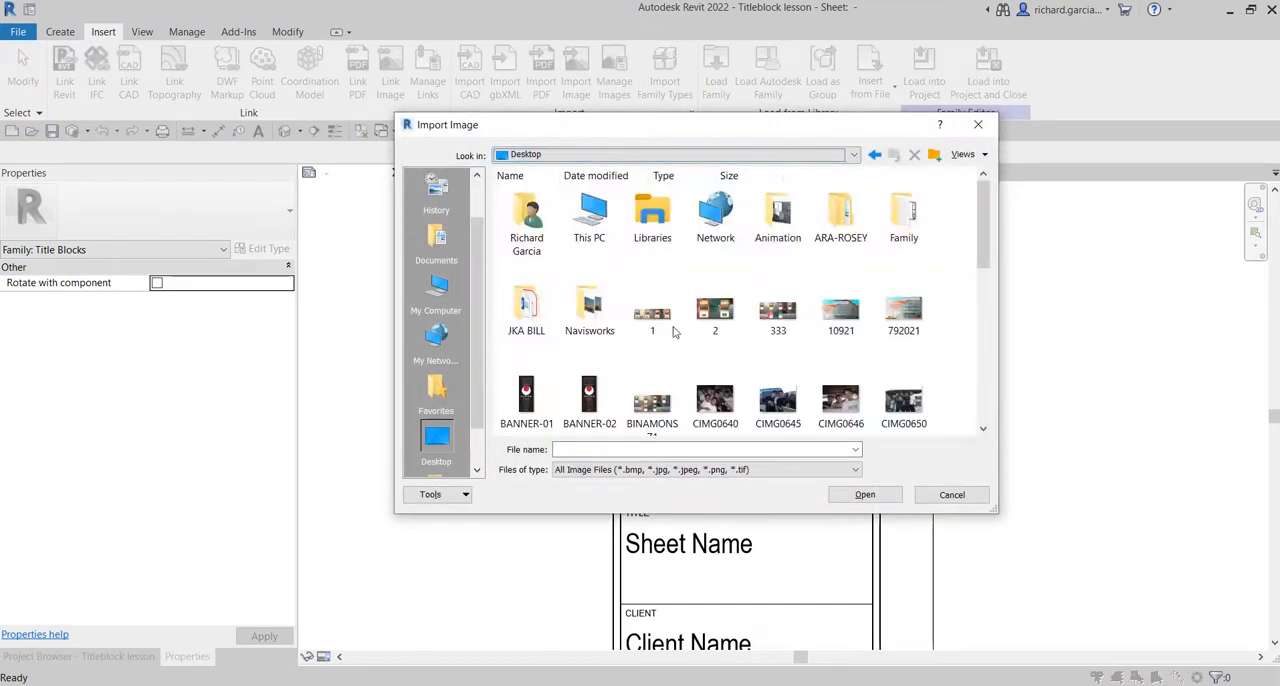
scroll(693, 331, "down", 5)
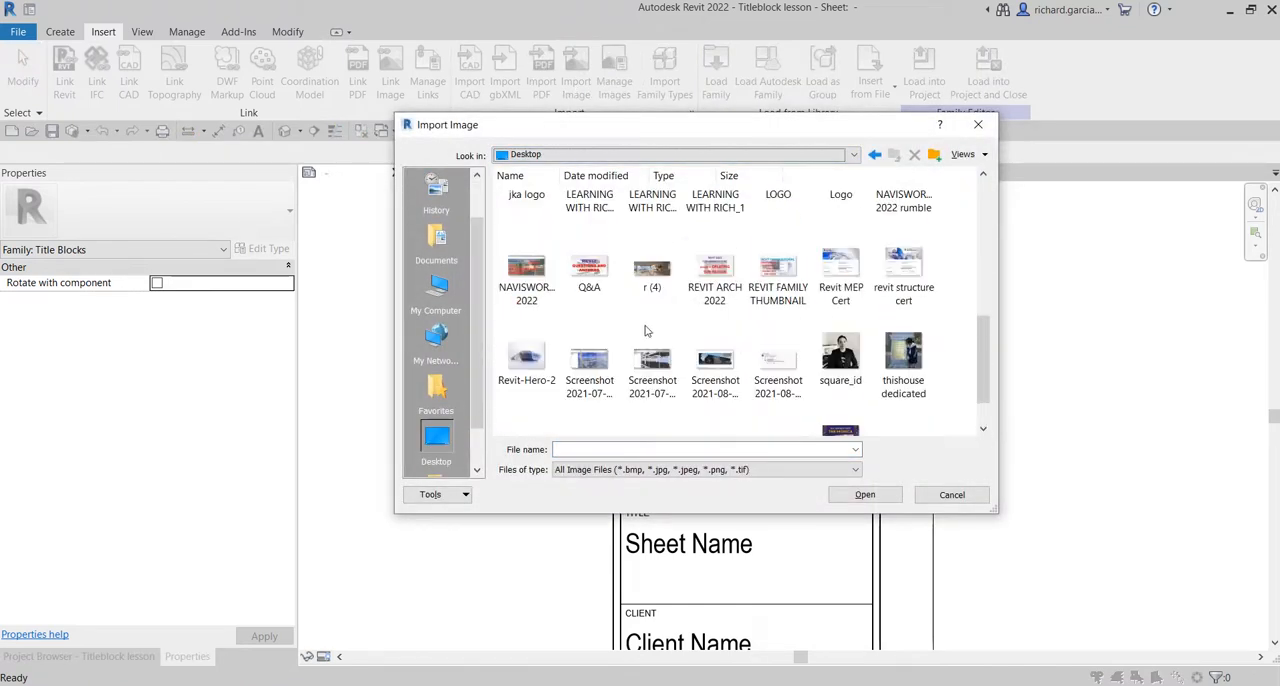
scroll(816, 296, "down", 1)
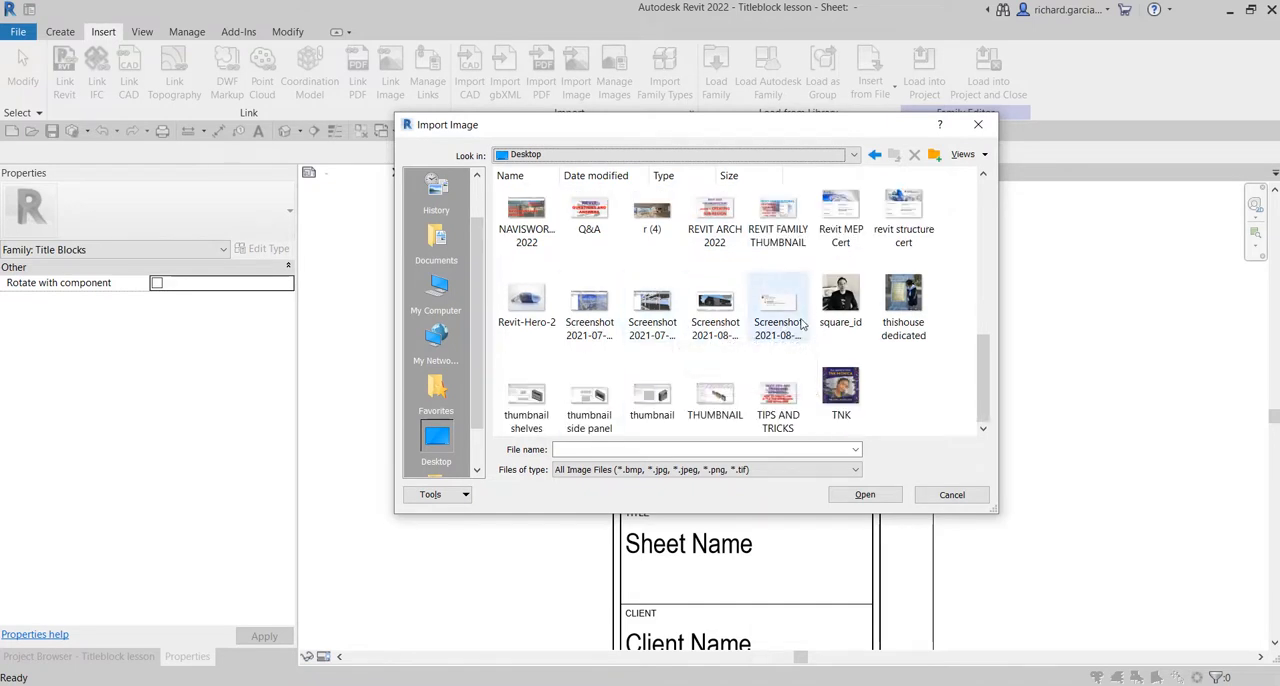
scroll(801, 324, "up", 3)
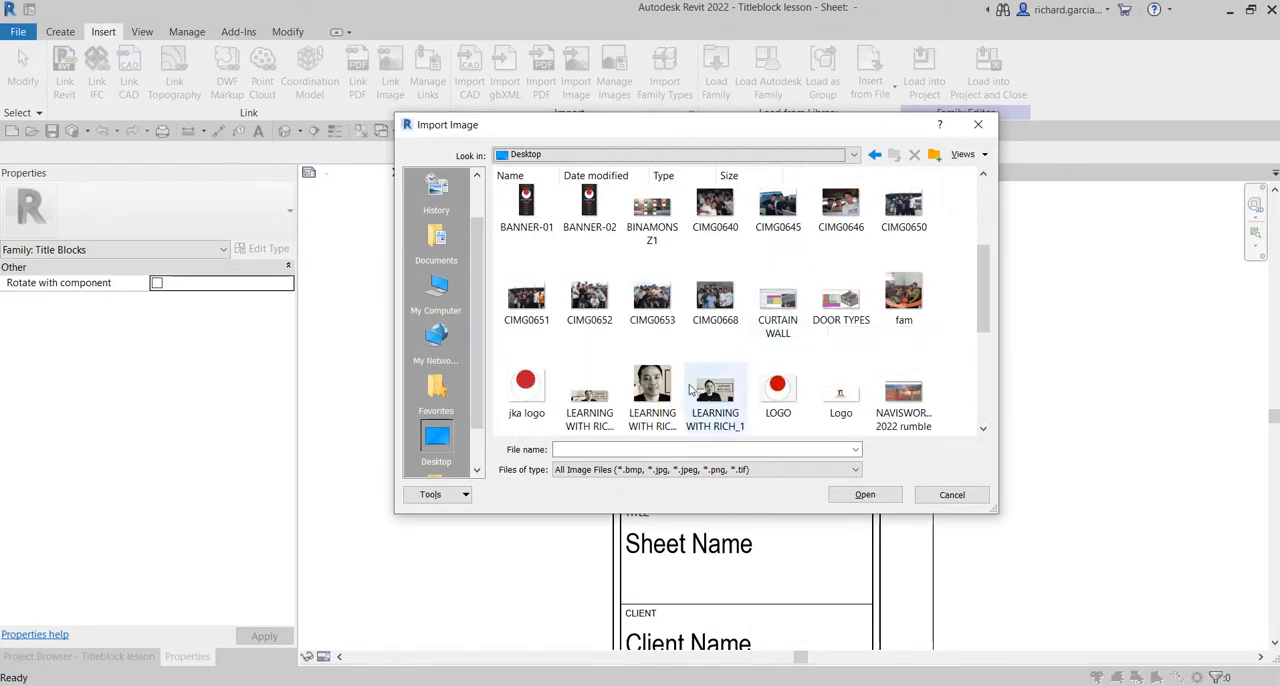
left_click(589, 395)
left_click(864, 495)
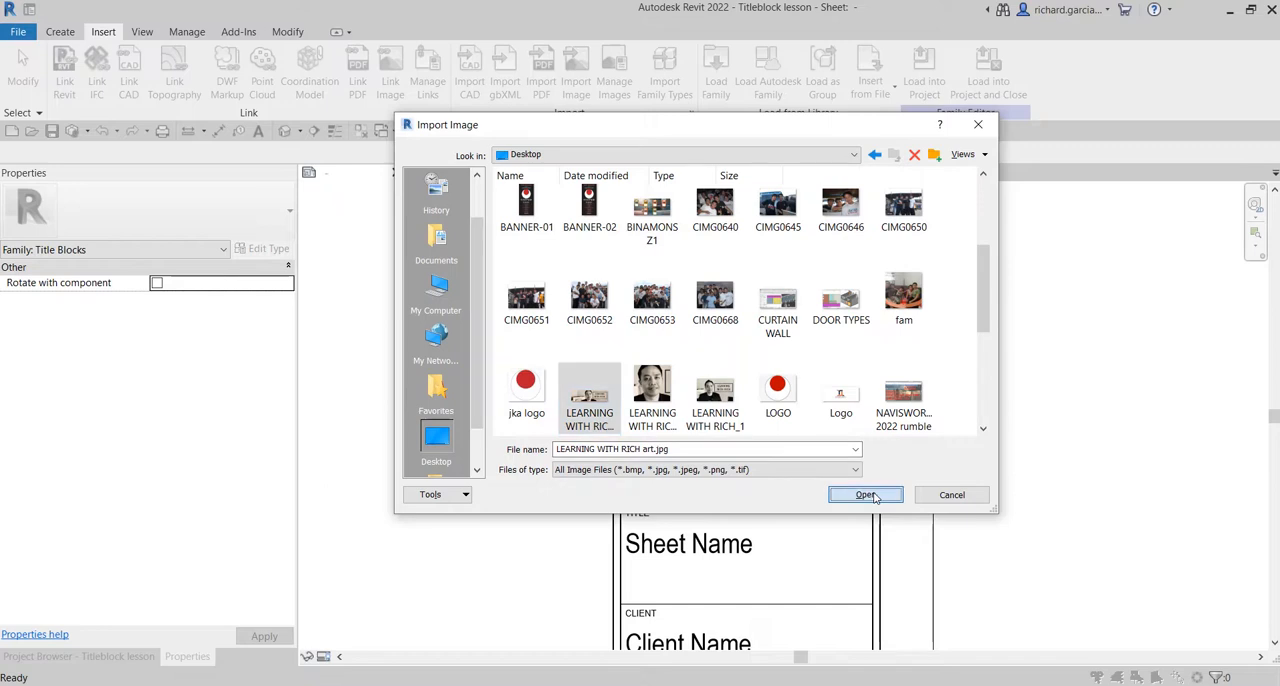
scroll(731, 406, "down", 3)
scroll(731, 406, "down", 2)
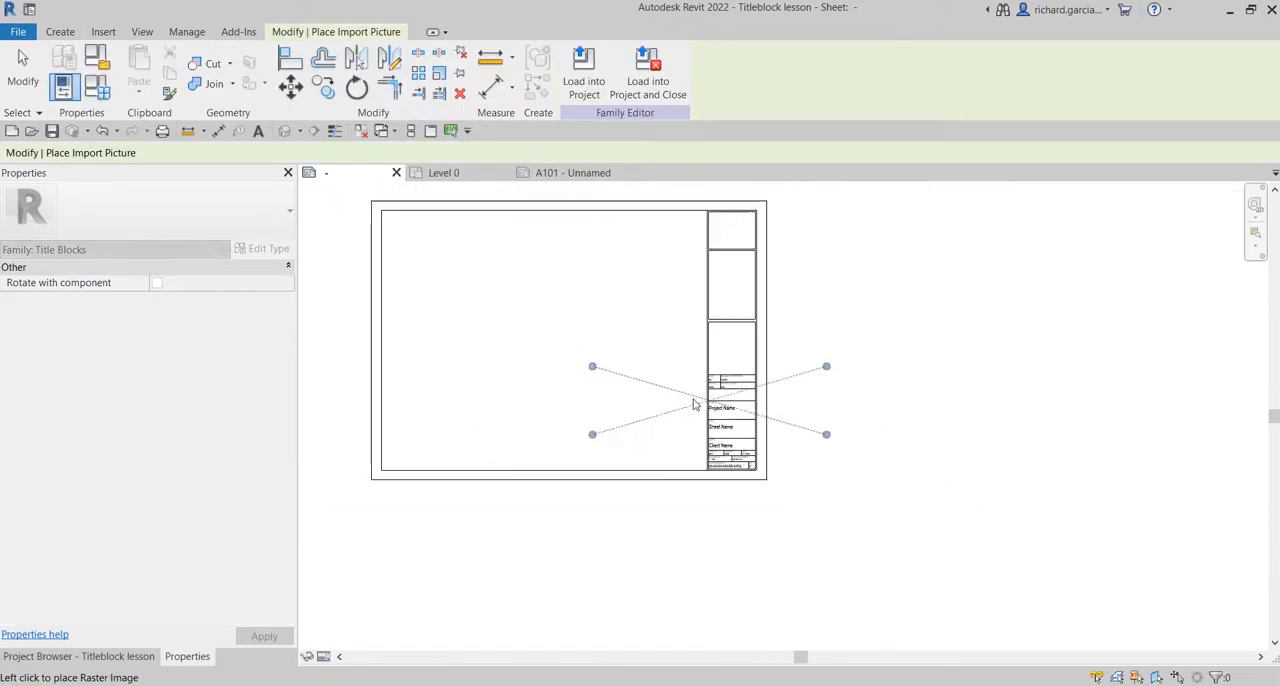
key("Escape")
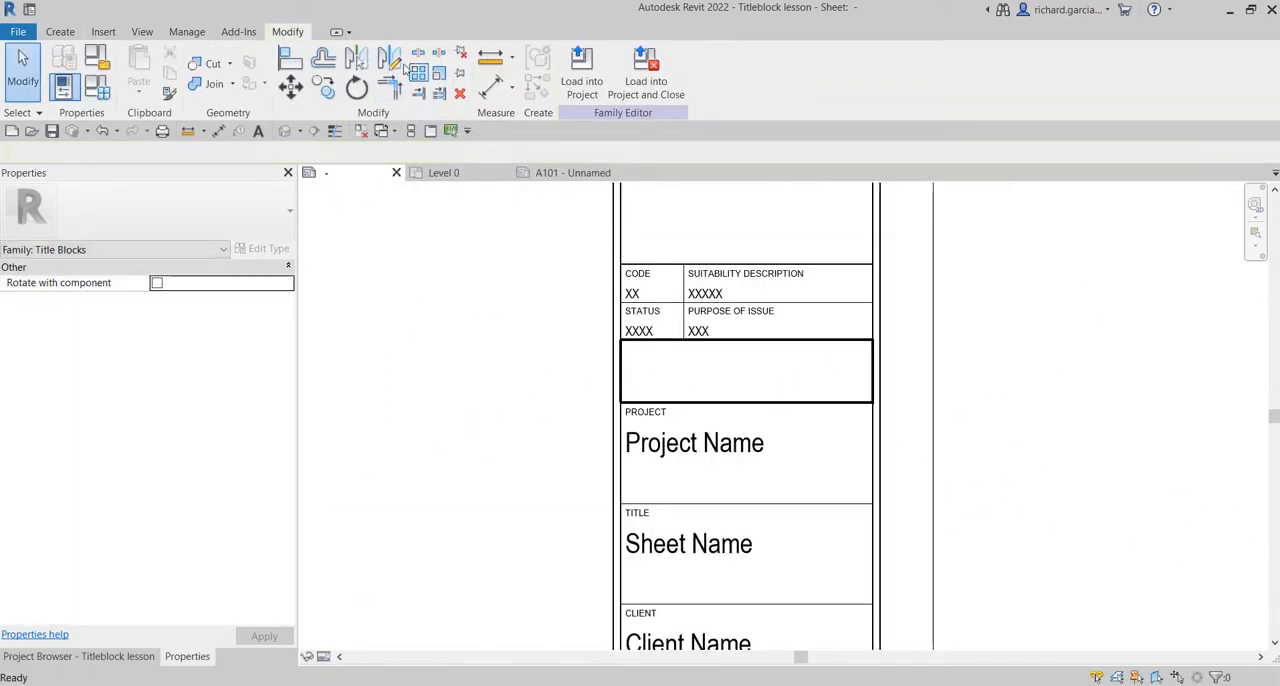
Import the image Logo.png from the Desktop and place it in the blank drawing area beside the title block column.
left_click(101, 36)
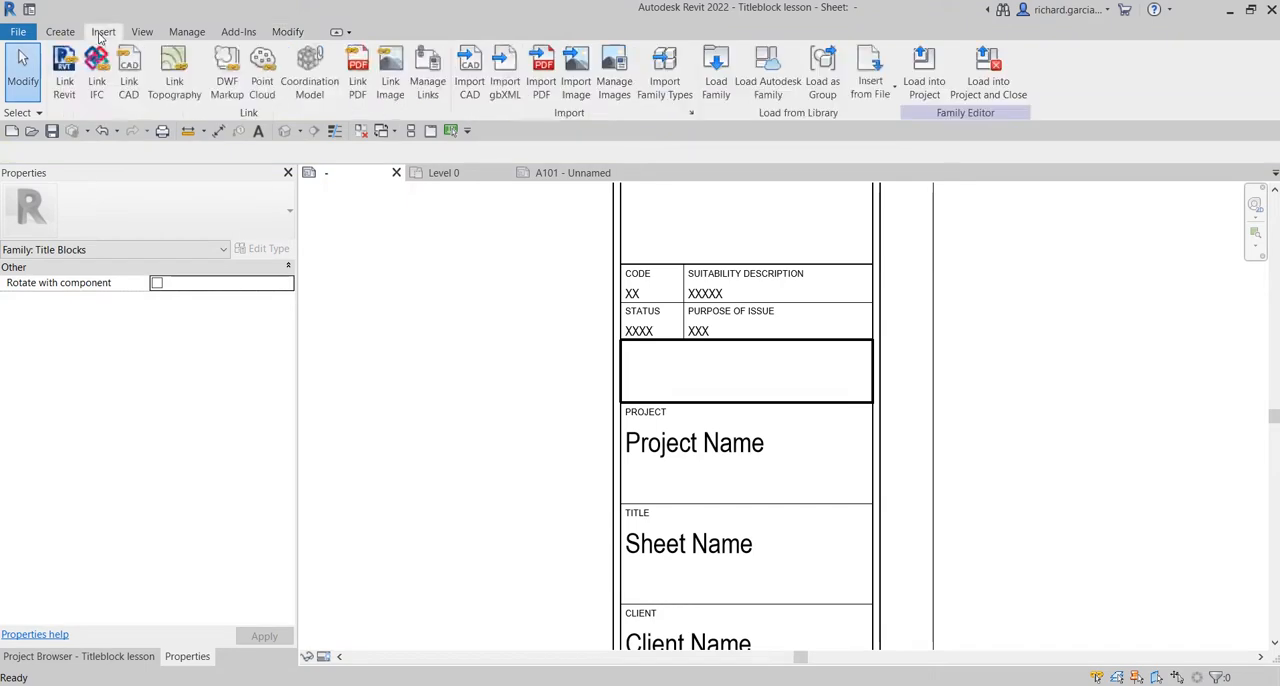
left_click(576, 74)
scroll(760, 361, "down", 5)
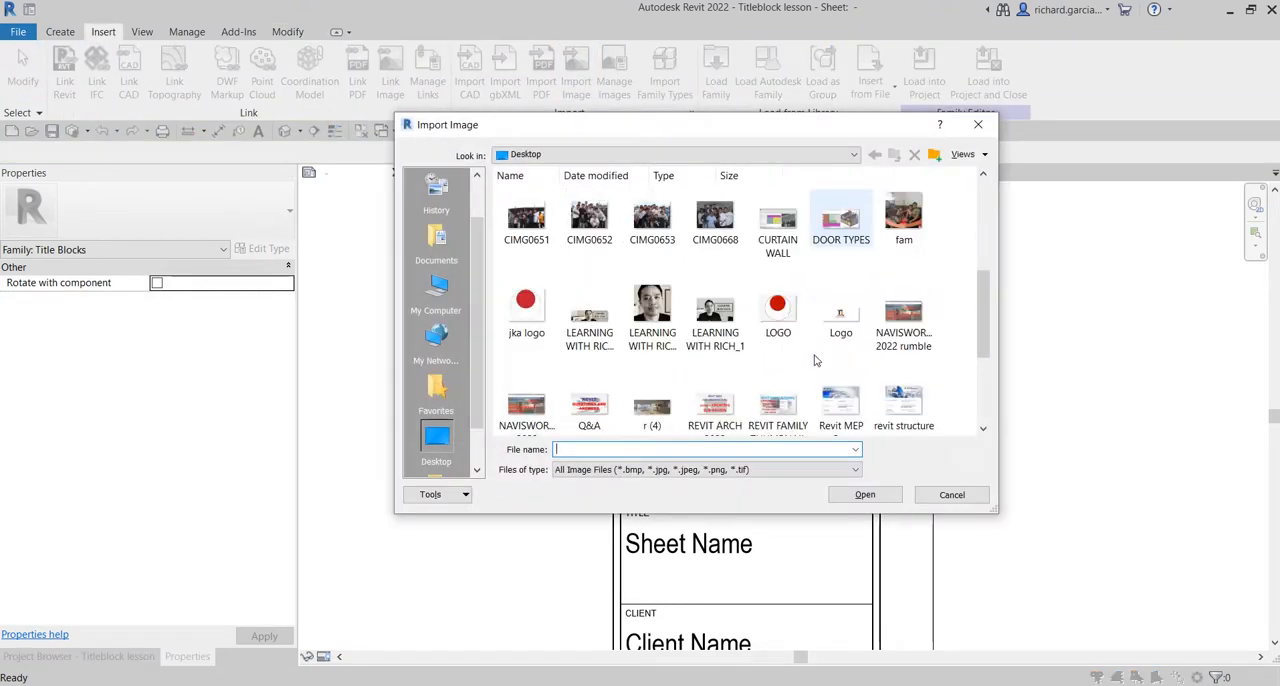
scroll(815, 360, "up", 1)
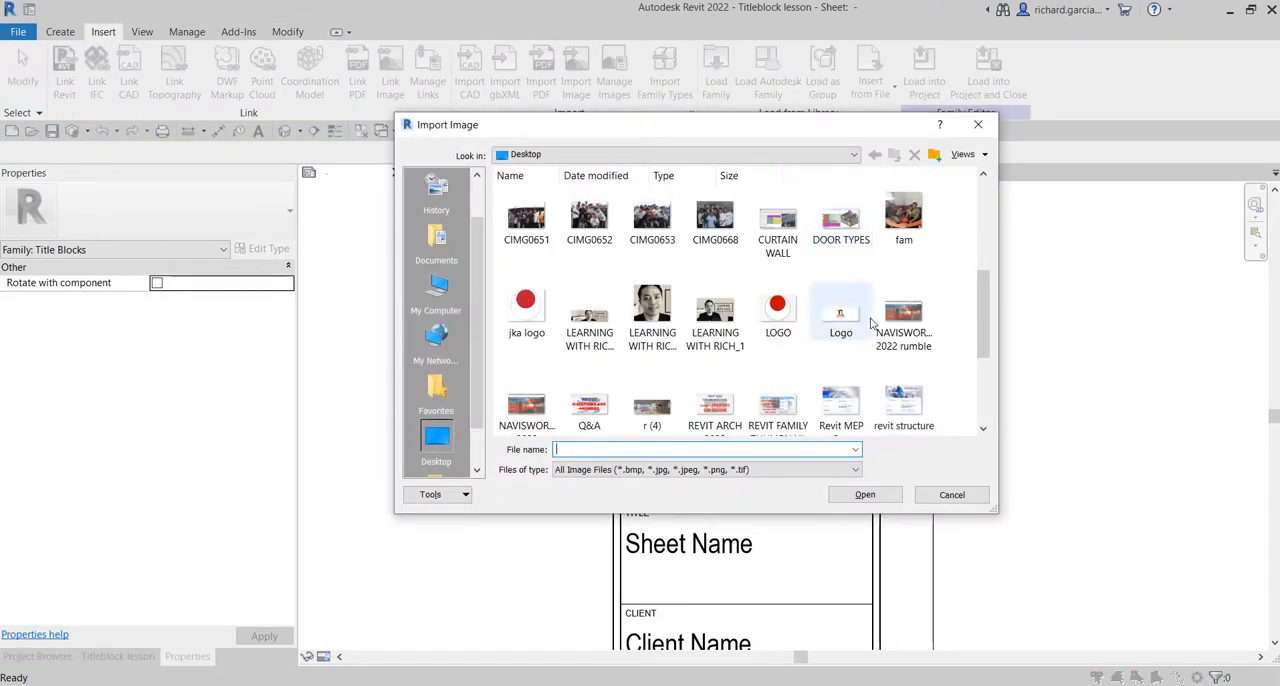
left_click(848, 308)
left_click(865, 494)
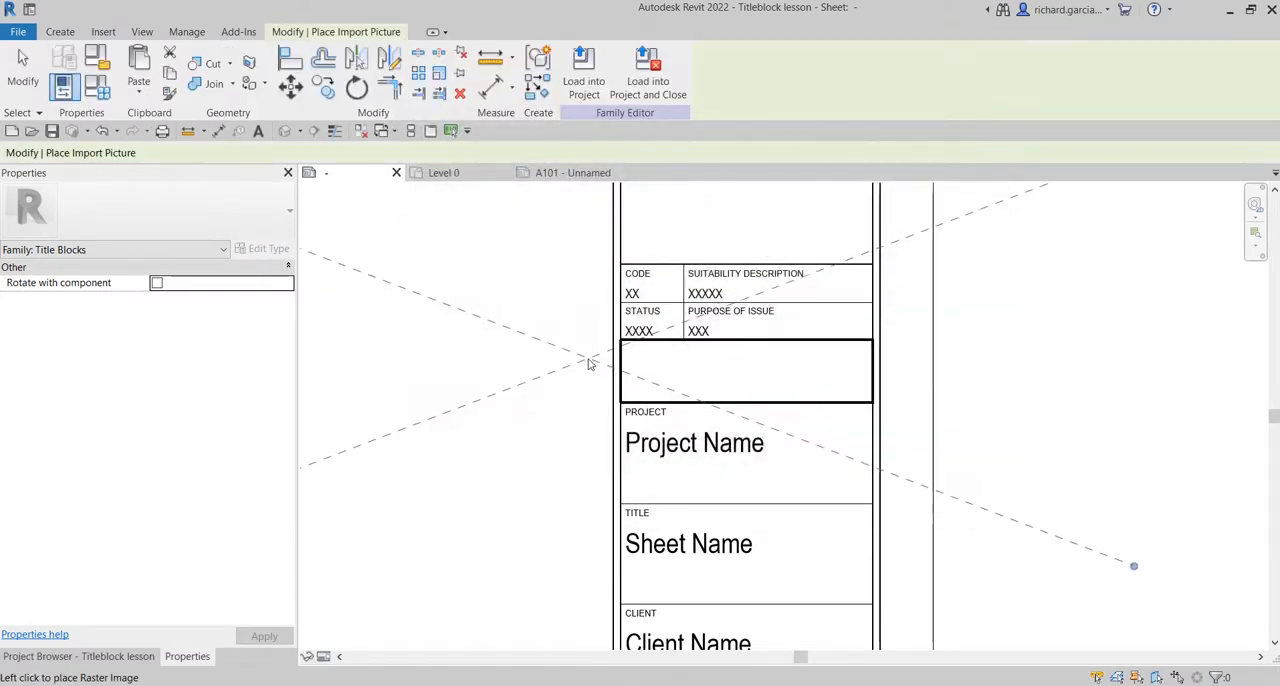
scroll(726, 392, "down", 5)
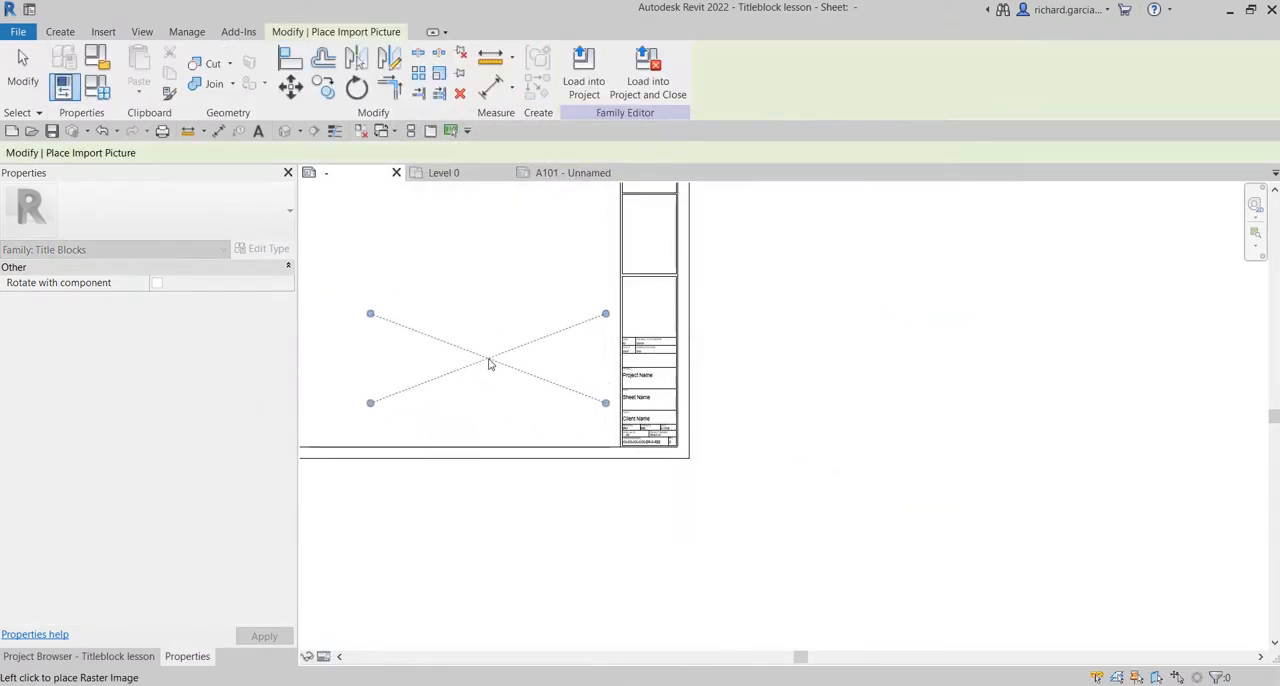
left_click(486, 396)
Shrink the logo proportionally to about 63 wide by 24 high and centre it in the empty box above the project name.
scroll(450, 345, "up", 2)
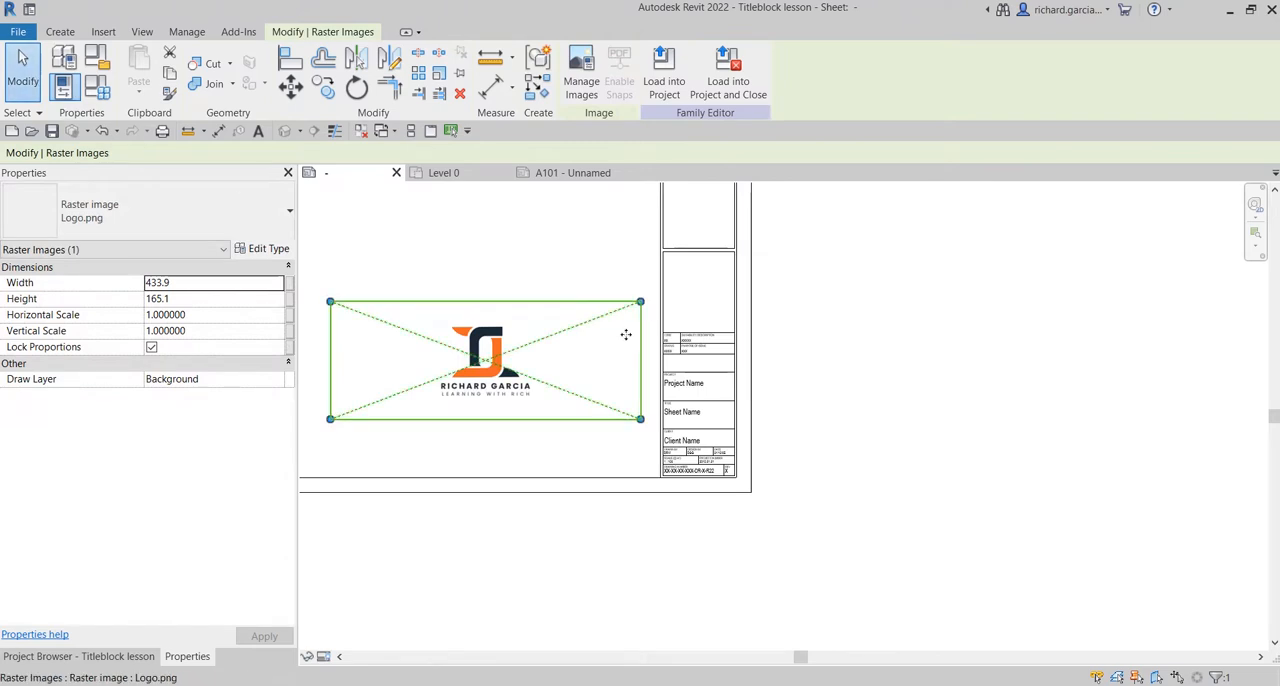
left_click_drag(641, 301, 694, 381)
scroll(700, 378, "up", 3)
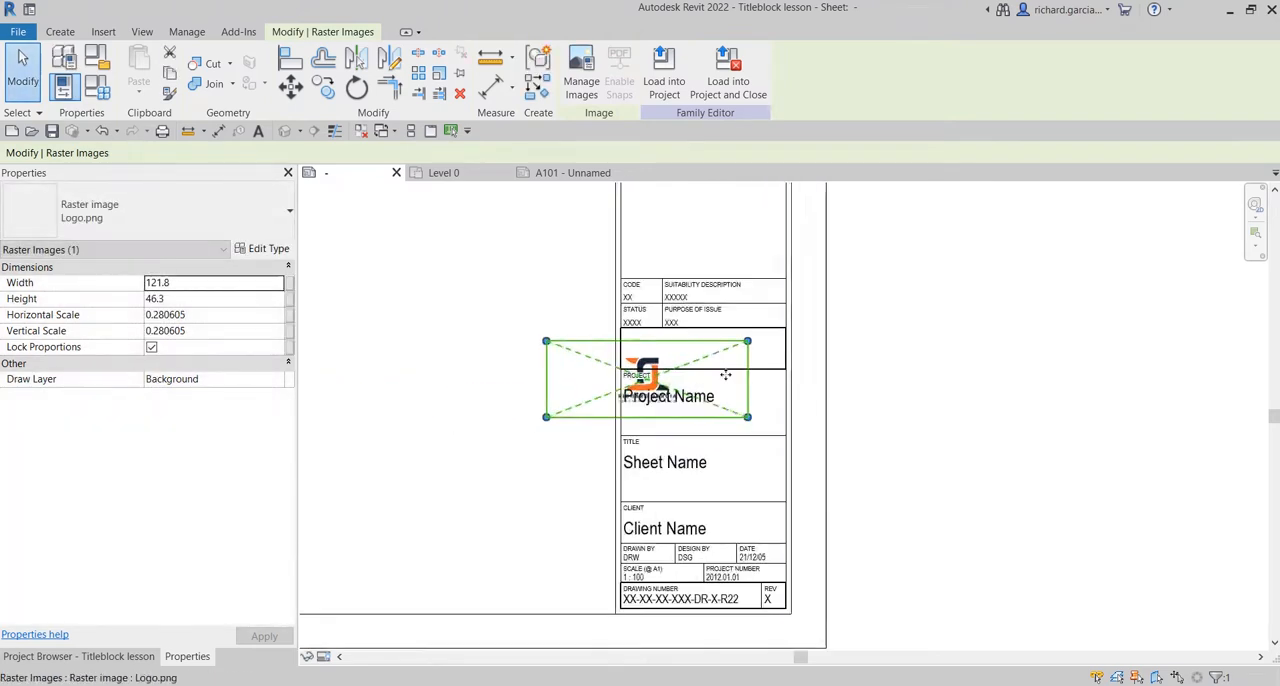
left_click_drag(680, 338, 872, 290)
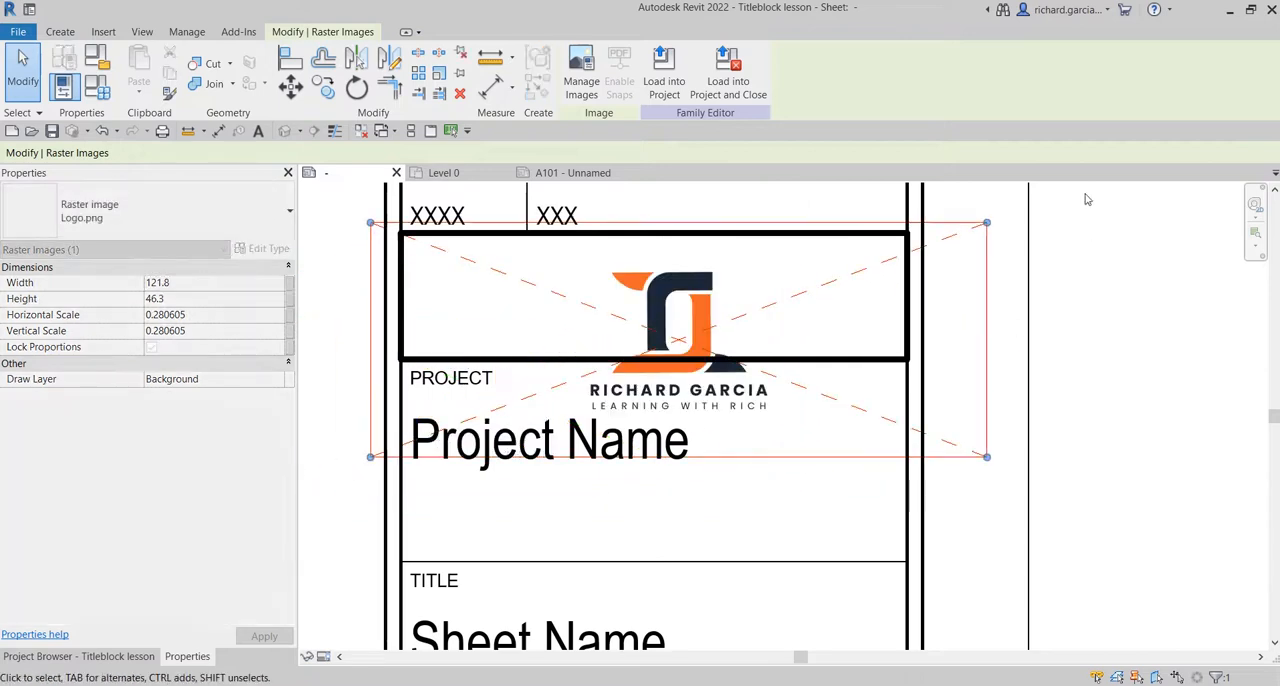
left_click_drag(950, 248, 689, 336)
left_click_drag(642, 369, 698, 287)
left_click(1070, 341)
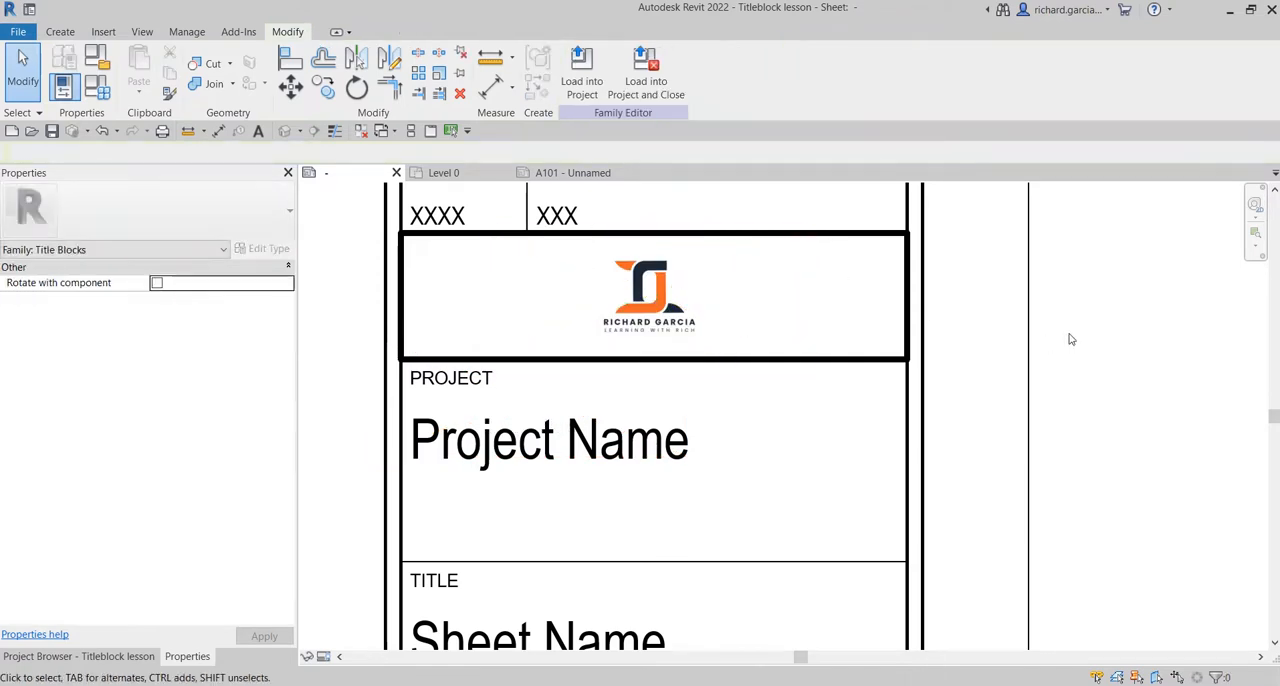
Enlarge the logo slightly to about 63.7 wide by 24.2 high within its box.
left_click(762, 338)
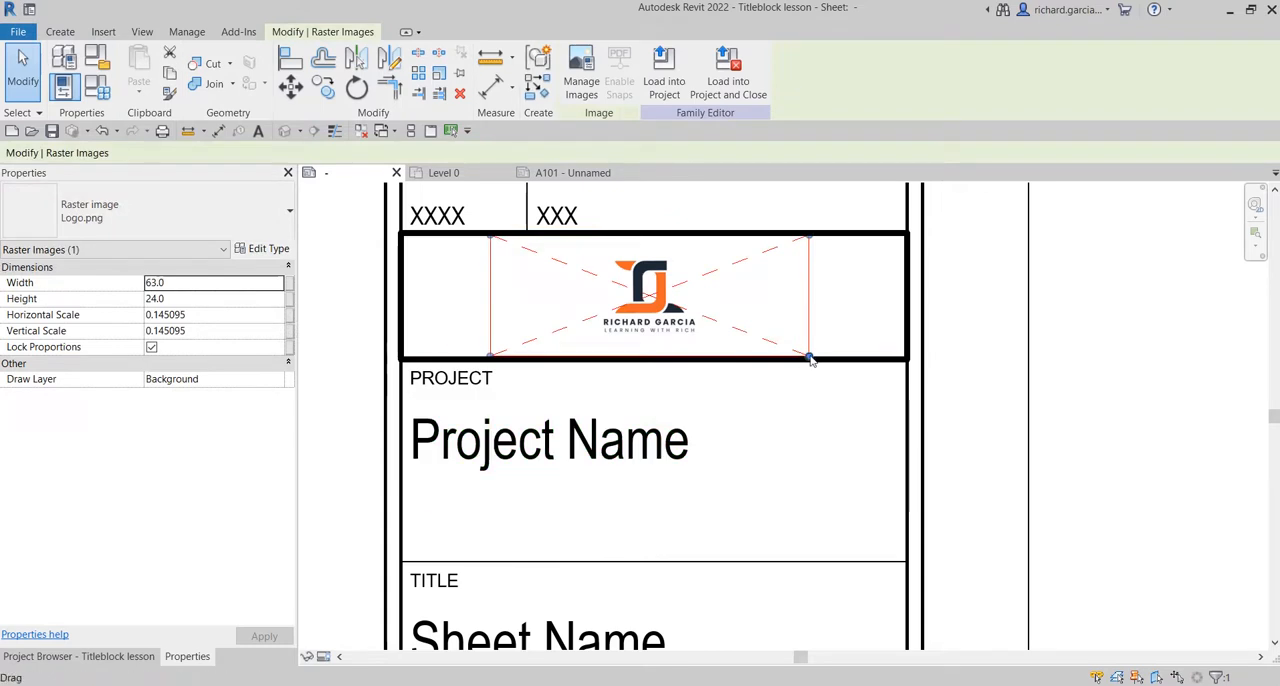
left_click_drag(814, 358, 817, 359)
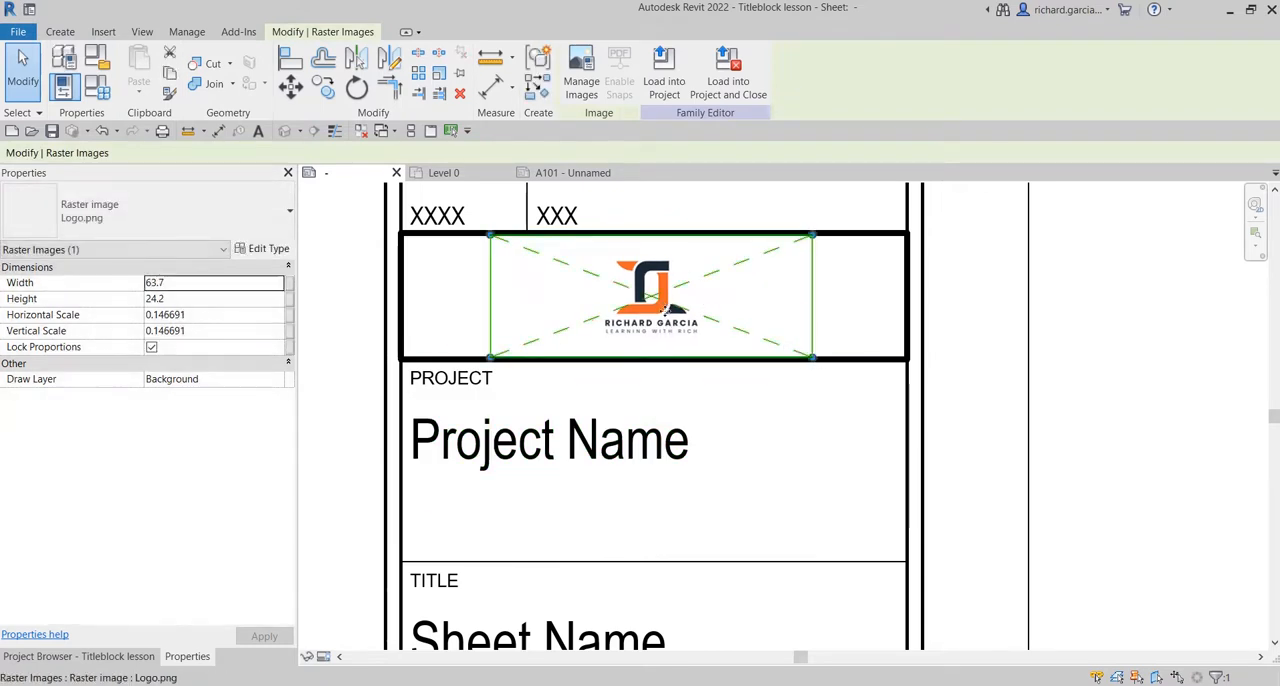
left_click(1100, 329)
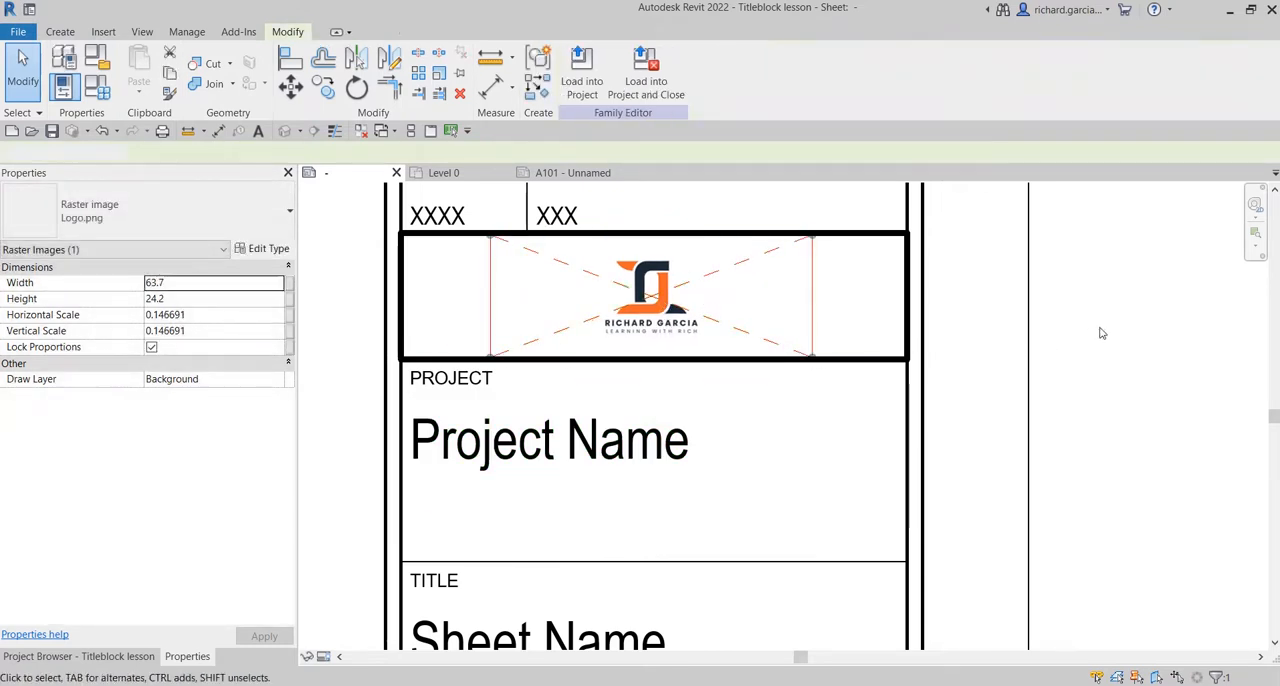
Save the title block family and load it into the project, overwriting the existing version.
left_click(52, 131)
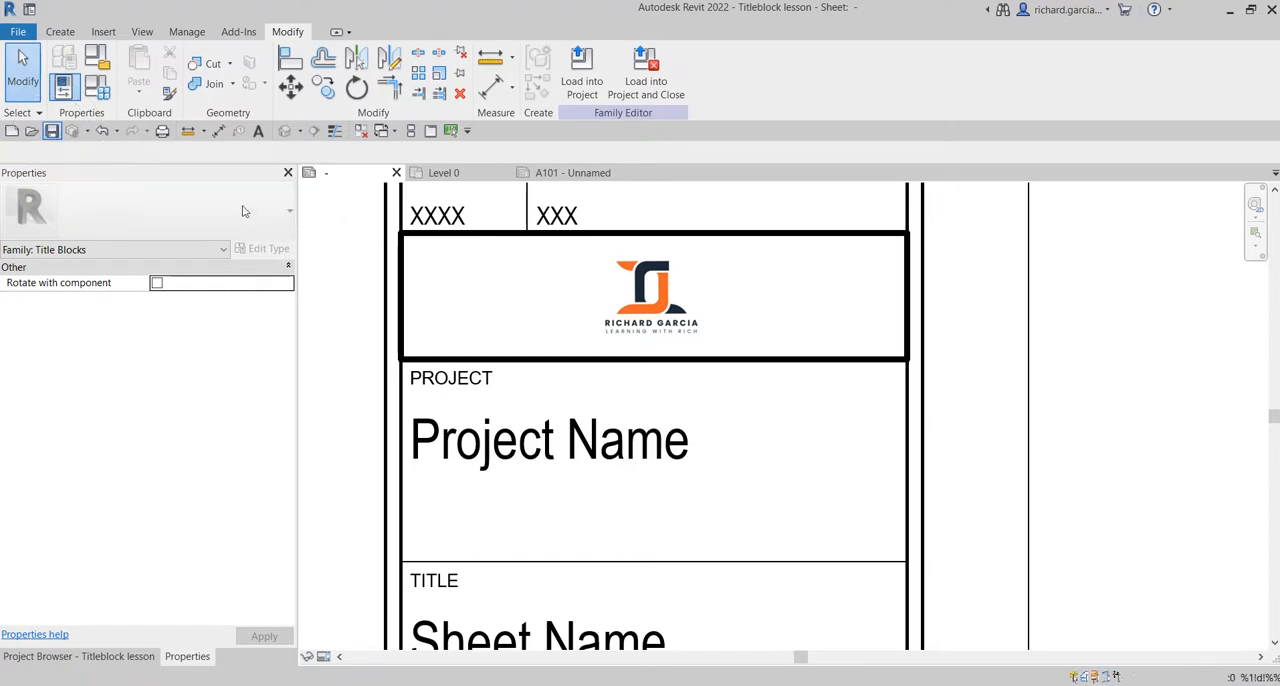
left_click(585, 80)
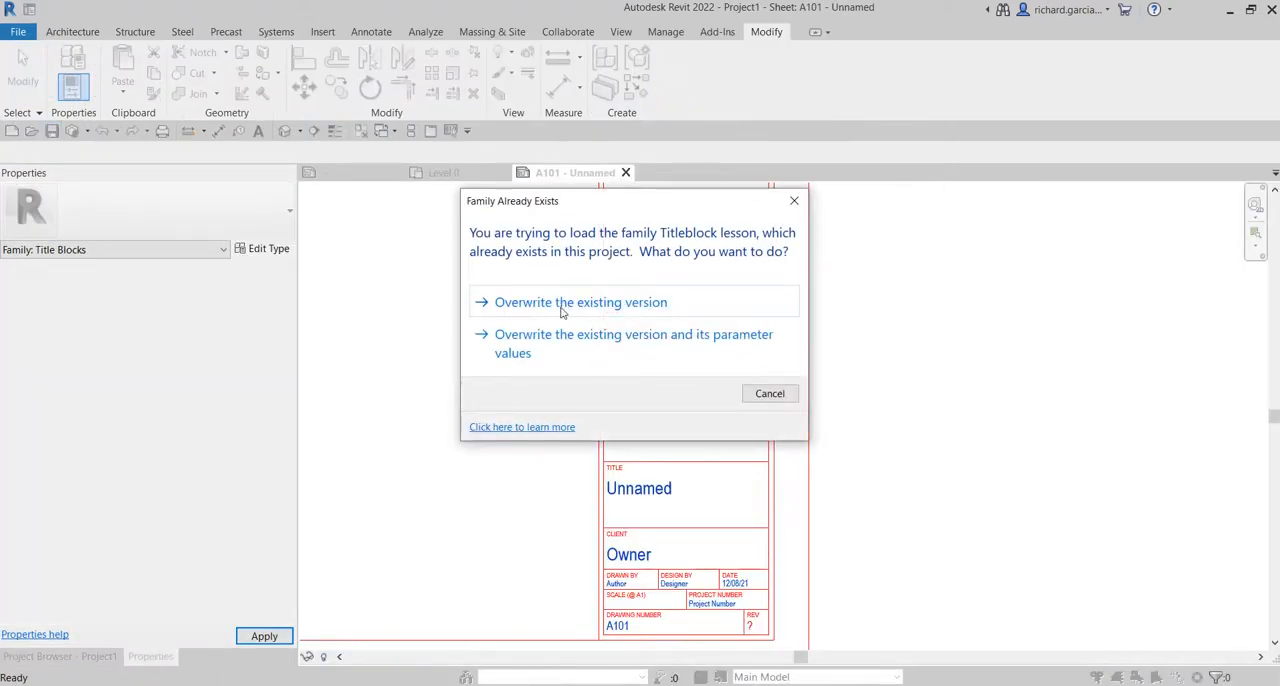
left_click(563, 305)
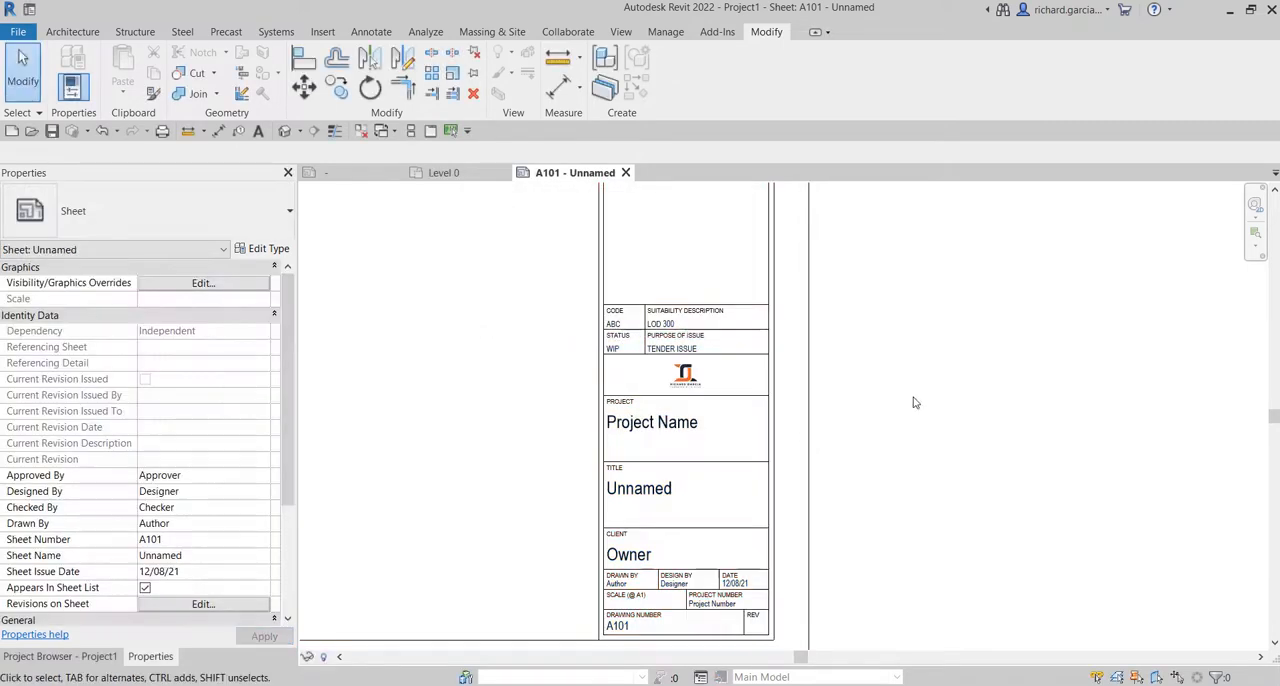
Examine the whole sheet A101 and its title block column, including the logo box and the filled-in cells.
scroll(913, 402, "down", 4)
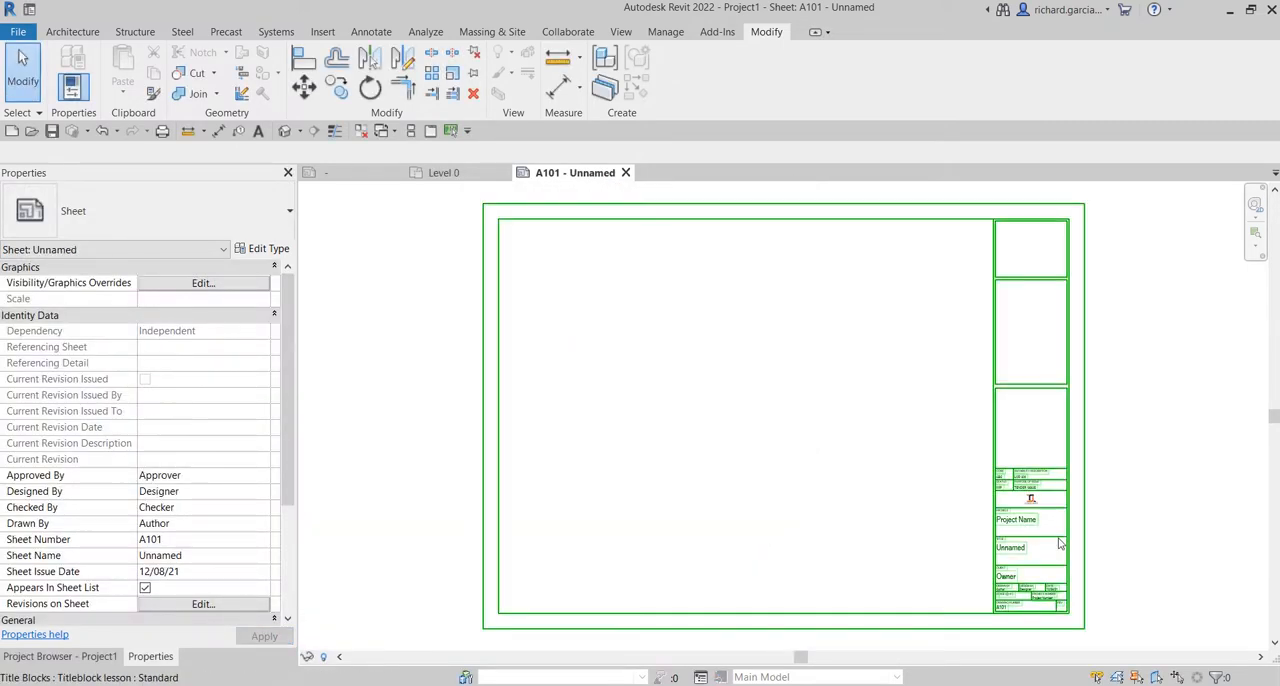
scroll(1060, 543, "up", 5)
middle_click_drag(1057, 551, 874, 449)
scroll(815, 432, "down", 1)
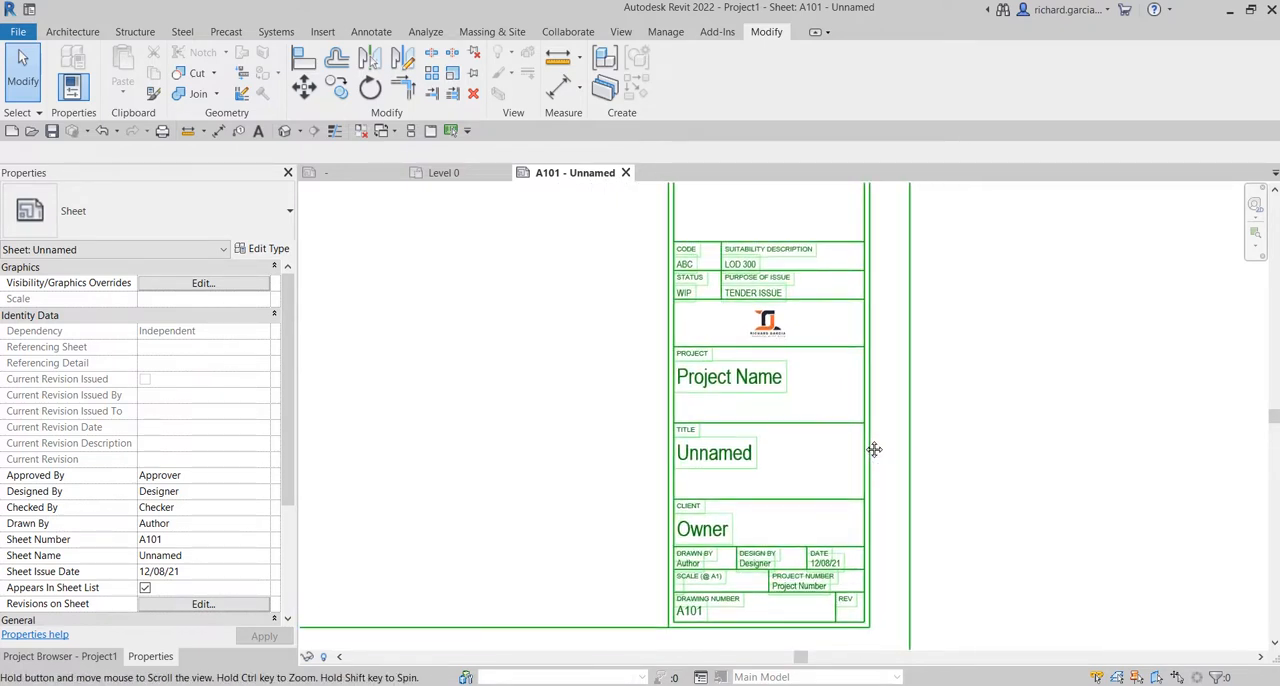